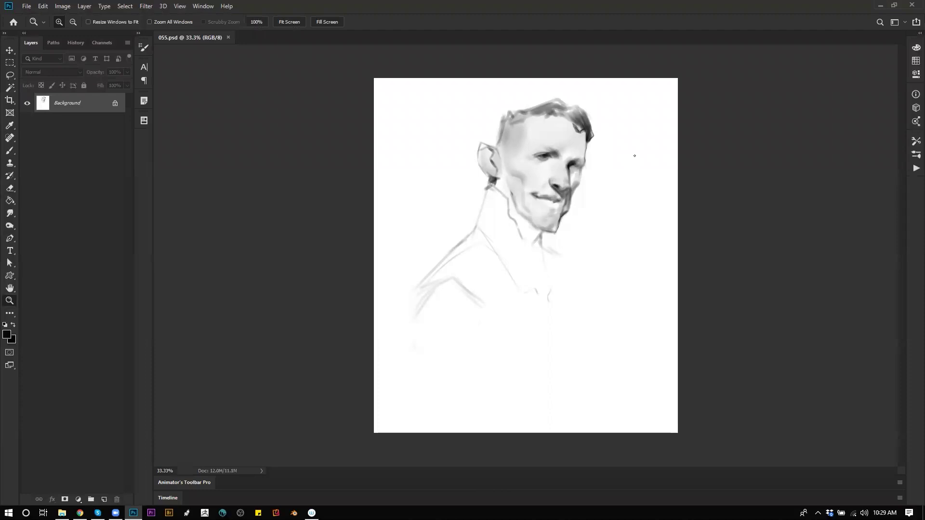
- Flip the portrait canvas horizontally with the Brush tool active and check the brush presets
{"action": "key", "text": "b"}
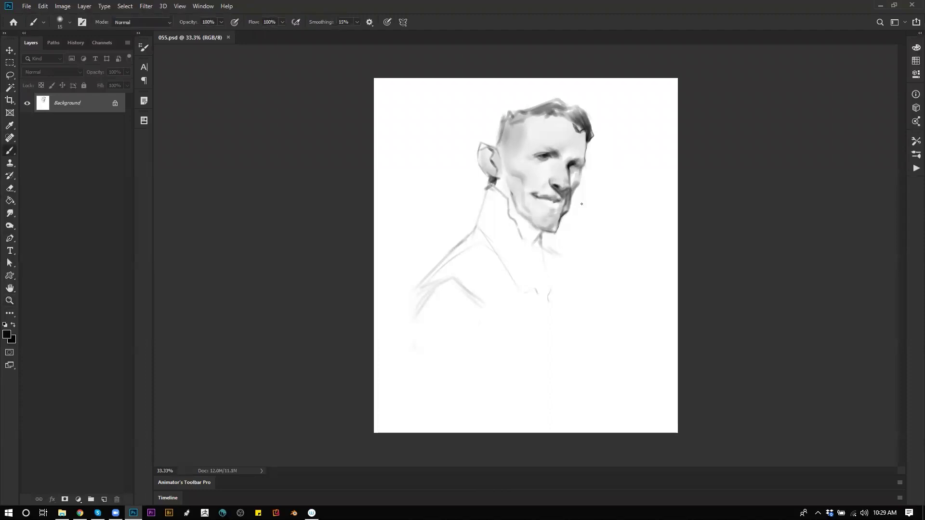
{"action": "key", "text": "ctrl+shift+h"}
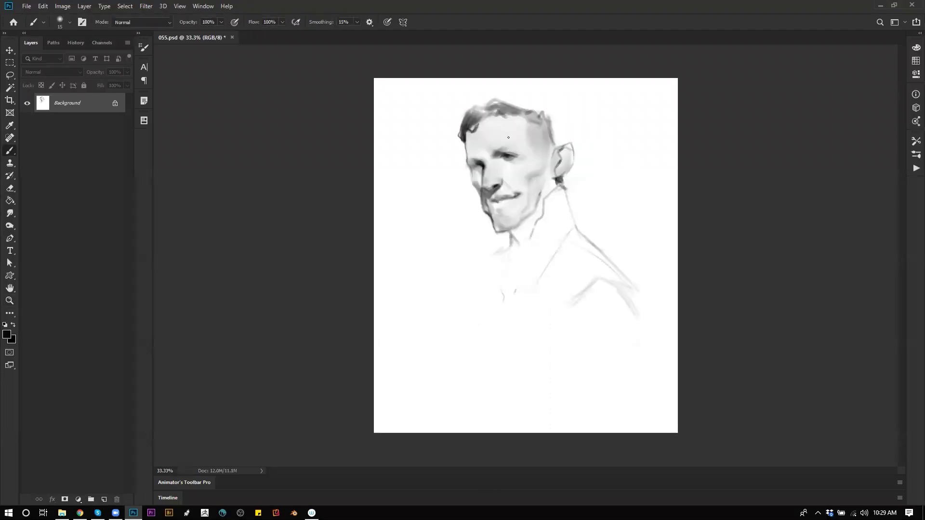
{"action": "right_click", "coordinate": [484, 119]}
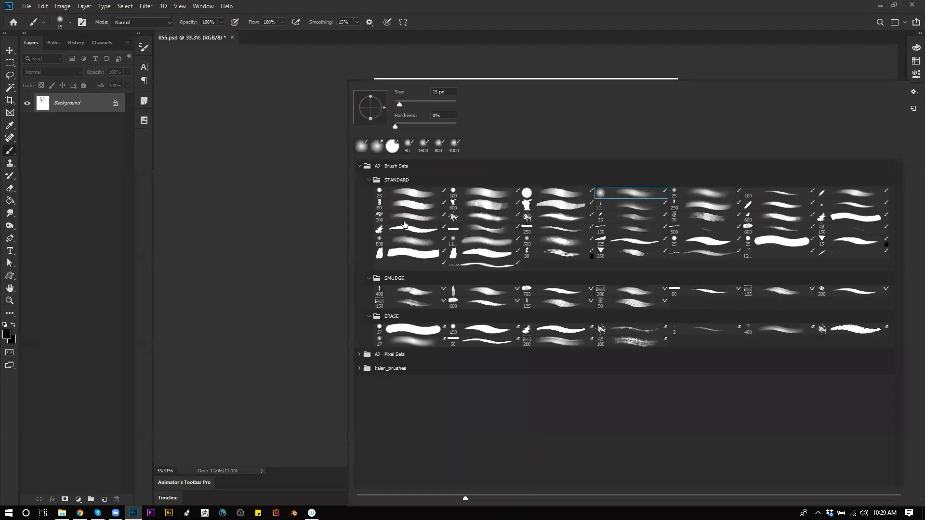
{"action": "left_click", "coordinate": [280, 284]}
- Roughen the hair and blend the cheek with a 70 px Mixer Brush, and flip the canvas back to its original orientation
{"action": "key", "text": "shift+b"}
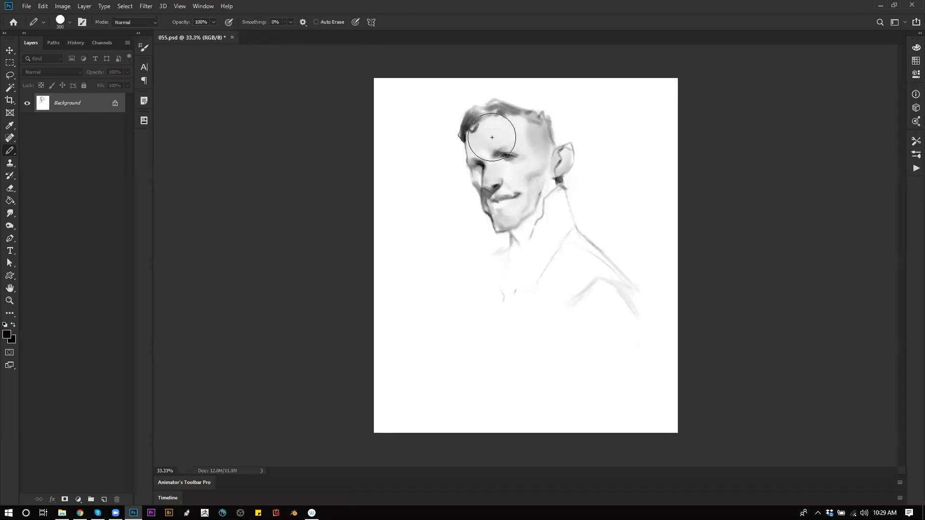
{"action": "key", "text": "shift+b"}
{"action": "key", "text": "shift+b"}
{"action": "key", "text": "bracketleft"}
{"action": "key", "text": "bracketleft"}
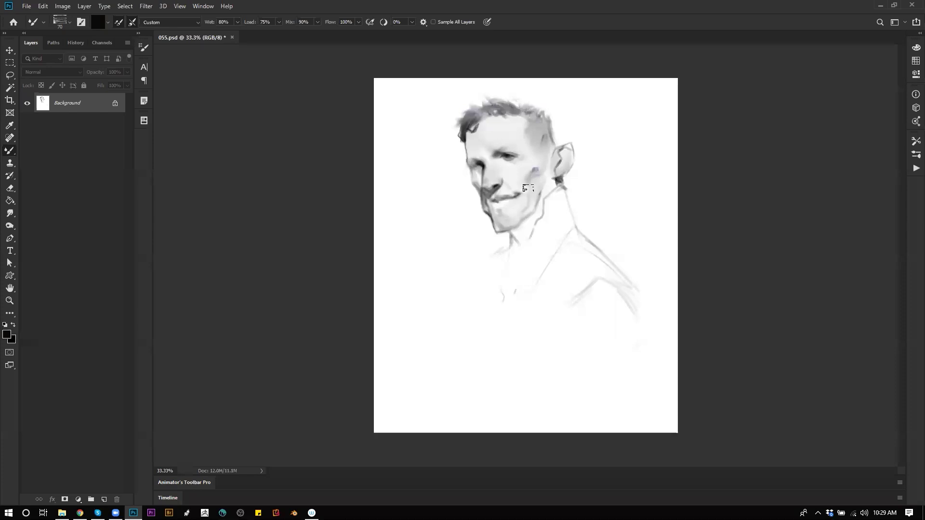
{"action": "left_click", "coordinate": [531, 174], "text": "alt"}
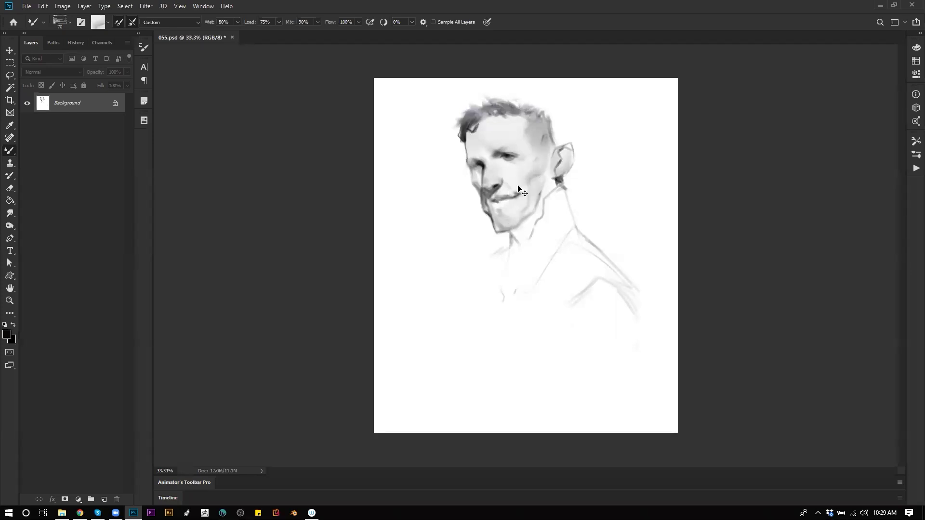
{"action": "key", "text": "ctrl+shift+h"}
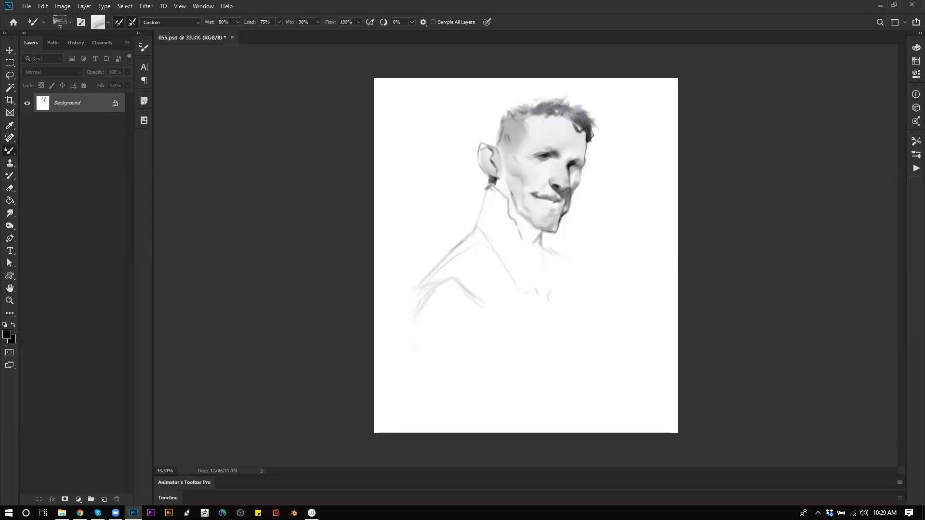
- Fetch the two assignment 9 character JPGs from the file manager and open them as separate documents beside the portrait
{"action": "key", "text": "alt+Tab"}
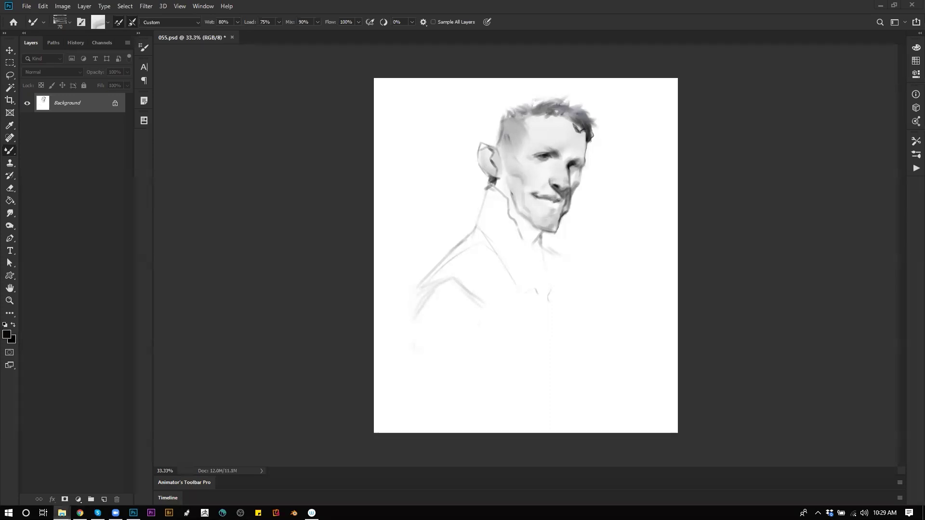
{"action": "key", "text": "alt+Tab"}
{"action": "key", "text": "alt+Tab"}
{"action": "key", "text": "alt+Tab"}
{"action": "key", "text": "alt+Tab"}
{"action": "key", "text": "Escape"}
{"action": "left_click_drag", "start_coordinate": [570, 89], "coordinate": [521, 41]}
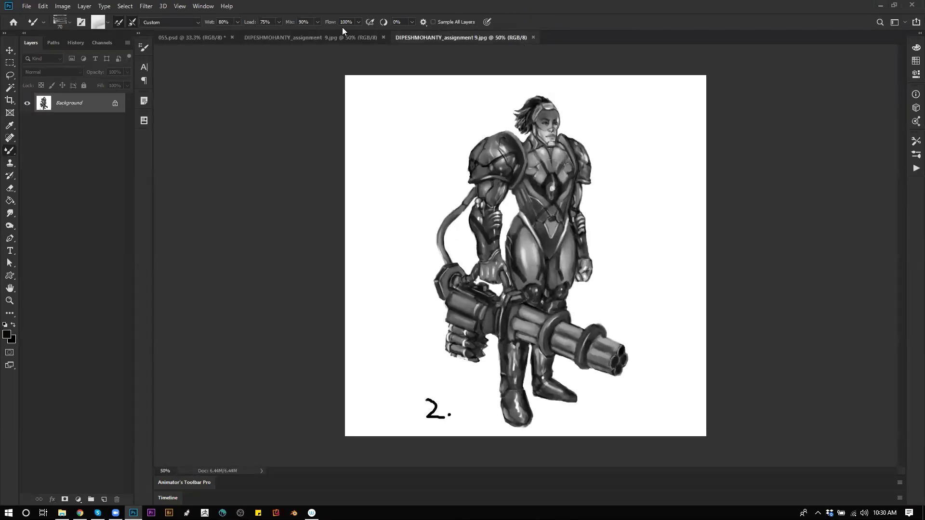
- Display character image 1 and enlarge the regular Brush to 100 px
{"action": "left_click", "coordinate": [336, 39]}
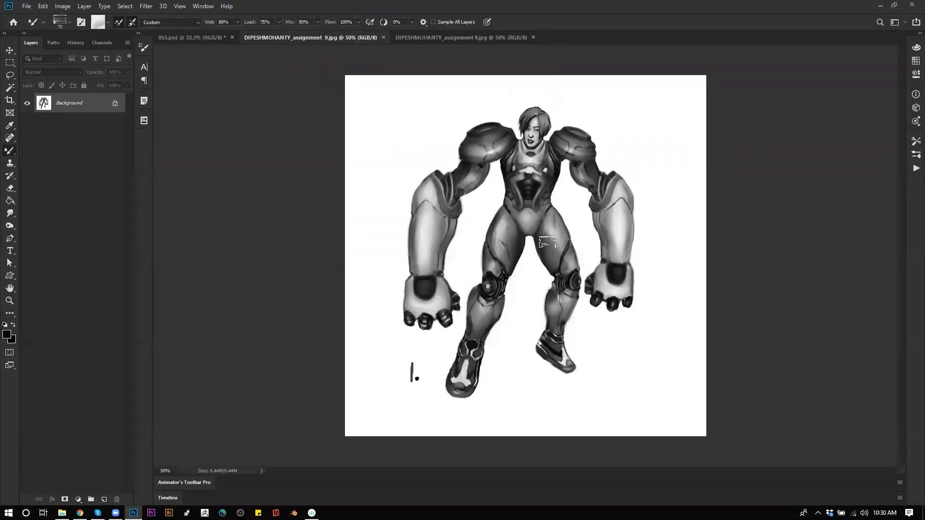
{"action": "key", "text": "shift+b"}
{"action": "key", "text": "bracketright"}
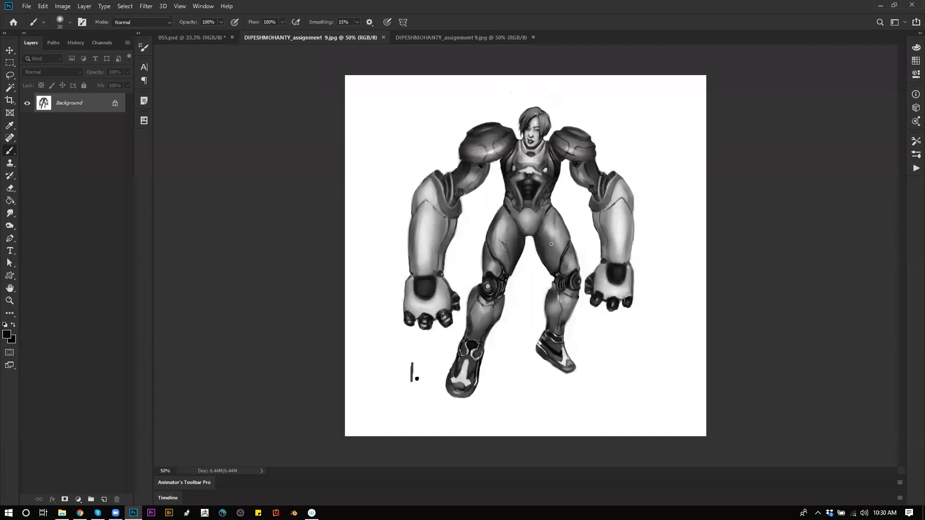
{"action": "key", "text": "bracketright"}
{"action": "key", "text": "bracketright"}
{"action": "key", "text": "bracketright"}
{"action": "key", "text": "bracketright"}
{"action": "key", "text": "bracketright"}
{"action": "key", "text": "bracketright"}
{"action": "key", "text": "bracketright"}
{"action": "key", "text": "bracketright"}
{"action": "key", "text": "bracketright"}
- Duplicate the Background layer of character image 2, the one carrying the gun, and reset the colors to default black and white
{"action": "left_click", "coordinate": [482, 36]}
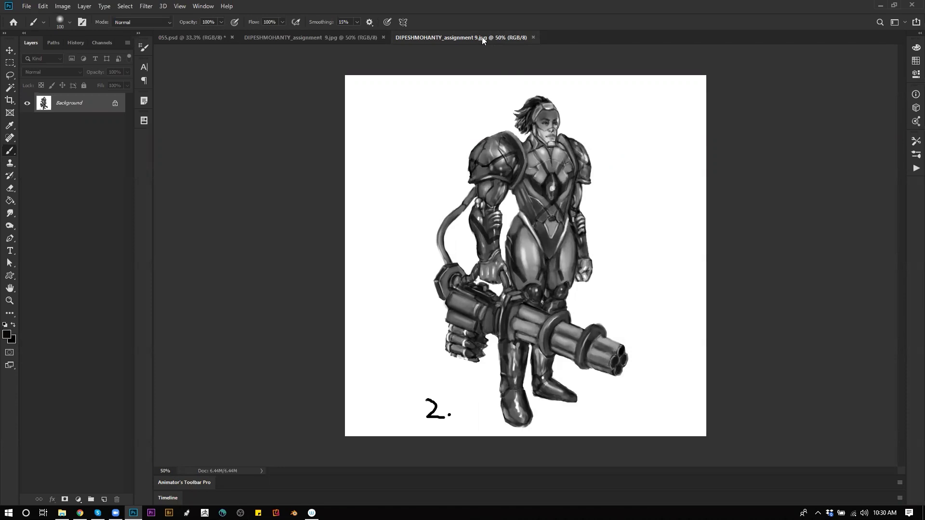
{"action": "left_click", "coordinate": [332, 38]}
{"action": "left_click", "coordinate": [430, 37]}
{"action": "key", "text": "ctrl+j"}
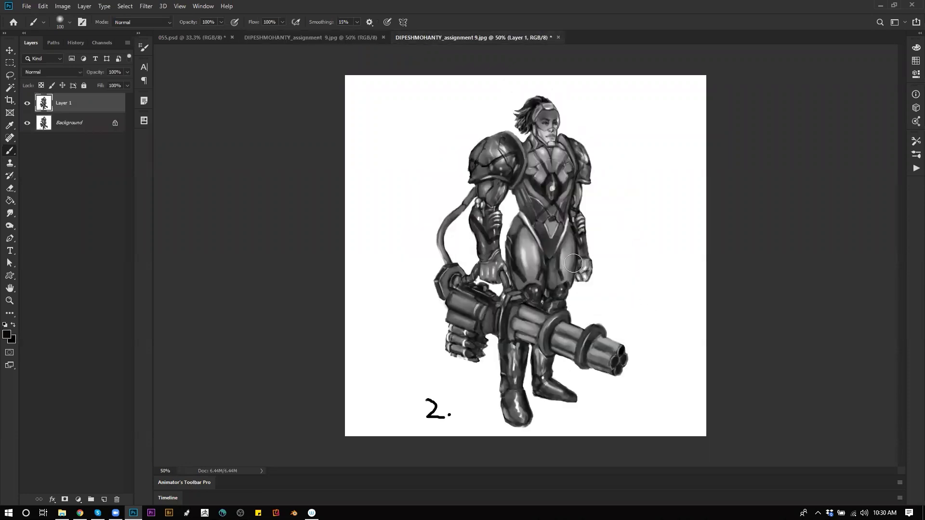
{"action": "left_click", "coordinate": [547, 189], "text": "ctrl"}
{"action": "key", "text": "d"}
{"action": "key", "text": "bracketright"}
{"action": "key", "text": "bracketright"}
{"action": "mouse_move", "coordinate": [525, 195]}
{"action": "left_mouse_down"}
{"action": "mouse_move", "coordinate": [540, 223]}
{"action": "mouse_move", "coordinate": [534, 187]}
{"action": "mouse_move", "coordinate": [552, 221]}
{"action": "mouse_move", "coordinate": [566, 212]}
{"action": "mouse_move", "coordinate": [539, 231]}
{"action": "mouse_move", "coordinate": [551, 252]}
{"action": "left_mouse_up"}
{"action": "key", "text": "ctrl+z"}
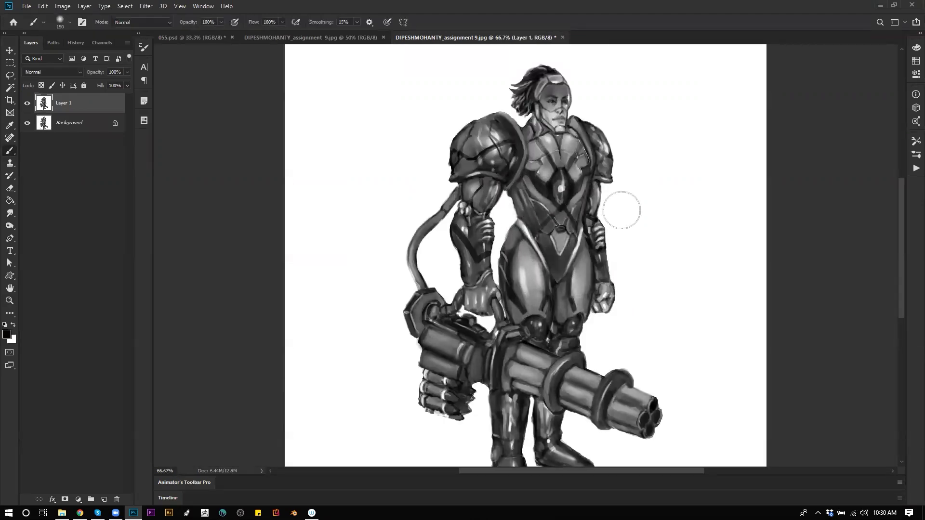
- Darken the character's torso panels in black with a reduced hard round brush
{"action": "right_click", "coordinate": [591, 204]}
{"action": "double_click", "coordinate": [408, 146]}
{"action": "key", "text": "bracketleft"}
{"action": "key", "text": "bracketleft"}
{"action": "key", "text": "bracketleft"}
{"action": "key", "text": "bracketleft"}
{"action": "mouse_move", "coordinate": [518, 198]}
{"action": "left_mouse_down"}
{"action": "mouse_move", "coordinate": [527, 222]}
{"action": "mouse_move", "coordinate": [519, 193]}
{"action": "mouse_move", "coordinate": [541, 224]}
{"action": "mouse_move", "coordinate": [532, 226]}
{"action": "mouse_move", "coordinate": [541, 230]}
{"action": "mouse_move", "coordinate": [544, 217]}
{"action": "mouse_move", "coordinate": [561, 271]}
{"action": "left_mouse_up"}
{"action": "key", "text": "bracketleft"}
{"action": "key", "text": "bracketleft"}
{"action": "left_click_drag", "start_coordinate": [577, 208], "coordinate": [564, 258]}
- Darken the upper parts of both shoulder pads in black, using a smaller brush for the far one
{"action": "key", "text": "bracketright"}
{"action": "mouse_move", "coordinate": [472, 132]}
{"action": "left_mouse_down"}
{"action": "mouse_move", "coordinate": [459, 145]}
{"action": "mouse_move", "coordinate": [496, 131]}
{"action": "mouse_move", "coordinate": [479, 152]}
{"action": "mouse_move", "coordinate": [505, 129]}
{"action": "left_mouse_up"}
{"action": "key", "text": "bracketleft"}
{"action": "key", "text": "bracketleft"}
{"action": "left_click_drag", "start_coordinate": [599, 139], "coordinate": [608, 148]}
- Lighten the lower parts of both shoulder pads with white, using a hard round brush in Overlay mode
{"action": "key", "text": "x"}
{"action": "left_click_drag", "start_coordinate": [511, 142], "coordinate": [489, 167]}
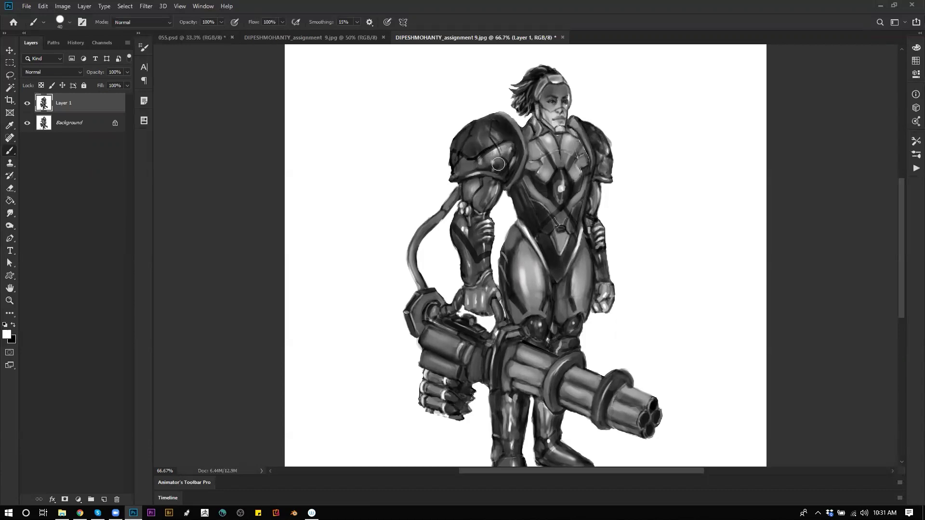
{"action": "key", "text": "shift+alt+o"}
{"action": "right_click", "coordinate": [552, 228]}
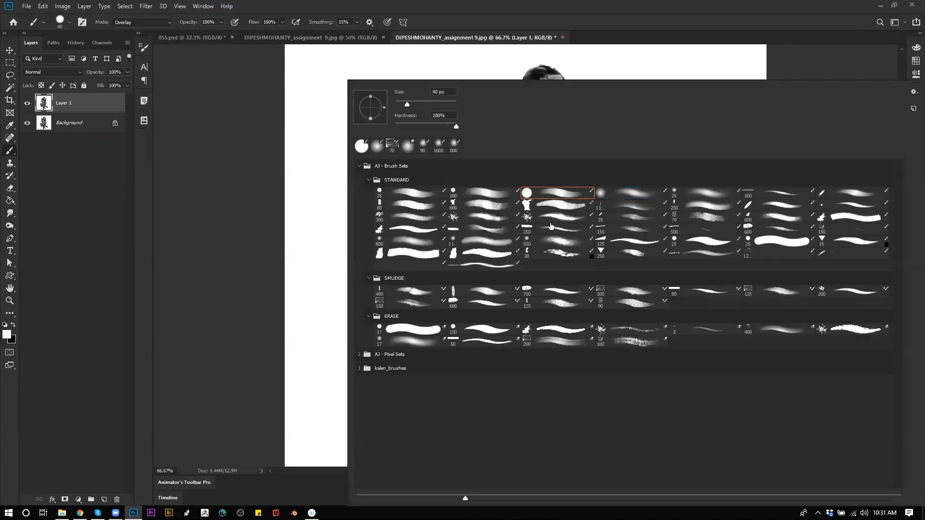
{"action": "double_click", "coordinate": [419, 192]}
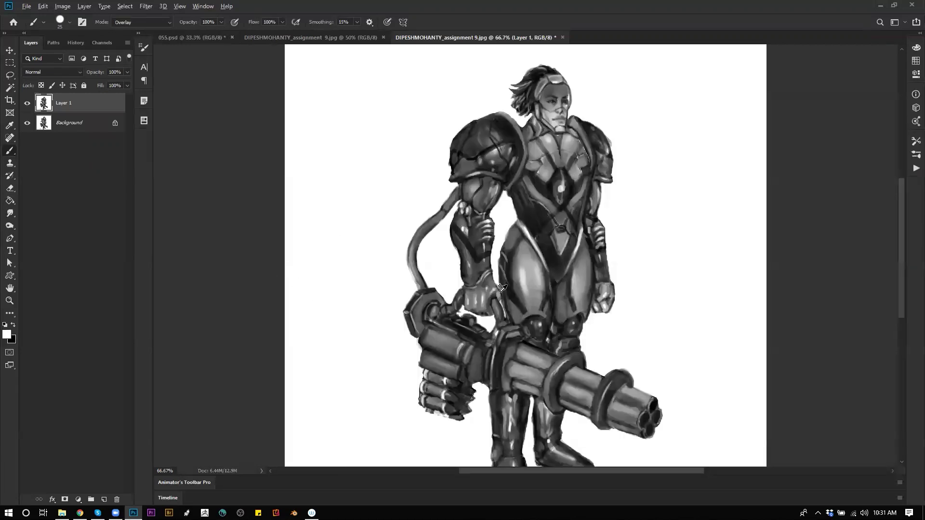
{"action": "mouse_move", "coordinate": [511, 146]}
{"action": "left_mouse_down"}
{"action": "mouse_move", "coordinate": [484, 160]}
{"action": "mouse_move", "coordinate": [483, 170]}
{"action": "mouse_move", "coordinate": [492, 168]}
{"action": "mouse_move", "coordinate": [498, 161]}
{"action": "mouse_move", "coordinate": [454, 166]}
{"action": "mouse_move", "coordinate": [504, 160]}
{"action": "left_mouse_up"}
{"action": "key", "text": "bracketright"}
{"action": "left_click_drag", "start_coordinate": [600, 161], "coordinate": [608, 173]}
- Brighten the chest plates and collar area with white Overlay strokes, adjusting the brush size to fit each part
{"action": "key", "text": "bracketright"}
{"action": "mouse_move", "coordinate": [528, 144]}
{"action": "left_mouse_down"}
{"action": "mouse_move", "coordinate": [550, 170]}
{"action": "mouse_move", "coordinate": [540, 176]}
{"action": "mouse_move", "coordinate": [528, 147]}
{"action": "mouse_move", "coordinate": [541, 173]}
{"action": "mouse_move", "coordinate": [576, 167]}
{"action": "left_mouse_up"}
{"action": "key", "text": "bracketleft"}
{"action": "key", "text": "bracketleft"}
{"action": "mouse_move", "coordinate": [530, 120]}
{"action": "left_mouse_down"}
{"action": "mouse_move", "coordinate": [534, 135]}
{"action": "mouse_move", "coordinate": [532, 125]}
{"action": "mouse_move", "coordinate": [574, 137]}
{"action": "left_mouse_up"}
- Brighten both thigh plates with a 40 px white Overlay brush
{"action": "key", "text": "bracketright"}
{"action": "mouse_move", "coordinate": [514, 234]}
{"action": "left_mouse_down"}
{"action": "mouse_move", "coordinate": [512, 251]}
{"action": "mouse_move", "coordinate": [508, 241]}
{"action": "mouse_move", "coordinate": [529, 300]}
{"action": "mouse_move", "coordinate": [530, 240]}
{"action": "mouse_move", "coordinate": [539, 298]}
{"action": "mouse_move", "coordinate": [513, 310]}
{"action": "left_mouse_up"}
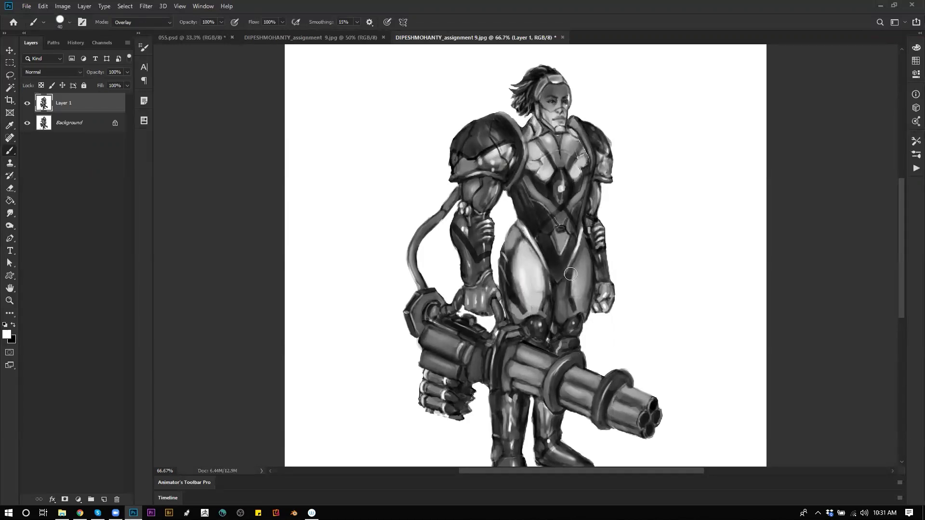
{"action": "mouse_move", "coordinate": [581, 256]}
{"action": "left_mouse_down"}
{"action": "mouse_move", "coordinate": [574, 295]}
{"action": "mouse_move", "coordinate": [588, 263]}
{"action": "mouse_move", "coordinate": [587, 312]}
{"action": "left_mouse_up"}
- Compare the paintover with the original by hiding and showing Layer 1 while viewing the whole figure
{"action": "key", "text": "z"}
{"action": "left_click", "coordinate": [594, 323], "text": "alt"}
{"action": "left_click", "coordinate": [595, 323], "text": "alt"}
{"action": "left_click", "coordinate": [583, 313]}
{"action": "left_click", "coordinate": [27, 102]}
{"action": "left_click", "coordinate": [27, 103]}
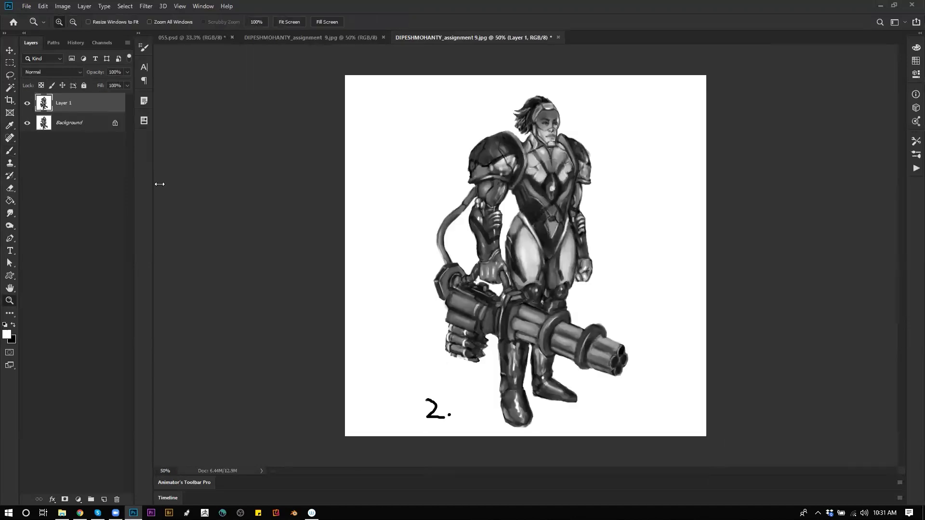
- Paint dark panels over the upper thighs and collar in Normal mode with a 25 px brush, using a dark tone sampled near the waist
{"action": "key", "text": "b"}
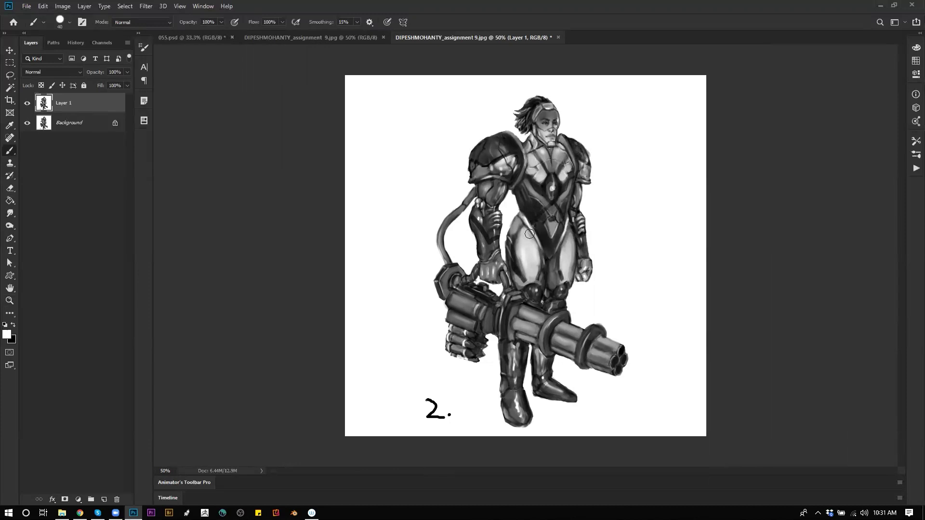
{"action": "left_click", "coordinate": [532, 216], "text": "alt"}
{"action": "key", "text": "bracketleft"}
{"action": "key", "text": "bracketleft"}
{"action": "mouse_move", "coordinate": [519, 217]}
{"action": "left_mouse_down"}
{"action": "mouse_move", "coordinate": [518, 232]}
{"action": "mouse_move", "coordinate": [558, 263]}
{"action": "mouse_move", "coordinate": [569, 224]}
{"action": "mouse_move", "coordinate": [545, 258]}
{"action": "left_mouse_up"}
{"action": "mouse_move", "coordinate": [532, 159]}
{"action": "left_mouse_down"}
{"action": "mouse_move", "coordinate": [533, 137]}
{"action": "mouse_move", "coordinate": [526, 143]}
{"action": "mouse_move", "coordinate": [527, 153]}
{"action": "mouse_move", "coordinate": [533, 138]}
{"action": "mouse_move", "coordinate": [534, 152]}
{"action": "mouse_move", "coordinate": [556, 143]}
{"action": "mouse_move", "coordinate": [568, 159]}
{"action": "mouse_move", "coordinate": [559, 142]}
{"action": "mouse_move", "coordinate": [559, 151]}
{"action": "mouse_move", "coordinate": [532, 128]}
{"action": "left_mouse_up"}
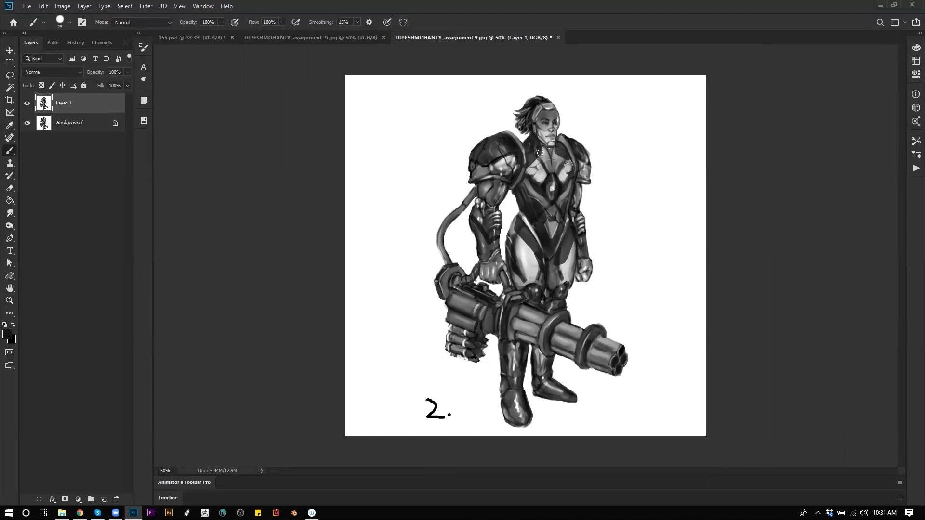
- Paint a thin light strap along the jaw with a 9 px brush, using a light gray sampled near the chin
{"action": "key", "text": "ctrl+space"}
{"action": "left_click", "coordinate": [548, 156], "text": "ctrl"}
{"action": "left_click", "coordinate": [550, 143], "text": "alt"}
{"action": "key", "text": "["}
{"action": "key", "text": "["}
{"action": "left_click_drag", "start_coordinate": [543, 135], "coordinate": [548, 145]}
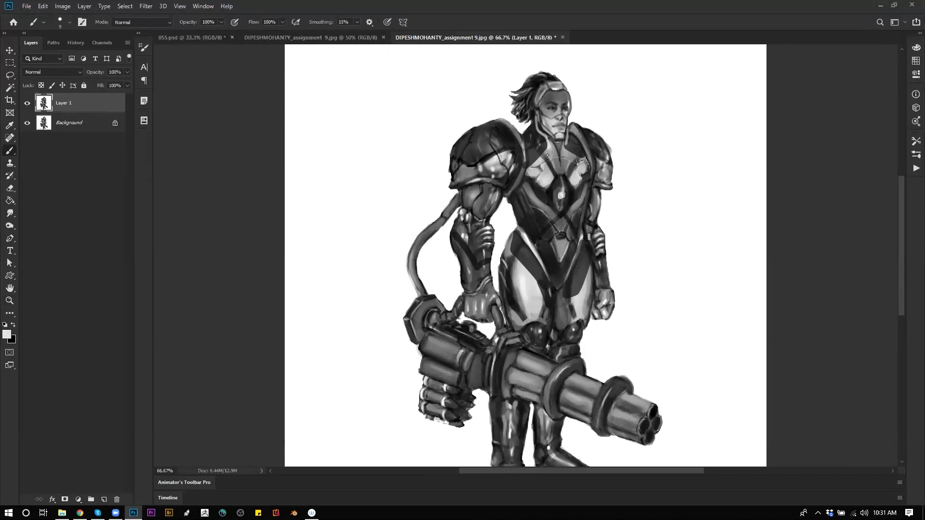
- Flip the canvas horizontally and paint thin light trim lines along the hip and thigh panel edges
{"action": "key", "text": "ctrl+alt+space"}
{"action": "left_click", "coordinate": [540, 163], "text": "ctrl+alt"}
{"action": "left_click", "coordinate": [545, 189], "text": "ctrl+alt"}
{"action": "key", "text": "ctrl+shift+h"}
{"action": "key", "text": "ctrl+plus"}
{"action": "key", "text": "ctrl+plus"}
{"action": "key", "text": "b"}
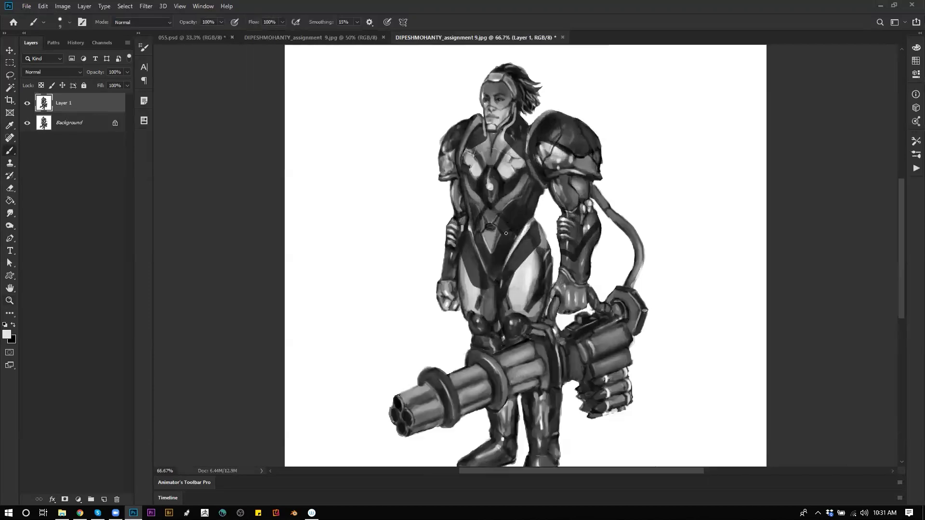
{"action": "mouse_move", "coordinate": [470, 233]}
{"action": "left_mouse_down"}
{"action": "mouse_move", "coordinate": [487, 284]}
{"action": "mouse_move", "coordinate": [506, 274]}
{"action": "mouse_move", "coordinate": [534, 221]}
{"action": "left_mouse_up"}
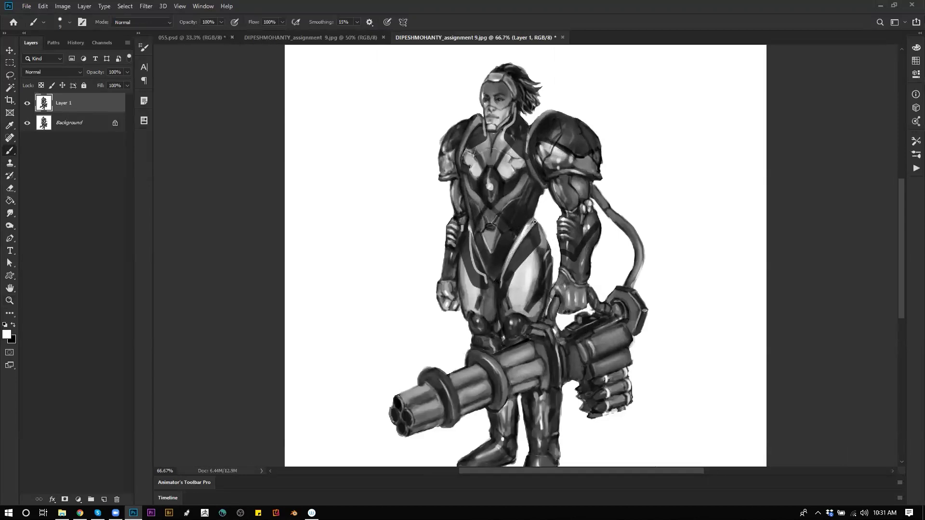
- Paint light rims along the inner edges of the shoulder pads with a 15 px brush, and flip the canvas back
{"action": "key", "text": "bracketright"}
{"action": "left_click_drag", "start_coordinate": [477, 115], "coordinate": [458, 182]}
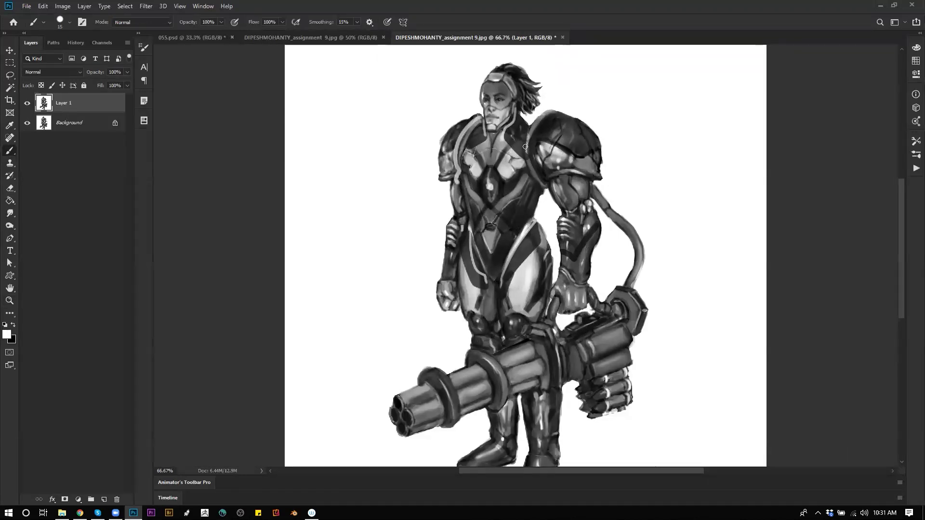
{"action": "key", "text": "z"}
{"action": "left_click", "coordinate": [548, 258], "text": "alt"}
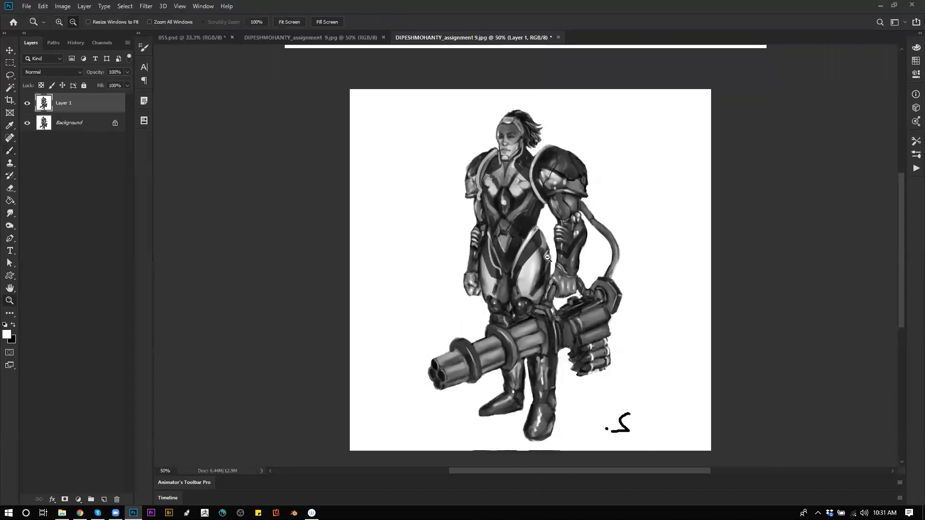
{"action": "left_click", "coordinate": [548, 257], "text": "alt"}
{"action": "key", "text": "ctrl+shift+h"}
{"action": "left_click", "coordinate": [549, 248]}
{"action": "left_click", "coordinate": [546, 238]}
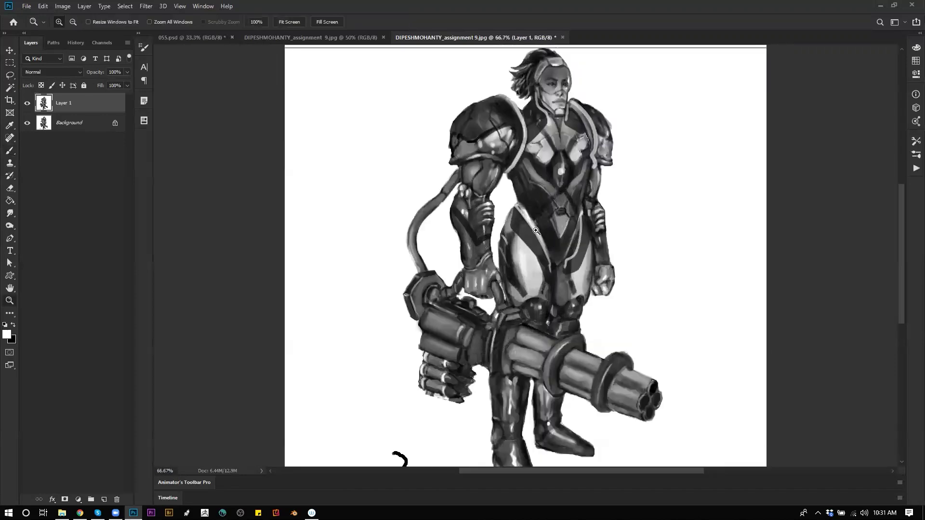
- Darken the gun arm's forearm with black and its upper arm with a sampled dark tone and a larger brush
{"action": "key", "text": "b"}
{"action": "key", "text": "x"}
{"action": "mouse_move", "coordinate": [457, 192]}
{"action": "left_mouse_down"}
{"action": "mouse_move", "coordinate": [447, 213]}
{"action": "mouse_move", "coordinate": [464, 247]}
{"action": "left_mouse_up"}
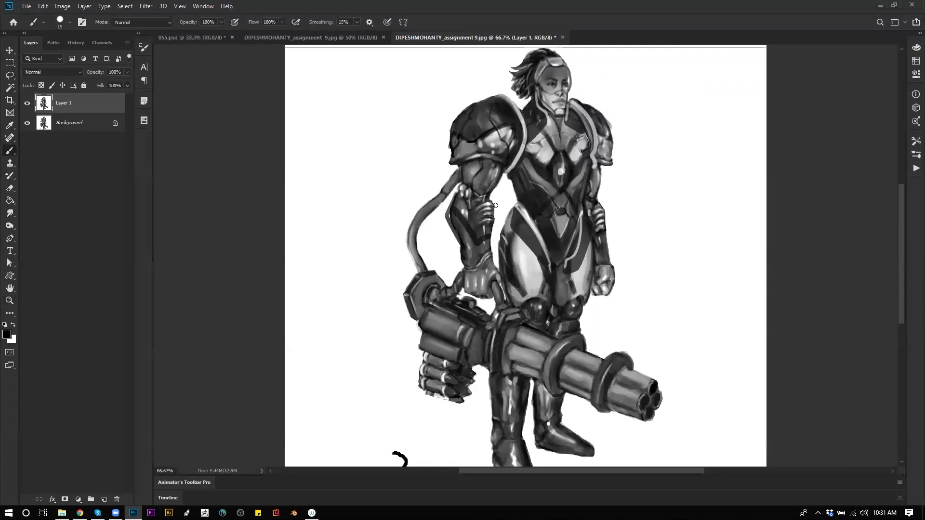
{"action": "left_click", "coordinate": [499, 167], "text": "alt"}
{"action": "key", "text": "]"}
{"action": "key", "text": "]"}
{"action": "key", "text": "]"}
{"action": "key", "text": "]"}
{"action": "mouse_move", "coordinate": [498, 171]}
{"action": "left_mouse_down"}
{"action": "mouse_move", "coordinate": [493, 186]}
{"action": "mouse_move", "coordinate": [472, 165]}
{"action": "mouse_move", "coordinate": [465, 180]}
{"action": "mouse_move", "coordinate": [496, 160]}
{"action": "left_mouse_up"}
- Draw a thin curved line beside the back of the hair with a 10 px brush
{"action": "key", "text": "d"}
{"action": "key", "text": "bracketleft"}
{"action": "key", "text": "bracketleft"}
{"action": "key", "text": "bracketleft"}
{"action": "key", "text": "bracketleft"}
{"action": "left_click_drag", "start_coordinate": [502, 78], "coordinate": [519, 92]}
- Show the image in full screen mode and capture a screenshot of the region around the character
{"action": "key", "text": "Tab"}
{"action": "left_click_drag", "start_coordinate": [603, 232], "coordinate": [616, 254]}
{"action": "key", "text": "f"}
{"action": "key", "text": "f"}
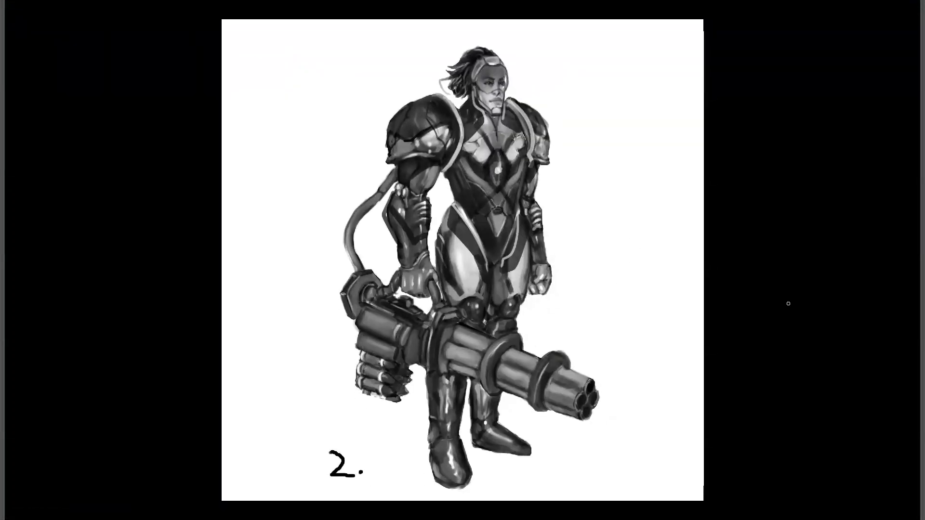
{"action": "key", "text": "ctrl+Print"}
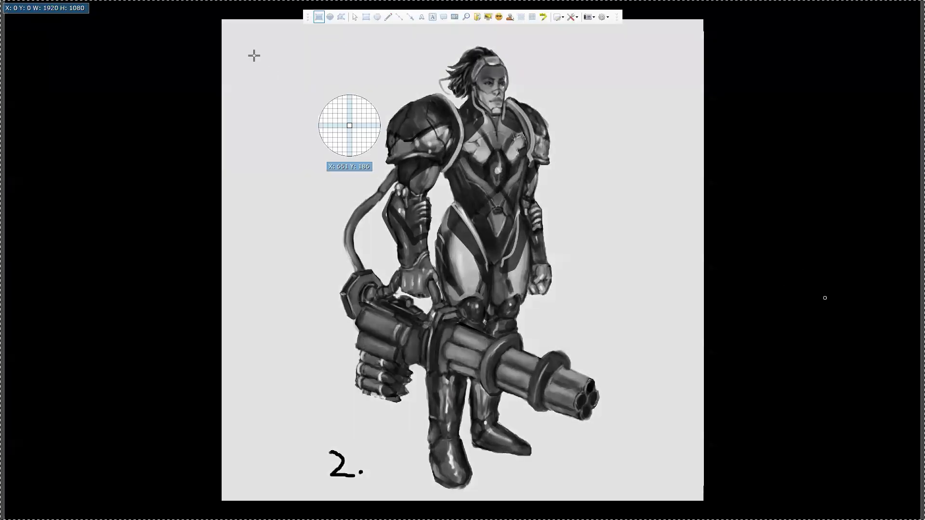
{"action": "left_click_drag", "start_coordinate": [328, 37], "coordinate": [622, 496]}
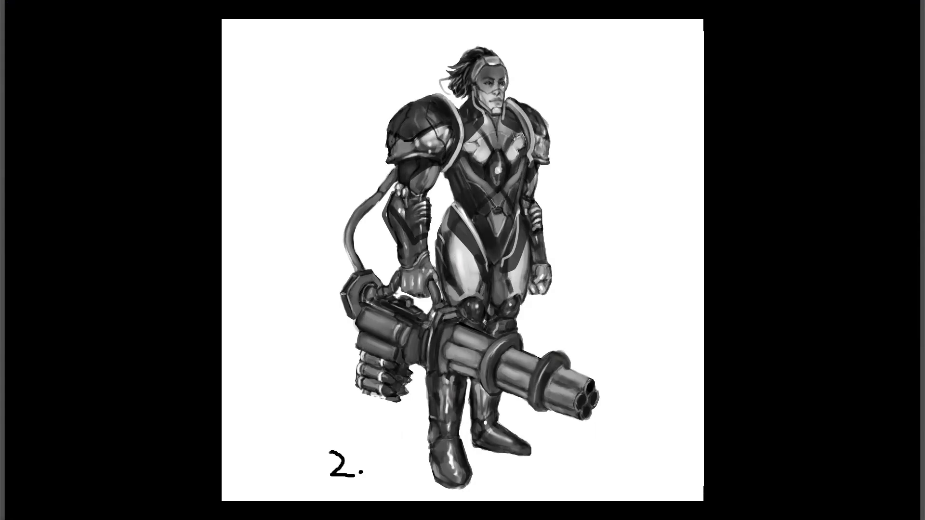
- Return to the standard screen mode and close both character images without saving
{"action": "key", "text": "f"}
{"action": "key", "text": "f"}
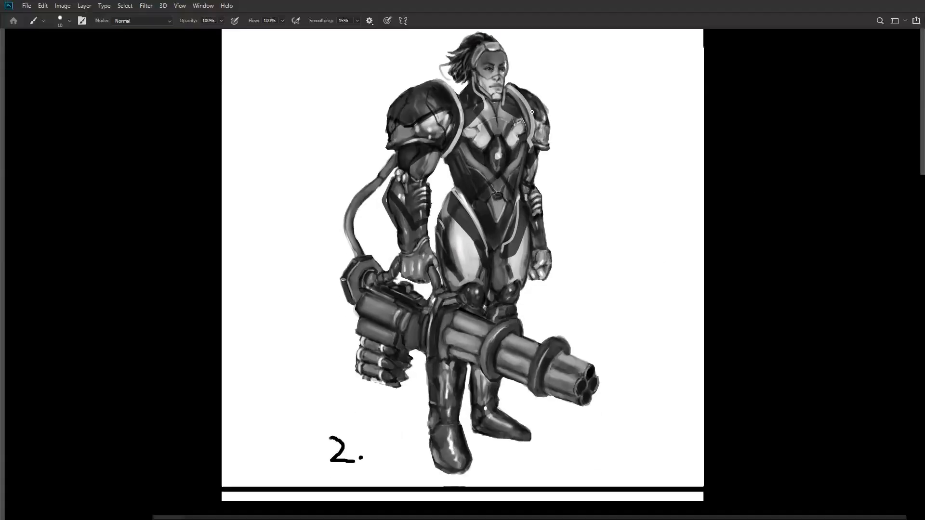
{"action": "key", "text": "f"}
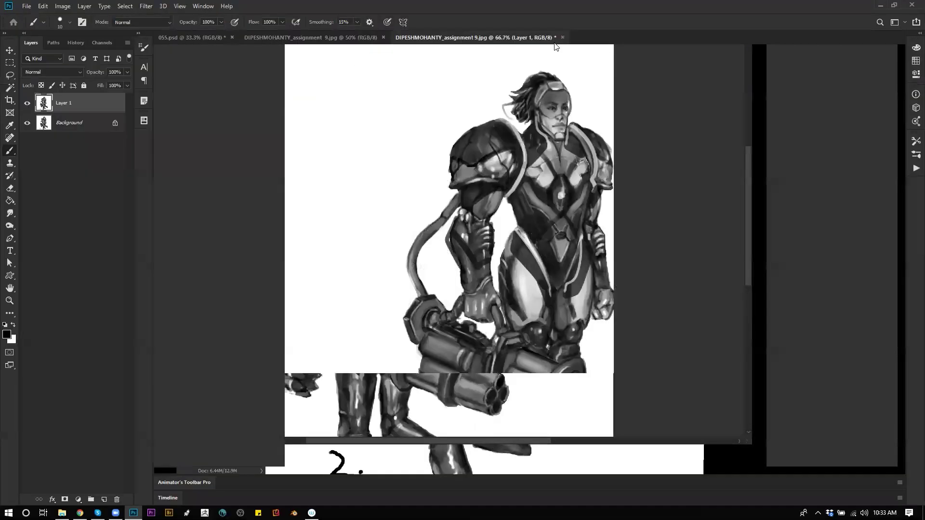
{"action": "left_click", "coordinate": [563, 37]}
{"action": "left_click", "coordinate": [459, 205]}
{"action": "left_click", "coordinate": [383, 38]}
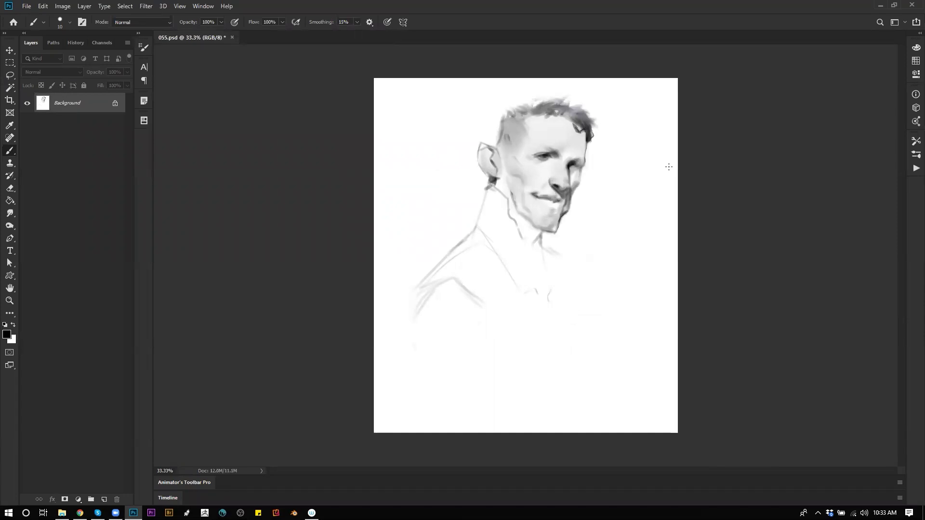
- Try a stroke in the blank area beside the portrait with a soft 100 px brush, and undo it
{"action": "key", "text": "z"}
{"action": "left_click", "coordinate": [545, 177]}
{"action": "key", "text": "b"}
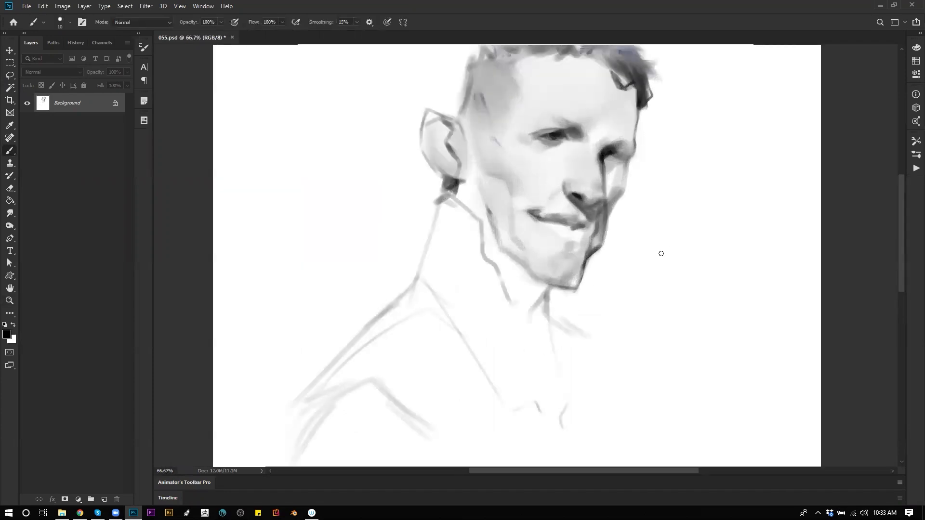
{"action": "key", "text": "]"}
{"action": "key", "text": "]"}
{"action": "key", "text": "]"}
{"action": "key", "text": "]"}
{"action": "key", "text": "]"}
{"action": "key", "text": "]"}
{"action": "key", "text": "]"}
{"action": "key", "text": "]"}
{"action": "key", "text": "]"}
{"action": "key", "text": "]"}
{"action": "key", "text": "]"}
{"action": "key", "text": "]"}
{"action": "right_click", "coordinate": [660, 250]}
{"action": "left_click", "coordinate": [482, 194]}
{"action": "left_click_drag", "start_coordinate": [313, 188], "coordinate": [252, 295]}
{"action": "key", "text": "ctrl+z"}
- Create a new white document from the 606 x 954 px Clipboard preset and crop it to a small square
{"action": "key", "text": "ctrl+n"}
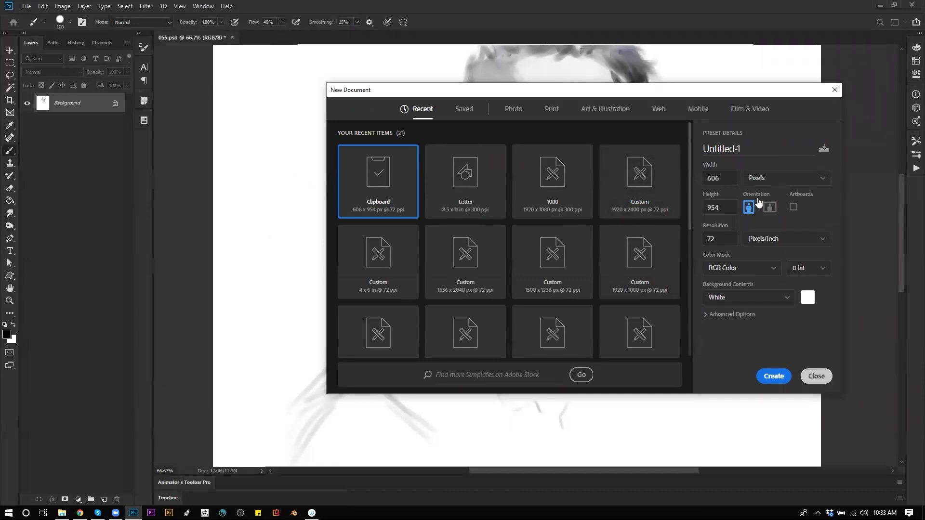
{"action": "key", "text": "Return"}
{"action": "key", "text": "c"}
{"action": "left_click_drag", "start_coordinate": [479, 152], "coordinate": [552, 254]}
{"action": "key", "text": "Return"}
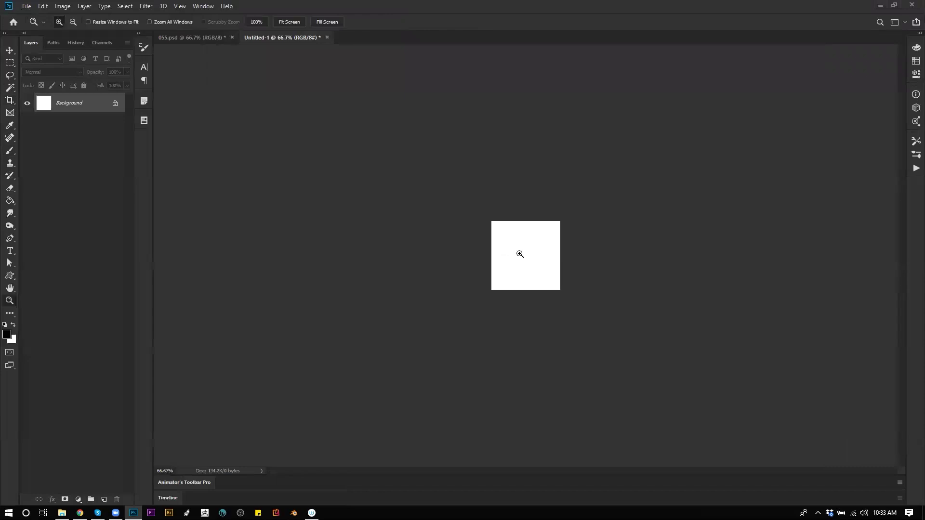
{"action": "key", "text": "ctrl+plus"}
{"action": "key", "text": "ctrl+plus"}
- Try a short stroke near the square canvas's upper edge with a smaller round brush, and undo it
{"action": "key", "text": "b"}
{"action": "key", "text": "bracketleft"}
{"action": "key", "text": "bracketleft"}
{"action": "key", "text": "bracketleft"}
{"action": "key", "text": "bracketleft"}
{"action": "key", "text": "bracketleft"}
{"action": "key", "text": "bracketleft"}
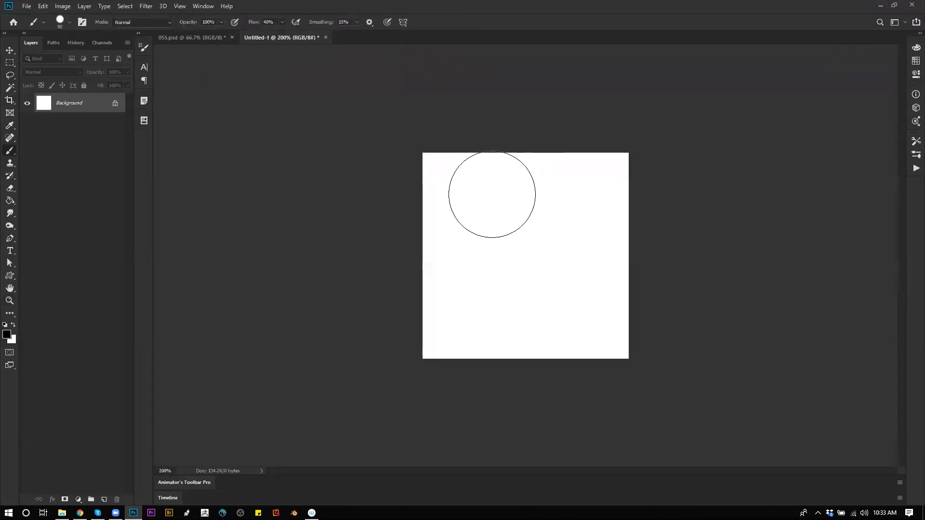
{"action": "mouse_move", "coordinate": [504, 167]}
{"action": "left_mouse_down"}
{"action": "mouse_move", "coordinate": [570, 236]}
{"action": "mouse_move", "coordinate": [471, 232]}
{"action": "mouse_move", "coordinate": [510, 174]}
{"action": "left_mouse_up"}
{"action": "key", "text": "ctrl+z"}
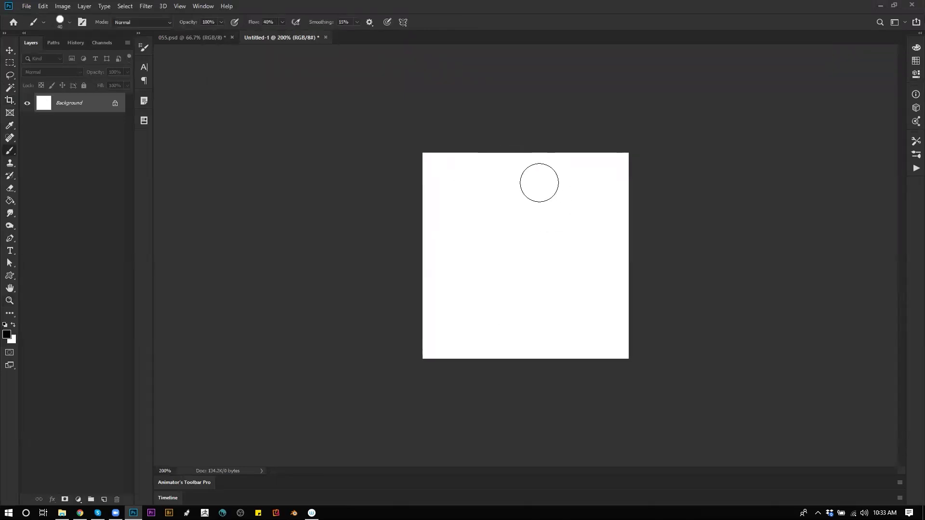
- Choose a splatter brush from the STANDARD set, enlarge it and paint a large black round shape filling most of the canvas
{"action": "right_click", "coordinate": [527, 221]}
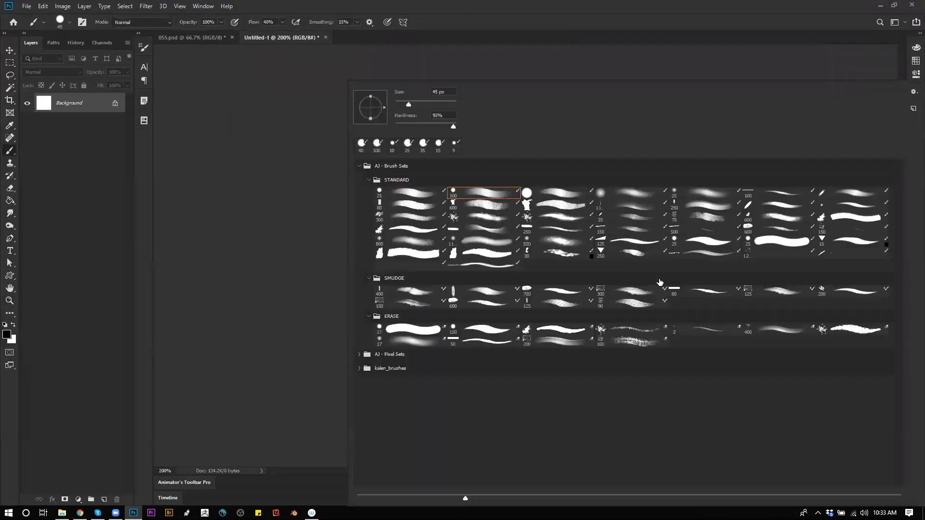
{"action": "left_click", "coordinate": [529, 221]}
{"action": "left_click", "coordinate": [267, 352]}
{"action": "key", "text": "bracketright"}
{"action": "key", "text": "bracketright"}
{"action": "key", "text": "bracketright"}
{"action": "key", "text": "bracketright"}
{"action": "key", "text": "bracketright"}
{"action": "key", "text": "bracketright"}
{"action": "key", "text": "bracketright"}
{"action": "mouse_move", "coordinate": [524, 236]}
{"action": "left_mouse_down"}
{"action": "mouse_move", "coordinate": [504, 265]}
{"action": "mouse_move", "coordinate": [525, 237]}
{"action": "mouse_move", "coordinate": [506, 289]}
{"action": "mouse_move", "coordinate": [484, 260]}
{"action": "mouse_move", "coordinate": [525, 205]}
{"action": "mouse_move", "coordinate": [547, 278]}
{"action": "mouse_move", "coordinate": [508, 214]}
{"action": "mouse_move", "coordinate": [489, 263]}
{"action": "mouse_move", "coordinate": [480, 219]}
{"action": "mouse_move", "coordinate": [556, 255]}
{"action": "mouse_move", "coordinate": [475, 273]}
{"action": "mouse_move", "coordinate": [559, 214]}
{"action": "mouse_move", "coordinate": [500, 312]}
{"action": "mouse_move", "coordinate": [505, 208]}
{"action": "mouse_move", "coordinate": [526, 239]}
{"action": "mouse_move", "coordinate": [480, 224]}
{"action": "left_mouse_up"}
{"action": "key", "text": "ctrl+z"}
- Reduce the brush to 15 px, dab black on the shape's upper-left rim and place four white spots inside the shape
{"action": "key", "text": "bracketleft"}
{"action": "key", "text": "bracketleft"}
{"action": "key", "text": "bracketleft"}
{"action": "key", "text": "bracketleft"}
{"action": "key", "text": "bracketleft"}
{"action": "key", "text": "bracketleft"}
{"action": "key", "text": "bracketleft"}
{"action": "key", "text": "bracketleft"}
{"action": "key", "text": "bracketleft"}
{"action": "key", "text": "bracketleft"}
{"action": "key", "text": "bracketleft"}
{"action": "key", "text": "bracketleft"}
{"action": "key", "text": "bracketleft"}
{"action": "key", "text": "bracketleft"}
{"action": "key", "text": "bracketleft"}
{"action": "left_click", "coordinate": [468, 184]}
{"action": "left_click", "coordinate": [485, 200]}
{"action": "left_click", "coordinate": [469, 283]}
{"action": "left_click", "coordinate": [550, 311]}
{"action": "left_click", "coordinate": [580, 266]}
- Add small black bumps along the round shape's upper-right rim and lower edge
{"action": "key", "text": "x"}
{"action": "left_click", "coordinate": [581, 195]}
{"action": "left_click", "coordinate": [598, 224]}
{"action": "left_click", "coordinate": [477, 316]}
{"action": "mouse_move", "coordinate": [470, 311]}
{"action": "left_mouse_down"}
{"action": "mouse_move", "coordinate": [484, 330]}
{"action": "mouse_move", "coordinate": [559, 338]}
{"action": "mouse_move", "coordinate": [530, 314]}
{"action": "left_mouse_up"}
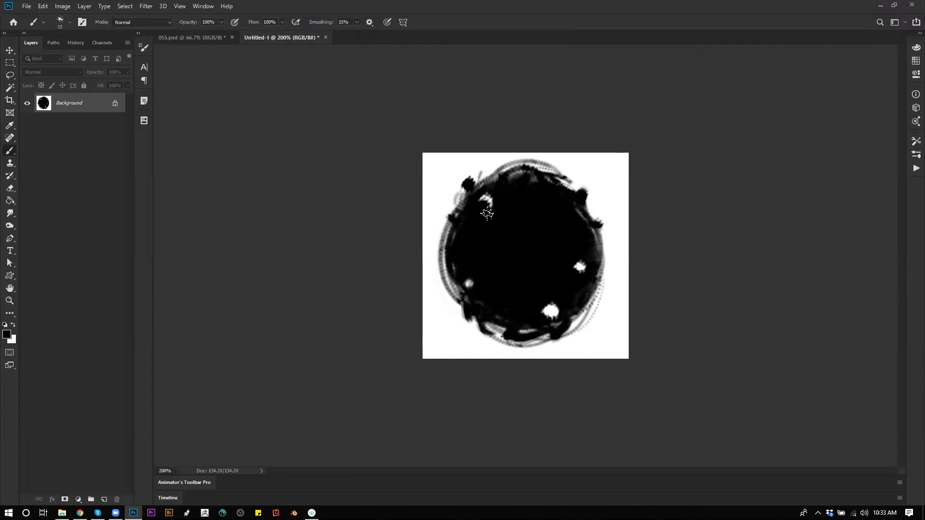
- Switch to white, dab a spot in the shape's centre and cut notches into its left and upper-right edges
{"action": "key", "text": "x"}
{"action": "left_click", "coordinate": [507, 264]}
{"action": "left_click", "coordinate": [453, 266]}
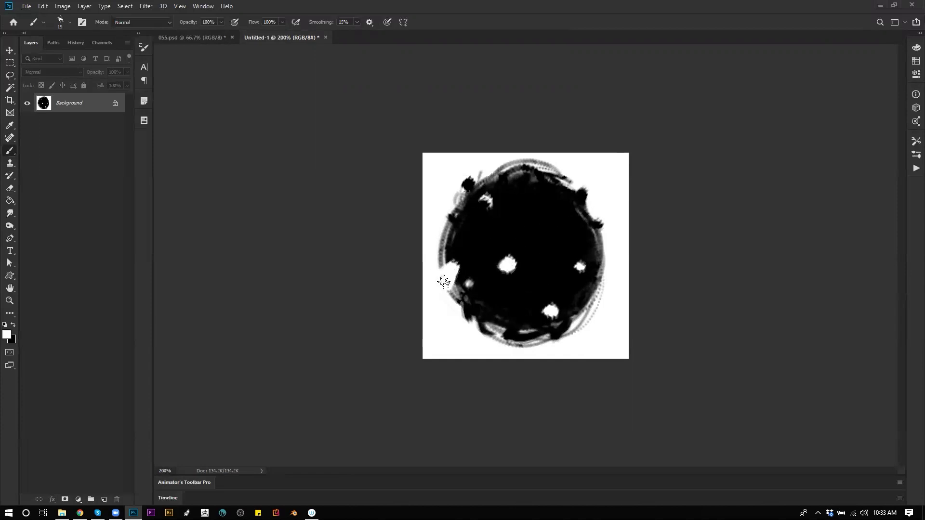
{"action": "mouse_move", "coordinate": [551, 200]}
{"action": "left_mouse_down"}
{"action": "mouse_move", "coordinate": [573, 181]}
{"action": "mouse_move", "coordinate": [555, 205]}
{"action": "left_mouse_up"}
- Switch to black, partly cover the white spots at the centre and bottom, and dab marks along the shape's rim
{"action": "key", "text": "x"}
{"action": "left_click", "coordinate": [446, 265]}
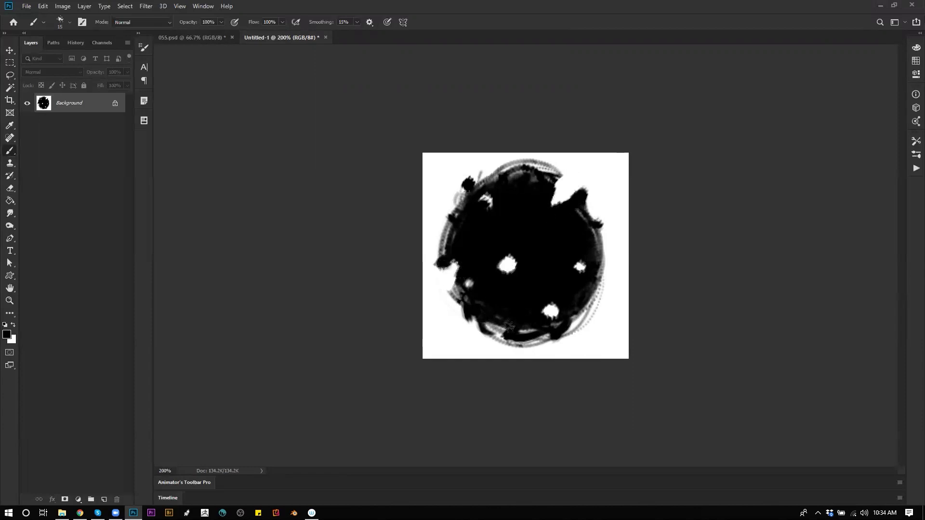
{"action": "left_click_drag", "start_coordinate": [514, 268], "coordinate": [502, 270]}
{"action": "mouse_move", "coordinate": [548, 307]}
{"action": "left_mouse_down"}
{"action": "mouse_move", "coordinate": [527, 325]}
{"action": "mouse_move", "coordinate": [564, 314]}
{"action": "left_mouse_up"}
{"action": "mouse_move", "coordinate": [603, 273]}
{"action": "left_mouse_down"}
{"action": "mouse_move", "coordinate": [590, 310]}
{"action": "mouse_move", "coordinate": [547, 328]}
{"action": "mouse_move", "coordinate": [482, 330]}
{"action": "left_mouse_up"}
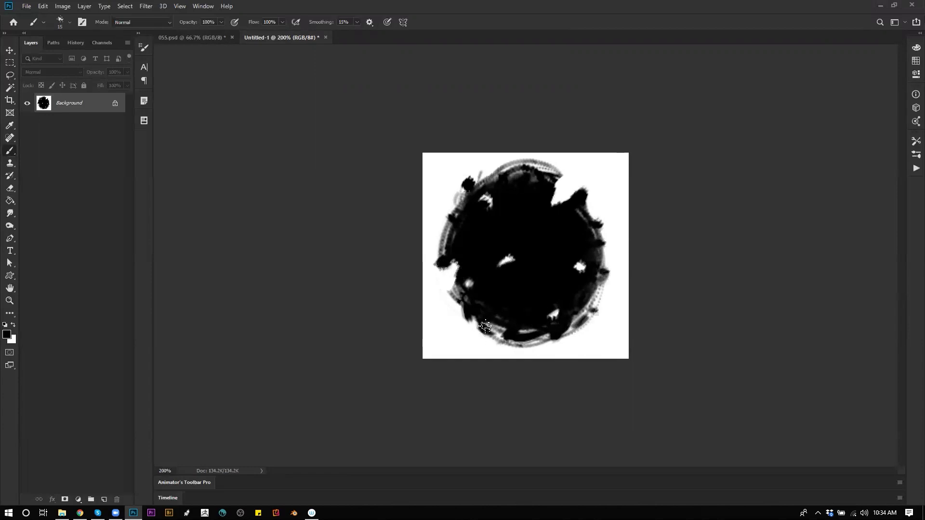
- Break up the round shape's outline with small black dabs around the rim, mainly along its left side
{"action": "mouse_move", "coordinate": [559, 195]}
{"action": "left_mouse_down"}
{"action": "mouse_move", "coordinate": [518, 170]}
{"action": "mouse_move", "coordinate": [469, 184]}
{"action": "mouse_move", "coordinate": [481, 176]}
{"action": "left_mouse_up"}
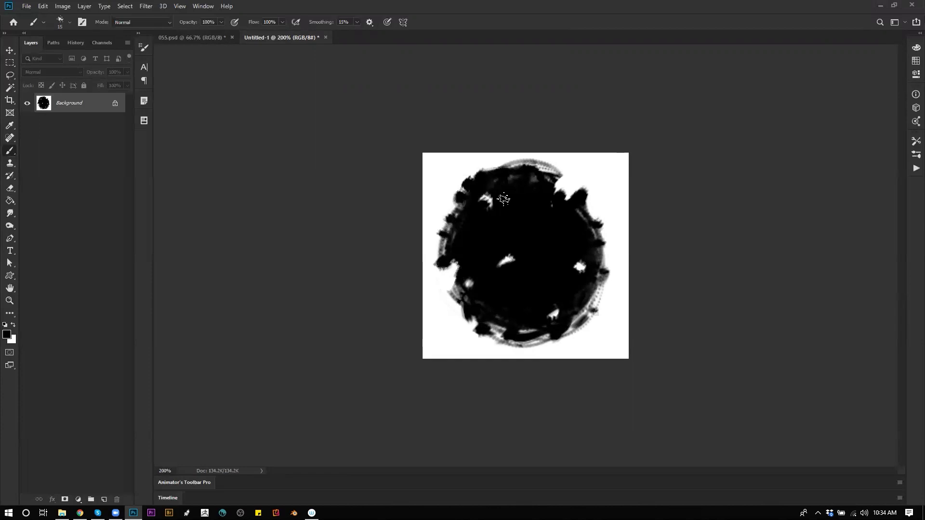
{"action": "mouse_move", "coordinate": [515, 170]}
{"action": "left_mouse_down"}
{"action": "mouse_move", "coordinate": [595, 229]}
{"action": "mouse_move", "coordinate": [582, 242]}
{"action": "left_mouse_up"}
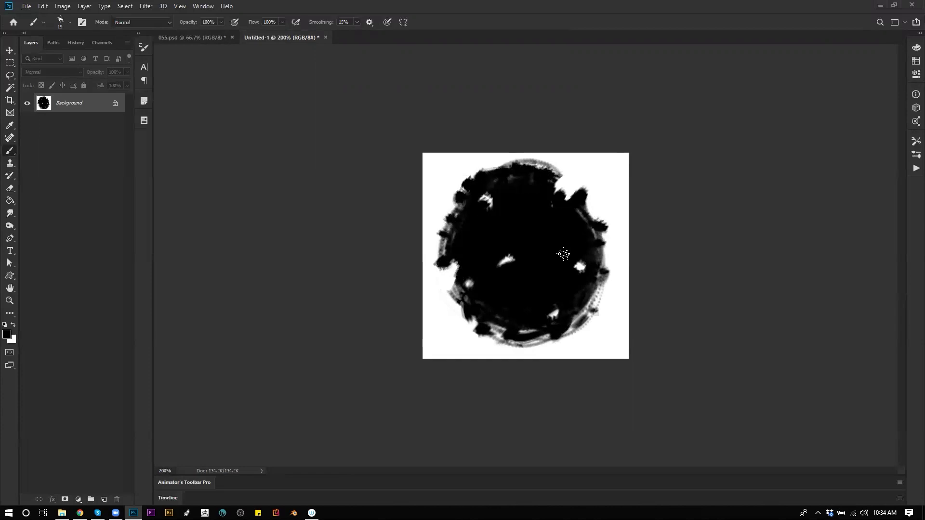
{"action": "left_click_drag", "start_coordinate": [461, 289], "coordinate": [451, 293]}
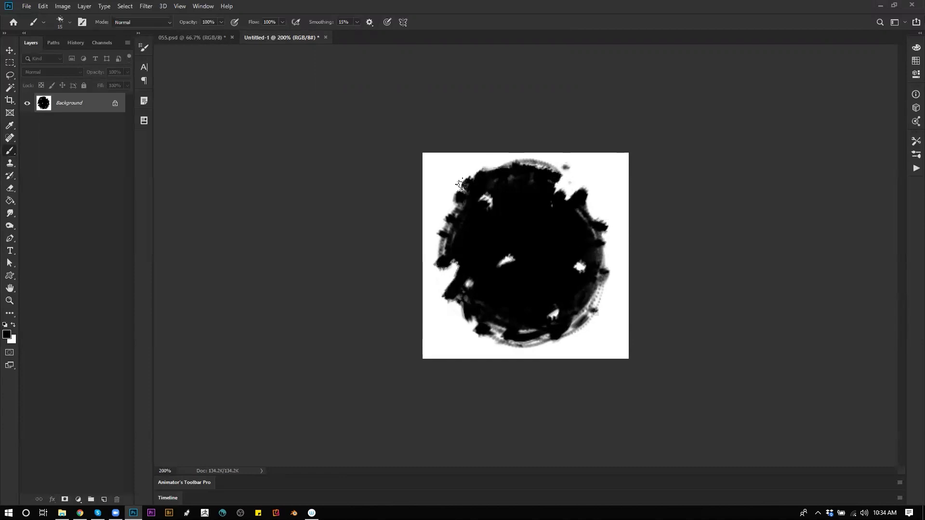
{"action": "left_click", "coordinate": [596, 330]}
{"action": "left_click_drag", "start_coordinate": [437, 244], "coordinate": [433, 248]}
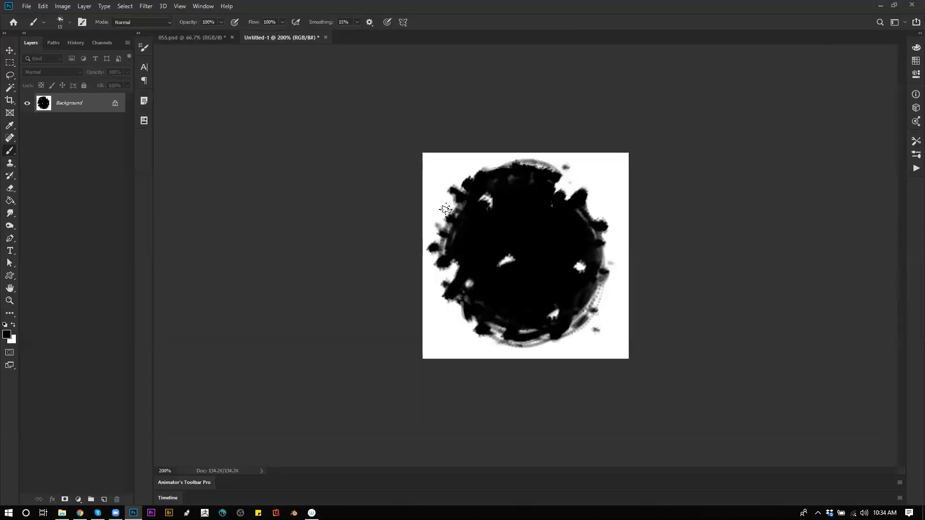
{"action": "left_click_drag", "start_coordinate": [462, 180], "coordinate": [477, 169]}
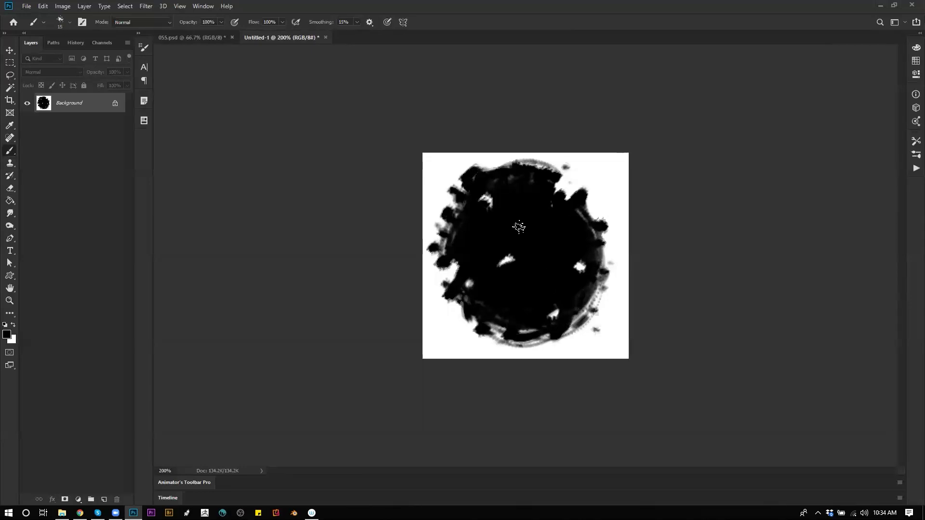
- Enlarge the brush to 70 px, cover the white spots with black and sweep feathery strokes out from the shape's edges
{"action": "key", "text": "bracketright"}
{"action": "key", "text": "bracketright"}
{"action": "key", "text": "bracketright"}
{"action": "key", "text": "bracketright"}
{"action": "key", "text": "bracketright"}
{"action": "key", "text": "bracketright"}
{"action": "mouse_move", "coordinate": [565, 226]}
{"action": "left_mouse_down"}
{"action": "mouse_move", "coordinate": [536, 306]}
{"action": "mouse_move", "coordinate": [542, 244]}
{"action": "mouse_move", "coordinate": [520, 206]}
{"action": "mouse_move", "coordinate": [548, 255]}
{"action": "mouse_move", "coordinate": [582, 182]}
{"action": "left_mouse_up"}
{"action": "left_click_drag", "start_coordinate": [563, 219], "coordinate": [602, 210]}
{"action": "mouse_move", "coordinate": [446, 304]}
{"action": "left_mouse_down"}
{"action": "mouse_move", "coordinate": [492, 228]}
{"action": "mouse_move", "coordinate": [473, 274]}
{"action": "mouse_move", "coordinate": [471, 330]}
{"action": "mouse_move", "coordinate": [542, 293]}
{"action": "mouse_move", "coordinate": [568, 304]}
{"action": "mouse_move", "coordinate": [482, 216]}
{"action": "mouse_move", "coordinate": [450, 268]}
{"action": "left_mouse_up"}
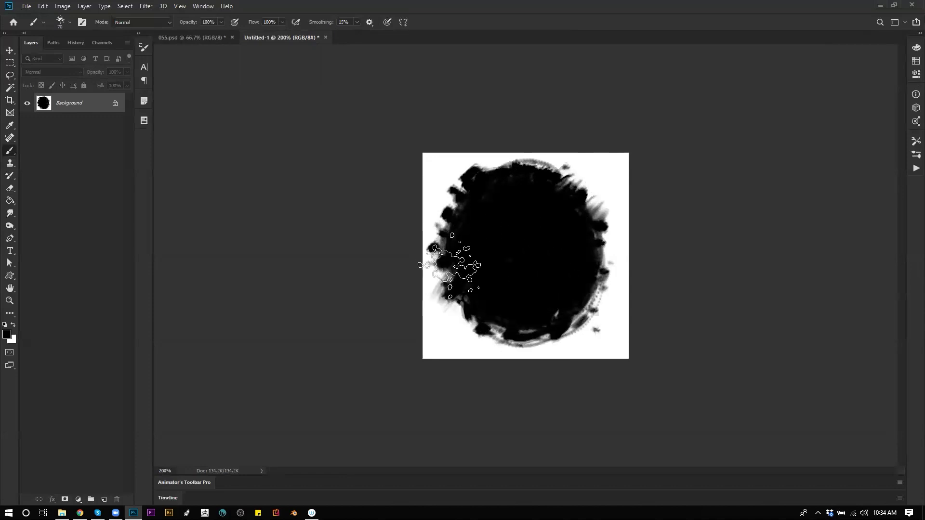
{"action": "mouse_move", "coordinate": [559, 311]}
{"action": "left_mouse_down"}
{"action": "mouse_move", "coordinate": [532, 329]}
{"action": "mouse_move", "coordinate": [561, 315]}
{"action": "left_mouse_up"}
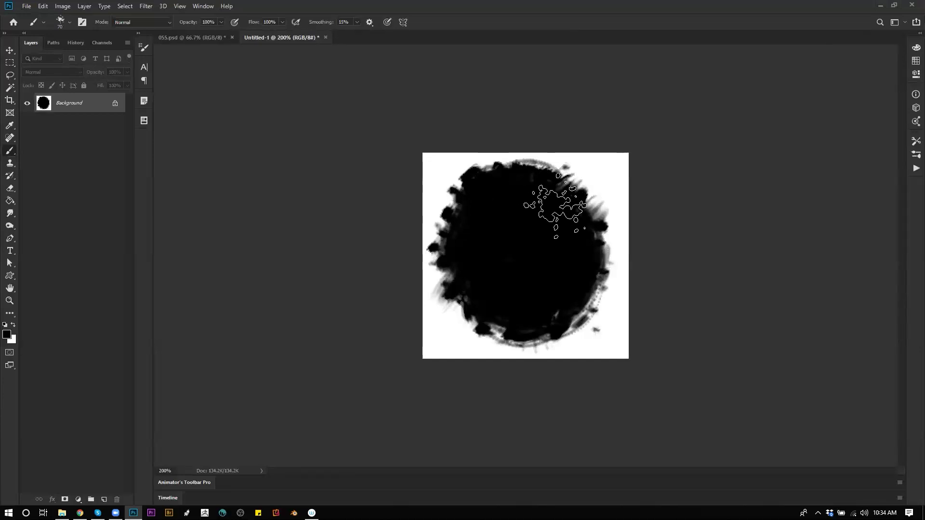
- Try broad black strokes over the round shape at 70 px and 125 px, undoing the larger ones
{"action": "mouse_move", "coordinate": [536, 185]}
{"action": "left_mouse_down"}
{"action": "mouse_move", "coordinate": [592, 197]}
{"action": "mouse_move", "coordinate": [604, 177]}
{"action": "left_mouse_up"}
{"action": "key", "text": "ctrl+z"}
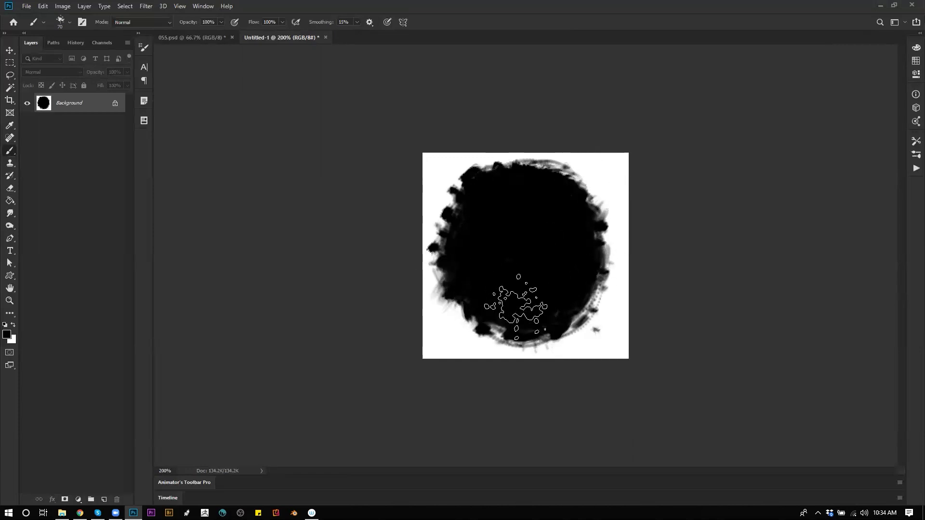
{"action": "key", "text": "bracketright"}
{"action": "key", "text": "bracketright"}
{"action": "key", "text": "bracketright"}
{"action": "key", "text": "bracketright"}
{"action": "left_click_drag", "start_coordinate": [553, 270], "coordinate": [540, 205]}
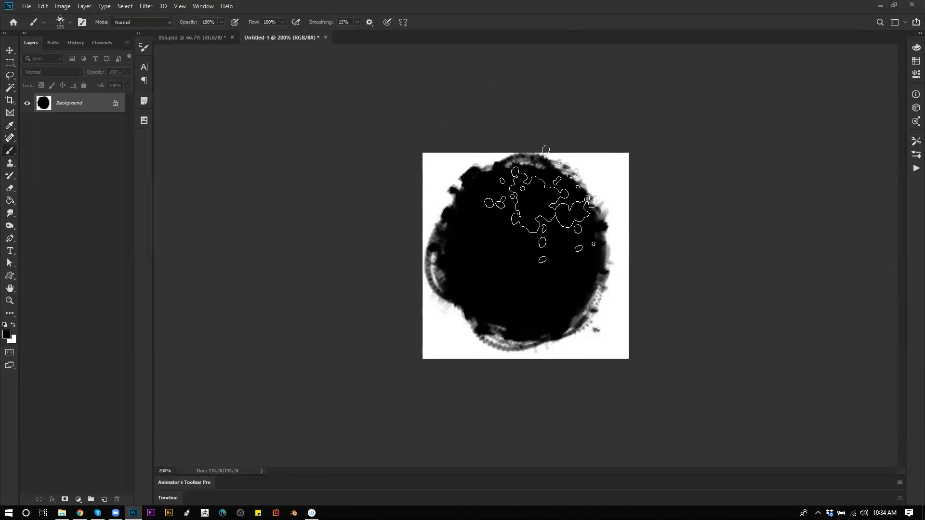
{"action": "key", "text": "ctrl+z"}
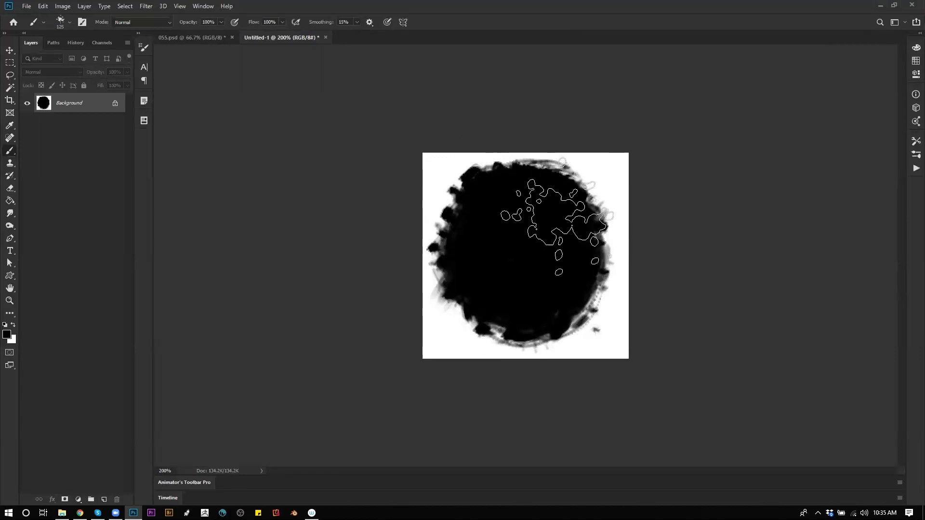
- Sample white from the canvas, paint over the black shape and reset the colors to the default black and white
{"action": "left_click", "coordinate": [615, 159], "text": "alt"}
{"action": "mouse_move", "coordinate": [507, 170]}
{"action": "left_mouse_down"}
{"action": "mouse_move", "coordinate": [585, 124]}
{"action": "mouse_move", "coordinate": [484, 298]}
{"action": "mouse_move", "coordinate": [509, 335]}
{"action": "mouse_move", "coordinate": [486, 410]}
{"action": "mouse_move", "coordinate": [592, 169]}
{"action": "left_mouse_up"}
{"action": "key", "text": "d"}
- Try black strokes across the middle of the canvas at several large brush sizes, undoing each one
{"action": "key", "text": "bracketleft"}
{"action": "mouse_move", "coordinate": [516, 227]}
{"action": "left_mouse_down"}
{"action": "mouse_move", "coordinate": [567, 259]}
{"action": "mouse_move", "coordinate": [565, 244]}
{"action": "mouse_move", "coordinate": [536, 276]}
{"action": "left_mouse_up"}
{"action": "key", "text": "ctrl+z"}
{"action": "mouse_move", "coordinate": [486, 226]}
{"action": "left_mouse_down"}
{"action": "mouse_move", "coordinate": [570, 255]}
{"action": "mouse_move", "coordinate": [550, 284]}
{"action": "left_mouse_up"}
{"action": "key", "text": "ctrl+z"}
{"action": "key", "text": "bracketright"}
{"action": "key", "text": "bracketright"}
{"action": "mouse_move", "coordinate": [507, 258]}
{"action": "left_mouse_down"}
{"action": "mouse_move", "coordinate": [536, 231]}
{"action": "mouse_move", "coordinate": [564, 226]}
{"action": "mouse_move", "coordinate": [541, 236]}
{"action": "left_mouse_up"}
{"action": "key", "text": "ctrl+z"}
{"action": "key", "text": "bracketleft"}
{"action": "key", "text": "ctrl+z"}
- Reduce the brush to 40 px and paint a rough black mass across the upper part and down the left side
{"action": "key", "text": "bracketleft"}
{"action": "key", "text": "bracketleft"}
{"action": "key", "text": "bracketleft"}
{"action": "key", "text": "bracketleft"}
{"action": "key", "text": "bracketleft"}
{"action": "key", "text": "bracketleft"}
{"action": "key", "text": "bracketleft"}
{"action": "mouse_move", "coordinate": [485, 190]}
{"action": "left_mouse_down"}
{"action": "mouse_move", "coordinate": [542, 192]}
{"action": "mouse_move", "coordinate": [515, 193]}
{"action": "mouse_move", "coordinate": [489, 227]}
{"action": "mouse_move", "coordinate": [470, 227]}
{"action": "mouse_move", "coordinate": [488, 253]}
{"action": "left_mouse_up"}
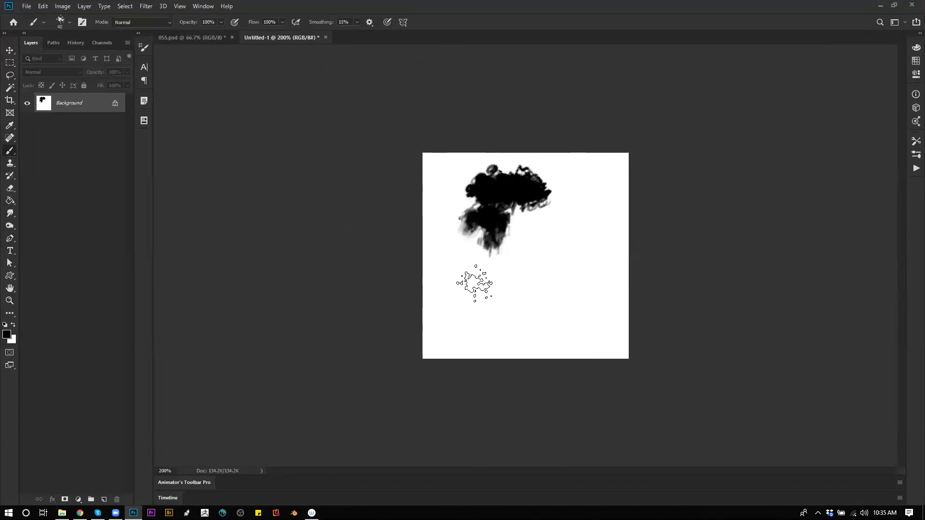
{"action": "mouse_move", "coordinate": [461, 293]}
{"action": "left_mouse_down"}
{"action": "mouse_move", "coordinate": [491, 257]}
{"action": "mouse_move", "coordinate": [463, 250]}
{"action": "left_mouse_up"}
{"action": "mouse_move", "coordinate": [475, 305]}
{"action": "left_mouse_down"}
{"action": "mouse_move", "coordinate": [530, 257]}
{"action": "mouse_move", "coordinate": [550, 292]}
{"action": "mouse_move", "coordinate": [526, 328]}
{"action": "mouse_move", "coordinate": [502, 270]}
{"action": "mouse_move", "coordinate": [467, 231]}
{"action": "mouse_move", "coordinate": [544, 225]}
{"action": "mouse_move", "coordinate": [525, 262]}
{"action": "mouse_move", "coordinate": [460, 217]}
{"action": "mouse_move", "coordinate": [442, 178]}
{"action": "mouse_move", "coordinate": [458, 174]}
{"action": "left_mouse_up"}
- Extend the black mass over the rest of the canvas, using a small brush and then a larger one for the right side
{"action": "key", "text": "bracketleft"}
{"action": "key", "text": "bracketleft"}
{"action": "key", "text": "bracketleft"}
{"action": "key", "text": "bracketleft"}
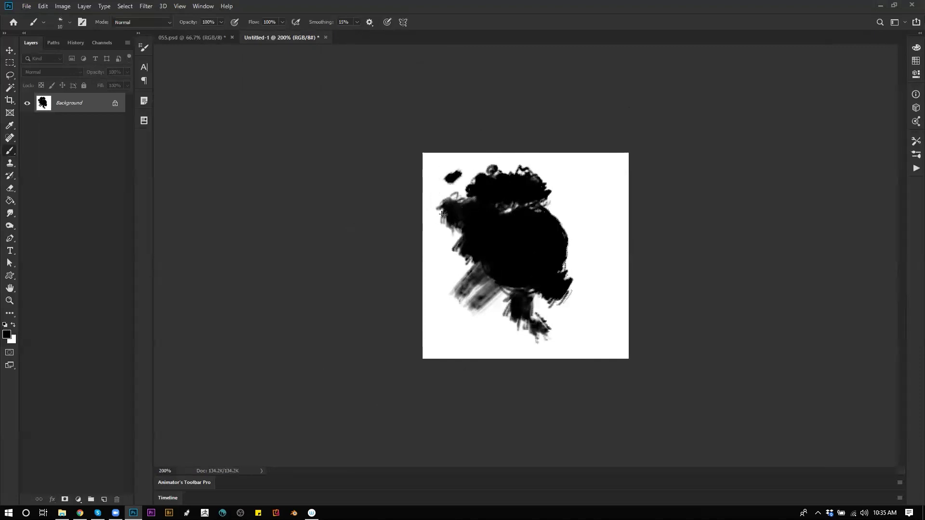
{"action": "mouse_move", "coordinate": [452, 238]}
{"action": "left_mouse_down"}
{"action": "mouse_move", "coordinate": [475, 306]}
{"action": "mouse_move", "coordinate": [458, 278]}
{"action": "mouse_move", "coordinate": [476, 259]}
{"action": "mouse_move", "coordinate": [452, 285]}
{"action": "mouse_move", "coordinate": [474, 321]}
{"action": "mouse_move", "coordinate": [492, 316]}
{"action": "mouse_move", "coordinate": [478, 292]}
{"action": "mouse_move", "coordinate": [510, 300]}
{"action": "mouse_move", "coordinate": [569, 211]}
{"action": "mouse_move", "coordinate": [519, 206]}
{"action": "mouse_move", "coordinate": [533, 193]}
{"action": "mouse_move", "coordinate": [569, 215]}
{"action": "left_mouse_up"}
{"action": "key", "text": "bracketright"}
{"action": "key", "text": "bracketright"}
{"action": "key", "text": "bracketright"}
{"action": "key", "text": "bracketright"}
{"action": "key", "text": "bracketright"}
{"action": "mouse_move", "coordinate": [587, 247]}
{"action": "left_mouse_down"}
{"action": "mouse_move", "coordinate": [580, 176]}
{"action": "mouse_move", "coordinate": [553, 175]}
{"action": "mouse_move", "coordinate": [592, 196]}
{"action": "mouse_move", "coordinate": [594, 260]}
{"action": "mouse_move", "coordinate": [582, 248]}
{"action": "mouse_move", "coordinate": [578, 301]}
{"action": "mouse_move", "coordinate": [538, 308]}
{"action": "mouse_move", "coordinate": [575, 318]}
{"action": "mouse_move", "coordinate": [562, 326]}
{"action": "mouse_move", "coordinate": [468, 323]}
{"action": "mouse_move", "coordinate": [445, 261]}
{"action": "mouse_move", "coordinate": [448, 248]}
{"action": "mouse_move", "coordinate": [496, 261]}
{"action": "mouse_move", "coordinate": [504, 275]}
{"action": "mouse_move", "coordinate": [495, 316]}
{"action": "mouse_move", "coordinate": [505, 321]}
{"action": "mouse_move", "coordinate": [569, 268]}
{"action": "mouse_move", "coordinate": [575, 253]}
{"action": "mouse_move", "coordinate": [585, 270]}
{"action": "mouse_move", "coordinate": [576, 297]}
{"action": "mouse_move", "coordinate": [595, 252]}
{"action": "mouse_move", "coordinate": [609, 249]}
{"action": "mouse_move", "coordinate": [606, 268]}
{"action": "mouse_move", "coordinate": [607, 253]}
{"action": "mouse_move", "coordinate": [580, 296]}
{"action": "left_mouse_up"}
- Reduce the brush to 20 px and fill in the upper-left edge of the black mass
{"action": "key", "text": "bracketleft"}
{"action": "key", "text": "bracketleft"}
{"action": "key", "text": "bracketleft"}
{"action": "key", "text": "bracketleft"}
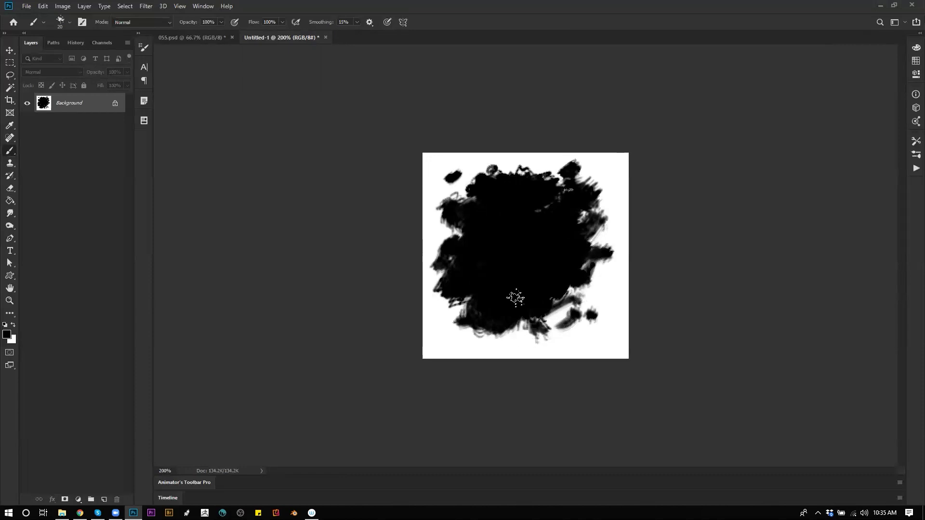
{"action": "mouse_move", "coordinate": [470, 205]}
{"action": "left_mouse_down"}
{"action": "mouse_move", "coordinate": [452, 232]}
{"action": "mouse_move", "coordinate": [459, 227]}
{"action": "mouse_move", "coordinate": [467, 280]}
{"action": "mouse_move", "coordinate": [480, 230]}
{"action": "mouse_move", "coordinate": [477, 258]}
{"action": "left_mouse_up"}
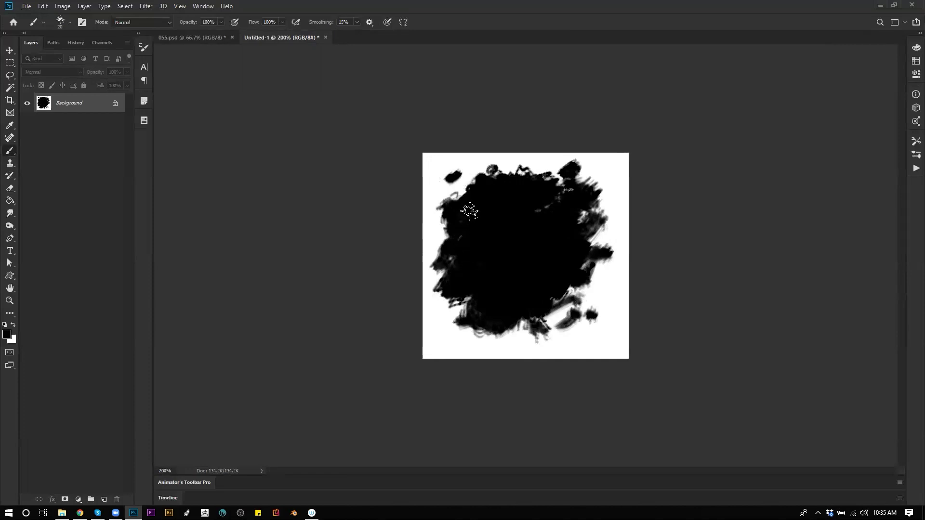
{"action": "mouse_move", "coordinate": [462, 218]}
{"action": "left_mouse_down"}
{"action": "mouse_move", "coordinate": [449, 207]}
{"action": "mouse_move", "coordinate": [466, 201]}
{"action": "left_mouse_up"}
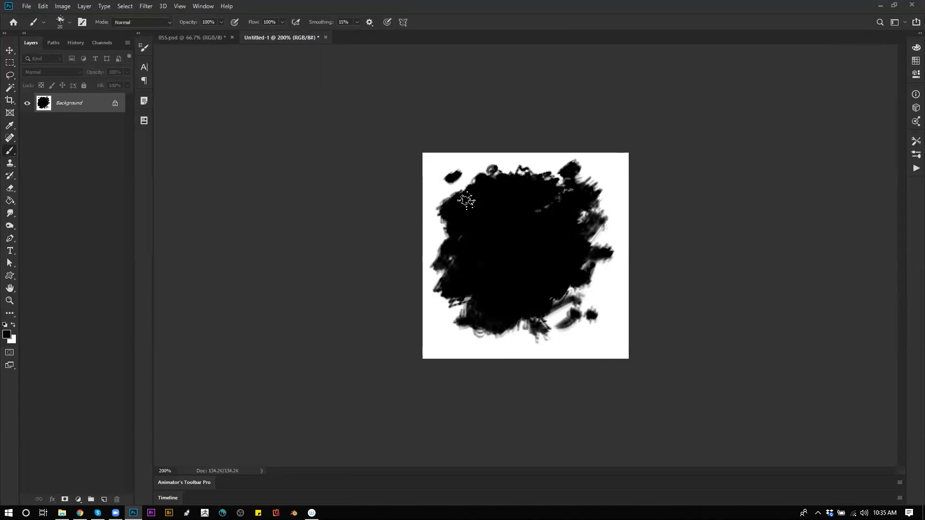
- Build up the right and lower edges of the black mass with thick slanted strokes and fill the gaps between them
{"action": "mouse_move", "coordinate": [547, 345]}
{"action": "left_mouse_down"}
{"action": "mouse_move", "coordinate": [560, 313]}
{"action": "mouse_move", "coordinate": [554, 327]}
{"action": "mouse_move", "coordinate": [540, 328]}
{"action": "mouse_move", "coordinate": [565, 338]}
{"action": "mouse_move", "coordinate": [582, 302]}
{"action": "left_mouse_up"}
{"action": "left_click", "coordinate": [582, 231]}
{"action": "mouse_move", "coordinate": [594, 225]}
{"action": "left_mouse_down"}
{"action": "mouse_move", "coordinate": [572, 240]}
{"action": "mouse_move", "coordinate": [578, 256]}
{"action": "left_mouse_up"}
{"action": "mouse_move", "coordinate": [606, 285]}
{"action": "left_mouse_down"}
{"action": "mouse_move", "coordinate": [586, 308]}
{"action": "mouse_move", "coordinate": [598, 310]}
{"action": "mouse_move", "coordinate": [585, 322]}
{"action": "mouse_move", "coordinate": [477, 330]}
{"action": "mouse_move", "coordinate": [501, 328]}
{"action": "mouse_move", "coordinate": [453, 302]}
{"action": "mouse_move", "coordinate": [447, 214]}
{"action": "mouse_move", "coordinate": [438, 229]}
{"action": "mouse_move", "coordinate": [460, 210]}
{"action": "left_mouse_up"}
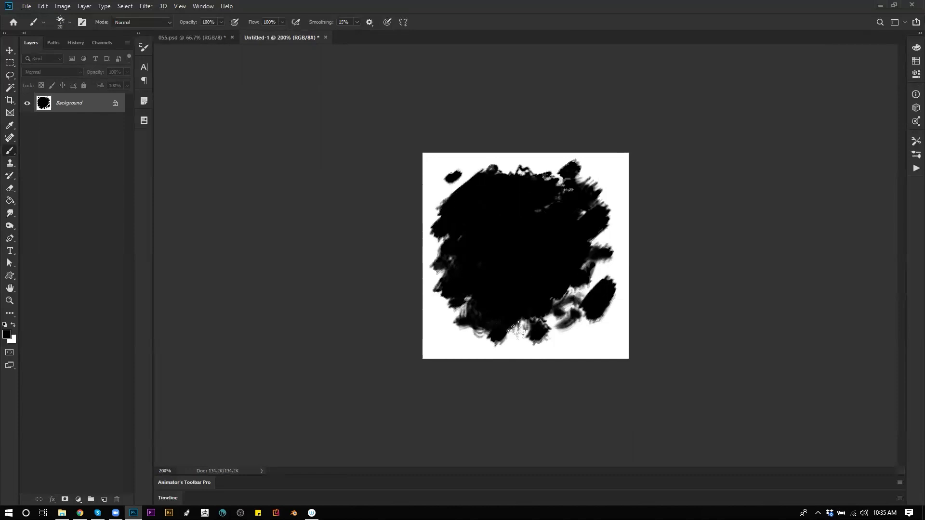
{"action": "mouse_move", "coordinate": [555, 344]}
{"action": "left_mouse_down"}
{"action": "mouse_move", "coordinate": [522, 335]}
{"action": "mouse_move", "coordinate": [562, 329]}
{"action": "mouse_move", "coordinate": [551, 341]}
{"action": "mouse_move", "coordinate": [573, 318]}
{"action": "mouse_move", "coordinate": [567, 339]}
{"action": "mouse_move", "coordinate": [579, 324]}
{"action": "mouse_move", "coordinate": [571, 293]}
{"action": "mouse_move", "coordinate": [559, 316]}
{"action": "mouse_move", "coordinate": [561, 323]}
{"action": "mouse_move", "coordinate": [587, 289]}
{"action": "mouse_move", "coordinate": [584, 264]}
{"action": "mouse_move", "coordinate": [543, 315]}
{"action": "mouse_move", "coordinate": [588, 274]}
{"action": "mouse_move", "coordinate": [601, 212]}
{"action": "mouse_move", "coordinate": [579, 203]}
{"action": "left_mouse_up"}
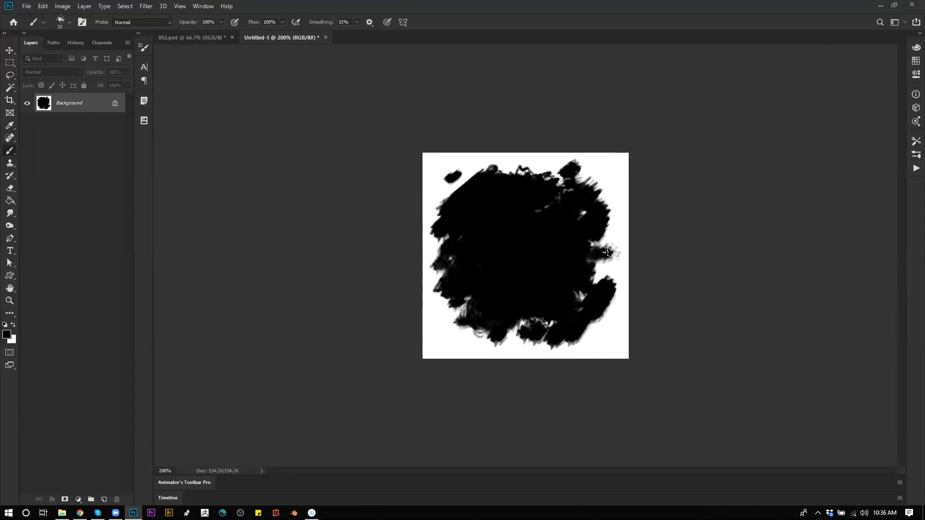
- Add black dabs and short flicks along the mass's top, upper-left, lower-left and right edges to roughen its outline
{"action": "left_click", "coordinate": [538, 170]}
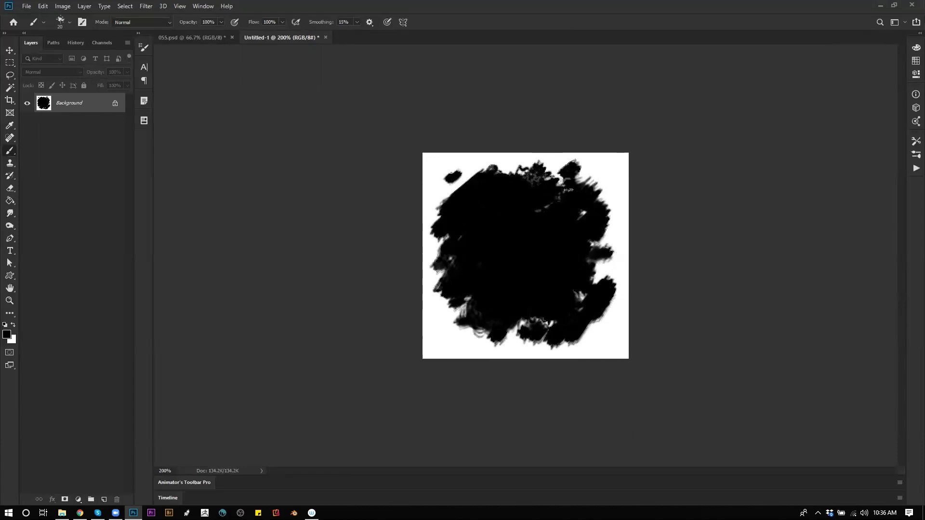
{"action": "left_click_drag", "start_coordinate": [449, 199], "coordinate": [457, 189]}
{"action": "left_click_drag", "start_coordinate": [470, 331], "coordinate": [464, 337]}
{"action": "left_click_drag", "start_coordinate": [595, 270], "coordinate": [621, 243]}
{"action": "left_click_drag", "start_coordinate": [600, 196], "coordinate": [611, 180]}
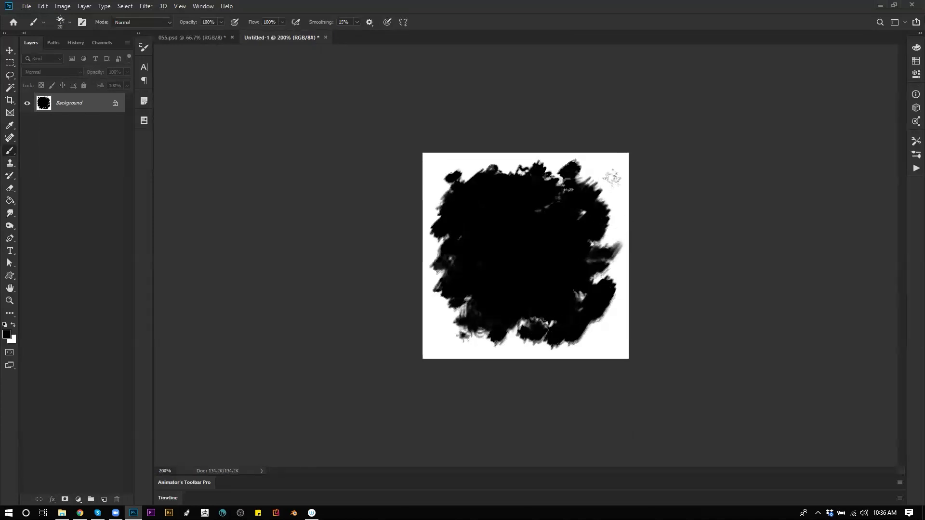
{"action": "mouse_move", "coordinate": [547, 184]}
{"action": "left_mouse_down"}
{"action": "mouse_move", "coordinate": [557, 169]}
{"action": "mouse_move", "coordinate": [456, 193]}
{"action": "mouse_move", "coordinate": [472, 161]}
{"action": "mouse_move", "coordinate": [440, 212]}
{"action": "mouse_move", "coordinate": [501, 166]}
{"action": "left_mouse_up"}
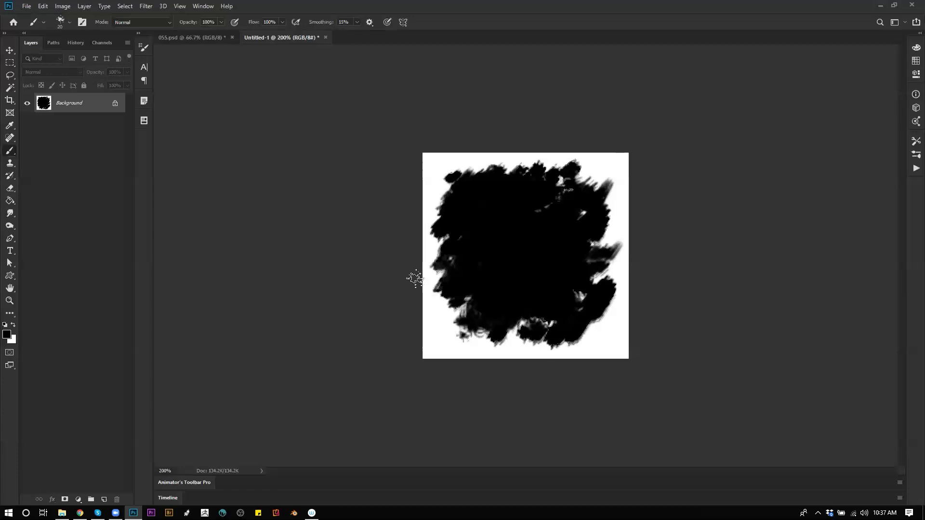
- Switch to white and cut diagonal strokes into the upper-left, left, top and lower edges of the black mass
{"action": "mouse_move", "coordinate": [422, 189]}
{"action": "left_mouse_down"}
{"action": "mouse_move", "coordinate": [449, 173]}
{"action": "mouse_move", "coordinate": [450, 196]}
{"action": "mouse_move", "coordinate": [439, 194]}
{"action": "mouse_move", "coordinate": [471, 168]}
{"action": "mouse_move", "coordinate": [561, 176]}
{"action": "mouse_move", "coordinate": [570, 210]}
{"action": "mouse_move", "coordinate": [597, 188]}
{"action": "mouse_move", "coordinate": [587, 229]}
{"action": "mouse_move", "coordinate": [490, 160]}
{"action": "mouse_move", "coordinate": [441, 217]}
{"action": "mouse_move", "coordinate": [458, 263]}
{"action": "mouse_move", "coordinate": [433, 212]}
{"action": "mouse_move", "coordinate": [465, 193]}
{"action": "mouse_move", "coordinate": [448, 251]}
{"action": "mouse_move", "coordinate": [480, 221]}
{"action": "left_mouse_up"}
{"action": "key", "text": "x"}
{"action": "mouse_move", "coordinate": [441, 250]}
{"action": "left_mouse_down"}
{"action": "mouse_move", "coordinate": [483, 220]}
{"action": "mouse_move", "coordinate": [444, 244]}
{"action": "left_mouse_up"}
{"action": "left_click_drag", "start_coordinate": [443, 244], "coordinate": [482, 221]}
{"action": "mouse_move", "coordinate": [555, 190]}
{"action": "left_mouse_down"}
{"action": "mouse_move", "coordinate": [546, 168]}
{"action": "mouse_move", "coordinate": [524, 198]}
{"action": "left_mouse_up"}
{"action": "left_click_drag", "start_coordinate": [501, 334], "coordinate": [551, 297]}
{"action": "mouse_move", "coordinate": [447, 318]}
{"action": "left_mouse_down"}
{"action": "mouse_move", "coordinate": [443, 298]}
{"action": "mouse_move", "coordinate": [484, 308]}
{"action": "left_mouse_up"}
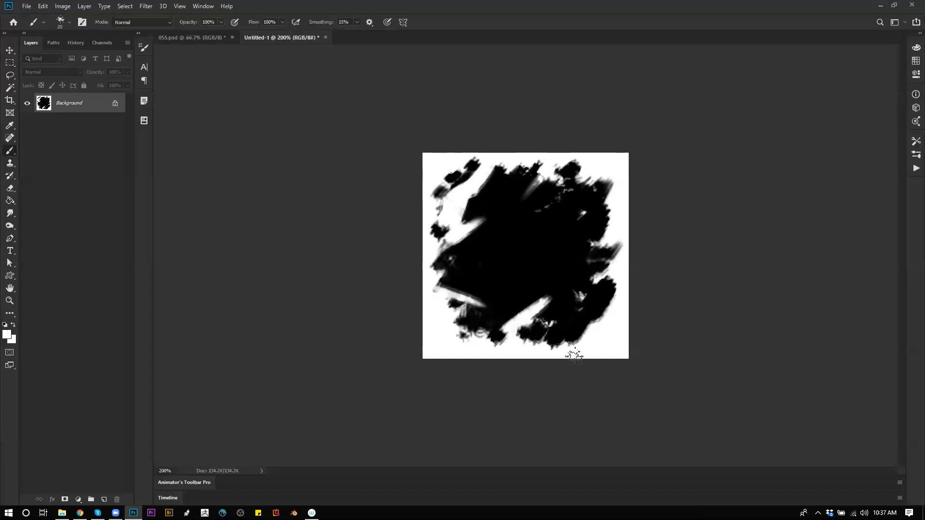
- Undo the last white strokes and cut a slanted white notch into the upper-right edge of the black mass
{"action": "left_click_drag", "start_coordinate": [600, 186], "coordinate": [591, 269]}
{"action": "key", "text": "ctrl+z"}
{"action": "key", "text": "ctrl+z"}
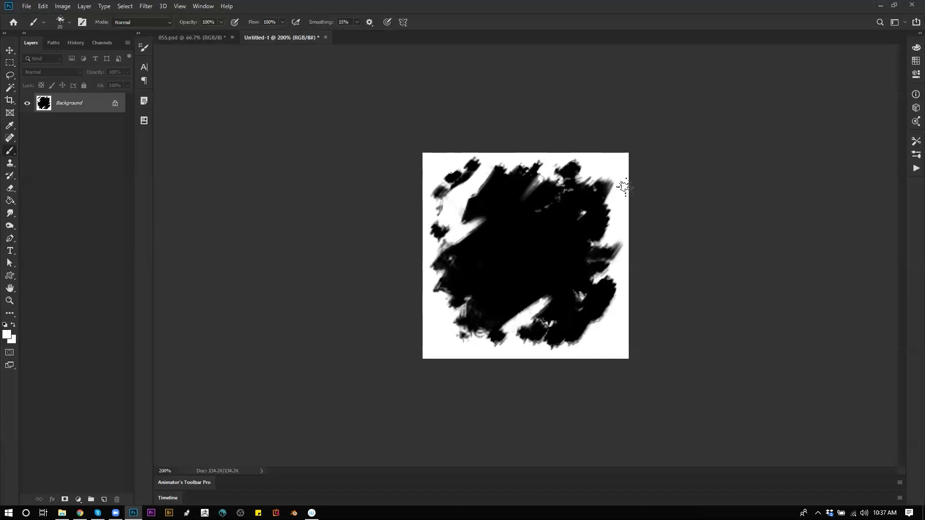
{"action": "left_click_drag", "start_coordinate": [609, 182], "coordinate": [568, 236]}
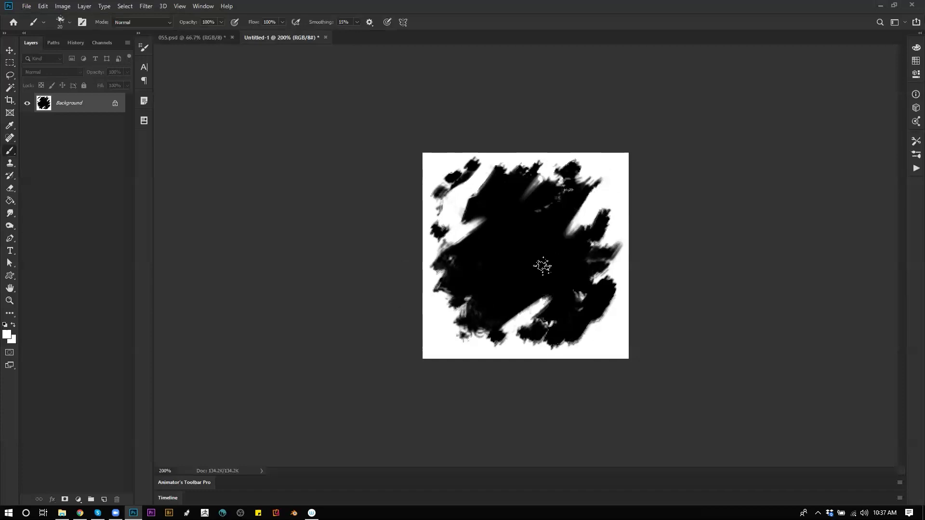
- Cut a white notch into the lower-left edge and paint black over part of the cut at the bottom
{"action": "mouse_move", "coordinate": [440, 310]}
{"action": "left_mouse_down"}
{"action": "mouse_move", "coordinate": [517, 264]}
{"action": "mouse_move", "coordinate": [466, 292]}
{"action": "mouse_move", "coordinate": [538, 262]}
{"action": "left_mouse_up"}
{"action": "key", "text": "x"}
{"action": "mouse_move", "coordinate": [532, 304]}
{"action": "left_mouse_down"}
{"action": "mouse_move", "coordinate": [499, 335]}
{"action": "mouse_move", "coordinate": [456, 343]}
{"action": "mouse_move", "coordinate": [448, 327]}
{"action": "mouse_move", "coordinate": [505, 335]}
{"action": "left_mouse_up"}
{"action": "key", "text": "x"}
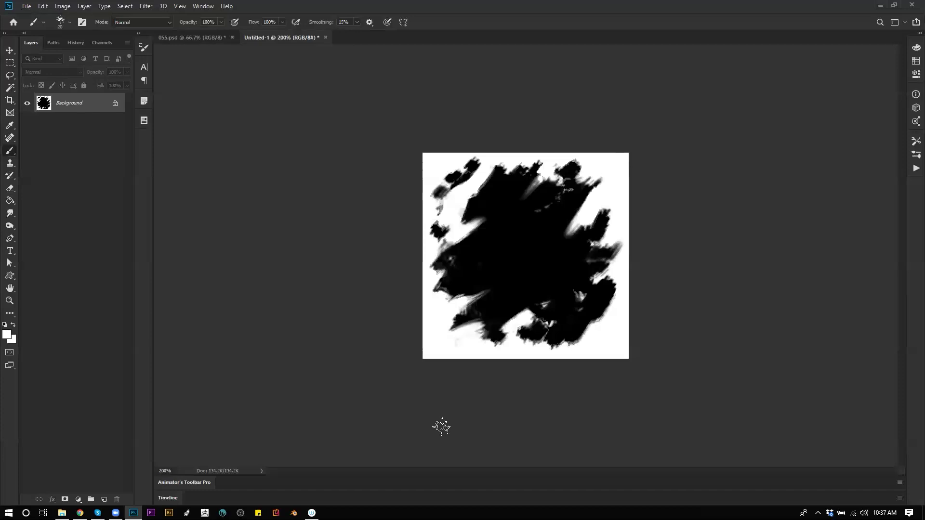
- Paint black flicks into the white notches at the upper right and left, and add small dabs near the upper-right and lower-left corners
{"action": "key", "text": "x"}
{"action": "mouse_move", "coordinate": [549, 188]}
{"action": "left_mouse_down"}
{"action": "mouse_move", "coordinate": [573, 169]}
{"action": "mouse_move", "coordinate": [613, 190]}
{"action": "mouse_move", "coordinate": [591, 207]}
{"action": "mouse_move", "coordinate": [603, 179]}
{"action": "left_mouse_up"}
{"action": "left_click", "coordinate": [600, 198]}
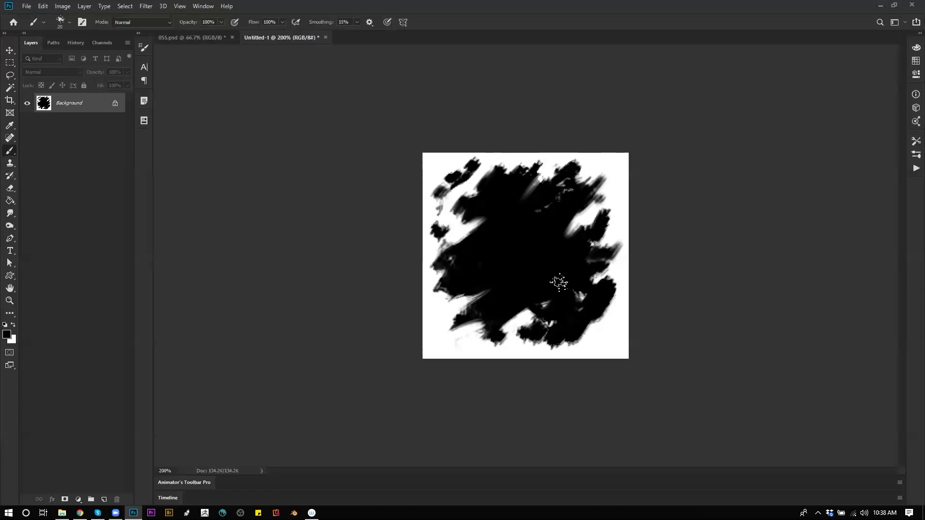
{"action": "left_click", "coordinate": [451, 340]}
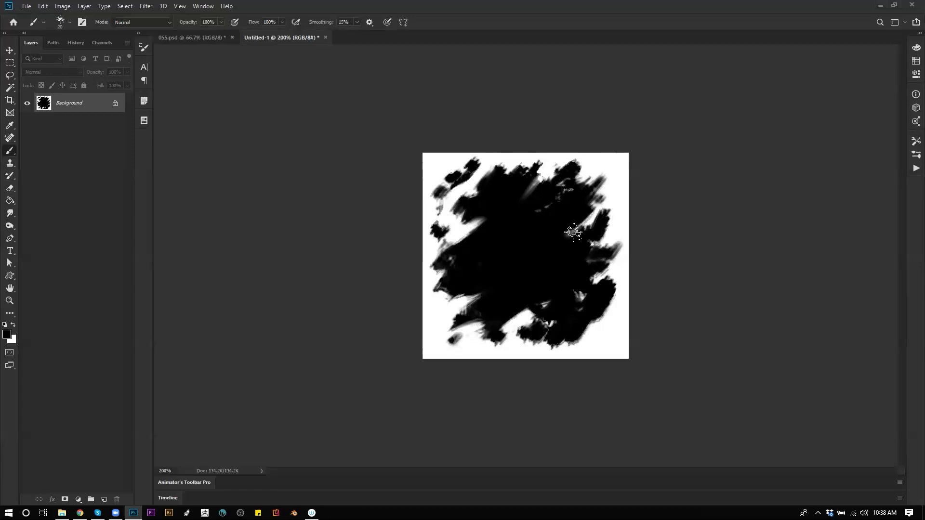
{"action": "key", "text": "ctrl+z"}
{"action": "left_click_drag", "start_coordinate": [573, 232], "coordinate": [596, 211]}
{"action": "left_click", "coordinate": [609, 188]}
{"action": "left_click_drag", "start_coordinate": [466, 225], "coordinate": [449, 243]}
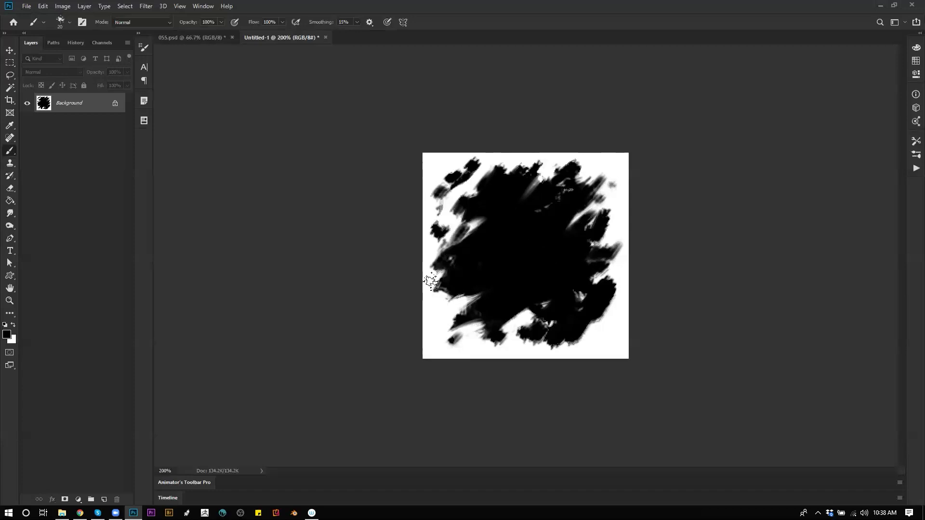
{"action": "left_click", "coordinate": [441, 312]}
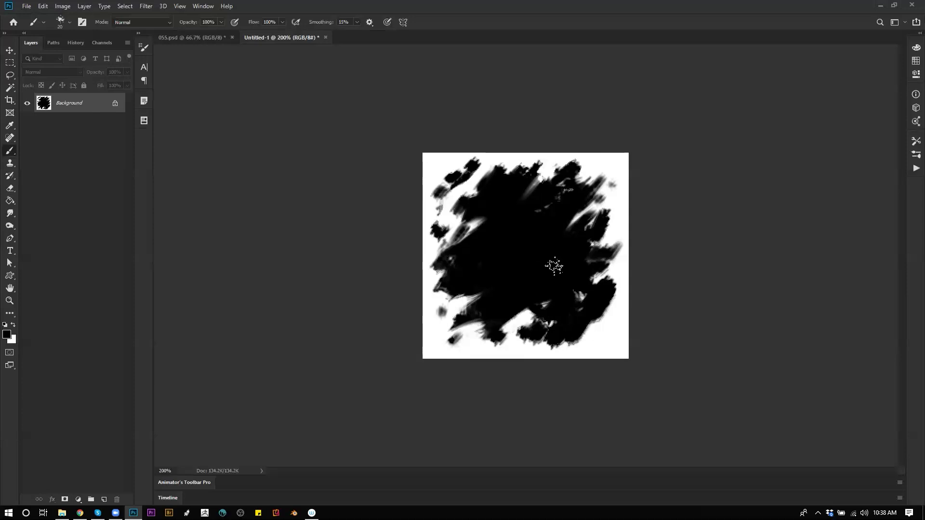
- Select the whole canvas with the rectangular marquee and define it as a new brush preset
{"action": "key", "text": "m"}
{"action": "left_click_drag", "start_coordinate": [412, 146], "coordinate": [674, 443]}
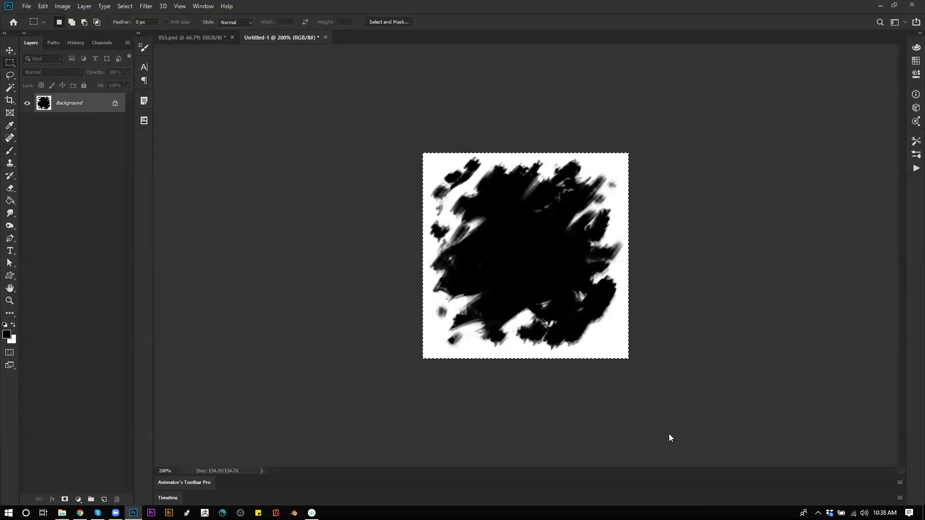
{"action": "key", "text": "alt+e"}
{"action": "key", "text": "b"}
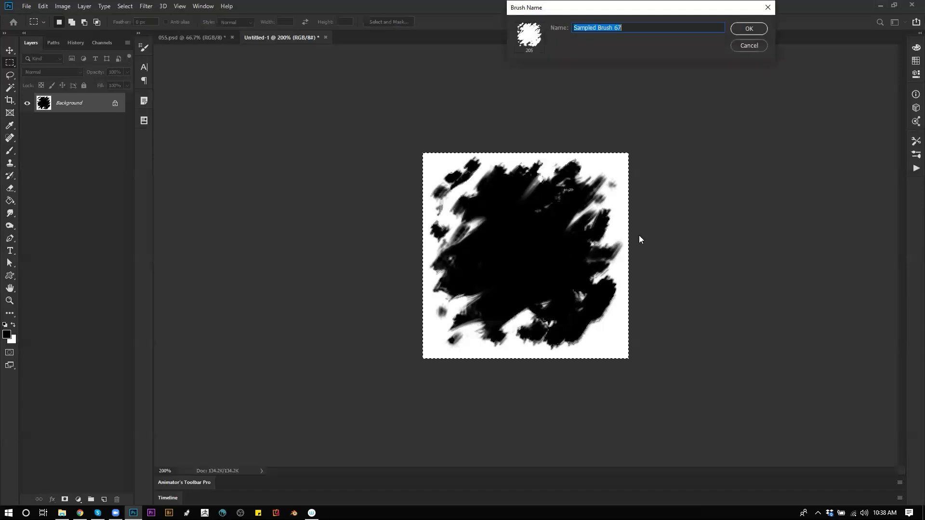
{"action": "left_click", "coordinate": [748, 29]}
- Switch to 055.psd, enable Transfer for the new brush and try diagonal strokes beside the portrait, undoing each one
{"action": "key", "text": "b"}
{"action": "left_click", "coordinate": [192, 37]}
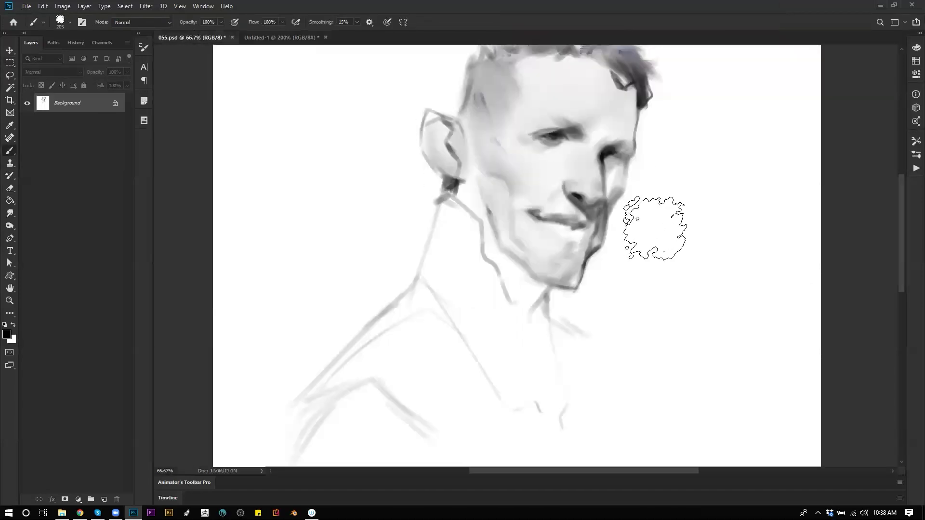
{"action": "left_click_drag", "start_coordinate": [754, 192], "coordinate": [661, 321]}
{"action": "key", "text": "ctrl+z"}
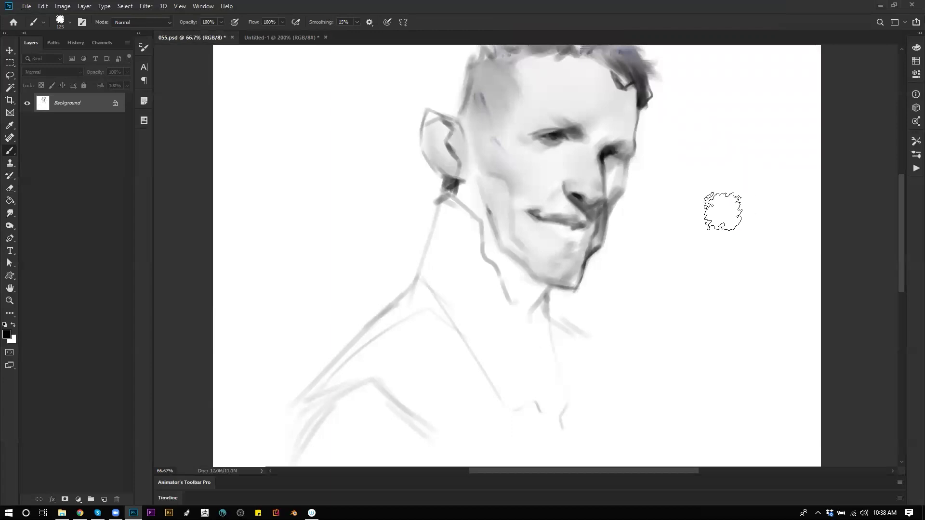
{"action": "key", "text": "F5"}
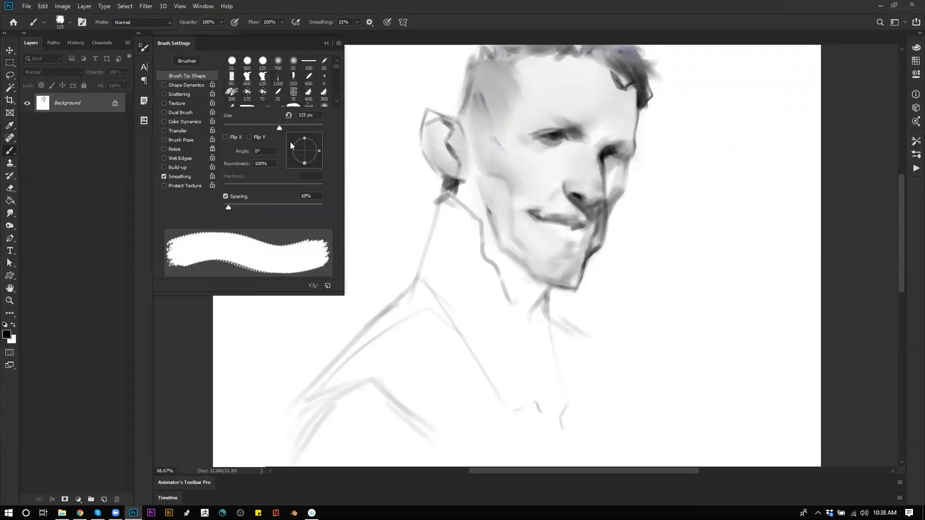
{"action": "left_click", "coordinate": [178, 131]}
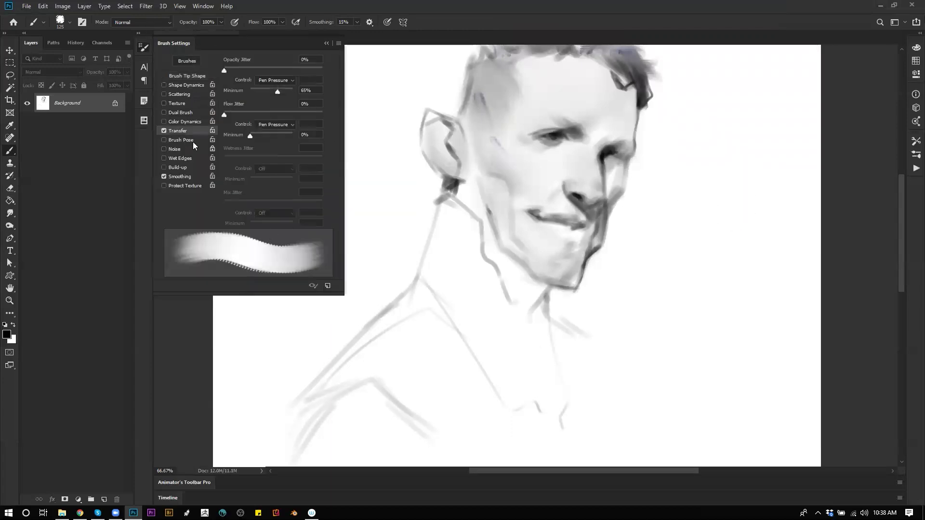
{"action": "left_click_drag", "start_coordinate": [771, 126], "coordinate": [655, 289]}
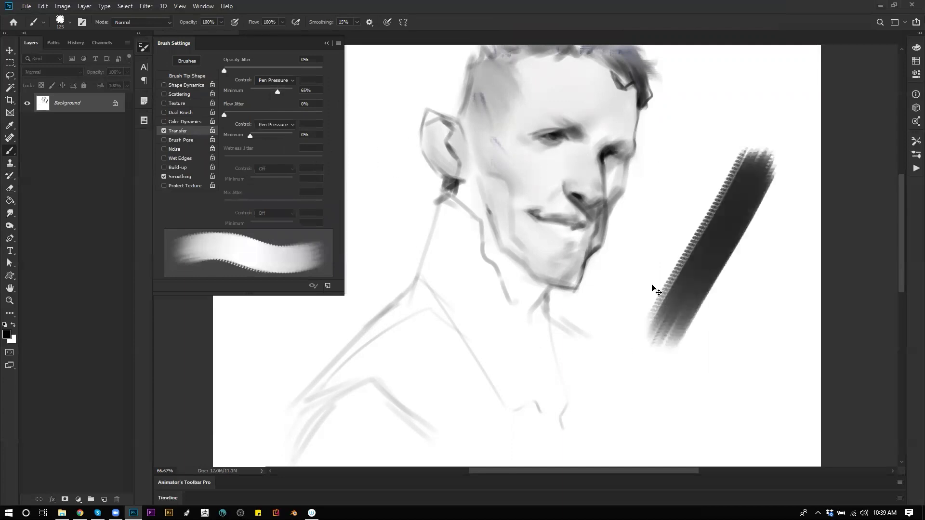
{"action": "key", "text": "ctrl+z"}
- Set the brush spacing to 25% and try it with slanted strokes beside the portrait, undoing them
{"action": "left_click", "coordinate": [188, 76]}
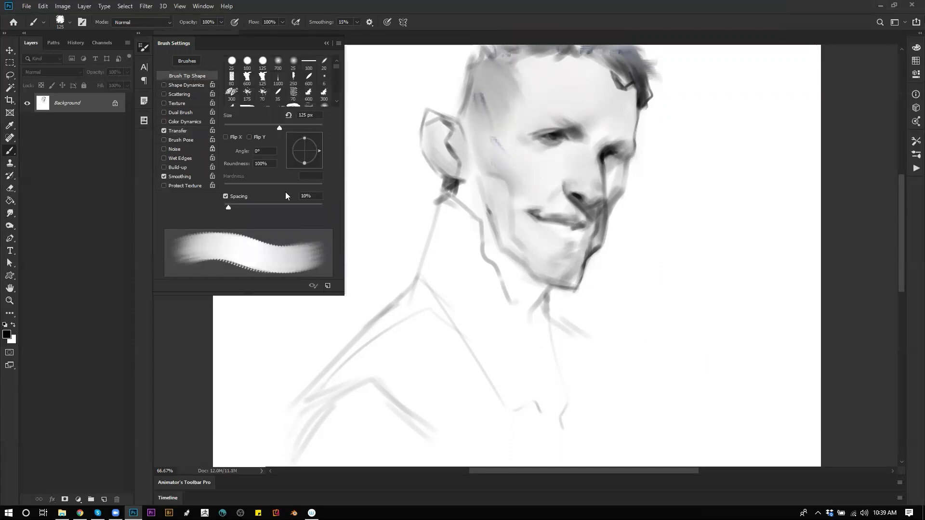
{"action": "type", "text": "25"}
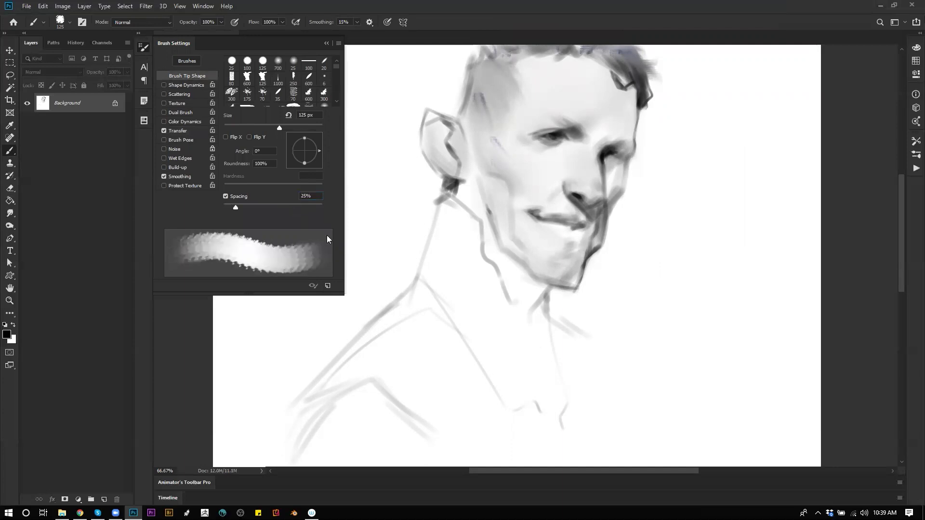
{"action": "left_click_drag", "start_coordinate": [679, 335], "coordinate": [767, 217]}
{"action": "left_click_drag", "start_coordinate": [757, 162], "coordinate": [653, 320]}
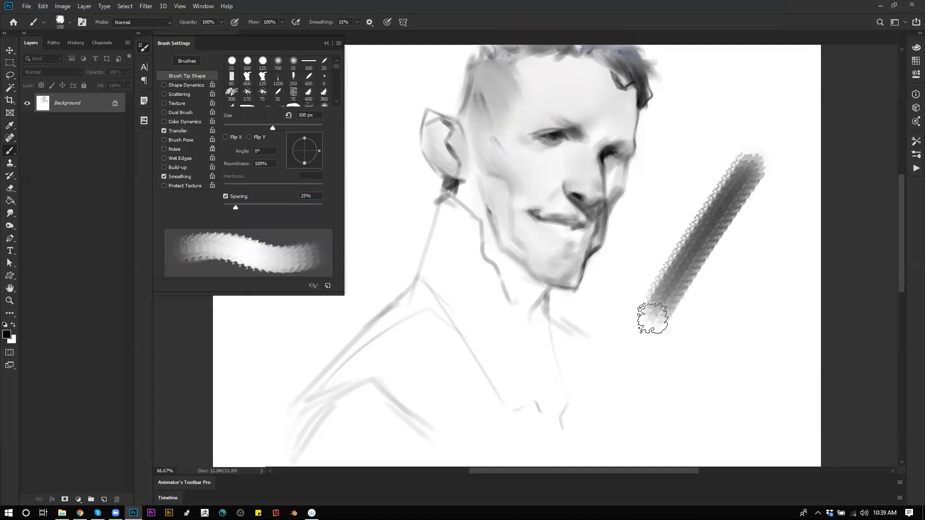
{"action": "left_click_drag", "start_coordinate": [757, 158], "coordinate": [625, 368]}
{"action": "key", "text": "ctrl+z"}
{"action": "key", "text": "ctrl+z"}
{"action": "key", "text": "ctrl+z"}
- Turn on Shape Dynamics with Flip X Jitter, try the brush with strokes beside the portrait and undo them
{"action": "left_click", "coordinate": [186, 85]}
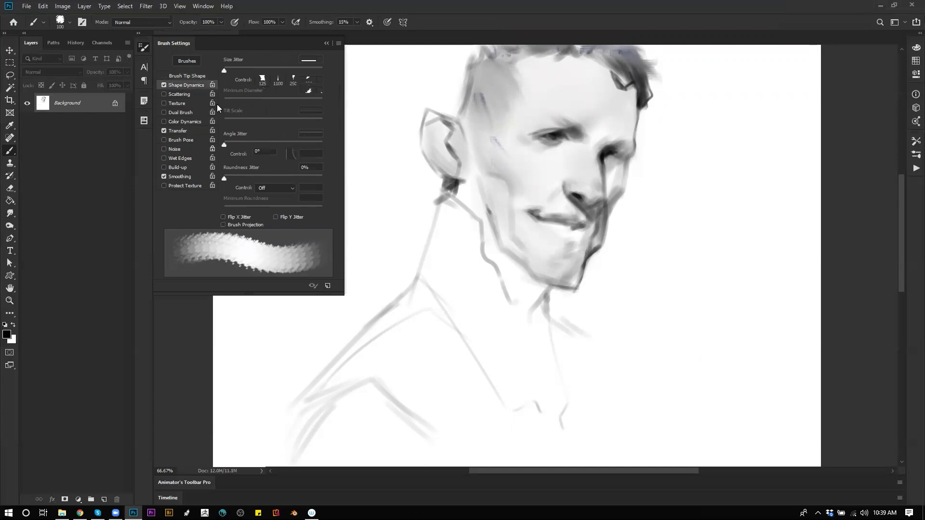
{"action": "left_click", "coordinate": [233, 216]}
{"action": "left_click_drag", "start_coordinate": [622, 350], "coordinate": [790, 191]}
{"action": "left_click_drag", "start_coordinate": [733, 204], "coordinate": [666, 345]}
{"action": "key", "text": "ctrl+z"}
{"action": "key", "text": "ctrl+z"}
{"action": "left_click_drag", "start_coordinate": [667, 178], "coordinate": [697, 359]}
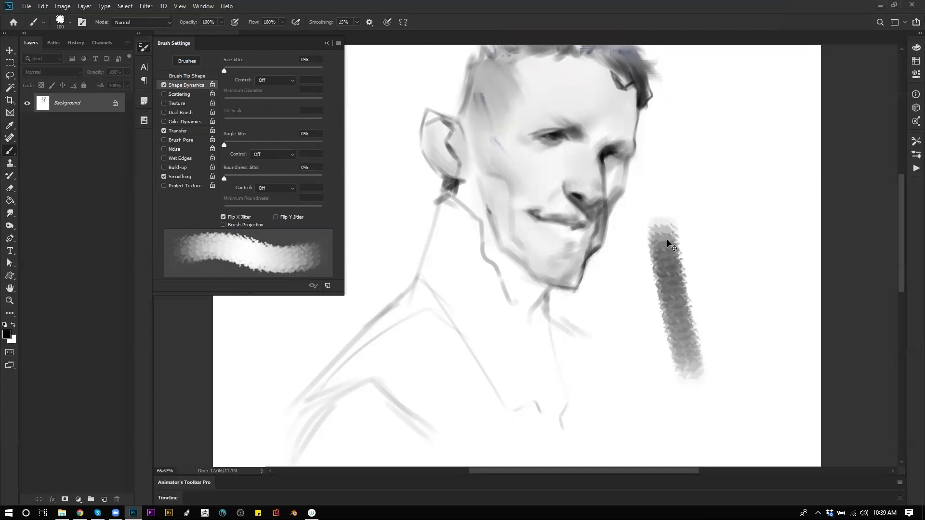
{"action": "key", "text": "ctrl+z"}
{"action": "left_click_drag", "start_coordinate": [749, 169], "coordinate": [660, 302]}
{"action": "key", "text": "ctrl+z"}
{"action": "key", "text": "ctrl+z"}
{"action": "key", "text": "ctrl+z"}
{"action": "left_click", "coordinate": [144, 48]}
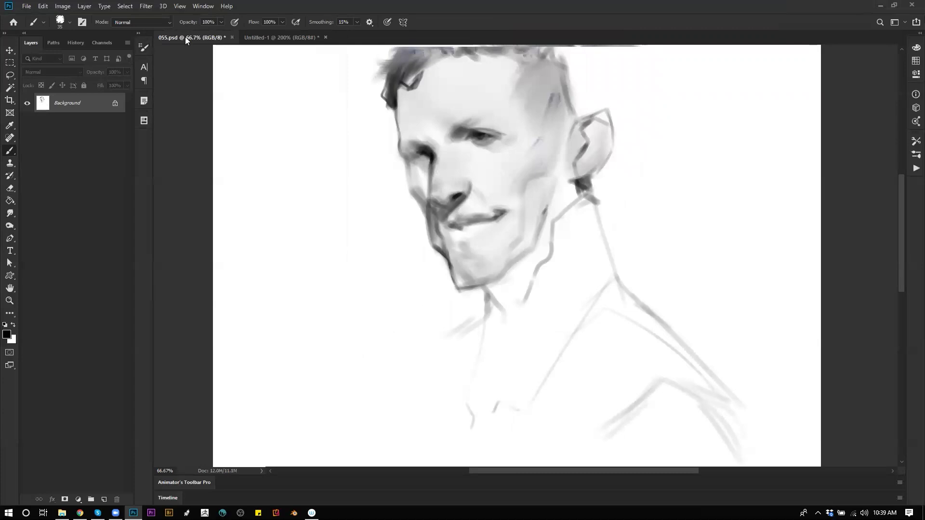
- Apply a Gaussian Blur with a 1.0 pixel radius to the black shape in Untitled-1
{"action": "left_click", "coordinate": [281, 37]}
{"action": "left_click", "coordinate": [146, 5]}
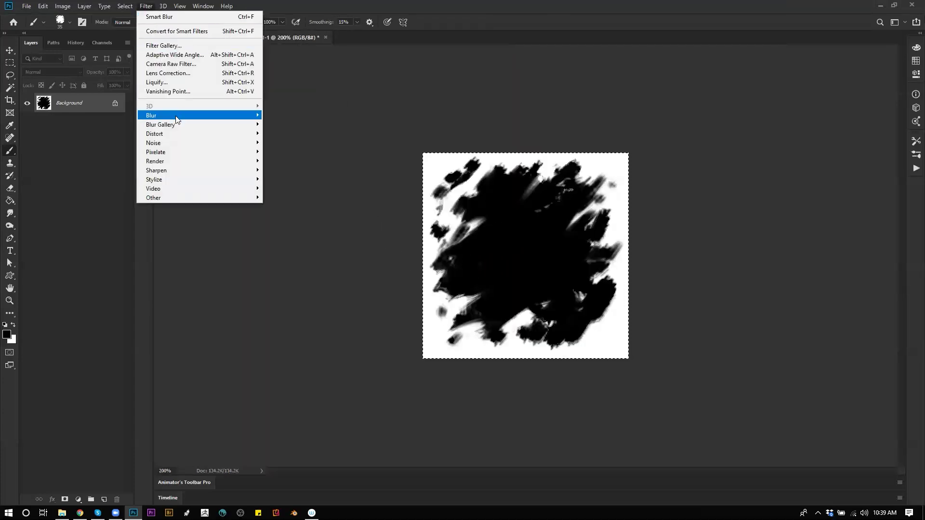
{"action": "mouse_move", "coordinate": [175, 116]}
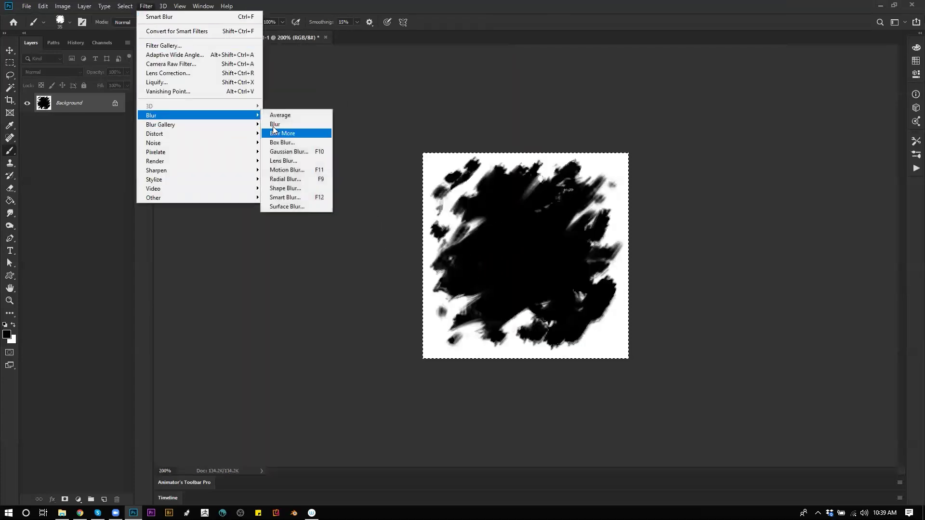
{"action": "left_click", "coordinate": [288, 152]}
{"action": "mouse_move", "coordinate": [717, 226]}
{"action": "left_mouse_down"}
{"action": "mouse_move", "coordinate": [707, 227]}
{"action": "mouse_move", "coordinate": [716, 229]}
{"action": "left_mouse_up"}
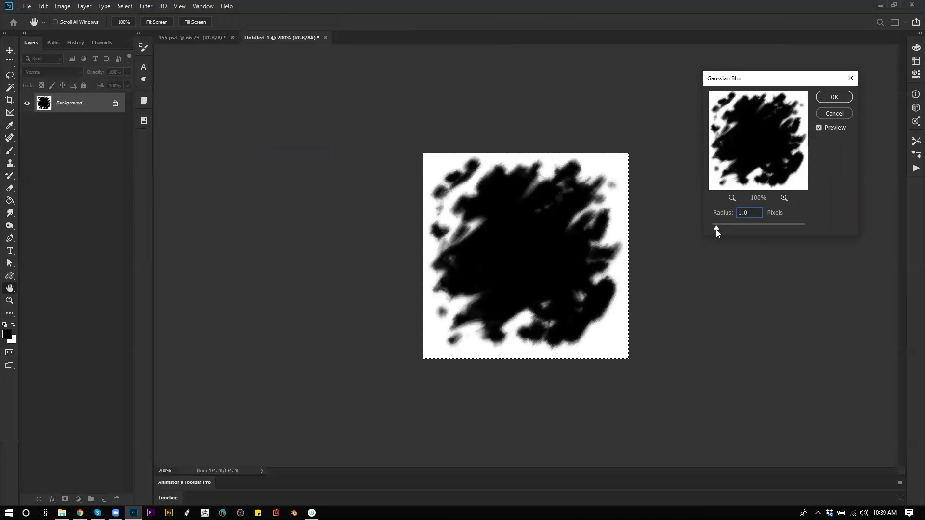
{"action": "left_click", "coordinate": [835, 97]}
- Check the brush presets in 055.psd and define the blurred shape in Untitled-1 as another brush preset
{"action": "key", "text": "b"}
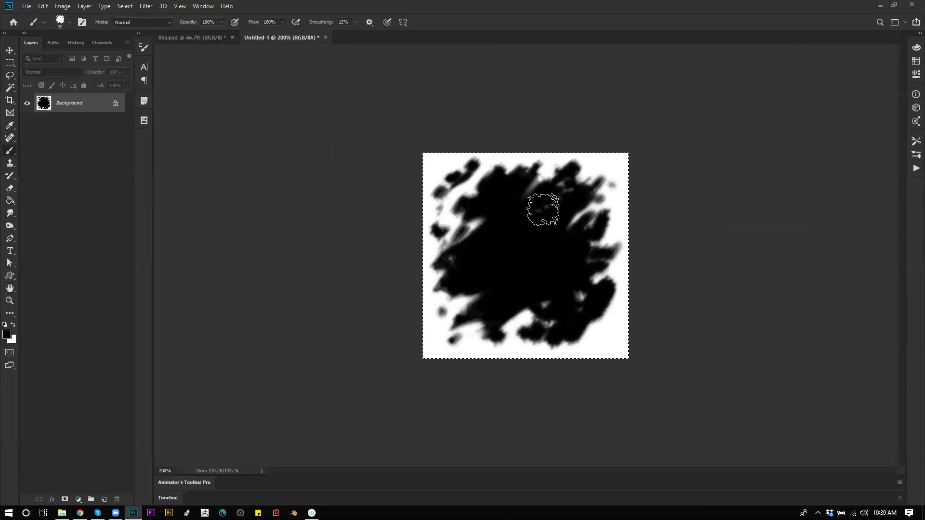
{"action": "left_click", "coordinate": [212, 37]}
{"action": "right_click", "coordinate": [582, 216]}
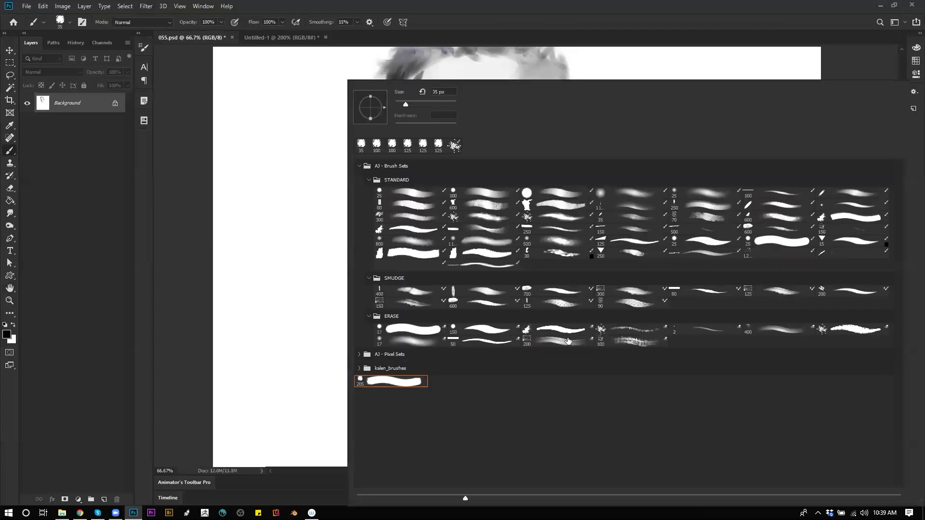
{"action": "left_click", "coordinate": [282, 37]}
{"action": "left_click", "coordinate": [281, 38]}
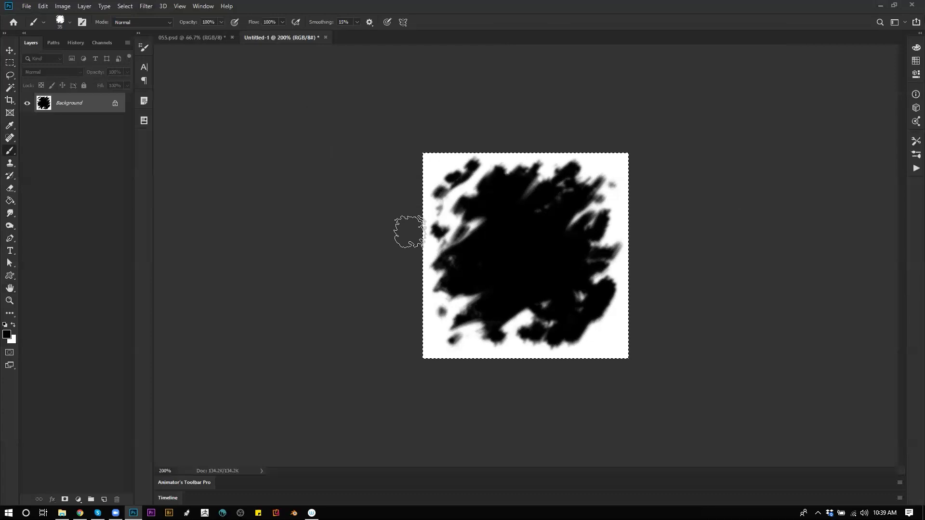
{"action": "key", "text": "alt+e"}
{"action": "key", "text": "b"}
{"action": "left_click", "coordinate": [749, 29]}
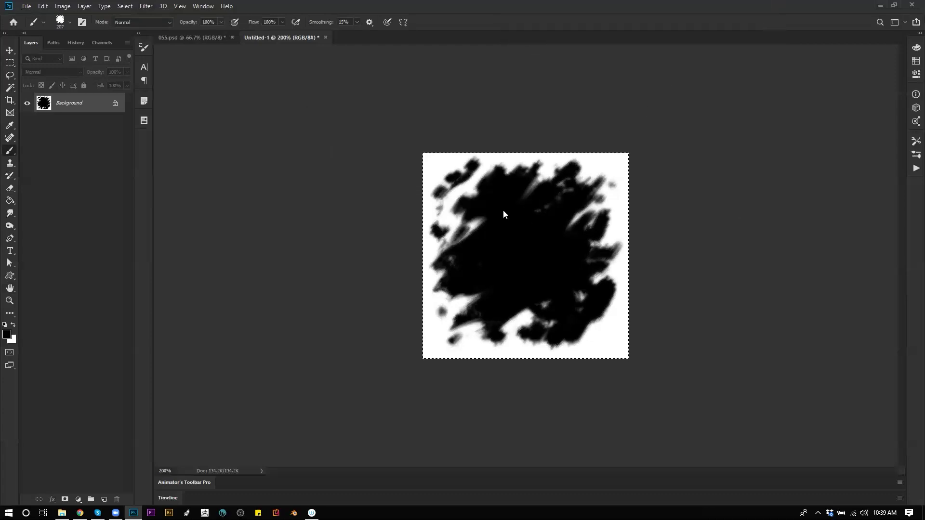
- Switch to 055.psd and try the blurred brush with a diagonal stroke beside the portrait, undoing it
{"action": "left_click", "coordinate": [200, 37]}
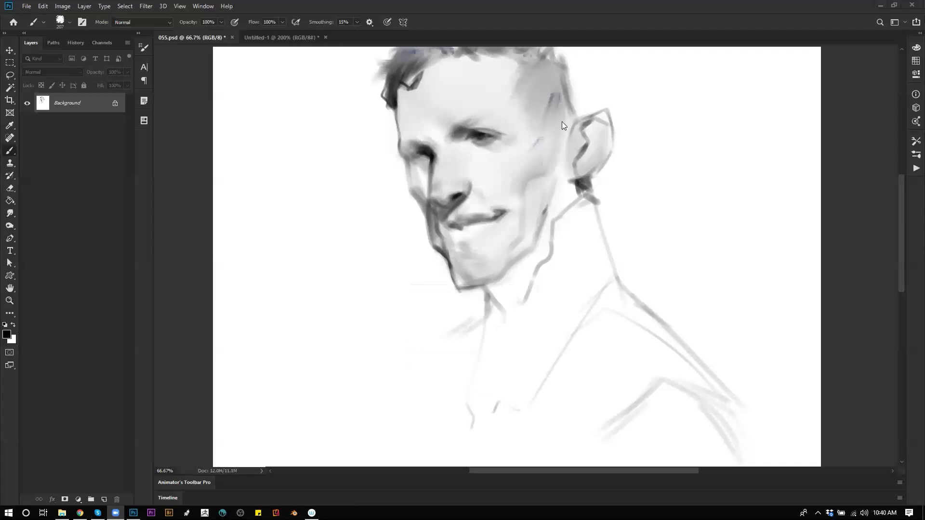
{"action": "left_click", "coordinate": [277, 39]}
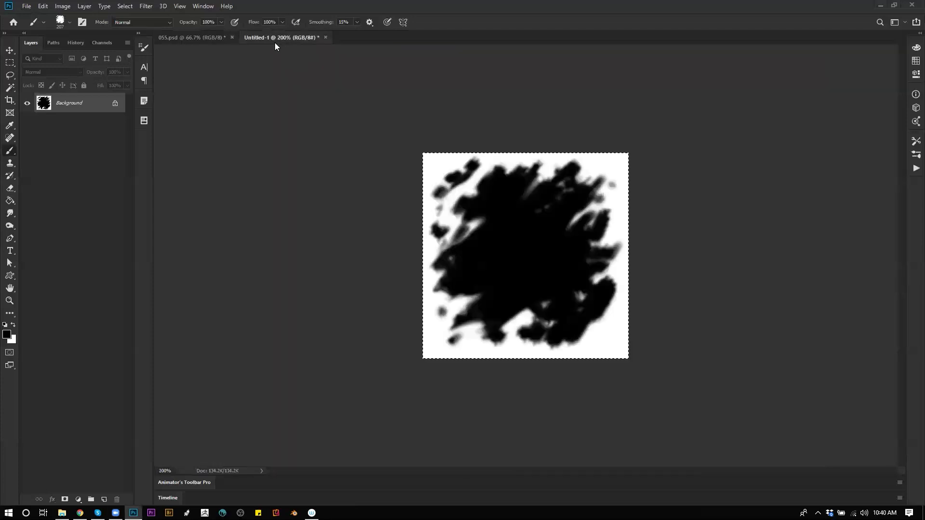
{"action": "left_click", "coordinate": [220, 37]}
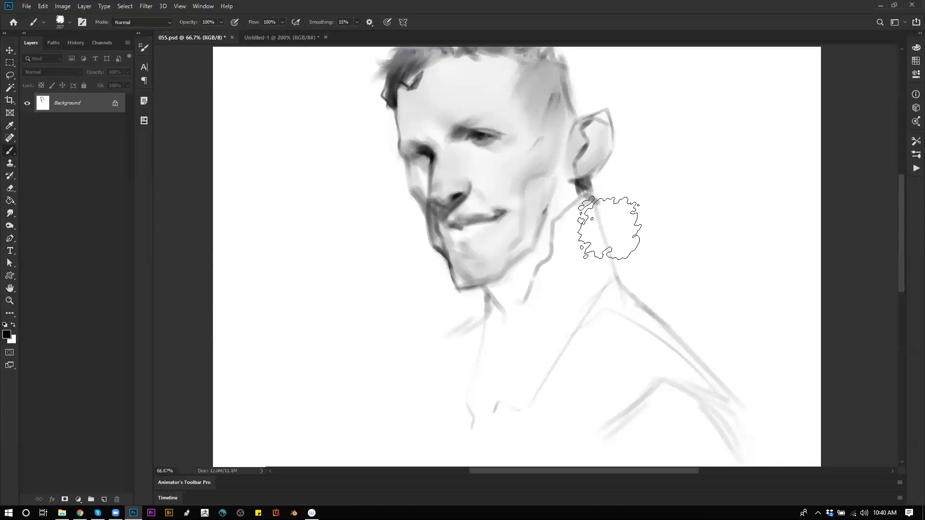
{"action": "left_click_drag", "start_coordinate": [742, 156], "coordinate": [670, 251]}
{"action": "key", "text": "ctrl+z"}
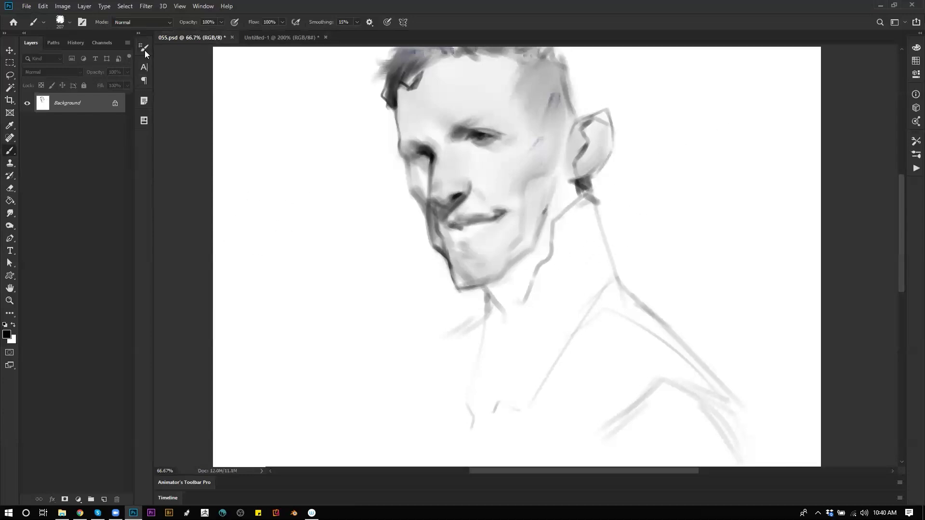
- Enable Transfer for the blurred brush and set its spacing to 25%
{"action": "left_click", "coordinate": [144, 47]}
{"action": "left_click", "coordinate": [176, 130]}
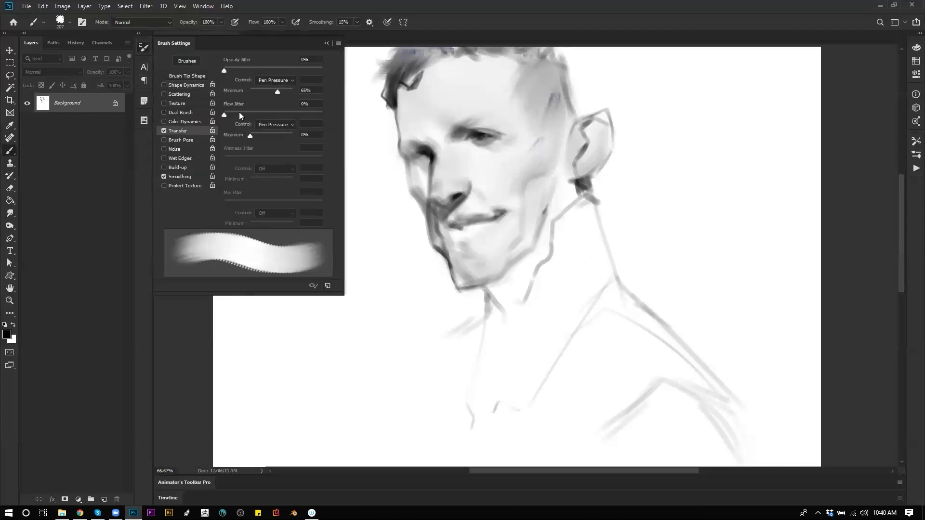
{"action": "left_click", "coordinate": [185, 77]}
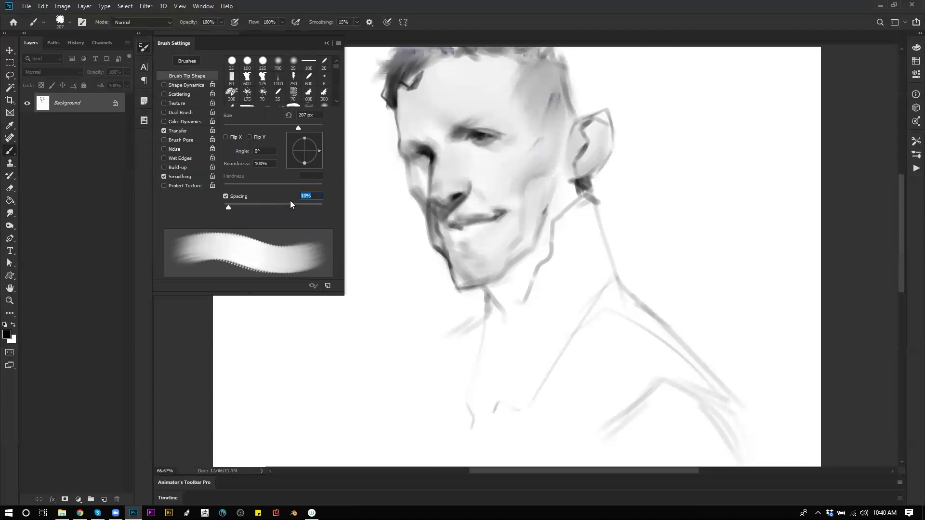
{"action": "type", "text": "25"}
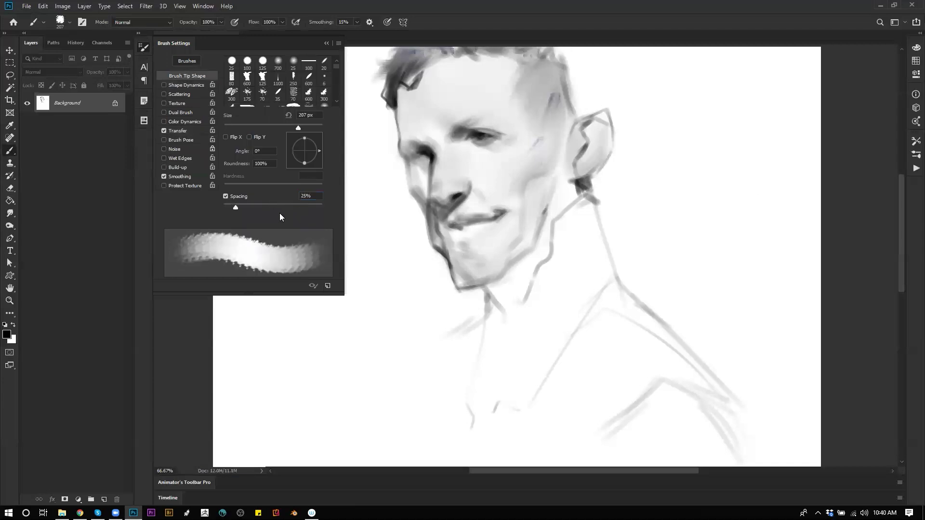
- Enable Shape Dynamics with Flip X Jitter for the custom brush and try a stroke beside the portrait, undoing it
{"action": "left_click", "coordinate": [176, 85]}
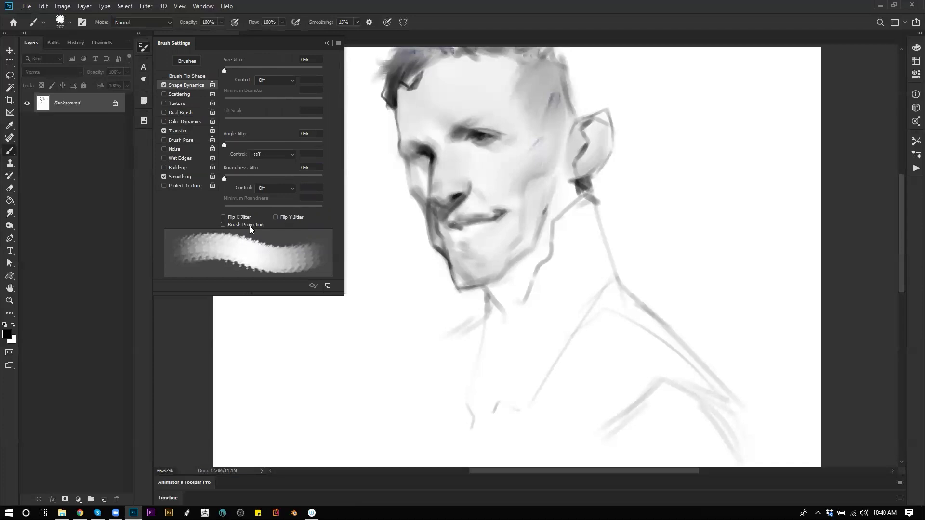
{"action": "left_click", "coordinate": [224, 217]}
{"action": "left_click_drag", "start_coordinate": [725, 155], "coordinate": [621, 297]}
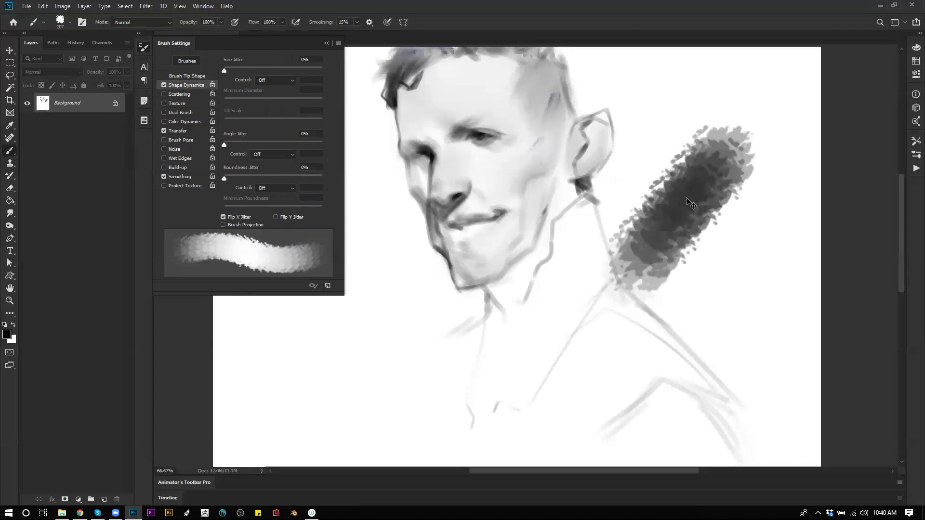
{"action": "key", "text": "ctrl+z"}
- Reduce the brush size to 70 px and try a diagonal stroke beside the portrait, undoing it
{"action": "key", "text": "bracketleft"}
{"action": "key", "text": "bracketleft"}
{"action": "key", "text": "bracketleft"}
{"action": "key", "text": "bracketleft"}
{"action": "key", "text": "bracketleft"}
{"action": "key", "text": "bracketleft"}
{"action": "key", "text": "bracketleft"}
{"action": "left_click_drag", "start_coordinate": [765, 113], "coordinate": [679, 252]}
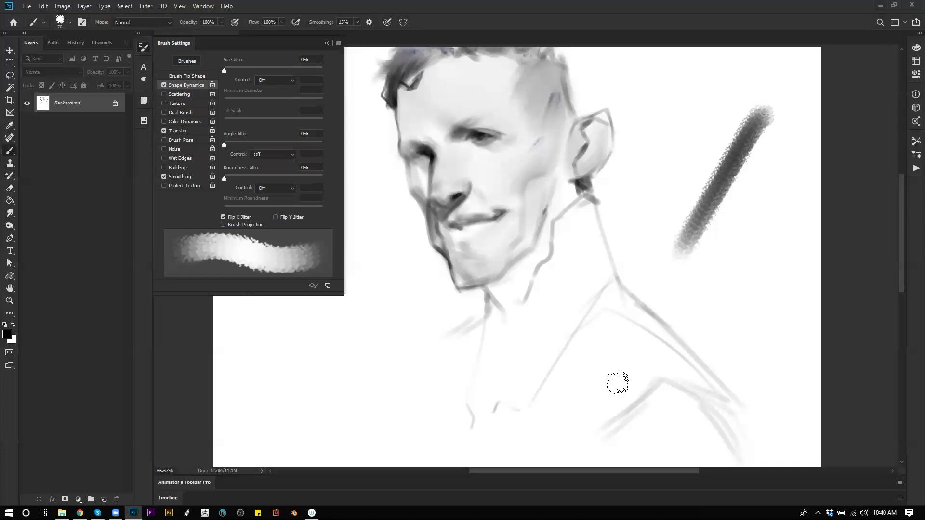
{"action": "key", "text": "ctrl+z"}
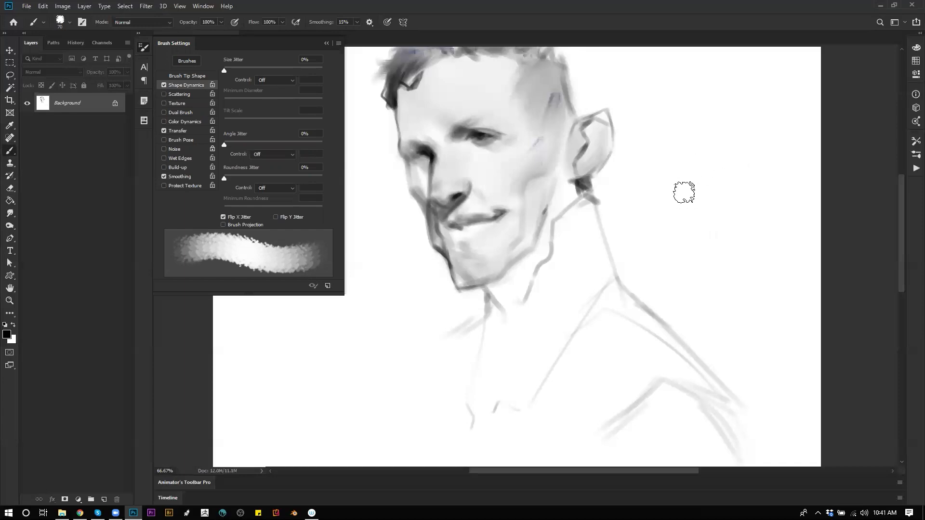
- Try several diagonal strokes beside the ear with the brush at 70 px and 100 px, undoing each one
{"action": "left_click_drag", "start_coordinate": [652, 220], "coordinate": [747, 126]}
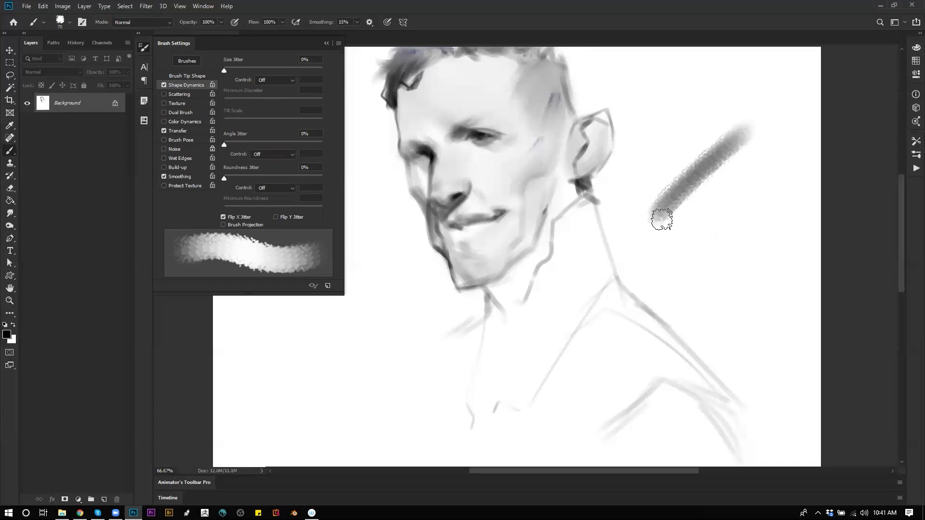
{"action": "key", "text": "ctrl+z"}
{"action": "left_click_drag", "start_coordinate": [659, 220], "coordinate": [750, 128]}
{"action": "key", "text": "ctrl+z"}
{"action": "key", "text": "bracketright"}
{"action": "key", "text": "bracketright"}
{"action": "key", "text": "bracketright"}
{"action": "mouse_move", "coordinate": [659, 210]}
{"action": "left_mouse_down"}
{"action": "mouse_move", "coordinate": [748, 133]}
{"action": "mouse_move", "coordinate": [651, 240]}
{"action": "left_mouse_up"}
{"action": "key", "text": "ctrl+z"}
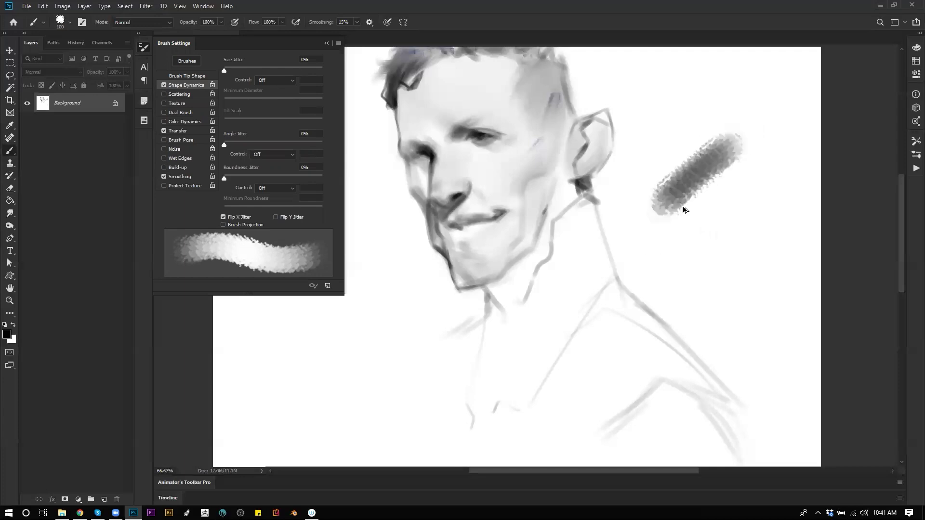
{"action": "key", "text": "ctrl+z"}
{"action": "key", "text": "bracketleft"}
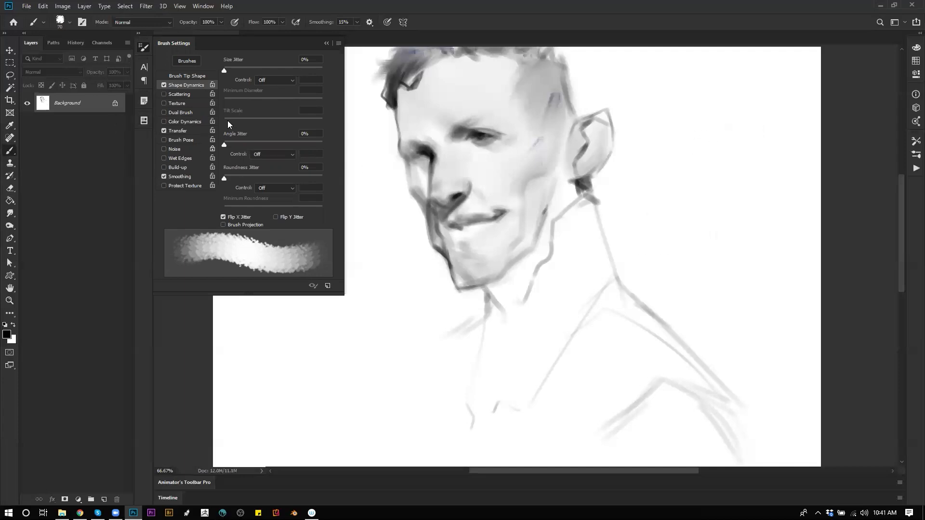
- Set the brush flow to 35% and try a diagonal stroke beside the portrait, undoing it
{"action": "left_click_drag", "start_coordinate": [257, 34], "coordinate": [255, 34]}
{"action": "type", "text": "35"}
{"action": "left_click_drag", "start_coordinate": [780, 124], "coordinate": [670, 260]}
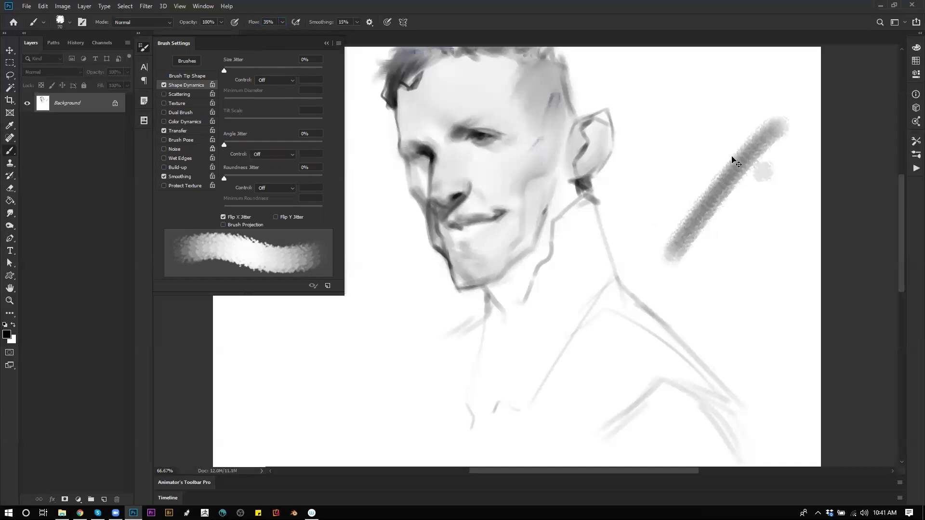
{"action": "key", "text": "ctrl+z"}
{"action": "key", "text": "ctrl+z"}
- Try strokes beside the portrait while reducing the brush to 50 px, undoing them
{"action": "left_click_drag", "start_coordinate": [785, 144], "coordinate": [738, 222]}
{"action": "key", "text": "bracketleft"}
{"action": "mouse_move", "coordinate": [728, 113]}
{"action": "left_mouse_down"}
{"action": "mouse_move", "coordinate": [659, 213]}
{"action": "mouse_move", "coordinate": [754, 122]}
{"action": "left_mouse_up"}
{"action": "key", "text": "ctrl+z"}
{"action": "key", "text": "ctrl+z"}
{"action": "key", "text": "bracketleft"}
{"action": "left_click_drag", "start_coordinate": [718, 96], "coordinate": [666, 252]}
{"action": "key", "text": "ctrl+z"}
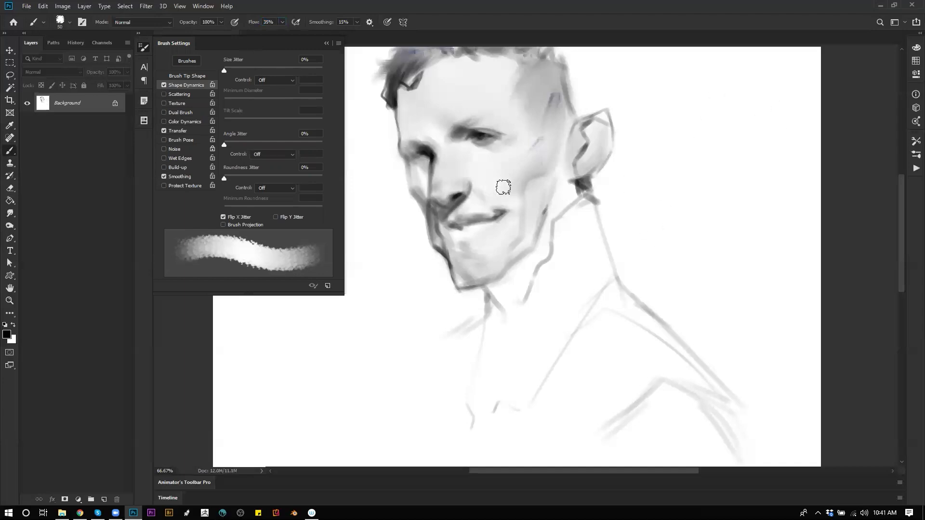
- Shrink the brush further below 50 px and try a short stroke in the empty area, undoing it
{"action": "key", "text": "bracketleft"}
{"action": "key", "text": "bracketleft"}
{"action": "key", "text": "bracketleft"}
{"action": "key", "text": "bracketleft"}
{"action": "key", "text": "bracketleft"}
{"action": "mouse_move", "coordinate": [736, 133]}
{"action": "left_mouse_down"}
{"action": "mouse_move", "coordinate": [721, 150]}
{"action": "mouse_move", "coordinate": [710, 212]}
{"action": "left_mouse_up"}
{"action": "key", "text": "ctrl+z"}
{"action": "key", "text": "ctrl+z"}
- Draw a thin angled outline in the empty area beside the portrait with a 15 px brush
{"action": "key", "text": "bracketleft"}
{"action": "key", "text": "bracketleft"}
{"action": "left_click_drag", "start_coordinate": [668, 189], "coordinate": [738, 126]}
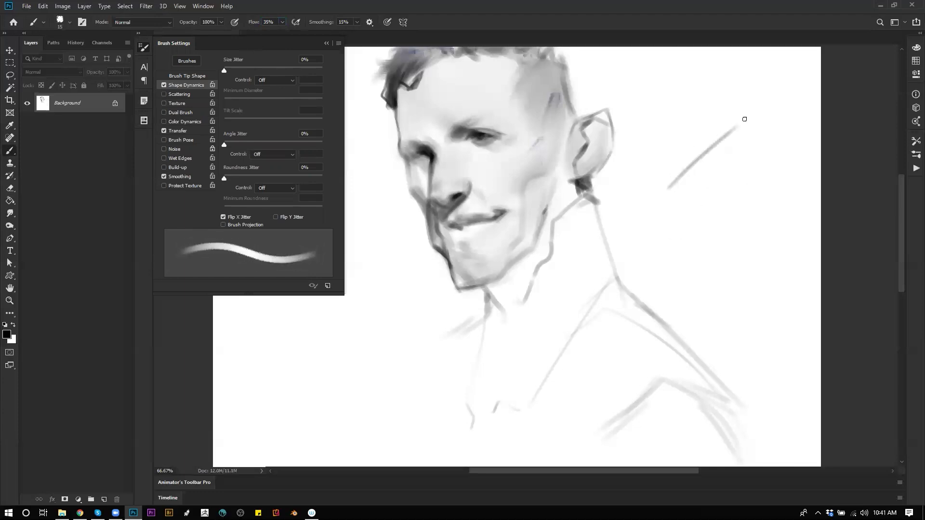
{"action": "mouse_move", "coordinate": [671, 186]}
{"action": "left_mouse_down"}
{"action": "mouse_move", "coordinate": [688, 225]}
{"action": "mouse_move", "coordinate": [716, 252]}
{"action": "left_mouse_up"}
- Enlarge the brush to 45 px and shade the angled test shape with diagonal strokes
{"action": "key", "text": "bracketright"}
{"action": "key", "text": "bracketright"}
{"action": "key", "text": "bracketright"}
{"action": "key", "text": "bracketright"}
{"action": "key", "text": "bracketright"}
{"action": "left_click_drag", "start_coordinate": [686, 199], "coordinate": [740, 255]}
{"action": "key", "text": "bracketright"}
{"action": "mouse_move", "coordinate": [771, 202]}
{"action": "left_mouse_down"}
{"action": "mouse_move", "coordinate": [705, 288]}
{"action": "mouse_move", "coordinate": [760, 206]}
{"action": "left_mouse_up"}
{"action": "left_click_drag", "start_coordinate": [741, 136], "coordinate": [679, 193]}
{"action": "mouse_move", "coordinate": [754, 120]}
{"action": "left_mouse_down"}
{"action": "mouse_move", "coordinate": [682, 189]}
{"action": "mouse_move", "coordinate": [688, 209]}
{"action": "left_mouse_up"}
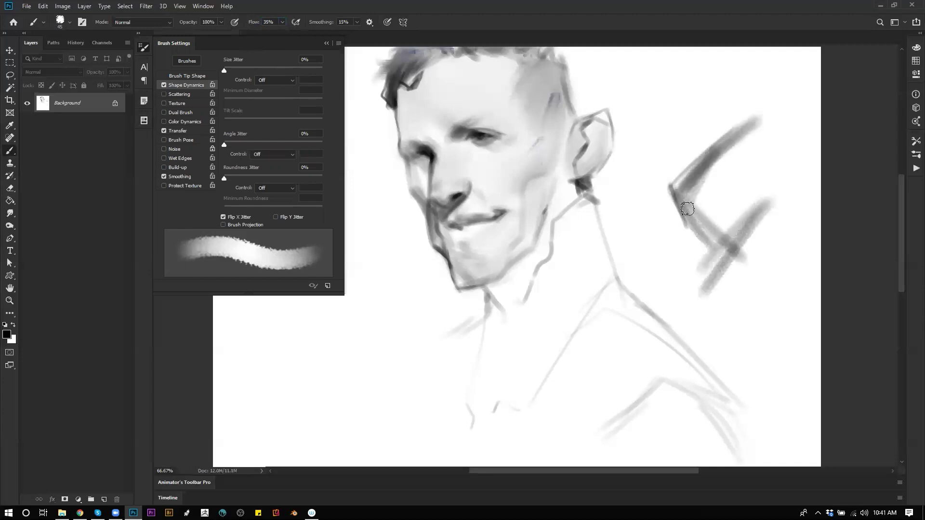
{"action": "left_click_drag", "start_coordinate": [757, 120], "coordinate": [686, 212]}
{"action": "left_click_drag", "start_coordinate": [712, 160], "coordinate": [699, 187]}
{"action": "left_click_drag", "start_coordinate": [722, 141], "coordinate": [679, 206]}
{"action": "mouse_move", "coordinate": [707, 239]}
{"action": "left_mouse_down"}
{"action": "mouse_move", "coordinate": [726, 258]}
{"action": "mouse_move", "coordinate": [713, 236]}
{"action": "mouse_move", "coordinate": [733, 138]}
{"action": "mouse_move", "coordinate": [722, 229]}
{"action": "mouse_move", "coordinate": [740, 195]}
{"action": "mouse_move", "coordinate": [734, 230]}
{"action": "mouse_move", "coordinate": [773, 190]}
{"action": "left_mouse_up"}
- Sketch thin black contour lines below the test shape with an 8 px brush, undoing the last ones
{"action": "key", "text": "bracketleft"}
{"action": "key", "text": "bracketleft"}
{"action": "key", "text": "bracketleft"}
{"action": "key", "text": "bracketleft"}
{"action": "key", "text": "bracketleft"}
{"action": "key", "text": "bracketleft"}
{"action": "key", "text": "d"}
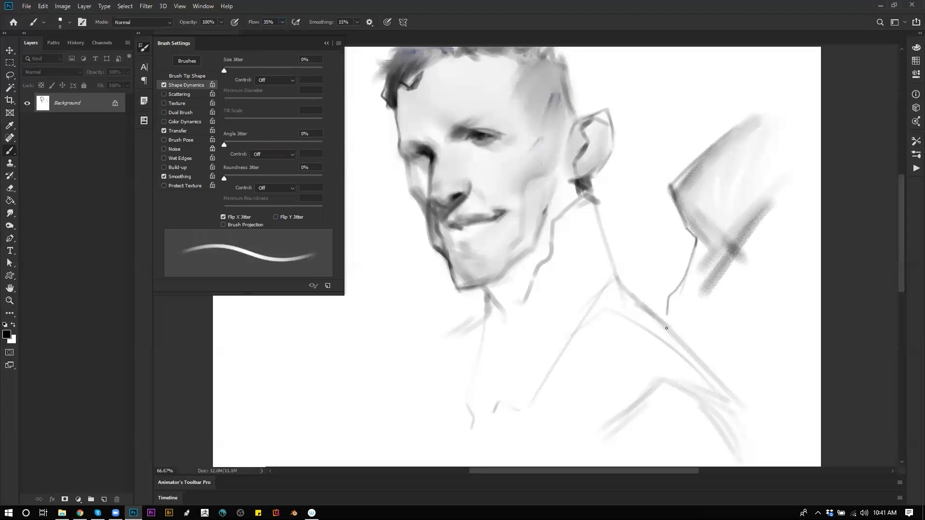
{"action": "key", "text": "ctrl+z"}
{"action": "key", "text": "ctrl+z"}
{"action": "key", "text": "ctrl+z"}
{"action": "key", "text": "ctrl+z"}
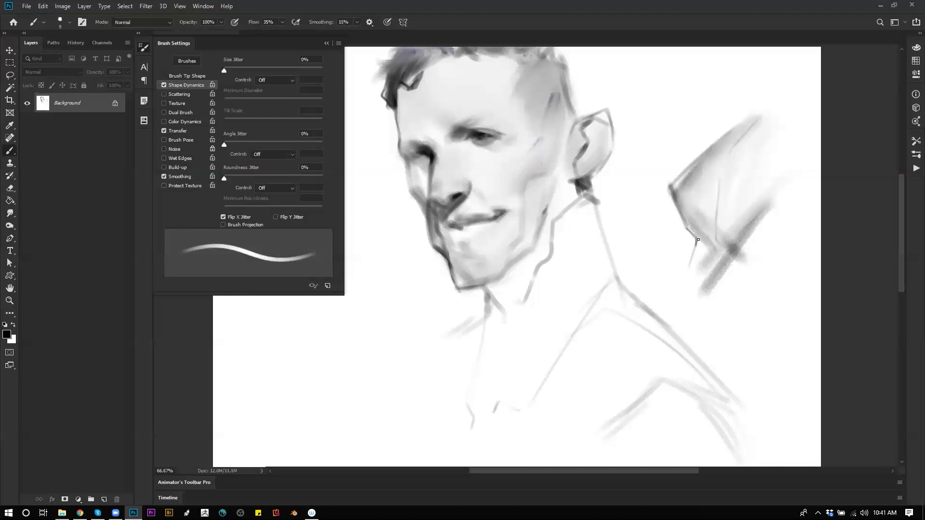
- Enlarge the brush to 60 px and soften the shading along the test shape's edges
{"action": "key", "text": "bracketright"}
{"action": "key", "text": "bracketright"}
{"action": "key", "text": "bracketright"}
{"action": "key", "text": "bracketright"}
{"action": "key", "text": "bracketright"}
{"action": "key", "text": "bracketright"}
{"action": "key", "text": "bracketright"}
{"action": "key", "text": "bracketright"}
{"action": "key", "text": "bracketright"}
{"action": "key", "text": "bracketright"}
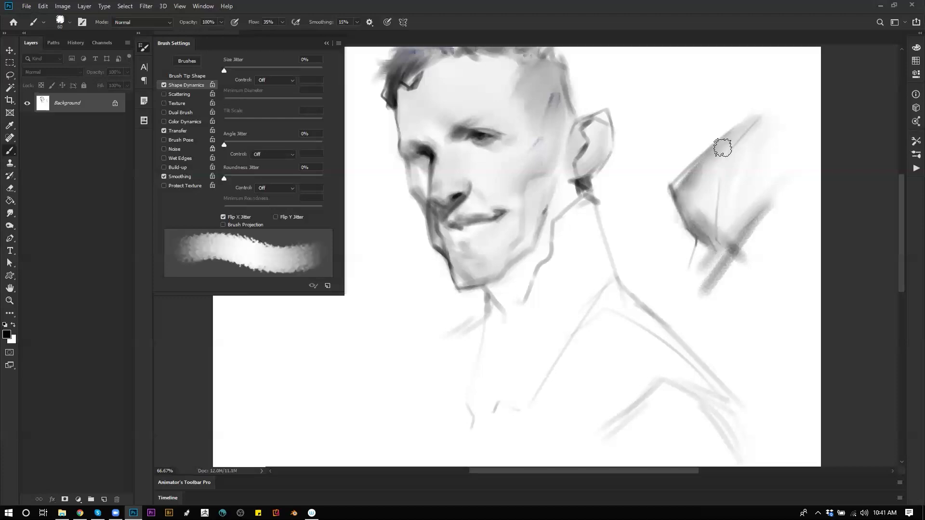
- Carve back the outer edge of the test shape with white strokes
{"action": "left_click_drag", "start_coordinate": [695, 161], "coordinate": [661, 224]}
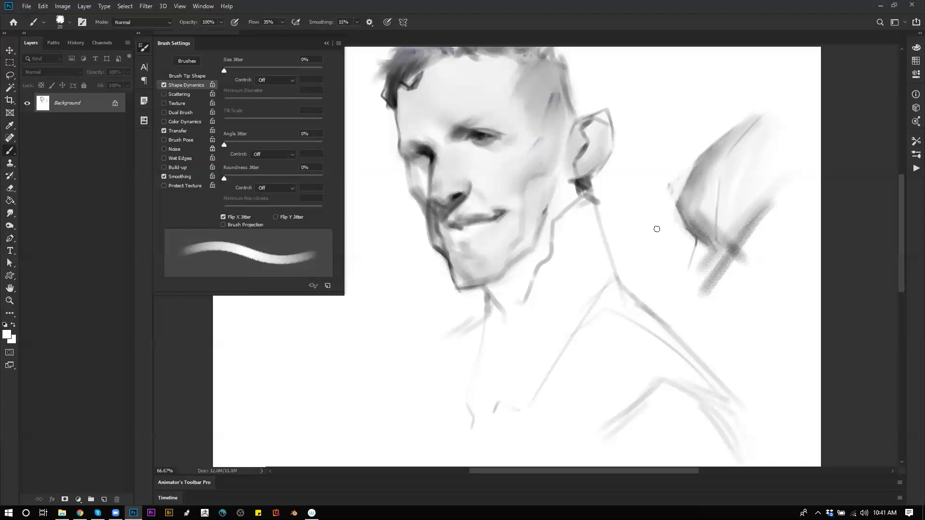
{"action": "key", "text": "bracketright"}
{"action": "key", "text": "bracketright"}
{"action": "mouse_move", "coordinate": [691, 210]}
{"action": "left_mouse_down"}
{"action": "mouse_move", "coordinate": [700, 283]}
{"action": "mouse_move", "coordinate": [695, 245]}
{"action": "mouse_move", "coordinate": [681, 280]}
{"action": "mouse_move", "coordinate": [693, 225]}
{"action": "mouse_move", "coordinate": [675, 254]}
{"action": "mouse_move", "coordinate": [678, 277]}
{"action": "mouse_move", "coordinate": [688, 239]}
{"action": "mouse_move", "coordinate": [676, 248]}
{"action": "mouse_move", "coordinate": [673, 303]}
{"action": "left_mouse_up"}
- Add thin dark contour lines and shading inside and below the test shape, varying the brush size
{"action": "key", "text": "bracketleft"}
{"action": "key", "text": "bracketleft"}
{"action": "key", "text": "bracketleft"}
{"action": "key", "text": "bracketleft"}
{"action": "key", "text": "bracketleft"}
{"action": "key", "text": "bracketleft"}
{"action": "key", "text": "bracketleft"}
{"action": "key", "text": "bracketright"}
{"action": "key", "text": "bracketright"}
{"action": "key", "text": "bracketright"}
{"action": "key", "text": "bracketright"}
{"action": "key", "text": "bracketright"}
{"action": "key", "text": "bracketright"}
{"action": "key", "text": "bracketright"}
{"action": "key", "text": "bracketleft"}
{"action": "key", "text": "bracketleft"}
{"action": "key", "text": "bracketleft"}
{"action": "key", "text": "bracketleft"}
{"action": "key", "text": "bracketleft"}
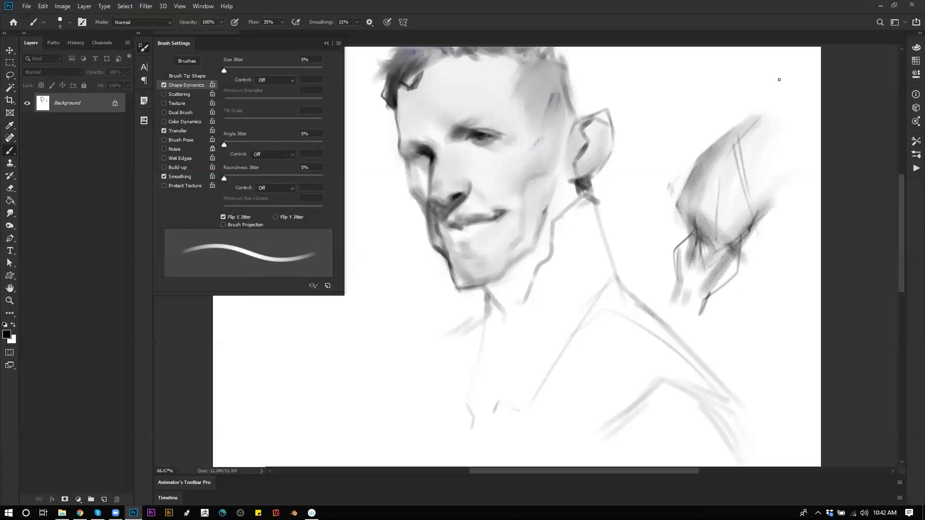
- Paint over the whole test sketch with white, enlarging the brush to 175 px
{"action": "key", "text": "bracketright"}
{"action": "key", "text": "bracketright"}
{"action": "key", "text": "bracketright"}
{"action": "key", "text": "bracketright"}
{"action": "key", "text": "bracketright"}
{"action": "key", "text": "bracketright"}
{"action": "key", "text": "bracketright"}
{"action": "left_click", "coordinate": [680, 143], "text": "alt"}
{"action": "mouse_move", "coordinate": [665, 217]}
{"action": "left_mouse_down"}
{"action": "mouse_move", "coordinate": [725, 158]}
{"action": "mouse_move", "coordinate": [711, 161]}
{"action": "mouse_move", "coordinate": [690, 305]}
{"action": "mouse_move", "coordinate": [710, 248]}
{"action": "mouse_move", "coordinate": [752, 206]}
{"action": "mouse_move", "coordinate": [737, 248]}
{"action": "mouse_move", "coordinate": [739, 186]}
{"action": "mouse_move", "coordinate": [699, 233]}
{"action": "mouse_move", "coordinate": [718, 314]}
{"action": "left_mouse_up"}
{"action": "key", "text": "bracketright"}
{"action": "key", "text": "bracketright"}
{"action": "key", "text": "bracketright"}
{"action": "key", "text": "bracketright"}
{"action": "key", "text": "bracketright"}
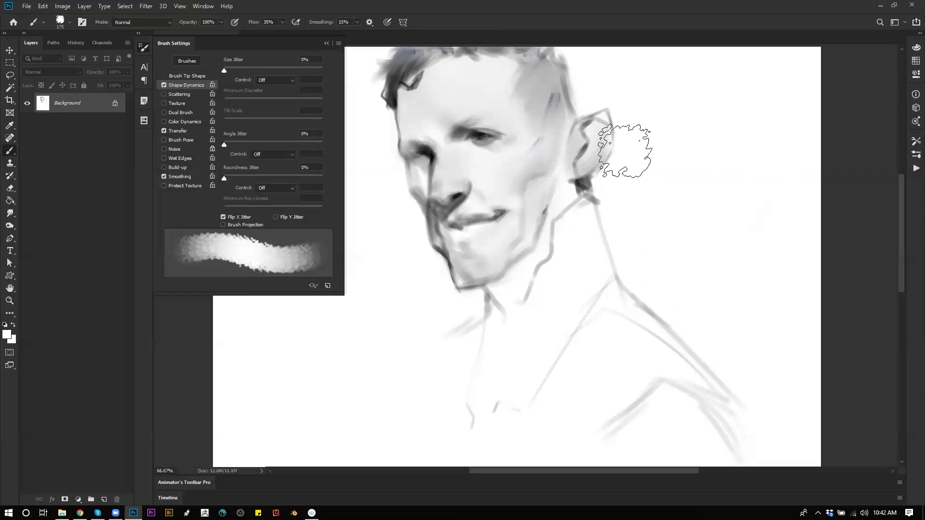
- Sample a gray from the side of the portrait's head and reduce the brush to 60 px
{"action": "left_click", "coordinate": [547, 83], "text": "alt"}
{"action": "key", "text": "bracketleft"}
{"action": "key", "text": "bracketleft"}
{"action": "key", "text": "bracketleft"}
{"action": "key", "text": "bracketleft"}
{"action": "key", "text": "bracketleft"}
{"action": "key", "text": "bracketleft"}
{"action": "key", "text": "bracketleft"}
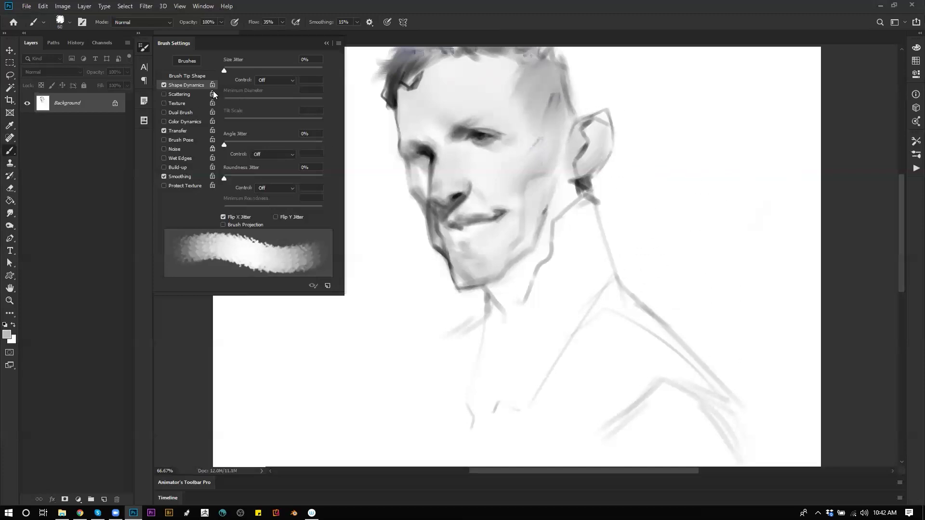
- Set the brush's size control to Pen Pressure with a minimum diameter of 70%
{"action": "left_click", "coordinate": [278, 80]}
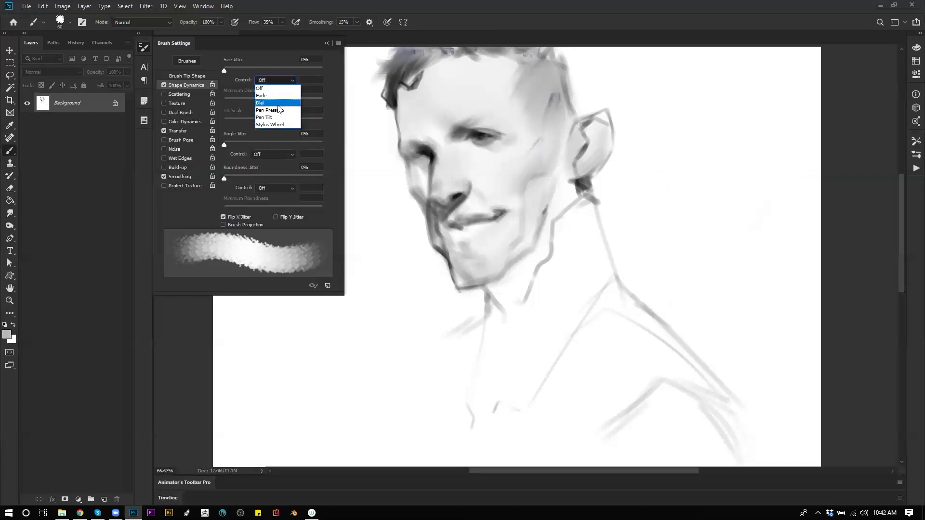
{"action": "left_click", "coordinate": [276, 98]}
{"action": "mouse_move", "coordinate": [275, 100]}
{"action": "left_mouse_down"}
{"action": "mouse_move", "coordinate": [256, 99]}
{"action": "mouse_move", "coordinate": [310, 103]}
{"action": "mouse_move", "coordinate": [278, 114]}
{"action": "mouse_move", "coordinate": [311, 110]}
{"action": "mouse_move", "coordinate": [292, 113]}
{"action": "mouse_move", "coordinate": [291, 103]}
{"action": "left_mouse_up"}
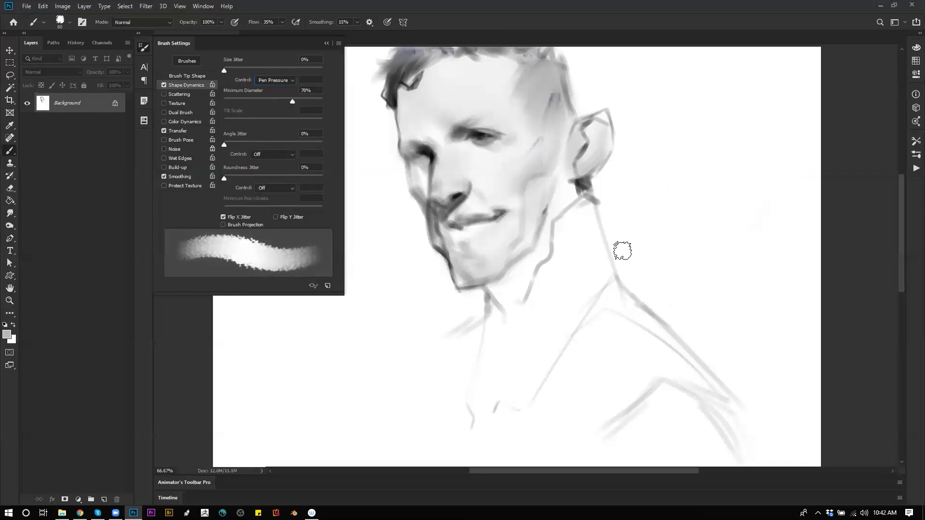
- Try gray diagonal strokes beside the portrait with the pressure-sized brush, enlarging it to 70 px and undoing each stroke
{"action": "left_click_drag", "start_coordinate": [737, 108], "coordinate": [655, 229]}
{"action": "key", "text": "ctrl+z"}
{"action": "key", "text": "bracketright"}
{"action": "left_click_drag", "start_coordinate": [768, 116], "coordinate": [667, 179]}
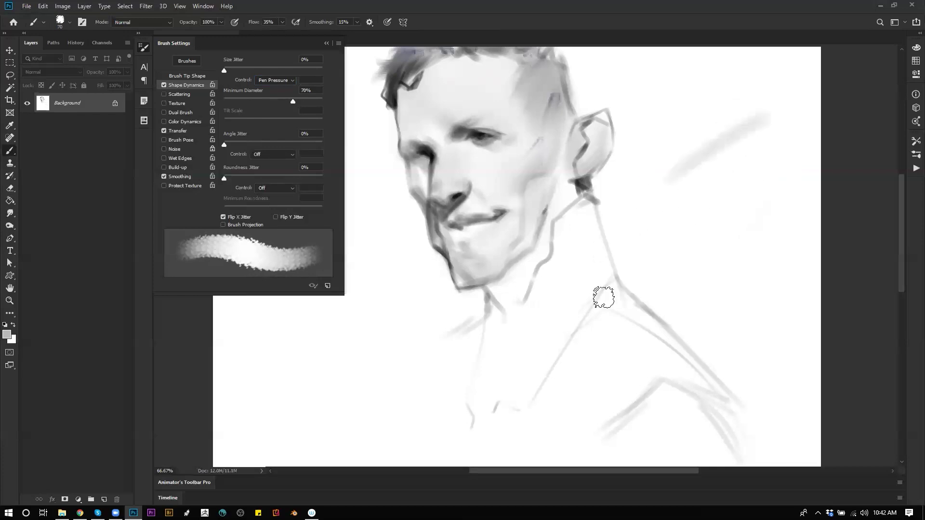
{"action": "key", "text": "ctrl+z"}
{"action": "left_click_drag", "start_coordinate": [759, 99], "coordinate": [657, 193]}
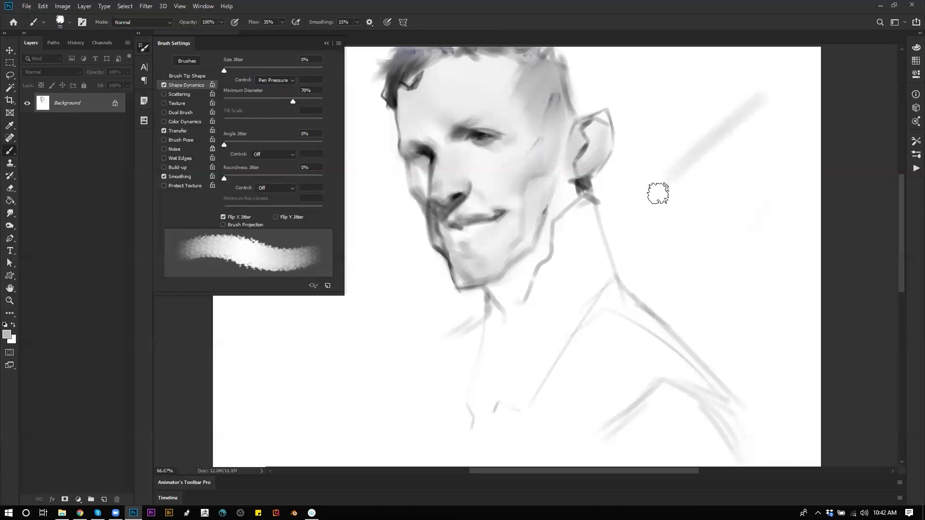
{"action": "key", "text": "ctrl+z"}
{"action": "left_click_drag", "start_coordinate": [776, 103], "coordinate": [648, 212]}
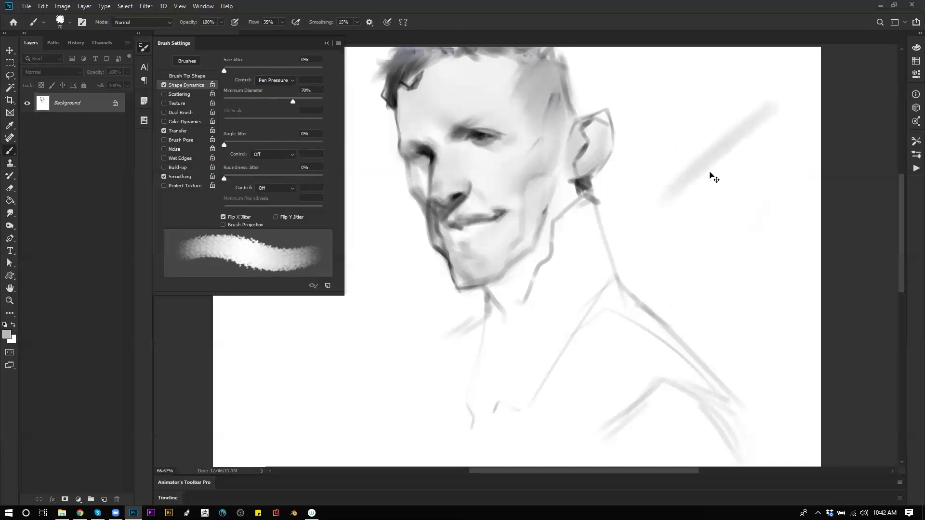
{"action": "key", "text": "ctrl+z"}
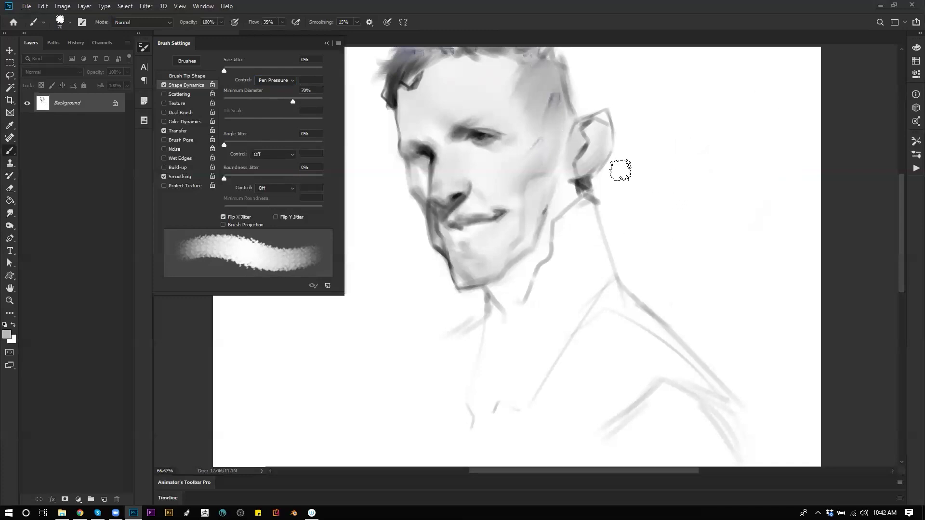
- Set the Transfer opacity control to Pen Pressure with a 0% minimum and try gray and black strokes, undoing them
{"action": "left_click", "coordinate": [191, 130]}
{"action": "left_click_drag", "start_coordinate": [277, 91], "coordinate": [228, 91]}
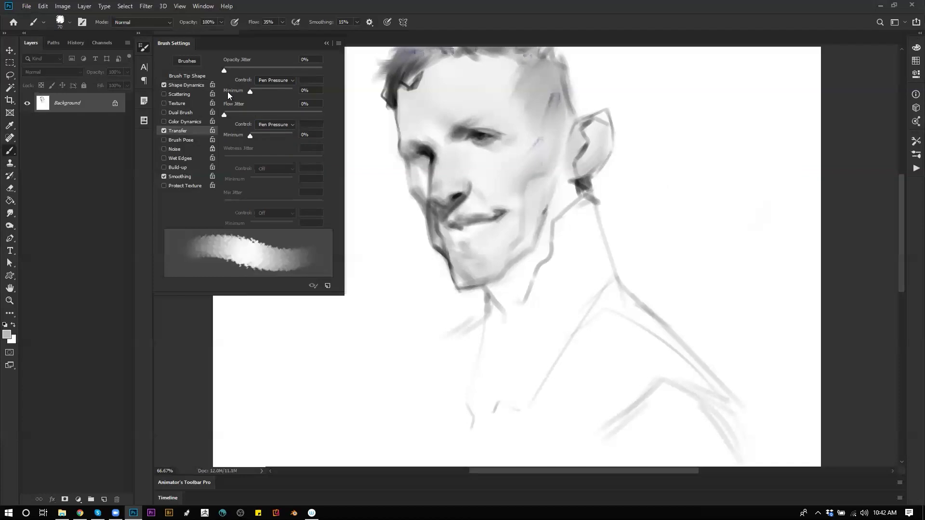
{"action": "left_click_drag", "start_coordinate": [763, 107], "coordinate": [651, 217]}
{"action": "left_click_drag", "start_coordinate": [685, 185], "coordinate": [694, 251]}
{"action": "key", "text": "d"}
{"action": "mouse_move", "coordinate": [759, 116]}
{"action": "left_mouse_down"}
{"action": "mouse_move", "coordinate": [677, 220]}
{"action": "mouse_move", "coordinate": [712, 286]}
{"action": "left_mouse_up"}
{"action": "left_click_drag", "start_coordinate": [720, 246], "coordinate": [772, 179]}
{"action": "key", "text": "ctrl+z"}
{"action": "key", "text": "ctrl+z"}
{"action": "key", "text": "ctrl+z"}
{"action": "key", "text": "ctrl+z"}
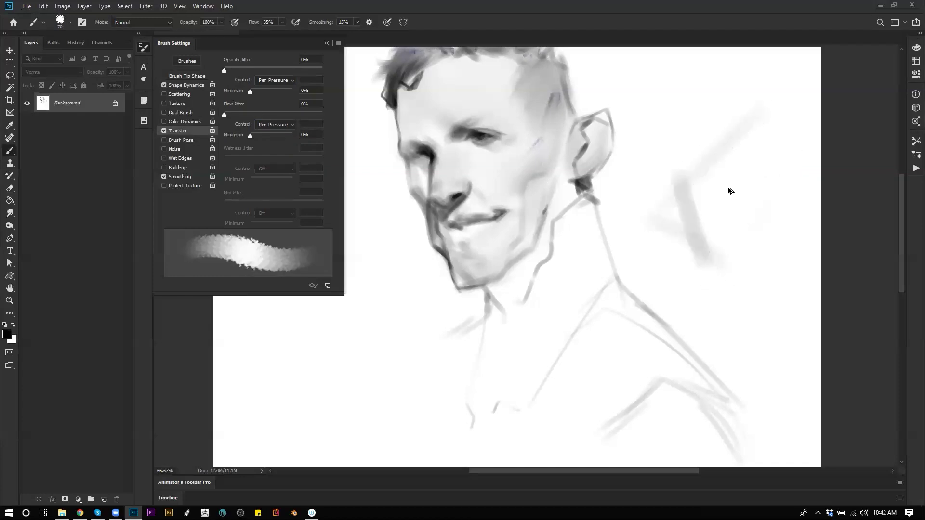
{"action": "key", "text": "ctrl+z"}
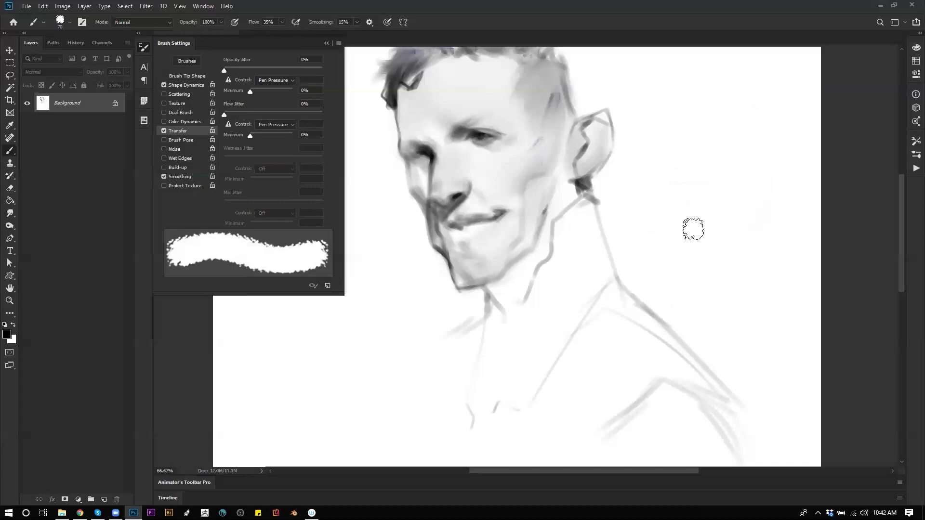
- Try black angled strokes in the empty area with the updated Transfer settings, undoing them
{"action": "mouse_move", "coordinate": [752, 128]}
{"action": "left_mouse_down"}
{"action": "mouse_move", "coordinate": [673, 224]}
{"action": "mouse_move", "coordinate": [735, 232]}
{"action": "left_mouse_up"}
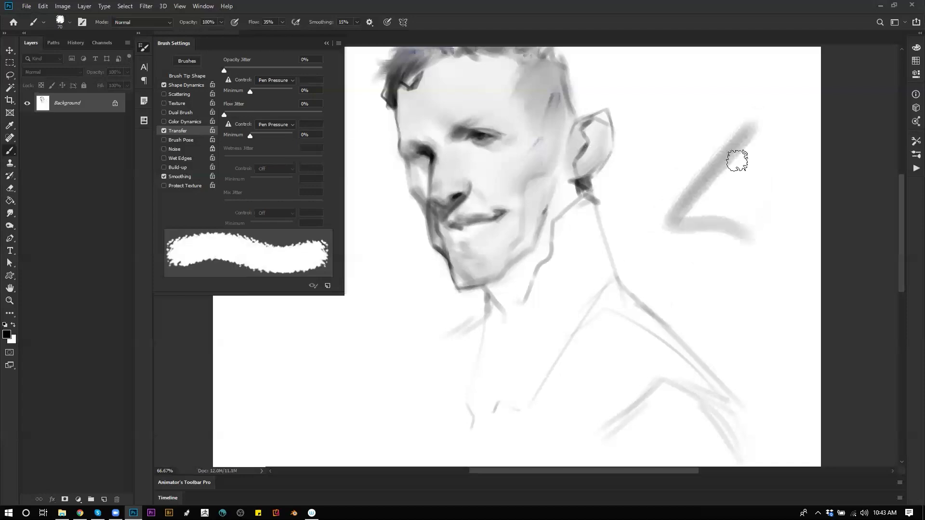
{"action": "key", "text": "ctrl+z"}
{"action": "mouse_move", "coordinate": [725, 144]}
{"action": "left_mouse_down"}
{"action": "mouse_move", "coordinate": [685, 226]}
{"action": "mouse_move", "coordinate": [739, 264]}
{"action": "left_mouse_up"}
{"action": "key", "text": "ctrl+z"}
{"action": "key", "text": "ctrl+z"}
{"action": "key", "text": "ctrl+z"}
- Flip the portrait canvas horizontally
{"action": "key", "text": "ctrl+shift+h"}
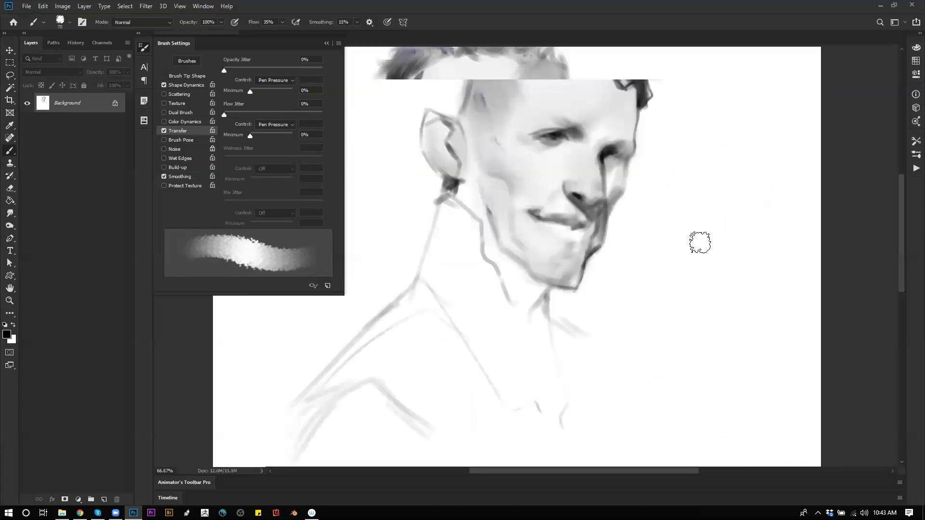
- Add a black Solid Color fill layer above the portrait and set its blend mode to Color
{"action": "key", "text": "Tab"}
{"action": "left_click_drag", "start_coordinate": [496, 149], "coordinate": [545, 242]}
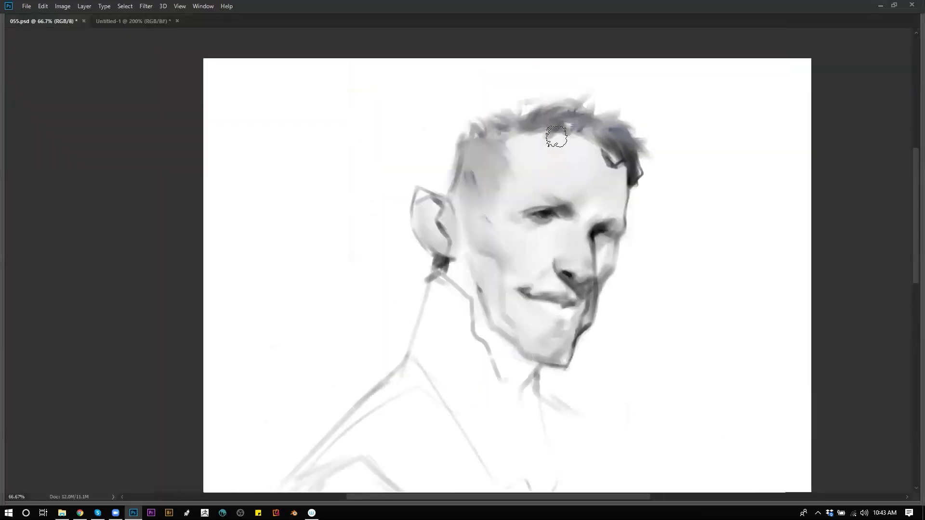
{"action": "key", "text": "F5"}
{"action": "key", "text": "Tab"}
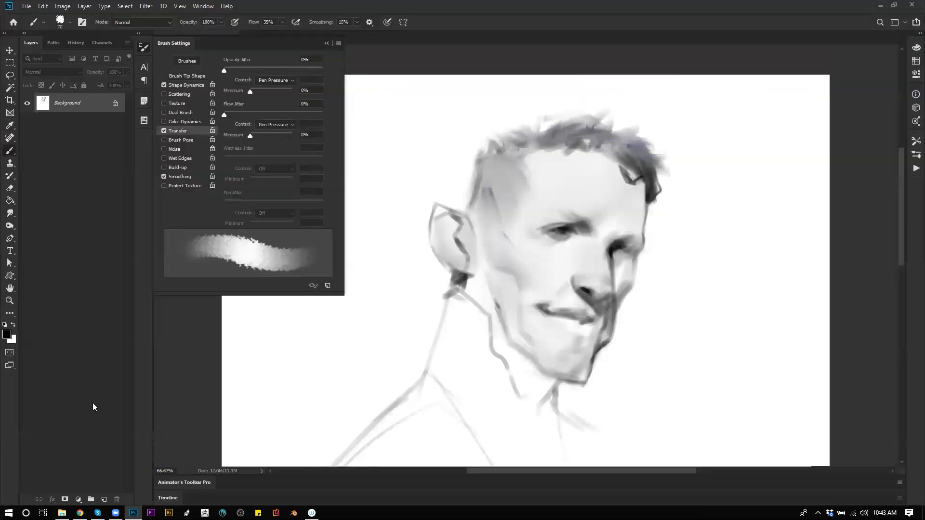
{"action": "left_click", "coordinate": [80, 500]}
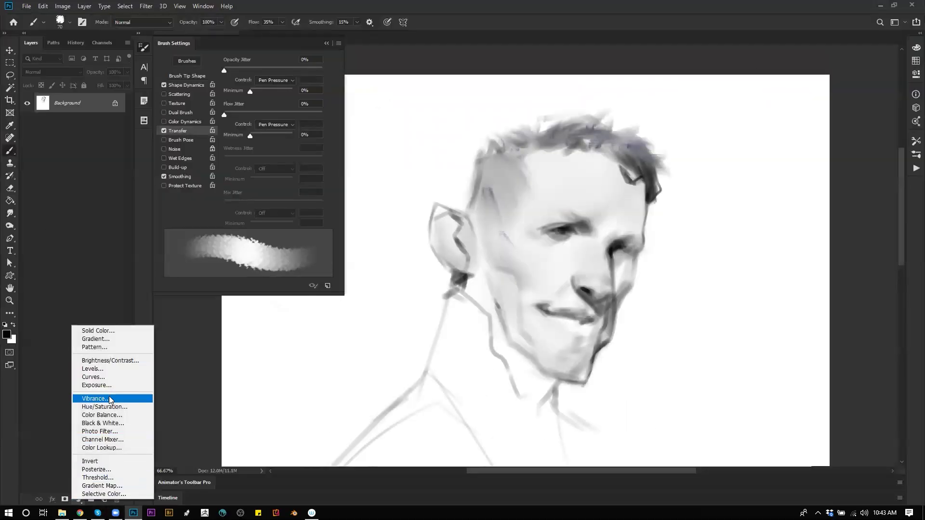
{"action": "left_click", "coordinate": [125, 331]}
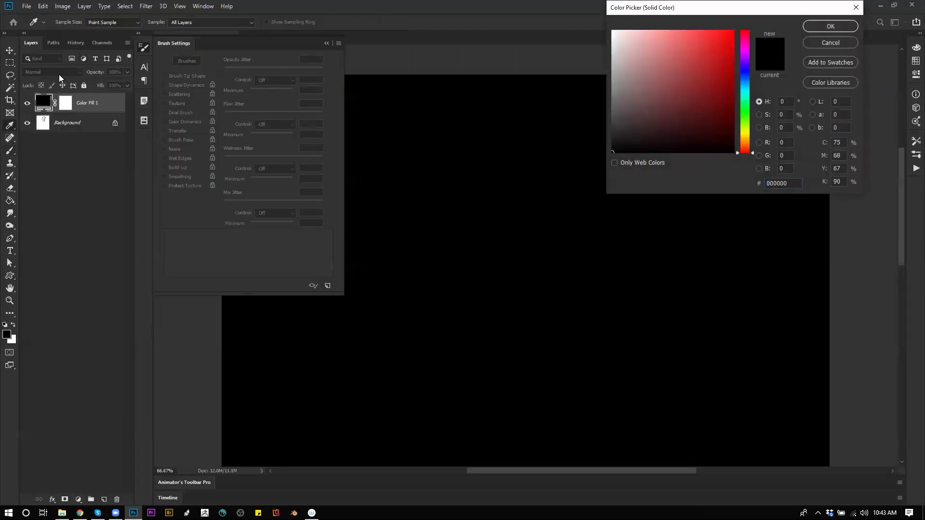
{"action": "left_click", "coordinate": [829, 26]}
{"action": "key", "text": "b"}
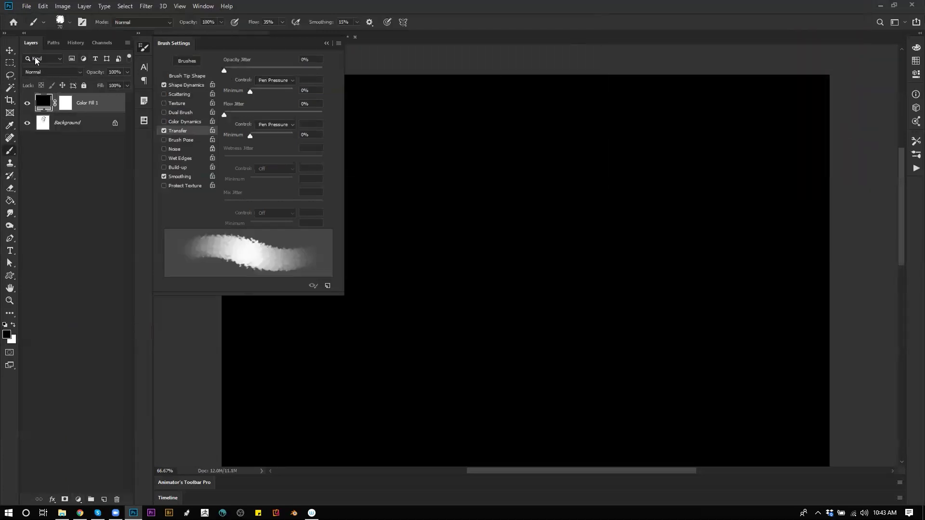
{"action": "left_click", "coordinate": [52, 72]}
{"action": "left_click", "coordinate": [46, 296]}
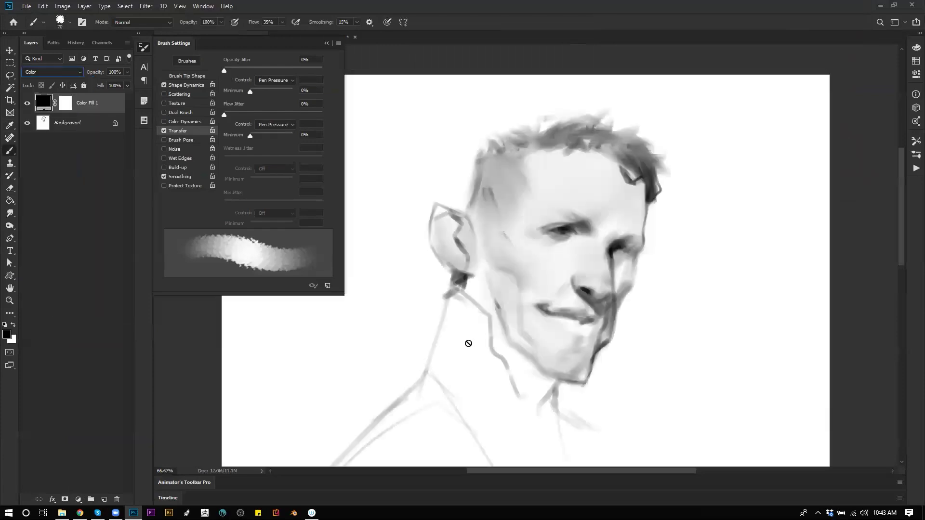
- Select the Background layer and paint sampled gray over the side of the head above the ear
{"action": "left_click", "coordinate": [56, 121]}
{"action": "left_click_drag", "start_coordinate": [620, 265], "coordinate": [611, 216]}
{"action": "left_click", "coordinate": [487, 131], "text": "alt"}
{"action": "mouse_move", "coordinate": [479, 128]}
{"action": "left_mouse_down"}
{"action": "mouse_move", "coordinate": [489, 213]}
{"action": "mouse_move", "coordinate": [483, 126]}
{"action": "mouse_move", "coordinate": [501, 221]}
{"action": "left_mouse_up"}
{"action": "left_click_drag", "start_coordinate": [468, 165], "coordinate": [473, 153]}
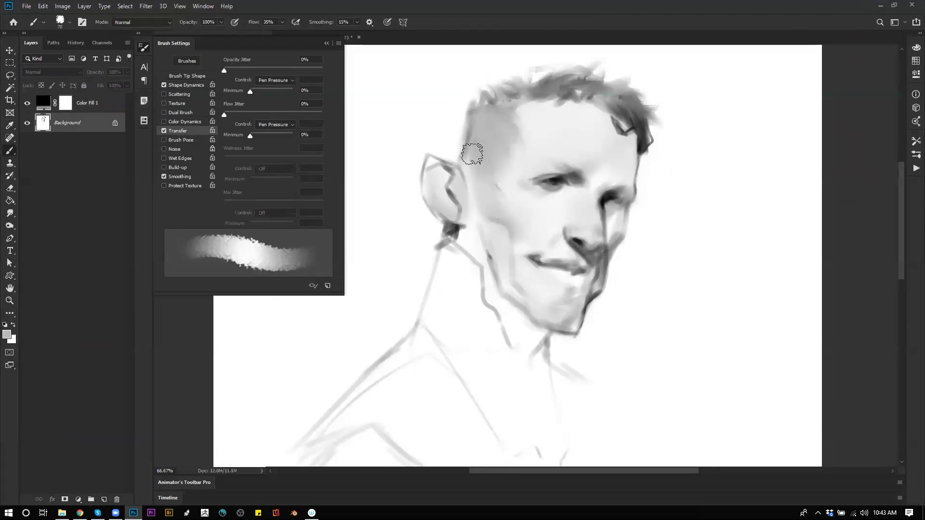
- Rework the forehead's hairline edge and darken the brow above the near eye, reducing the brush to 45 px and 40 px
{"action": "left_click", "coordinate": [535, 128], "text": "alt"}
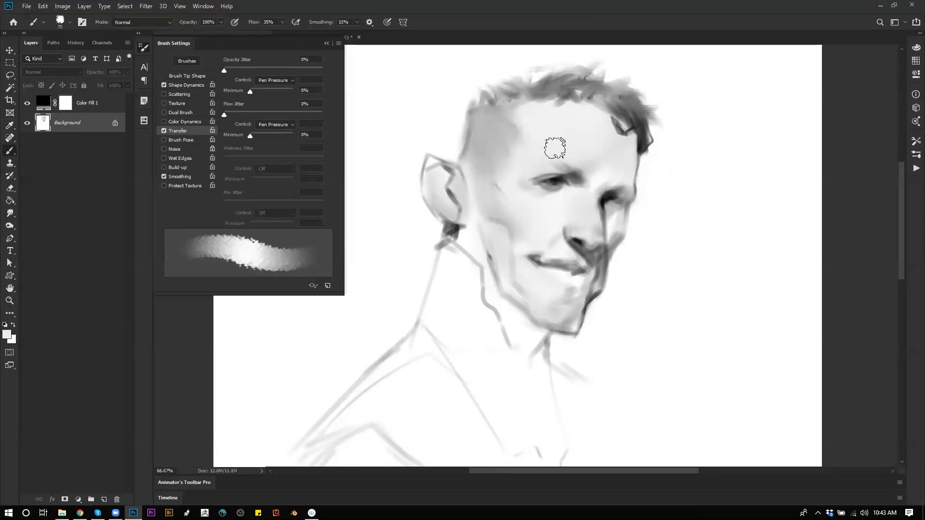
{"action": "key", "text": "d"}
{"action": "left_click_drag", "start_coordinate": [600, 103], "coordinate": [635, 163]}
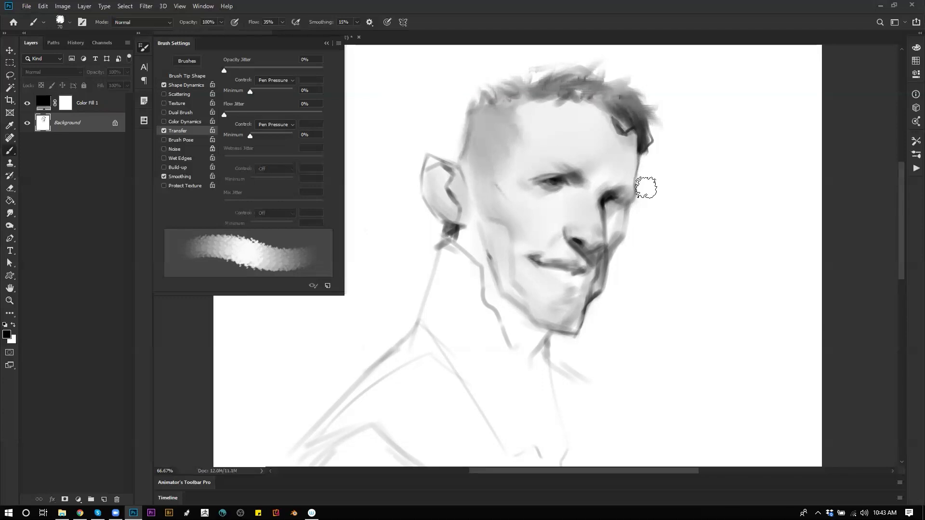
{"action": "key", "text": "bracketleft"}
{"action": "key", "text": "bracketleft"}
{"action": "key", "text": "bracketleft"}
{"action": "left_click_drag", "start_coordinate": [530, 178], "coordinate": [564, 165]}
{"action": "left_click", "coordinate": [567, 149], "text": "alt"}
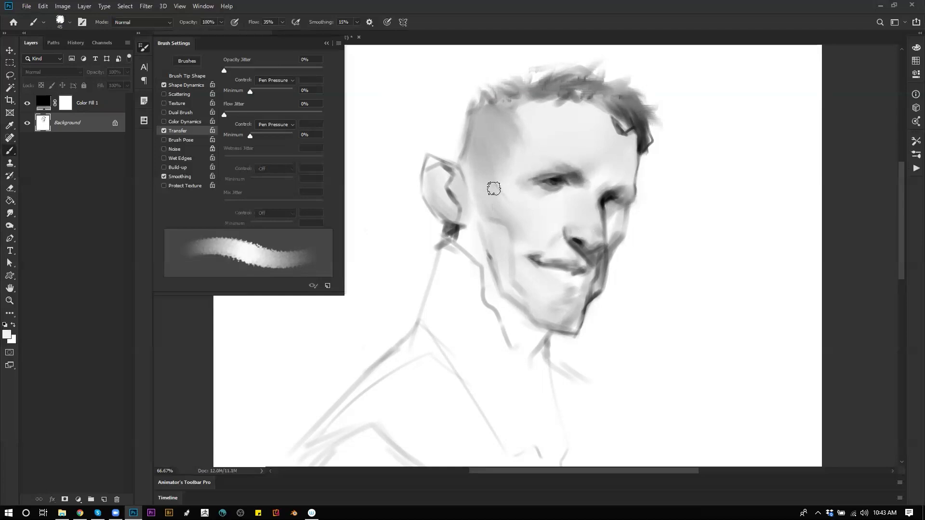
{"action": "key", "text": "bracketleft"}
- Set the color to black and darken the underside of the jaw with a finer brush, undoing the first oversized stroke
{"action": "key", "text": "d"}
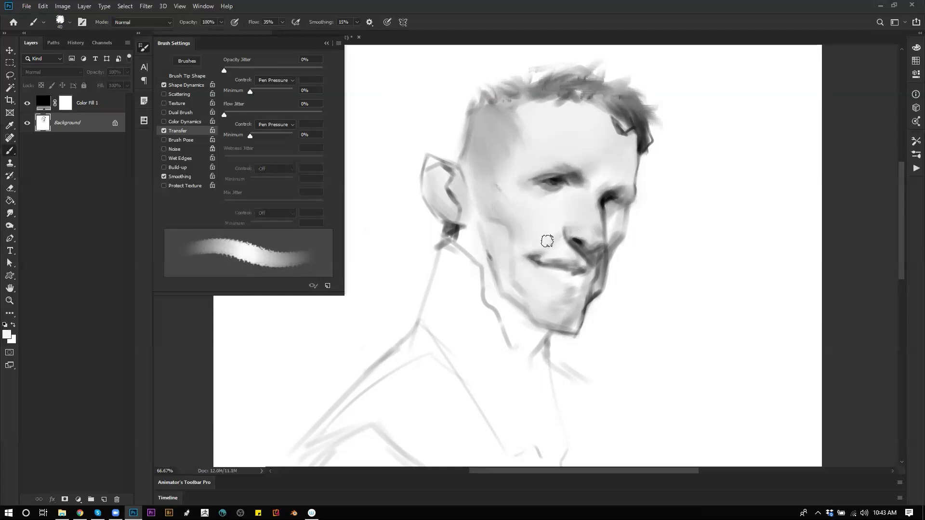
{"action": "left_click_drag", "start_coordinate": [500, 293], "coordinate": [533, 355]}
{"action": "key", "text": "ctrl+z"}
{"action": "key", "text": "bracketleft"}
{"action": "key", "text": "bracketleft"}
{"action": "key", "text": "bracketleft"}
{"action": "key", "text": "bracketleft"}
{"action": "key", "text": "bracketleft"}
{"action": "mouse_move", "coordinate": [503, 295]}
{"action": "left_mouse_down"}
{"action": "mouse_move", "coordinate": [531, 352]}
{"action": "mouse_move", "coordinate": [527, 319]}
{"action": "left_mouse_up"}
- Enlarge the brush to 25 px and paint a black shadow beneath the chin
{"action": "key", "text": "bracketright"}
{"action": "key", "text": "bracketright"}
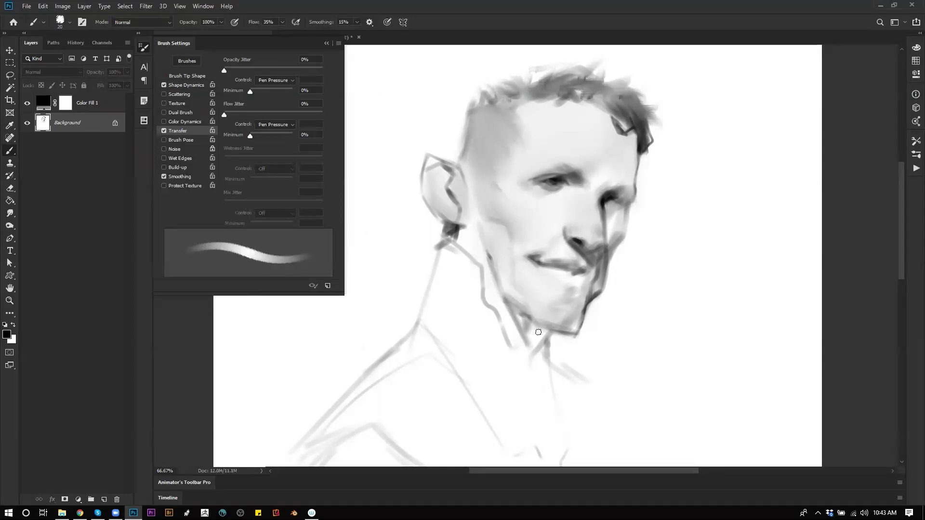
{"action": "key", "text": "bracketright"}
{"action": "mouse_move", "coordinate": [525, 322]}
{"action": "left_mouse_down"}
{"action": "mouse_move", "coordinate": [530, 341]}
{"action": "mouse_move", "coordinate": [543, 335]}
{"action": "mouse_move", "coordinate": [534, 327]}
{"action": "mouse_move", "coordinate": [552, 332]}
{"action": "left_mouse_up"}
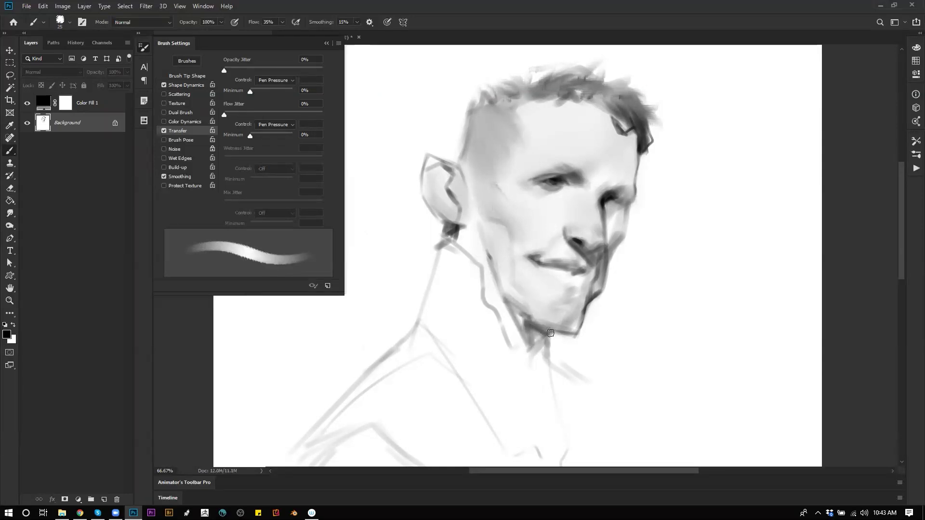
- Flip the canvas horizontally and deepen the shadow under the chin with a small black brush of 8 to 9 px
{"action": "key", "text": "ctrl+shift+h"}
{"action": "key", "text": "bracketleft"}
{"action": "key", "text": "bracketleft"}
{"action": "key", "text": "bracketleft"}
{"action": "key", "text": "bracketleft"}
{"action": "key", "text": "bracketleft"}
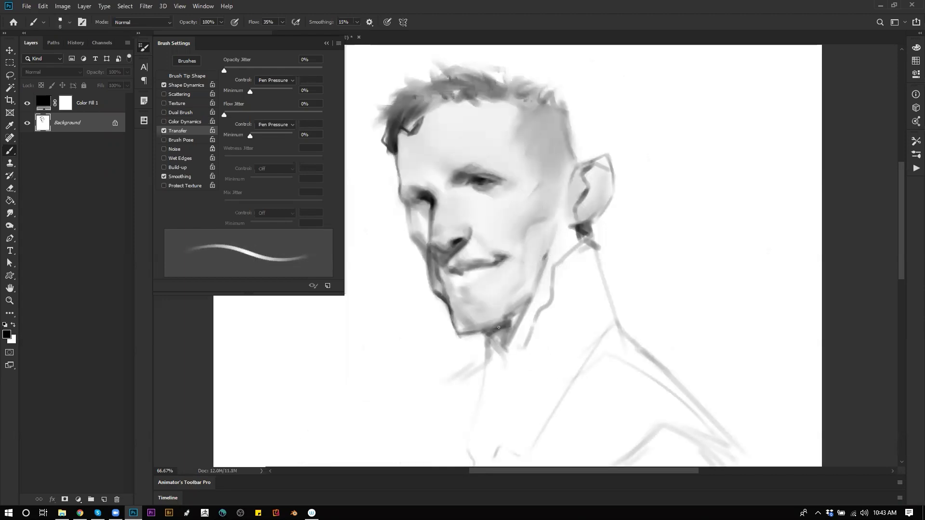
{"action": "key", "text": "bracketright"}
{"action": "key", "text": "bracketright"}
{"action": "key", "text": "bracketright"}
{"action": "key", "text": "bracketright"}
{"action": "key", "text": "bracketright"}
{"action": "key", "text": "bracketright"}
{"action": "key", "text": "bracketright"}
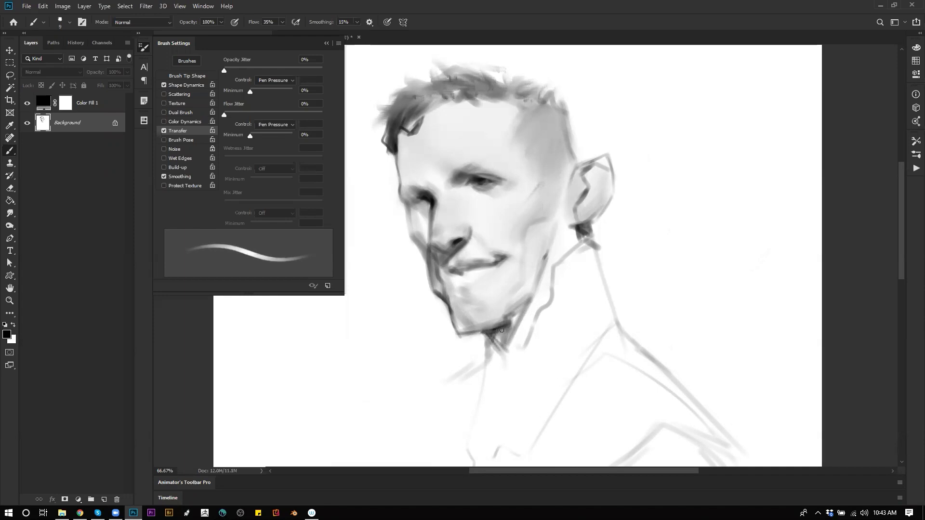
- Extend the dark jaw shadow from the chin toward the ear with a fine black brush of about 10 px
{"action": "key", "text": "bracketleft"}
{"action": "key", "text": "bracketleft"}
{"action": "key", "text": "bracketleft"}
{"action": "key", "text": "bracketleft"}
{"action": "key", "text": "bracketleft"}
{"action": "key", "text": "bracketleft"}
{"action": "key", "text": "bracketleft"}
{"action": "key", "text": "bracketleft"}
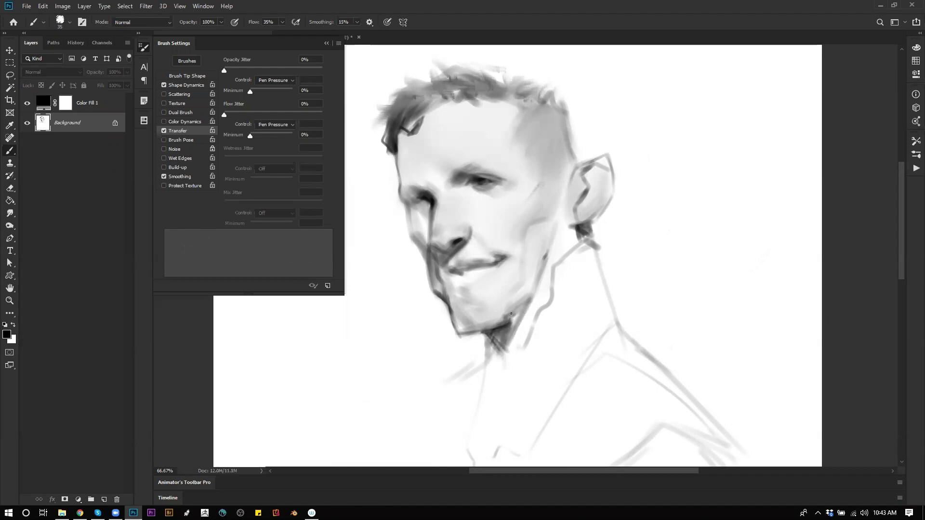
{"action": "key", "text": "bracketright"}
{"action": "key", "text": "bracketright"}
{"action": "key", "text": "bracketright"}
{"action": "key", "text": "bracketright"}
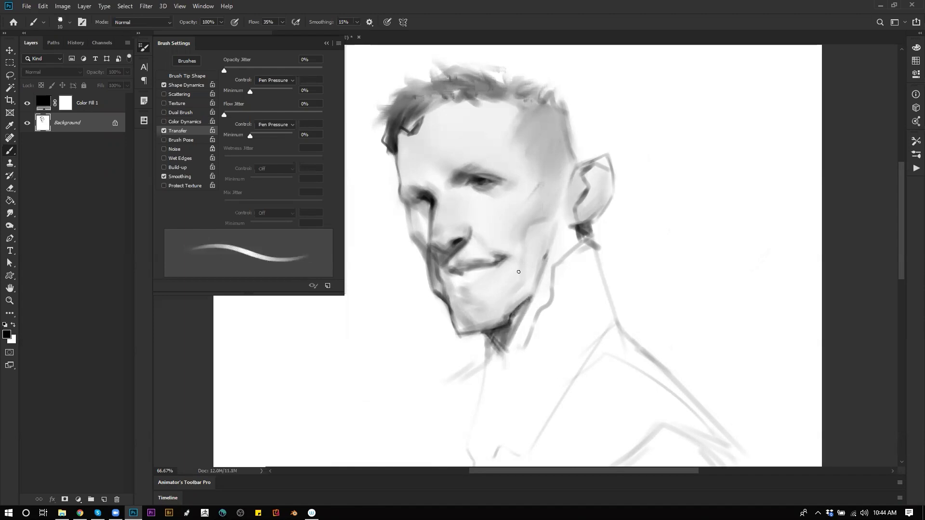
- Sample gray from the chin contour and shade the chin edge and the area below the lower lip with a 20 to 30 px brush
{"action": "key", "text": "bracketright"}
{"action": "key", "text": "bracketright"}
{"action": "left_click", "coordinate": [453, 315], "text": "alt"}
{"action": "left_click", "coordinate": [448, 298], "text": "alt"}
{"action": "mouse_move", "coordinate": [447, 295]}
{"action": "left_mouse_down"}
{"action": "mouse_move", "coordinate": [460, 339]}
{"action": "mouse_move", "coordinate": [466, 334]}
{"action": "left_mouse_up"}
{"action": "key", "text": "bracketleft"}
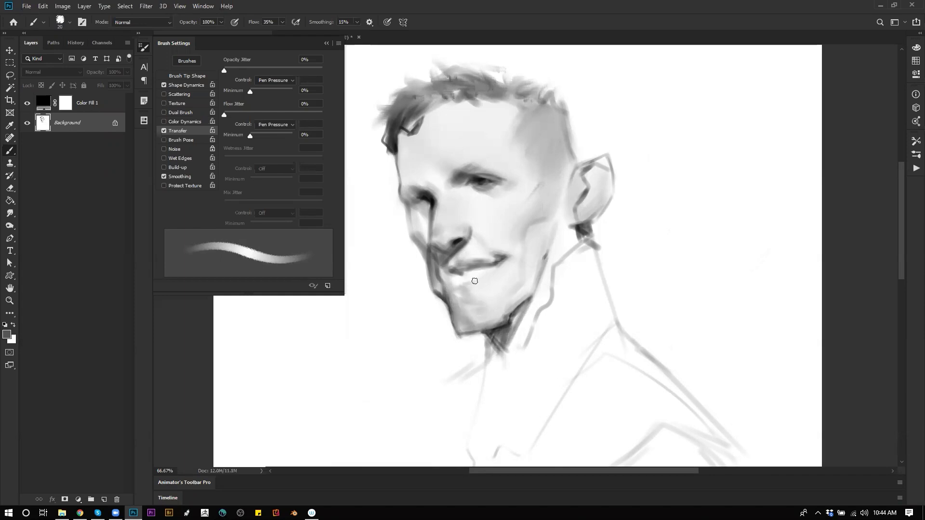
{"action": "key", "text": "bracketright"}
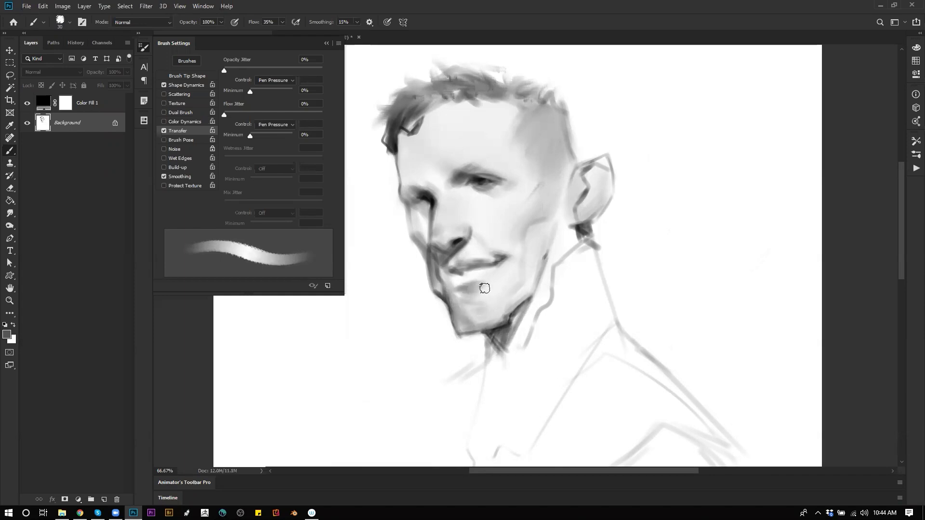
{"action": "key", "text": "bracketright"}
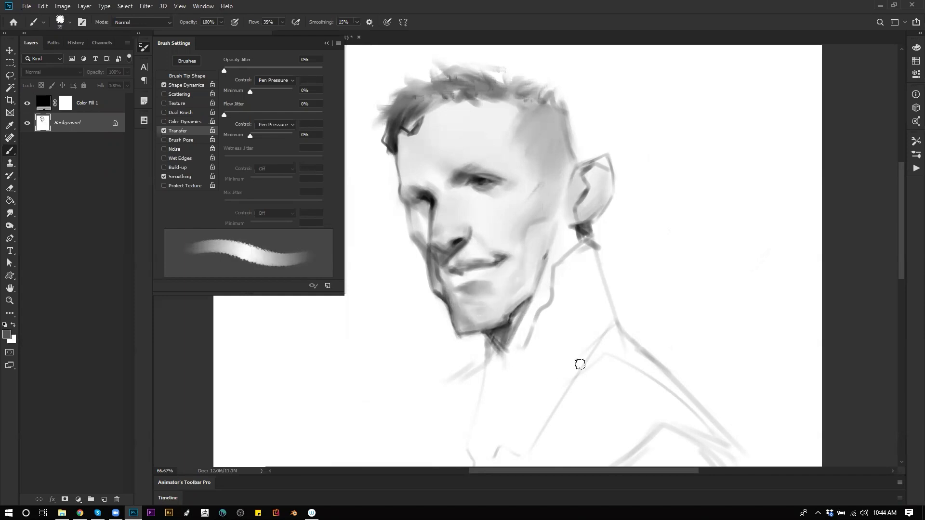
- Flip the canvas horizontally, refine the mouth corner with a small gray brush and sample the light skin tone beside it
{"action": "key", "text": "ctrl+shift+h"}
{"action": "key", "text": "bracketleft"}
{"action": "key", "text": "bracketleft"}
{"action": "key", "text": "bracketleft"}
{"action": "key", "text": "bracketleft"}
{"action": "key", "text": "bracketleft"}
{"action": "key", "text": "bracketleft"}
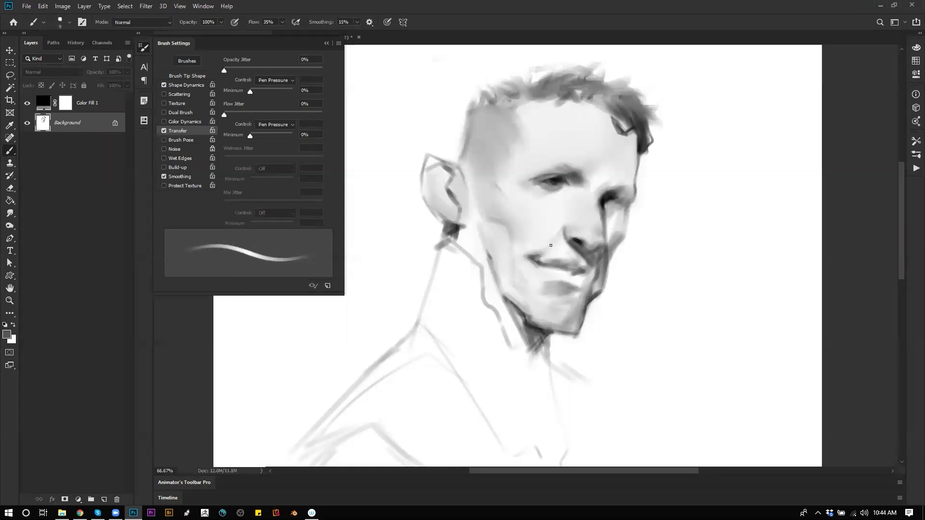
{"action": "key", "text": "bracketright"}
{"action": "key", "text": "bracketright"}
{"action": "left_click", "coordinate": [556, 248], "text": "alt"}
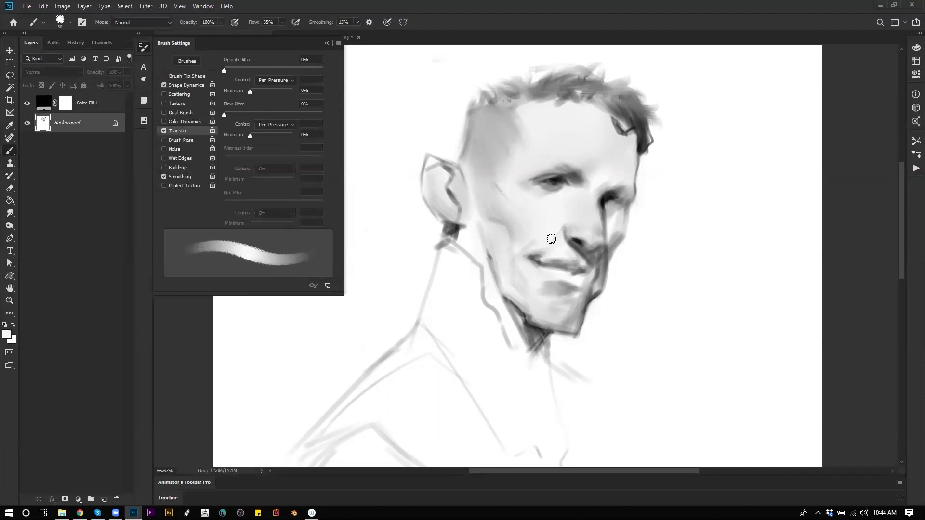
- Set the color to black and reduce the brush to 7 px to refine the dark details around the nose and mouth
{"action": "key", "text": "d"}
{"action": "key", "text": "bracketleft"}
{"action": "key", "text": "bracketleft"}
{"action": "key", "text": "bracketleft"}
{"action": "key", "text": "bracketleft"}
{"action": "key", "text": "bracketleft"}
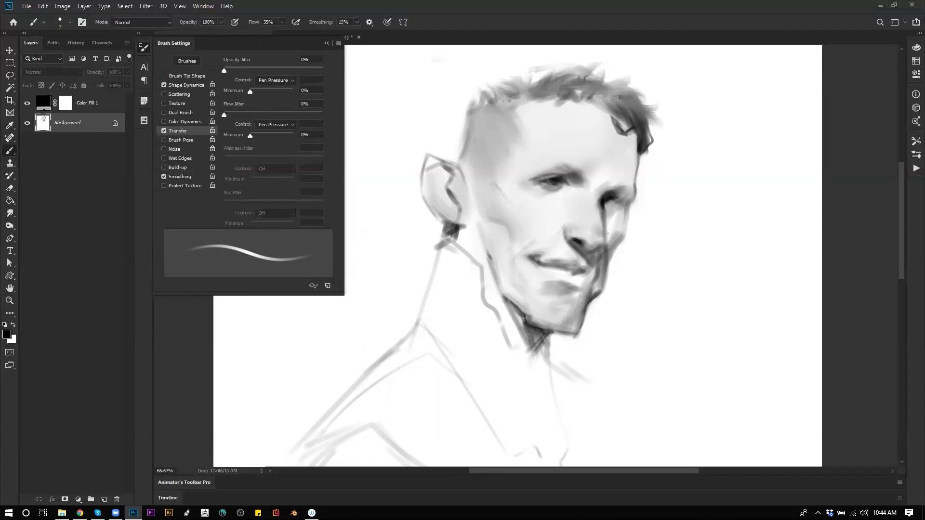
- Blend light skin tone over the temple with a brush of 45 to 50 px
{"action": "key", "text": "period"}
{"action": "key", "text": "period"}
{"action": "key", "text": "period"}
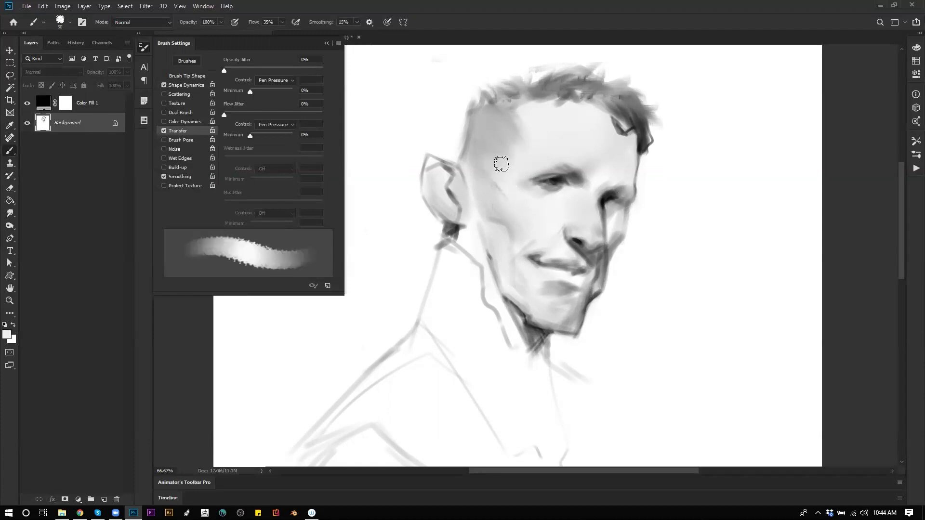
{"action": "key", "text": "period"}
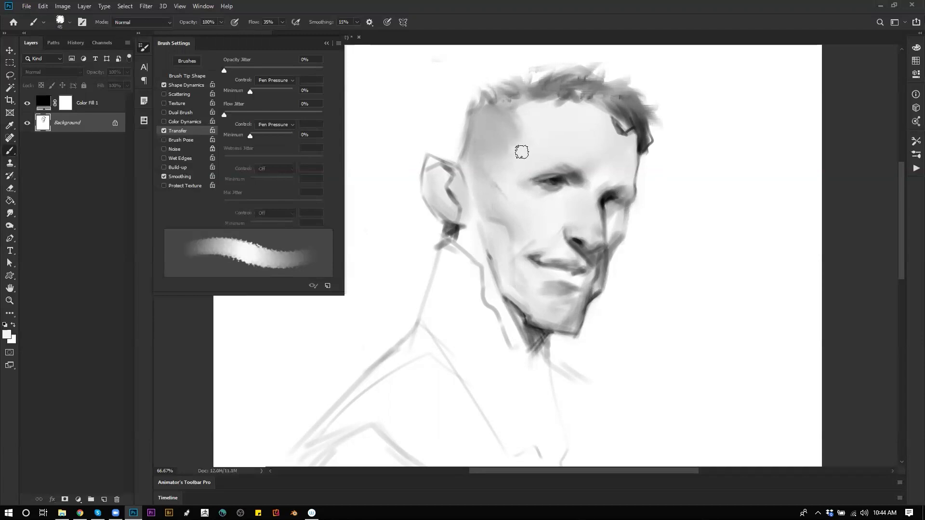
- Reduce the brush to 6 px for fine light touches along the temple edge, and enlarge it again
{"action": "key", "text": "bracketleft"}
{"action": "key", "text": "bracketleft"}
{"action": "key", "text": "bracketleft"}
{"action": "key", "text": "bracketleft"}
{"action": "key", "text": "bracketleft"}
{"action": "key", "text": "bracketleft"}
{"action": "key", "text": "bracketleft"}
{"action": "key", "text": "bracketleft"}
{"action": "key", "text": "bracketleft"}
{"action": "key", "text": "bracketleft"}
{"action": "key", "text": "bracketleft"}
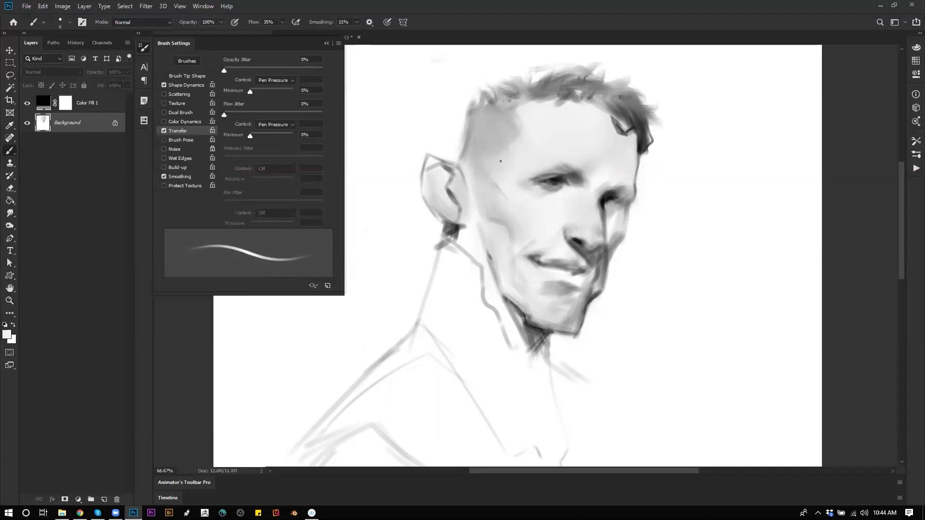
{"action": "key", "text": "bracketright"}
{"action": "key", "text": "bracketright"}
{"action": "key", "text": "bracketright"}
{"action": "key", "text": "bracketright"}
{"action": "key", "text": "bracketright"}
- Flip the portrait canvas horizontally and hide the panels to show the full head enlarged
{"action": "key", "text": "z"}
{"action": "left_click", "coordinate": [582, 235], "text": "alt"}
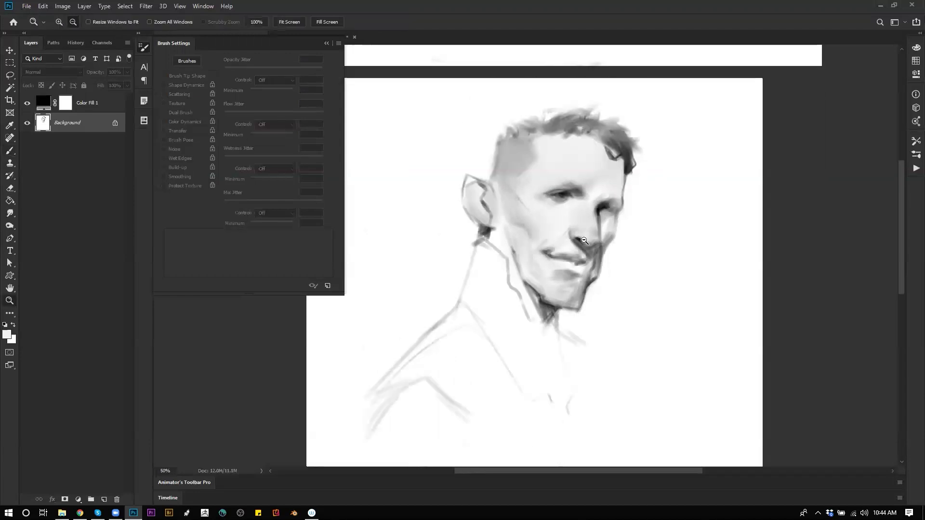
{"action": "left_click", "coordinate": [583, 238], "text": "alt"}
{"action": "key", "text": "ctrl+shift+h"}
{"action": "key", "text": "Tab"}
{"action": "left_click", "coordinate": [497, 220]}
{"action": "left_click", "coordinate": [498, 220]}
{"action": "left_click_drag", "start_coordinate": [507, 201], "coordinate": [557, 291]}
- Shade the hollow below the cheekbone and soften the tone down toward the jaw
{"action": "key", "text": "b"}
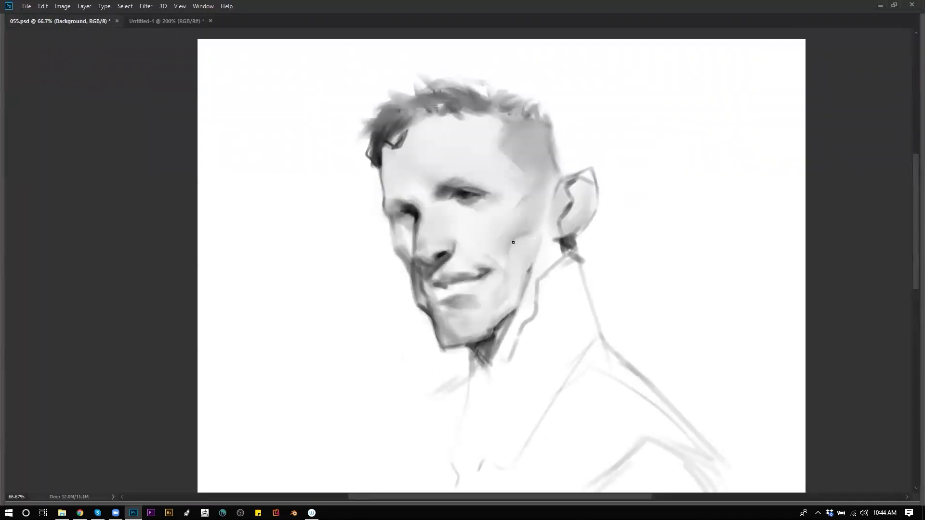
{"action": "left_click_drag", "start_coordinate": [515, 237], "coordinate": [510, 251]}
{"action": "left_click_drag", "start_coordinate": [494, 324], "coordinate": [505, 277]}
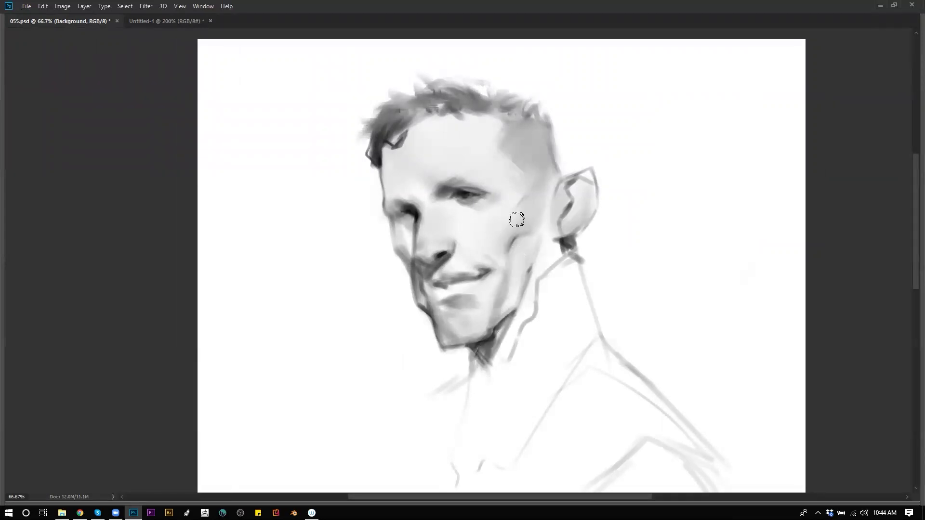
{"action": "mouse_move", "coordinate": [494, 309]}
{"action": "left_mouse_down"}
{"action": "mouse_move", "coordinate": [495, 289]}
{"action": "mouse_move", "coordinate": [491, 317]}
{"action": "mouse_move", "coordinate": [501, 264]}
{"action": "mouse_move", "coordinate": [490, 298]}
{"action": "left_mouse_up"}
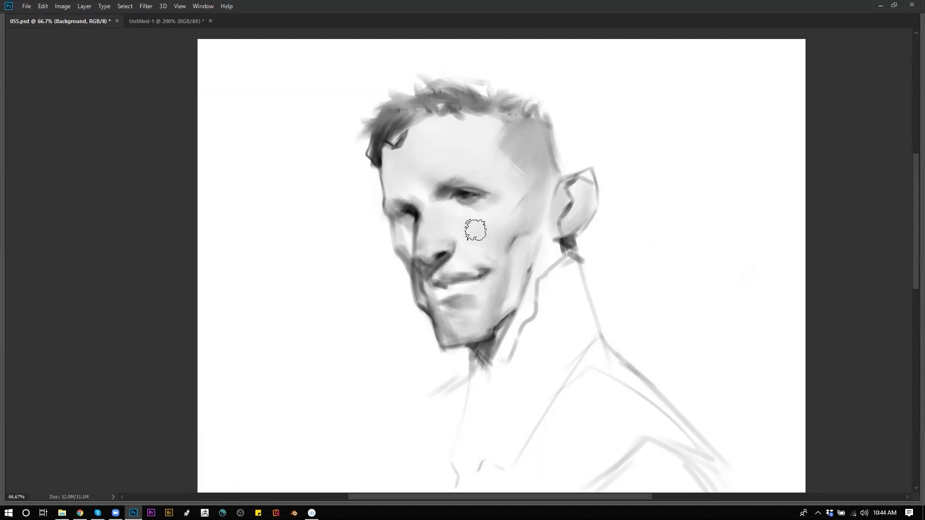
- Try a brush stroke across the forehead below the hairline and undo it
{"action": "key", "text": "v"}
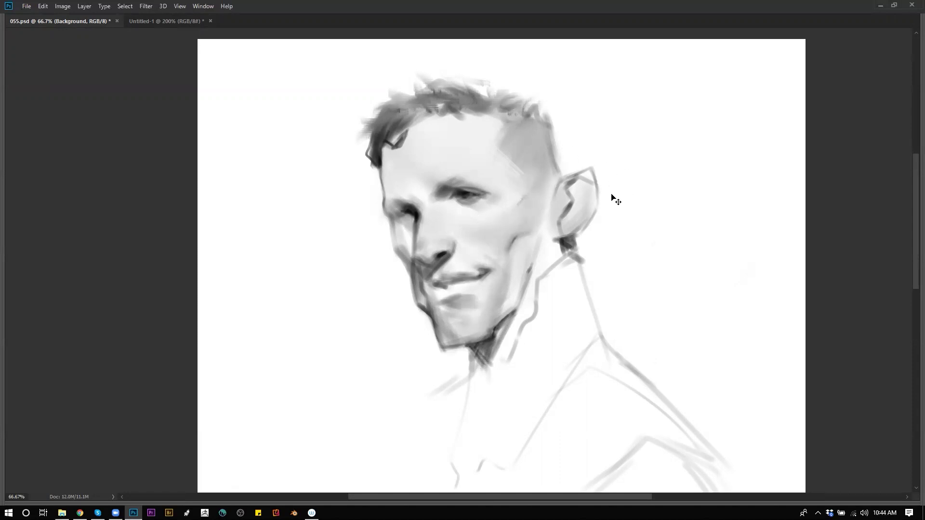
{"action": "key", "text": "b"}
{"action": "left_click_drag", "start_coordinate": [463, 125], "coordinate": [430, 151]}
{"action": "key", "text": "ctrl+z"}
- Save the current brush as a new preset including tool settings, and move it to third place in the STANDARD group
{"action": "key", "text": "ctrl+shift+x"}
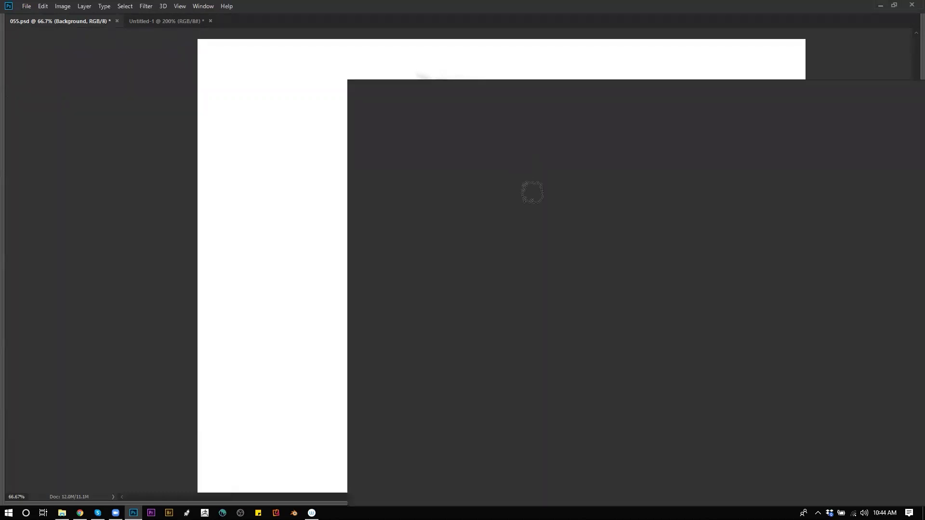
{"action": "left_click", "coordinate": [911, 111]}
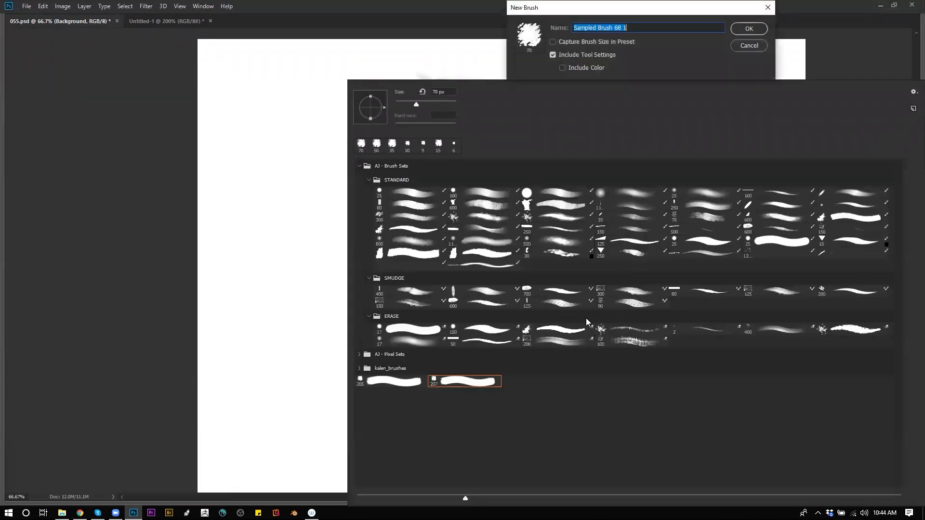
{"action": "left_click", "coordinate": [750, 29]}
{"action": "left_click_drag", "start_coordinate": [544, 296], "coordinate": [521, 193]}
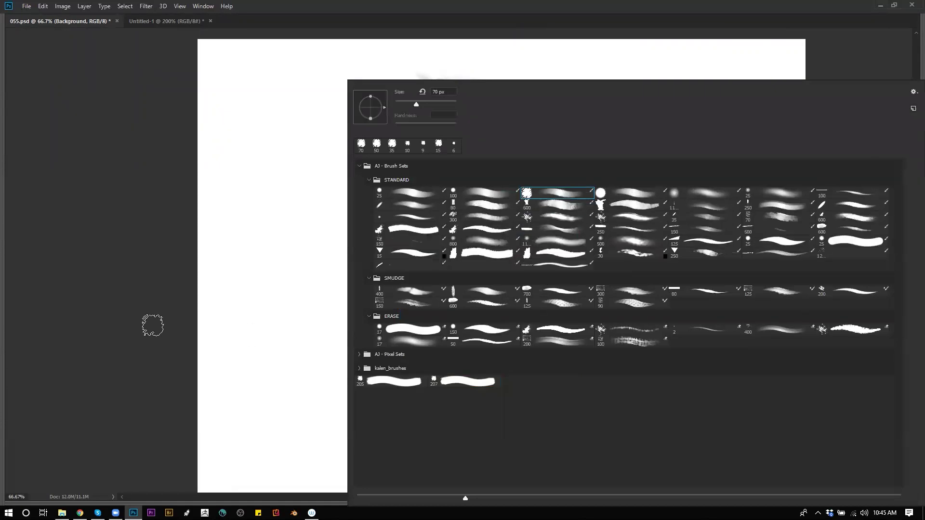
- Close the brush preset picker and restore the hidden panels
{"action": "key", "text": "Tab"}
{"action": "left_click", "coordinate": [137, 308]}
{"action": "key", "text": "Tab"}
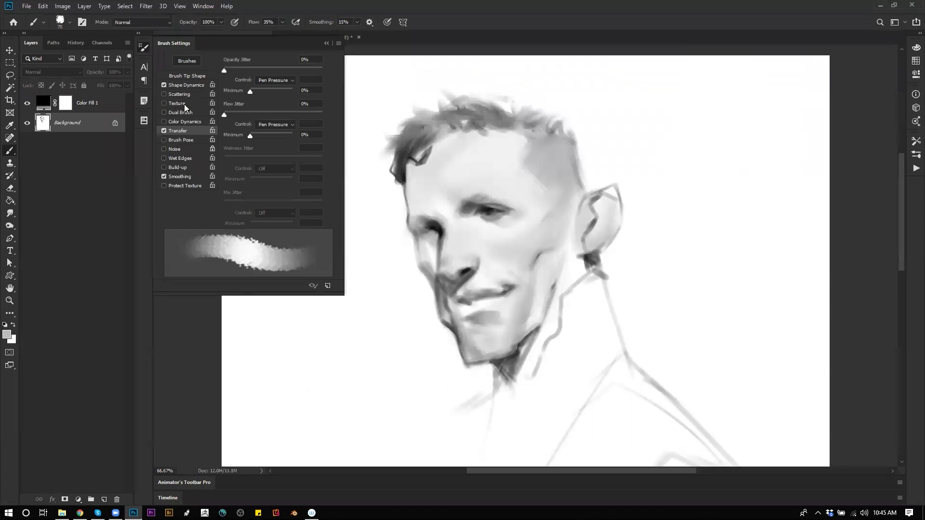
- Try the Texture option on the brush at a reduced depth, and switch it off again
{"action": "left_click", "coordinate": [188, 103]}
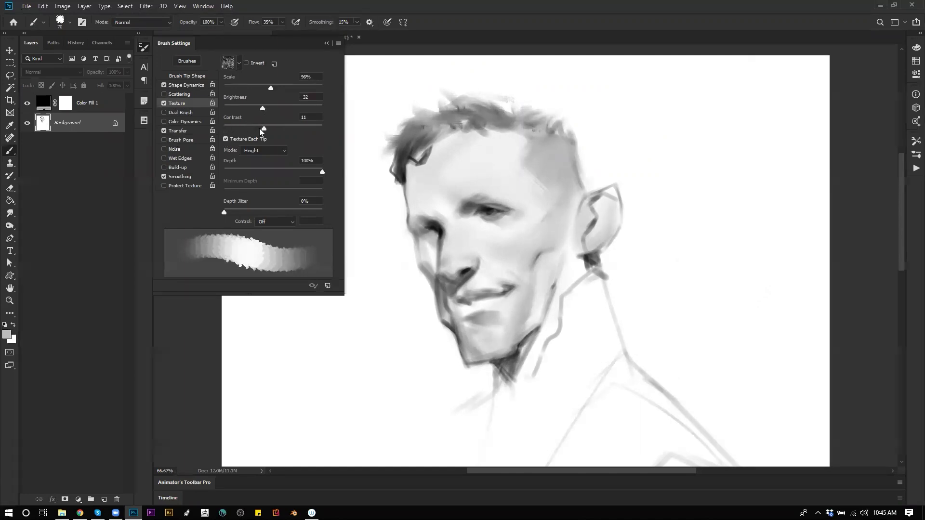
{"action": "left_click_drag", "start_coordinate": [259, 171], "coordinate": [233, 172]}
{"action": "left_click", "coordinate": [164, 104]}
- Enable Dual Brush and try several secondary tips, ending on the rough 70 px tip with 10% spacing
{"action": "left_click", "coordinate": [164, 114]}
{"action": "left_click", "coordinate": [192, 111]}
{"action": "left_click", "coordinate": [277, 109]}
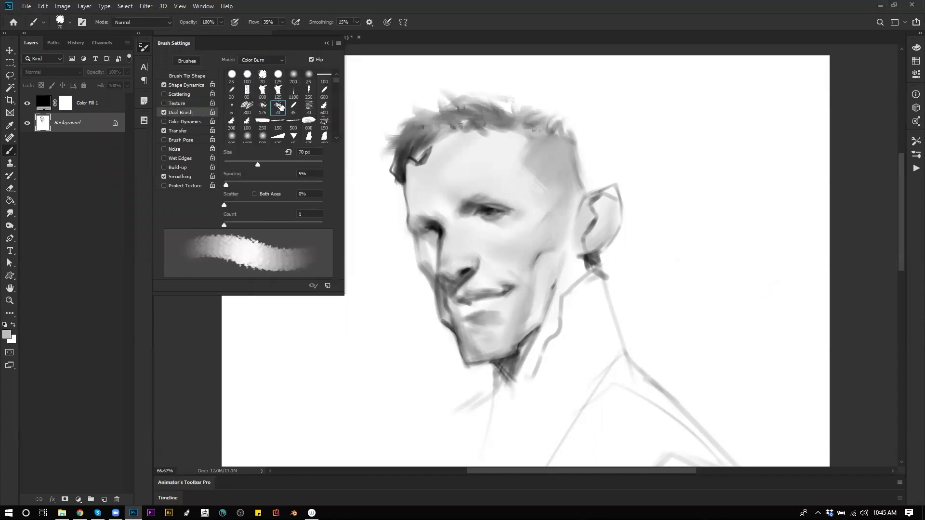
{"action": "left_click", "coordinate": [309, 92]}
{"action": "left_click", "coordinate": [325, 123]}
{"action": "left_click", "coordinate": [309, 108]}
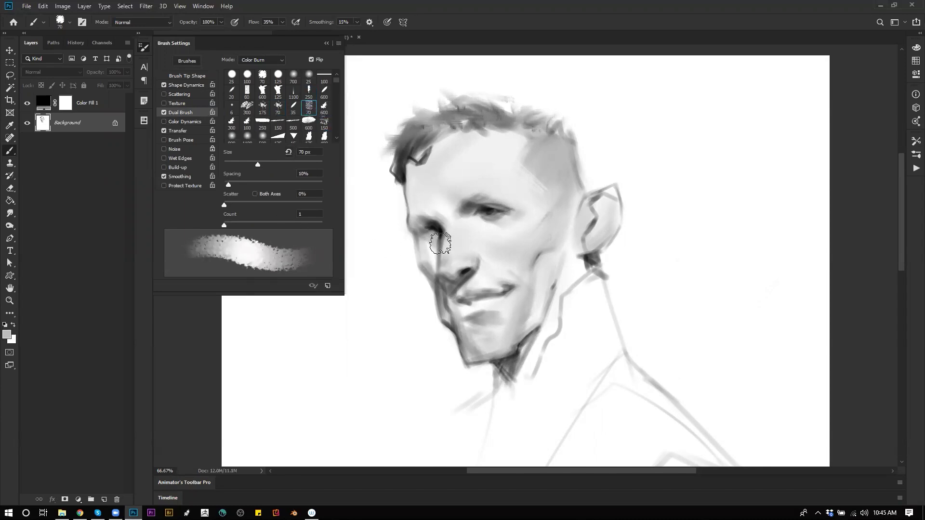
- Reset the foreground and background colors to black and white and enlarge the brush to 125 px
{"action": "key", "text": "d"}
{"action": "key", "text": "bracketright"}
{"action": "key", "text": "bracketright"}
{"action": "key", "text": "bracketright"}
{"action": "key", "text": "bracketright"}
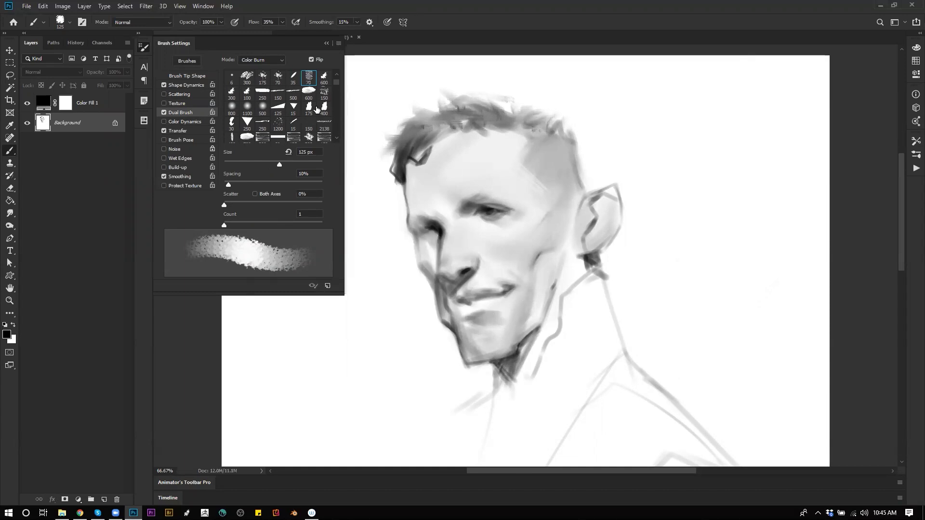
- Try the 300 px secondary tip at 182 px size and 19% spacing, and turn Dual Brush off
{"action": "scroll", "coordinate": [336, 81], "scroll_direction": "up", "scroll_amount": 2}
{"action": "left_click", "coordinate": [247, 107]}
{"action": "left_click_drag", "start_coordinate": [270, 162], "coordinate": [296, 161]}
{"action": "left_click_drag", "start_coordinate": [248, 183], "coordinate": [234, 180]}
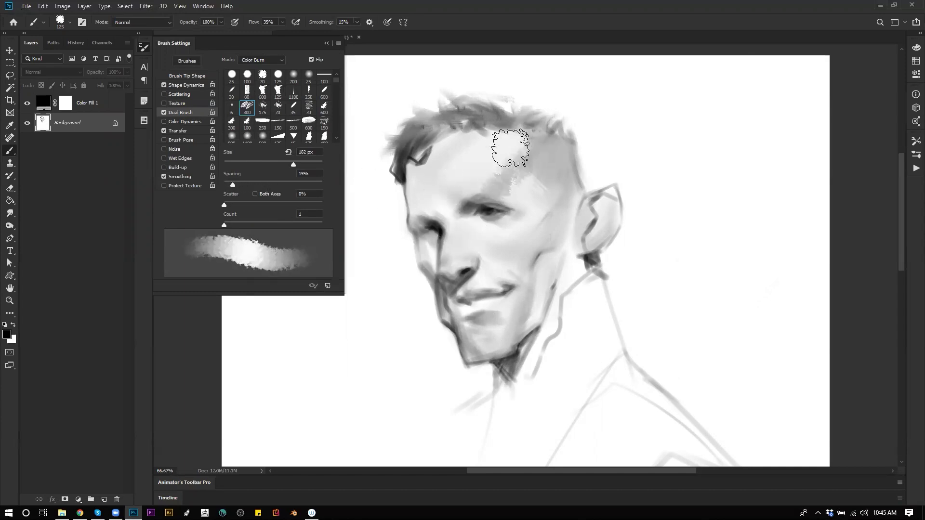
{"action": "left_click", "coordinate": [164, 113]}
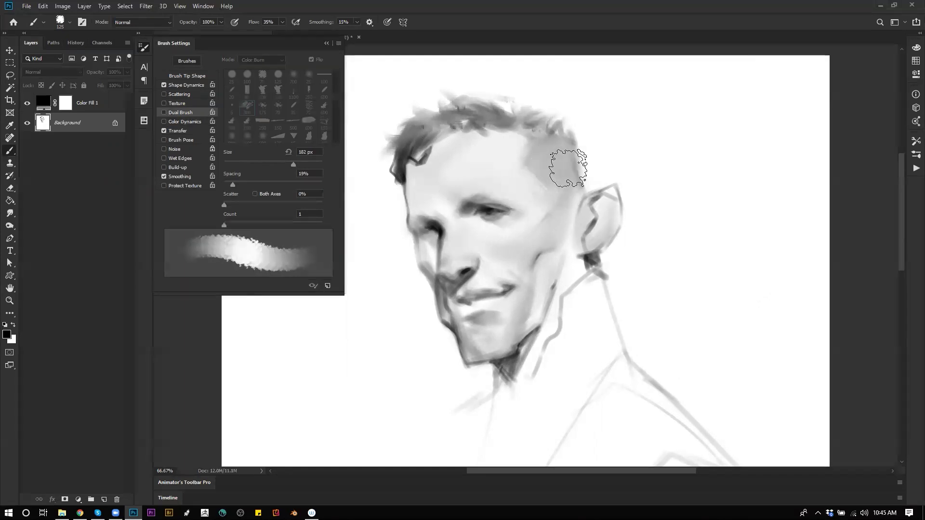
- Close the brush settings, hide all panels and flip the canvas horizontally
{"action": "key", "text": "F5"}
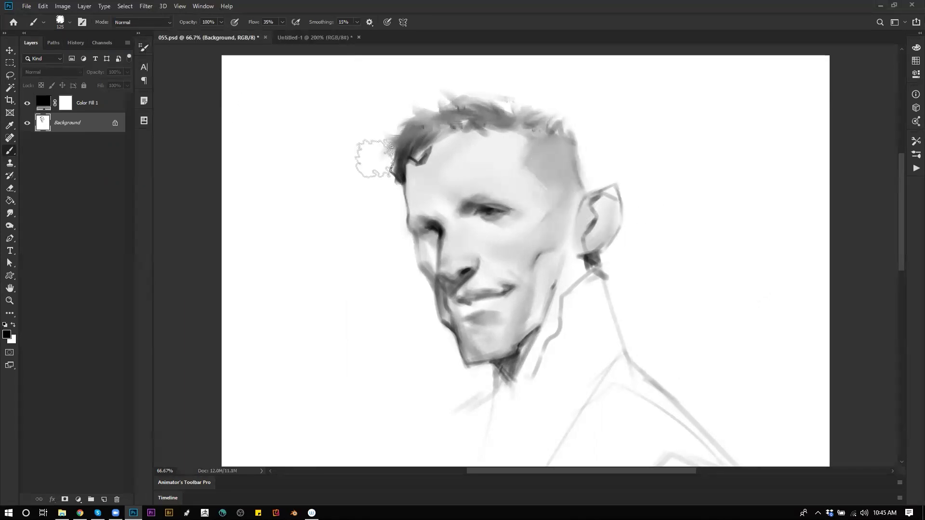
{"action": "key", "text": "Tab"}
{"action": "key", "text": "h"}
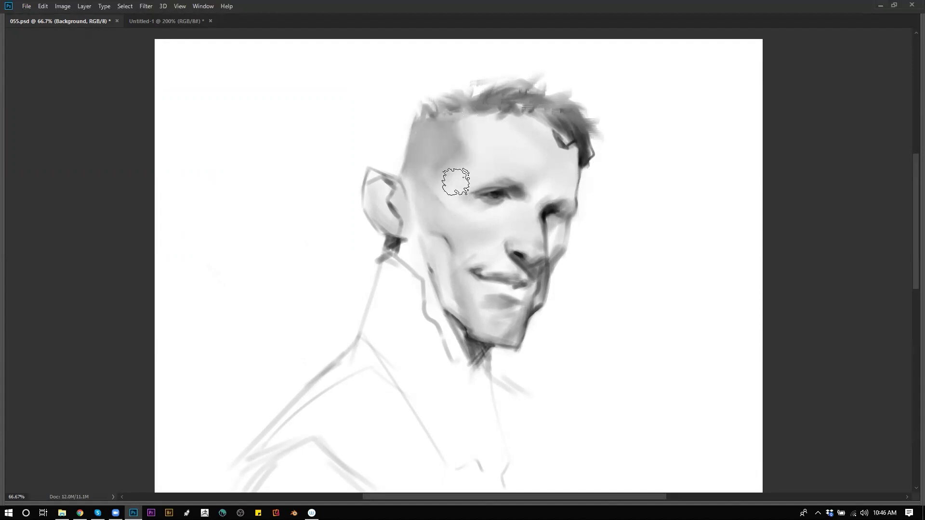
- Examine the portrait's proportions and values in both mirrored orientations, at reduced and closer zoom
{"action": "left_click_drag", "start_coordinate": [481, 237], "coordinate": [446, 165]}
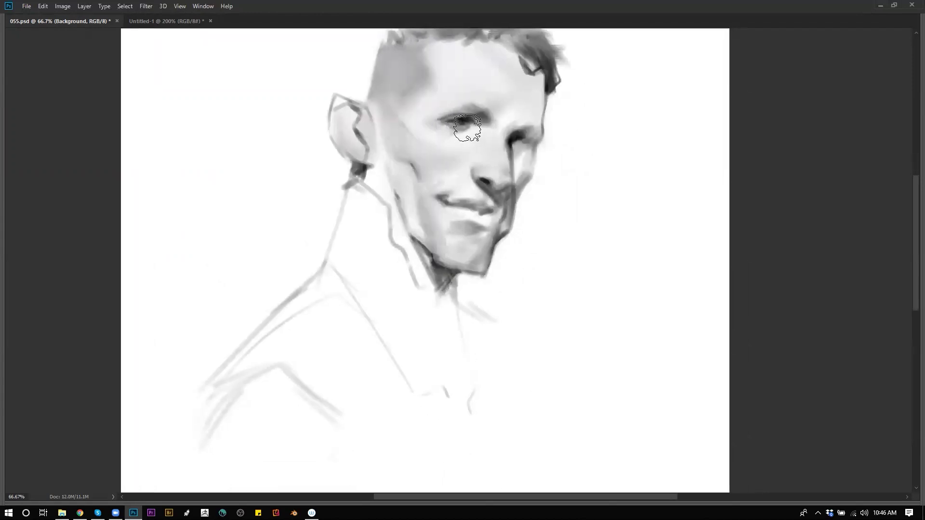
{"action": "key", "text": "["}
{"action": "key", "text": "["}
{"action": "key", "text": "["}
{"action": "key", "text": "["}
{"action": "key", "text": "["}
{"action": "key", "text": "ctrl+minus"}
{"action": "key", "text": "ctrl+minus"}
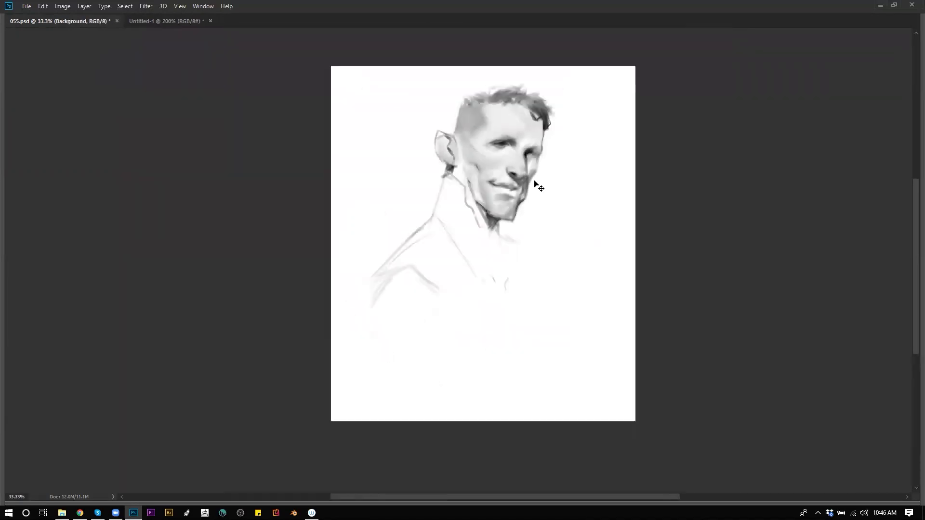
{"action": "key", "text": "ctrl+shift+h"}
{"action": "left_click", "coordinate": [463, 169]}
{"action": "left_click", "coordinate": [462, 169]}
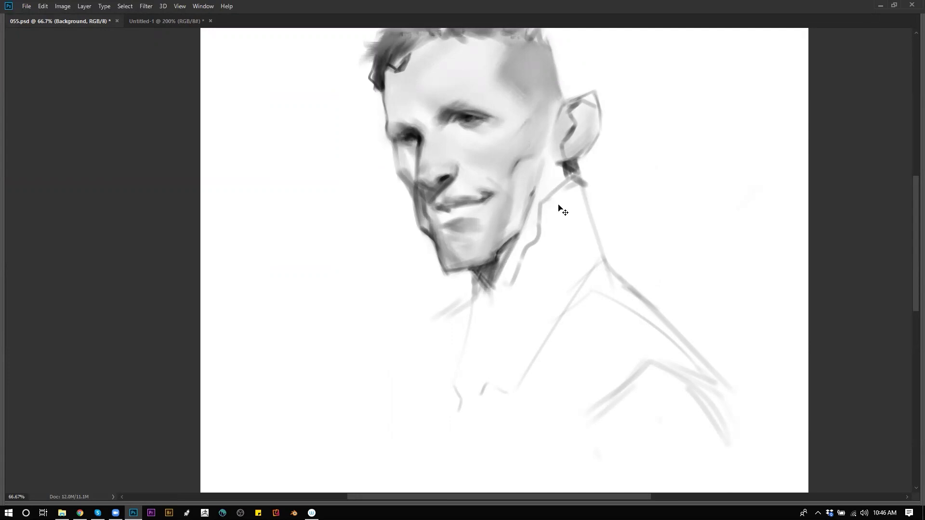
{"action": "key", "text": "ctrl+shift+h"}
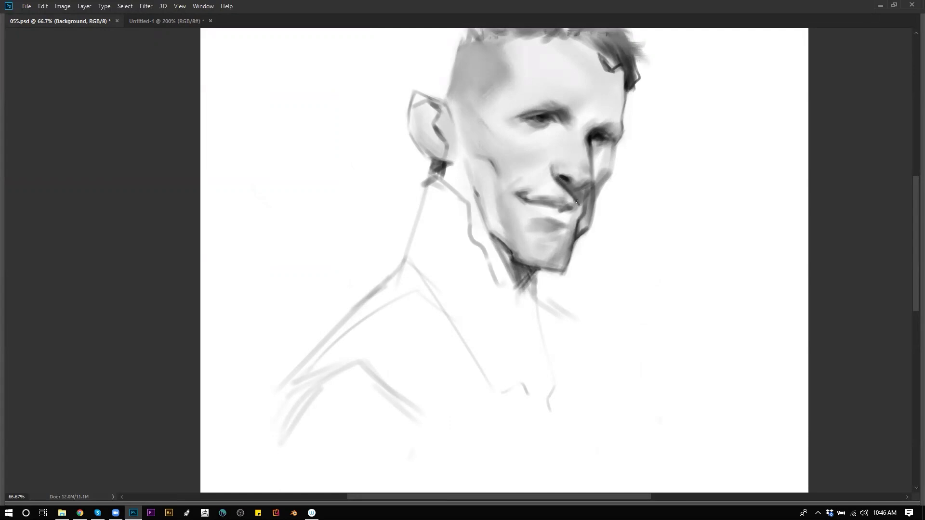
- Darken the shadow from the nose down the far side of the mouth, undoing the last stroke
{"action": "mouse_move", "coordinate": [559, 182]}
{"action": "left_mouse_down"}
{"action": "mouse_move", "coordinate": [585, 194]}
{"action": "mouse_move", "coordinate": [575, 193]}
{"action": "mouse_move", "coordinate": [588, 184]}
{"action": "mouse_move", "coordinate": [588, 198]}
{"action": "mouse_move", "coordinate": [596, 145]}
{"action": "mouse_move", "coordinate": [594, 208]}
{"action": "mouse_move", "coordinate": [604, 182]}
{"action": "mouse_move", "coordinate": [570, 250]}
{"action": "mouse_move", "coordinate": [575, 227]}
{"action": "mouse_move", "coordinate": [564, 234]}
{"action": "mouse_move", "coordinate": [562, 274]}
{"action": "mouse_move", "coordinate": [572, 231]}
{"action": "mouse_move", "coordinate": [564, 266]}
{"action": "left_mouse_up"}
{"action": "key", "text": "ctrl+z"}
{"action": "left_click", "coordinate": [581, 279], "text": "alt"}
{"action": "left_click", "coordinate": [582, 278], "text": "alt"}
- Flip the canvas and darken the far edge of the forehead down to the brow
{"action": "key", "text": "ctrl+shift+h"}
{"action": "left_click", "coordinate": [507, 230], "text": "ctrl"}
{"action": "left_click", "coordinate": [510, 223], "text": "ctrl"}
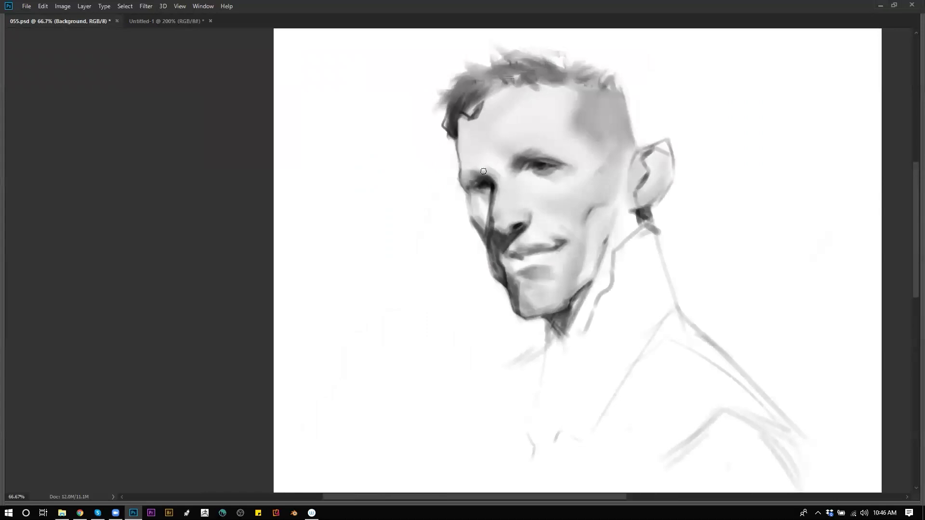
{"action": "left_click_drag", "start_coordinate": [460, 165], "coordinate": [460, 180]}
{"action": "mouse_move", "coordinate": [456, 145]}
{"action": "left_mouse_down"}
{"action": "mouse_move", "coordinate": [466, 176]}
{"action": "mouse_move", "coordinate": [451, 122]}
{"action": "mouse_move", "coordinate": [465, 172]}
{"action": "mouse_move", "coordinate": [459, 142]}
{"action": "mouse_move", "coordinate": [470, 177]}
{"action": "left_mouse_up"}
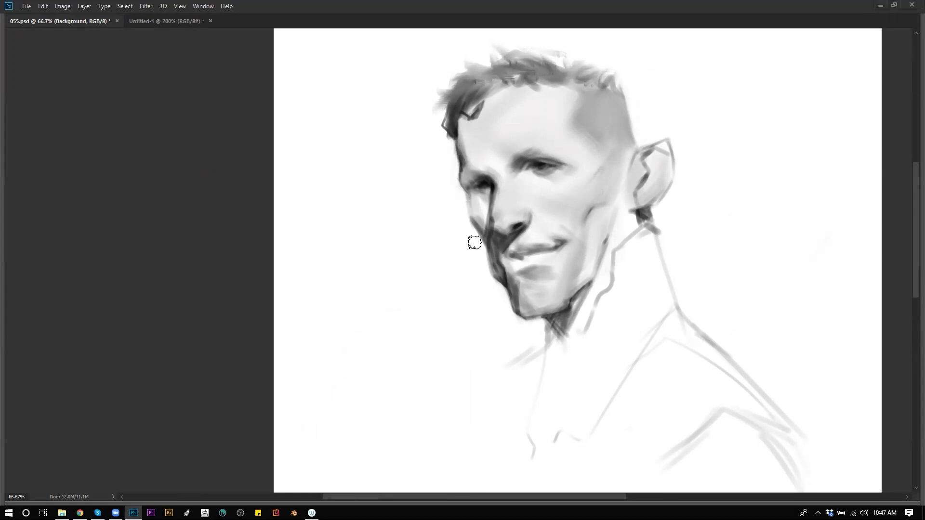
- Refine the far forehead edge beside the eye with a smaller brush on the flipped canvas, undoing the last stroke
{"action": "key", "text": "ctrl+minus"}
{"action": "key", "text": "ctrl+minus"}
{"action": "key", "text": "ctrl+minus"}
{"action": "key", "text": "ctrl+f"}
{"action": "left_click", "coordinate": [577, 266], "text": "ctrl"}
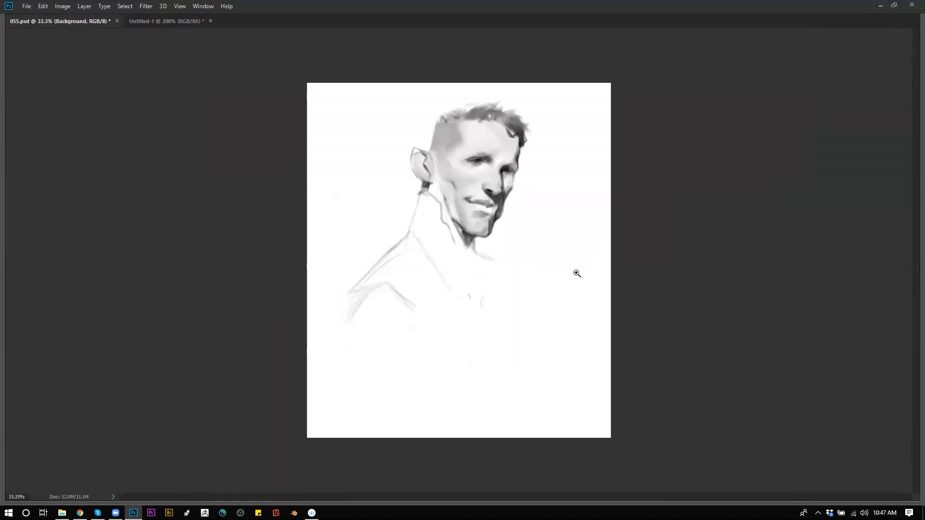
{"action": "left_click", "coordinate": [576, 273], "text": "ctrl"}
{"action": "mouse_move", "coordinate": [524, 117]}
{"action": "left_mouse_down"}
{"action": "mouse_move", "coordinate": [533, 118]}
{"action": "mouse_move", "coordinate": [535, 154]}
{"action": "left_mouse_up"}
{"action": "key", "text": "bracketleft"}
{"action": "key", "text": "bracketleft"}
{"action": "key", "text": "bracketleft"}
{"action": "key", "text": "bracketleft"}
{"action": "key", "text": "bracketleft"}
{"action": "key", "text": "ctrl+z"}
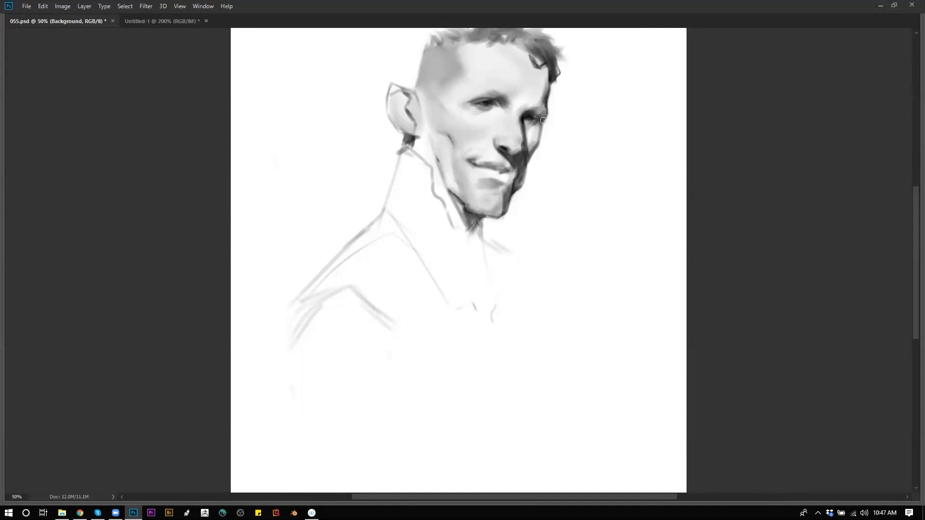
- Flip the canvas and shade the cheek hollow toward the near mouth corner with a larger brush
{"action": "left_click", "coordinate": [545, 184], "text": "alt"}
{"action": "left_click", "coordinate": [545, 183], "text": "alt"}
{"action": "key", "text": "ctrl+shift+h"}
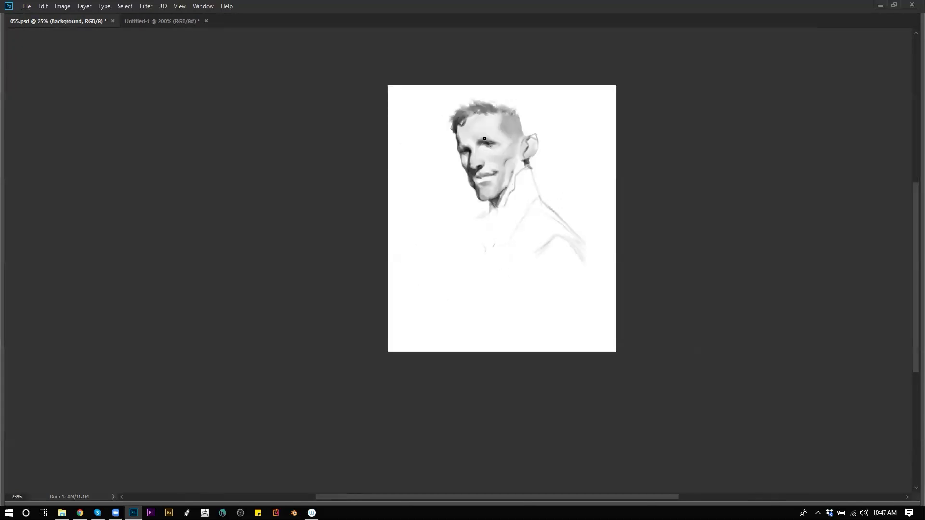
{"action": "scroll", "coordinate": [490, 144], "scroll_direction": "up", "scroll_amount": 2}
{"action": "key", "text": "bracketright"}
{"action": "key", "text": "bracketright"}
{"action": "key", "text": "bracketright"}
{"action": "key", "text": "bracketright"}
{"action": "key", "text": "bracketright"}
{"action": "key", "text": "bracketright"}
{"action": "left_click_drag", "start_coordinate": [471, 174], "coordinate": [443, 195]}
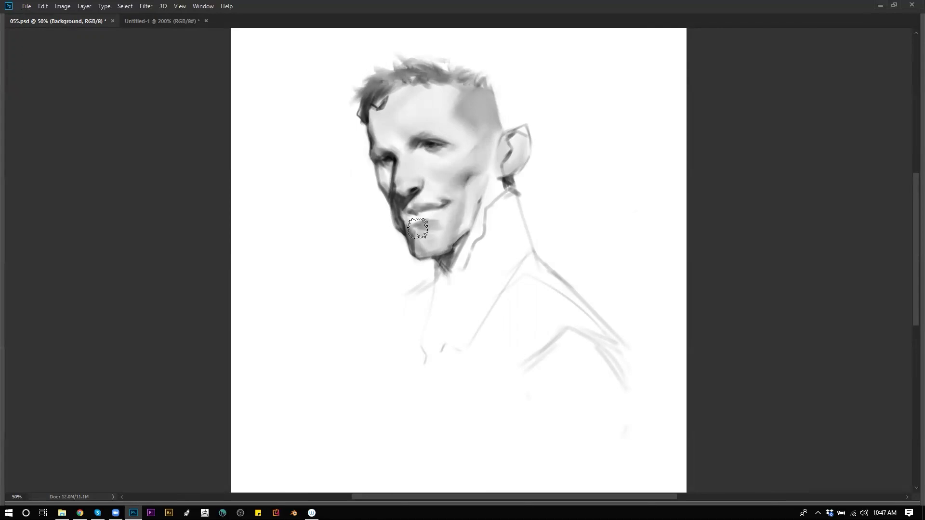
- Strengthen the line running from the front of the neck to the far shoulder with a small brush
{"action": "key", "text": "bracketleft"}
{"action": "key", "text": "bracketleft"}
{"action": "key", "text": "bracketleft"}
{"action": "key", "text": "bracketleft"}
{"action": "key", "text": "bracketleft"}
{"action": "key", "text": "bracketleft"}
{"action": "key", "text": "bracketleft"}
{"action": "key", "text": "bracketleft"}
{"action": "mouse_move", "coordinate": [433, 284]}
{"action": "left_mouse_down"}
{"action": "mouse_move", "coordinate": [403, 303]}
{"action": "mouse_move", "coordinate": [410, 299]}
{"action": "left_mouse_up"}
- Fill in the outlined fringe curl at the far temple with rough hair strokes
{"action": "key", "text": "e"}
{"action": "key", "text": "b"}
{"action": "mouse_move", "coordinate": [361, 112]}
{"action": "left_mouse_down"}
{"action": "mouse_move", "coordinate": [348, 120]}
{"action": "mouse_move", "coordinate": [361, 125]}
{"action": "mouse_move", "coordinate": [358, 107]}
{"action": "left_mouse_up"}
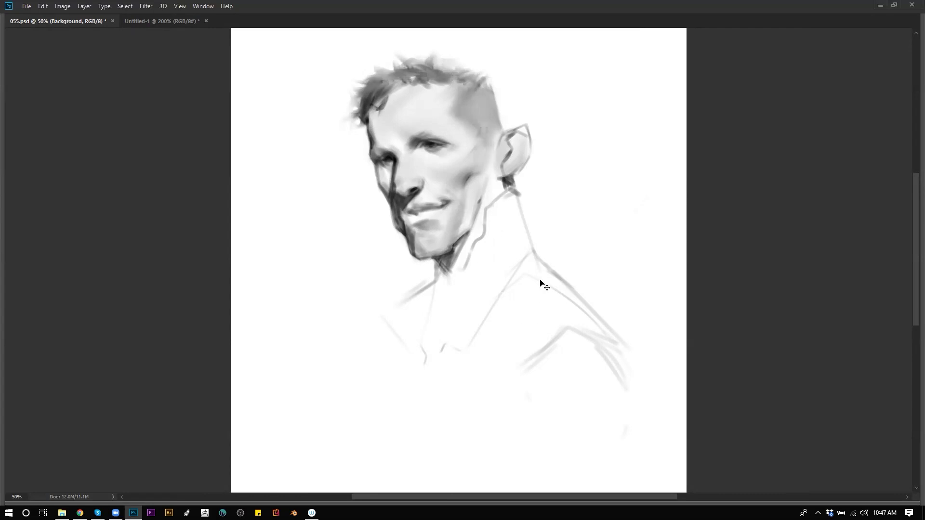
- Check the portrait mirrored, refine the shadow at the far mouth corner and shade the near side of the jaw
{"action": "key", "text": "ctrl+h"}
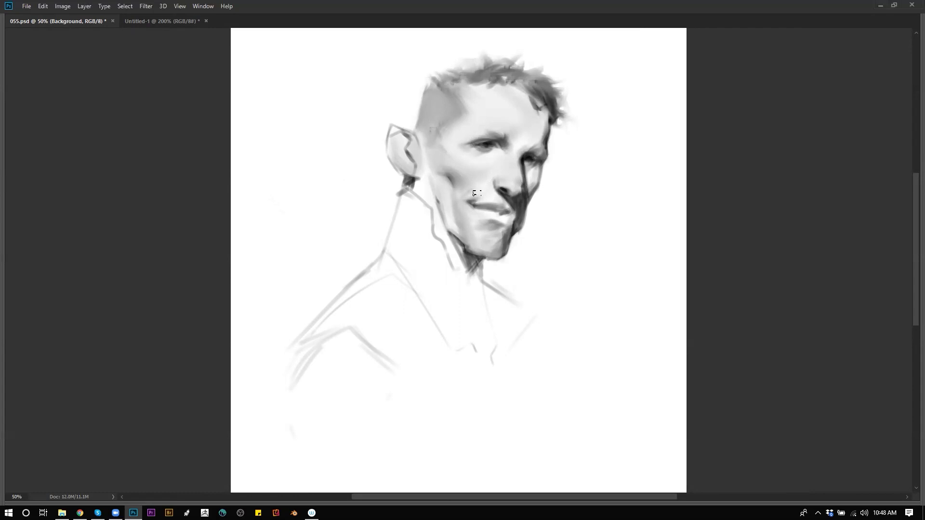
{"action": "key", "text": "ctrl+shift+h"}
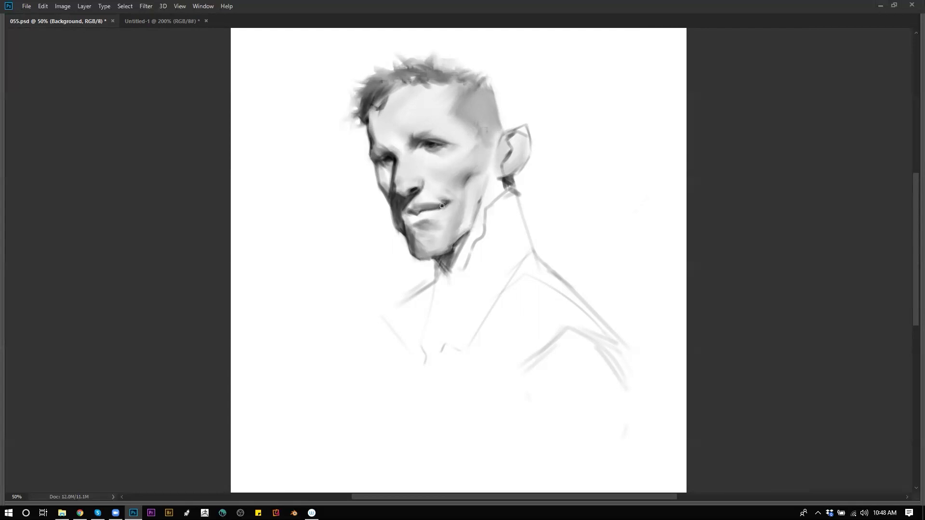
{"action": "key", "text": "ctrl+shift+h"}
{"action": "left_click_drag", "start_coordinate": [511, 195], "coordinate": [513, 216]}
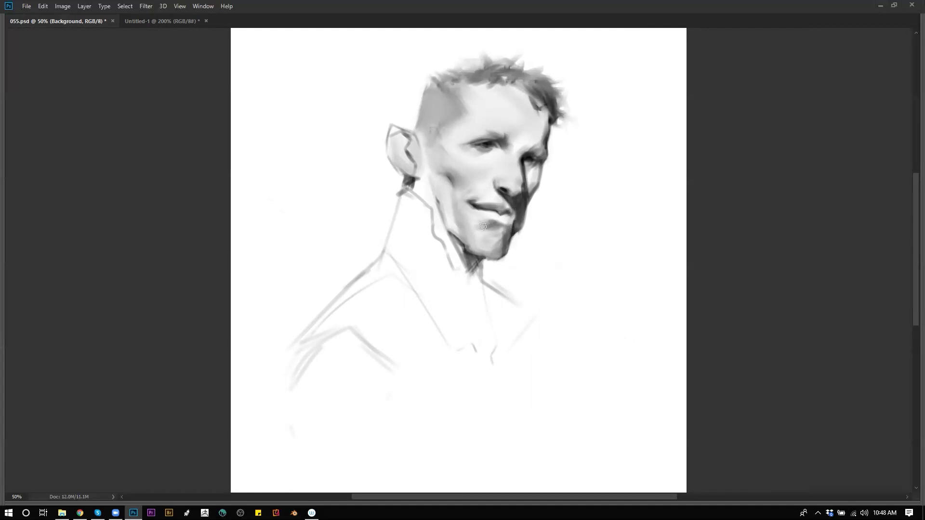
{"action": "left_click_drag", "start_coordinate": [462, 232], "coordinate": [468, 243]}
- Shade the ear's rim and lobe, blending its sketch outline into gray tones
{"action": "key", "text": "["}
{"action": "mouse_move", "coordinate": [392, 128]}
{"action": "left_mouse_down"}
{"action": "mouse_move", "coordinate": [389, 137]}
{"action": "mouse_move", "coordinate": [410, 141]}
{"action": "left_mouse_up"}
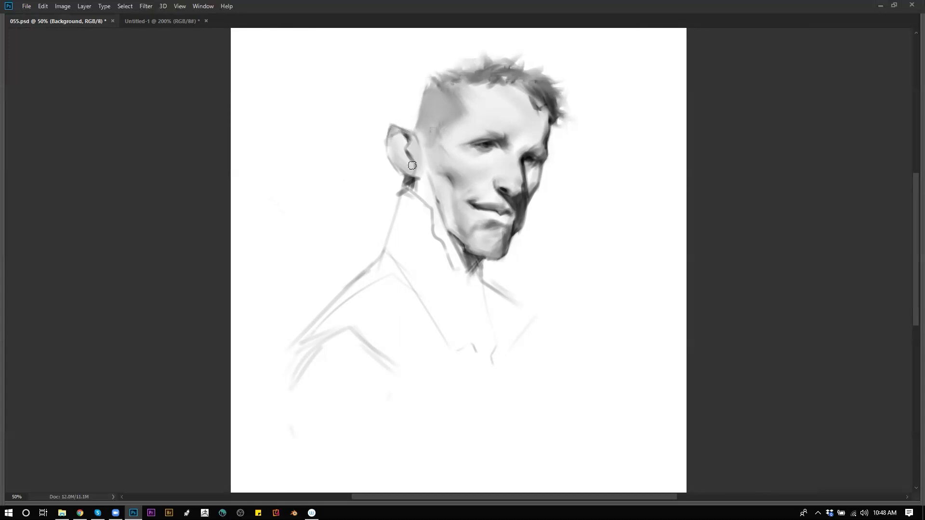
{"action": "mouse_move", "coordinate": [394, 161]}
{"action": "left_mouse_down"}
{"action": "mouse_move", "coordinate": [401, 138]}
{"action": "mouse_move", "coordinate": [421, 184]}
{"action": "left_mouse_up"}
{"action": "mouse_move", "coordinate": [419, 181]}
{"action": "left_mouse_down"}
{"action": "mouse_move", "coordinate": [405, 184]}
{"action": "mouse_move", "coordinate": [415, 196]}
{"action": "mouse_move", "coordinate": [394, 190]}
{"action": "mouse_move", "coordinate": [392, 208]}
{"action": "mouse_move", "coordinate": [413, 177]}
{"action": "mouse_move", "coordinate": [407, 181]}
{"action": "left_mouse_up"}
- Darken the near jaw edge and draw the back of the neck curving into the shoulder on the flipped canvas
{"action": "left_click", "coordinate": [383, 192], "text": "alt"}
{"action": "key", "text": "["}
{"action": "key", "text": "["}
{"action": "key", "text": "["}
{"action": "key", "text": "["}
{"action": "key", "text": "["}
{"action": "key", "text": "ctrl+shift+h"}
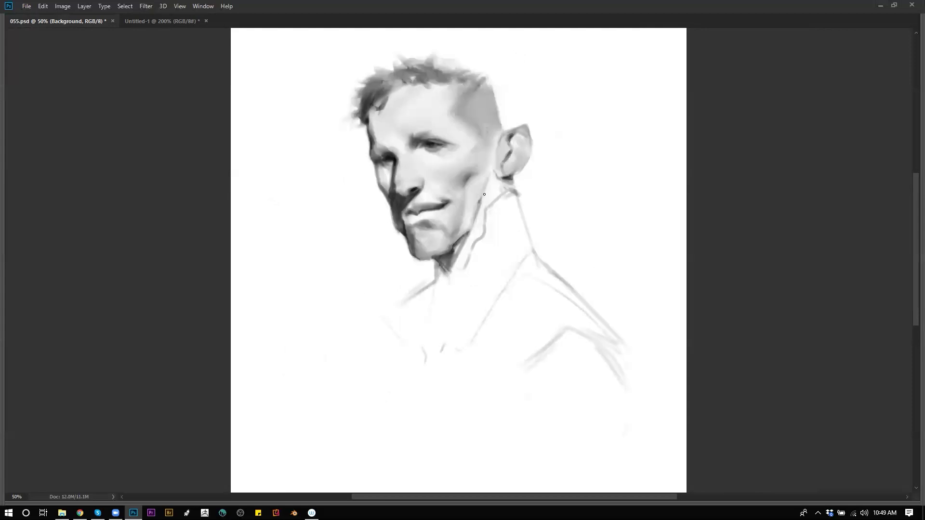
{"action": "mouse_move", "coordinate": [475, 219]}
{"action": "left_mouse_down"}
{"action": "mouse_move", "coordinate": [457, 248]}
{"action": "mouse_move", "coordinate": [467, 234]}
{"action": "left_mouse_up"}
{"action": "left_click_drag", "start_coordinate": [513, 189], "coordinate": [536, 249]}
{"action": "left_click_drag", "start_coordinate": [520, 212], "coordinate": [549, 266]}
{"action": "left_click_drag", "start_coordinate": [528, 230], "coordinate": [551, 276]}
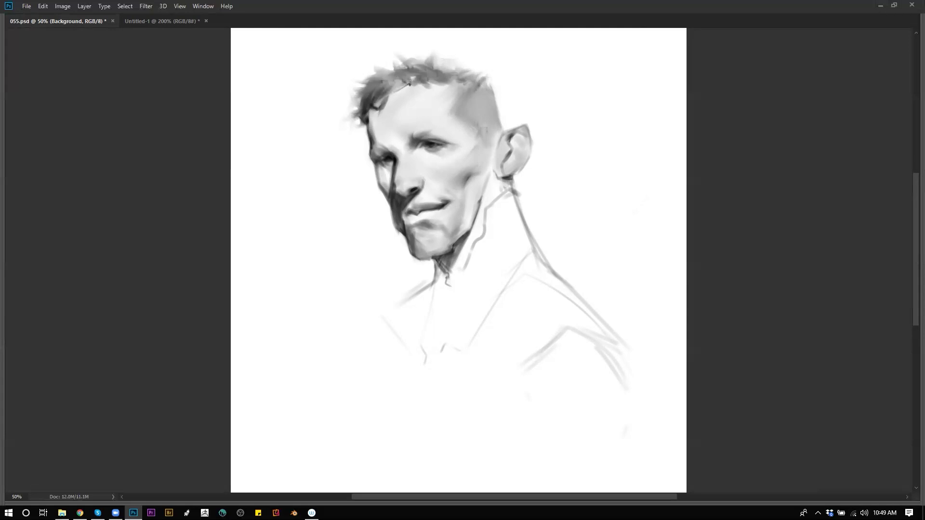
{"action": "key", "text": "ctrl+shift+h"}
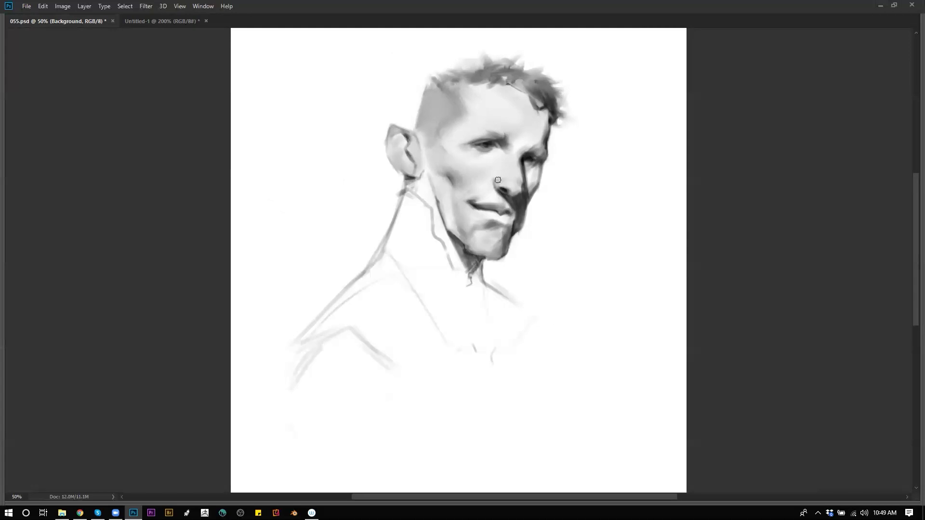
{"action": "key", "text": "bracketright"}
{"action": "key", "text": "bracketright"}
{"action": "key", "text": "v"}
{"action": "key", "text": "b"}
{"action": "key", "text": "ctrl+shift+h"}
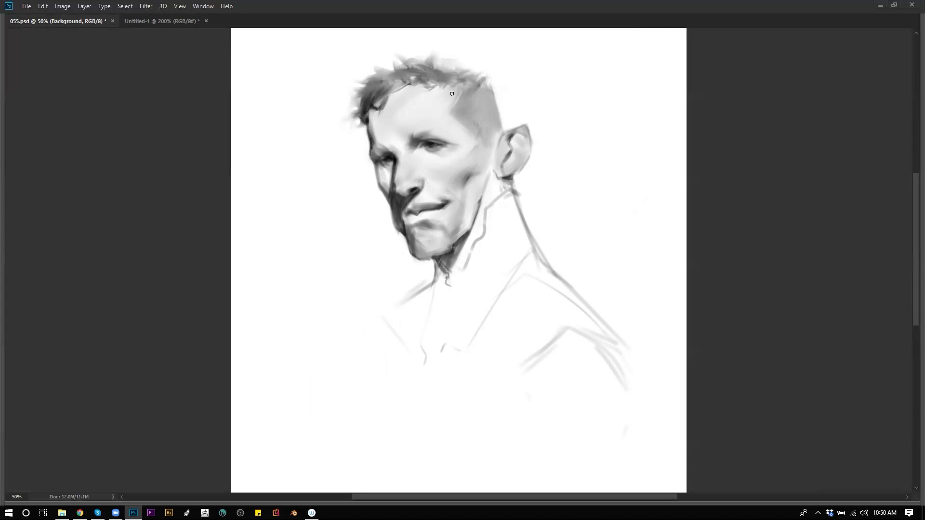
- Flip the canvas, blend the hairline across the forehead and touch up the far temple below the fringe
{"action": "key", "text": "ctrl+shift+h"}
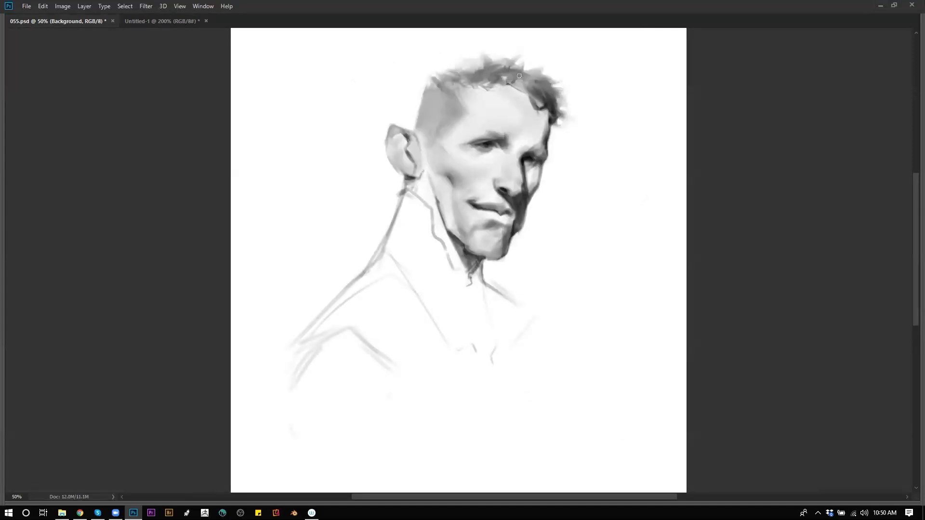
{"action": "mouse_move", "coordinate": [497, 82]}
{"action": "left_mouse_down"}
{"action": "mouse_move", "coordinate": [533, 76]}
{"action": "mouse_move", "coordinate": [506, 81]}
{"action": "mouse_move", "coordinate": [540, 99]}
{"action": "left_mouse_up"}
{"action": "key", "text": "["}
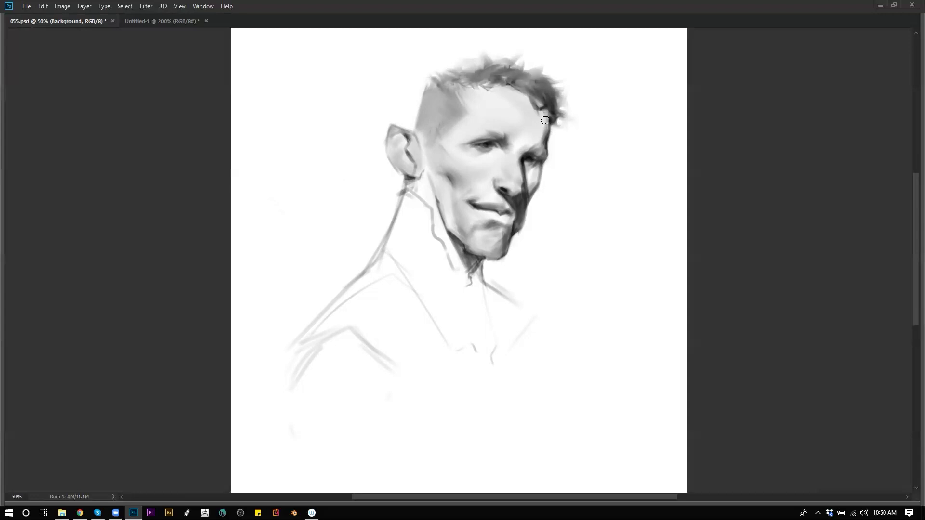
{"action": "left_click_drag", "start_coordinate": [545, 112], "coordinate": [547, 131]}
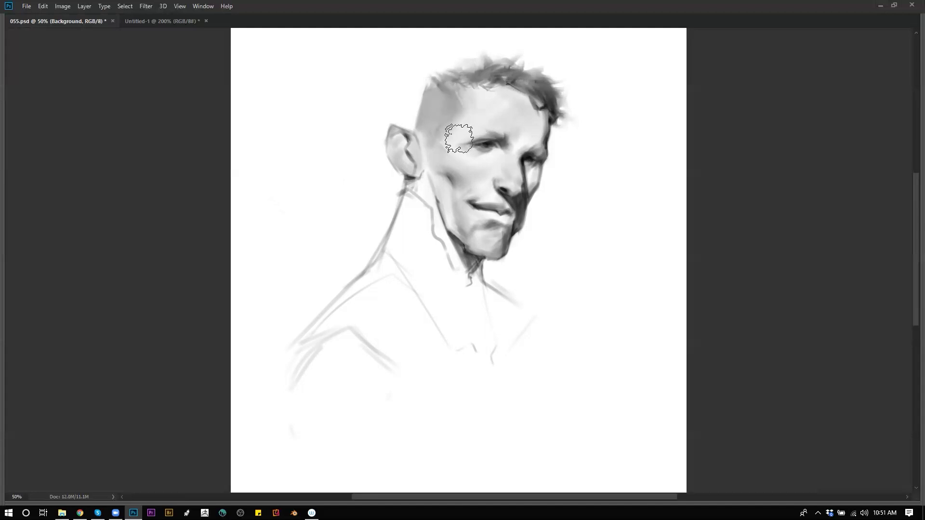
- Darken the far cheek contour down toward the chin and rework the near mouth corner
{"action": "key", "text": "ctrl+shift+h"}
{"action": "left_click", "coordinate": [484, 203], "text": "alt"}
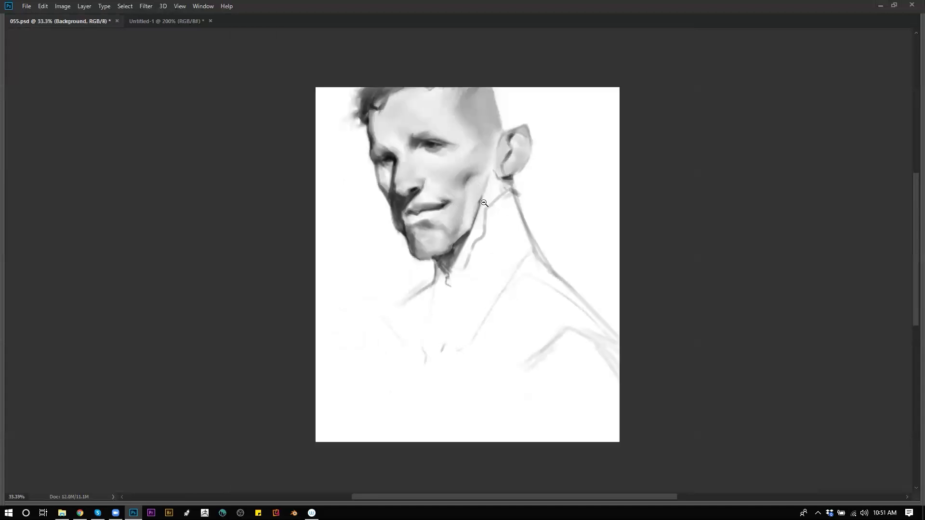
{"action": "left_click", "coordinate": [502, 206]}
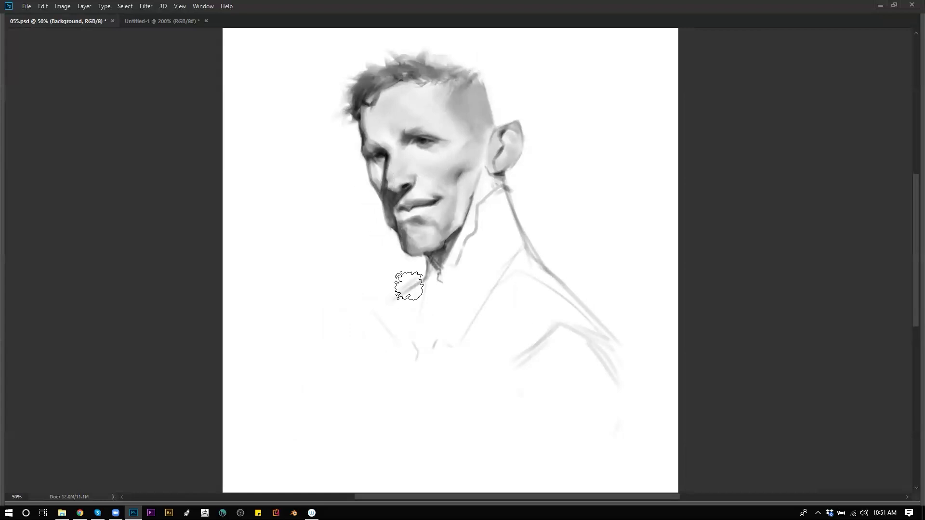
{"action": "key", "text": "h"}
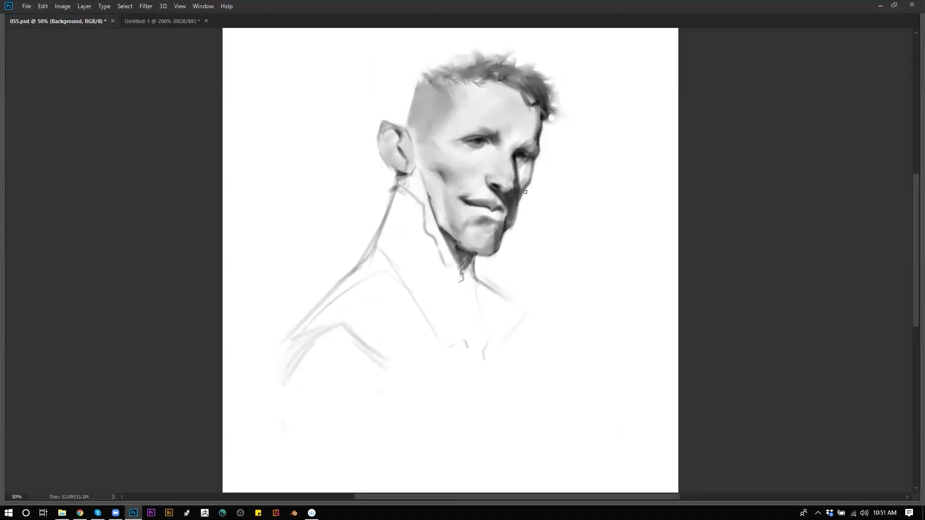
{"action": "left_click_drag", "start_coordinate": [524, 200], "coordinate": [499, 246]}
{"action": "mouse_move", "coordinate": [478, 214]}
{"action": "left_mouse_down"}
{"action": "mouse_move", "coordinate": [471, 188]}
{"action": "mouse_move", "coordinate": [482, 190]}
{"action": "mouse_move", "coordinate": [466, 198]}
{"action": "left_mouse_up"}
- Block in a light gray tone over the neck below the ear and jaw with an enlarged brush
{"action": "key", "text": "bracketright"}
{"action": "key", "text": "bracketright"}
{"action": "key", "text": "bracketright"}
{"action": "key", "text": "bracketright"}
{"action": "key", "text": "bracketright"}
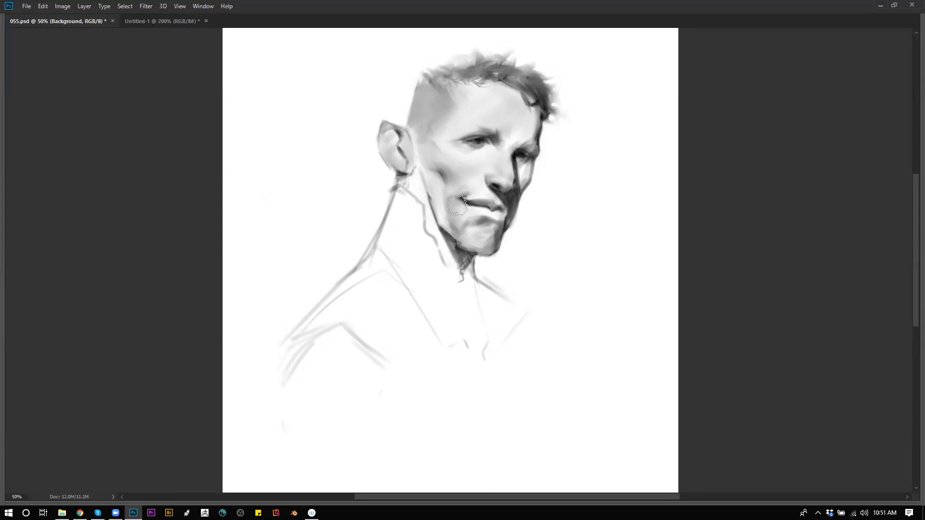
{"action": "left_click_drag", "start_coordinate": [432, 198], "coordinate": [458, 236]}
{"action": "mouse_move", "coordinate": [410, 177]}
{"action": "left_mouse_down"}
{"action": "mouse_move", "coordinate": [466, 291]}
{"action": "mouse_move", "coordinate": [434, 220]}
{"action": "left_mouse_up"}
{"action": "mouse_move", "coordinate": [461, 285]}
{"action": "left_mouse_down"}
{"action": "mouse_move", "coordinate": [432, 223]}
{"action": "mouse_move", "coordinate": [425, 244]}
{"action": "mouse_move", "coordinate": [416, 213]}
{"action": "mouse_move", "coordinate": [378, 254]}
{"action": "left_mouse_up"}
- Sample tones from the neck area and extend the soft shading down the back of the neck to the chest
{"action": "left_click", "coordinate": [412, 221], "text": "alt"}
{"action": "left_click", "coordinate": [387, 210], "text": "alt"}
{"action": "left_click_drag", "start_coordinate": [400, 194], "coordinate": [374, 260]}
{"action": "mouse_move", "coordinate": [391, 228]}
{"action": "left_mouse_down"}
{"action": "mouse_move", "coordinate": [407, 224]}
{"action": "mouse_move", "coordinate": [409, 331]}
{"action": "left_mouse_up"}
{"action": "key", "text": "bracketleft"}
{"action": "left_click_drag", "start_coordinate": [451, 295], "coordinate": [460, 313]}
- Paint along the slope from the neck base to the near shoulder with a smaller brush
{"action": "key", "text": "bracketleft"}
{"action": "key", "text": "bracketleft"}
{"action": "key", "text": "bracketleft"}
{"action": "key", "text": "bracketleft"}
{"action": "key", "text": "bracketleft"}
{"action": "key", "text": "bracketleft"}
{"action": "left_click_drag", "start_coordinate": [362, 265], "coordinate": [320, 320]}
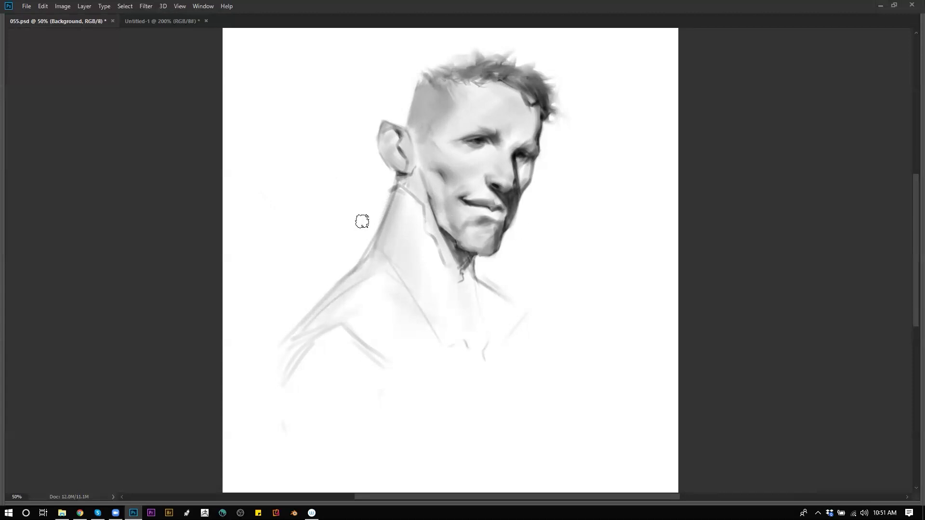
- Refine the back contour of the neck below the ear with a smaller brush
{"action": "key", "text": "bracketleft"}
{"action": "key", "text": "bracketleft"}
{"action": "left_click_drag", "start_coordinate": [394, 188], "coordinate": [375, 236]}
- Darken the front hair above the far temple with a much larger brush and mirror the canvas to check it
{"action": "key", "text": "]"}
{"action": "key", "text": "]"}
{"action": "key", "text": "]"}
{"action": "key", "text": "]"}
{"action": "key", "text": "]"}
{"action": "key", "text": "]"}
{"action": "key", "text": "]"}
{"action": "key", "text": "]"}
{"action": "key", "text": "]"}
{"action": "left_click_drag", "start_coordinate": [526, 79], "coordinate": [543, 100]}
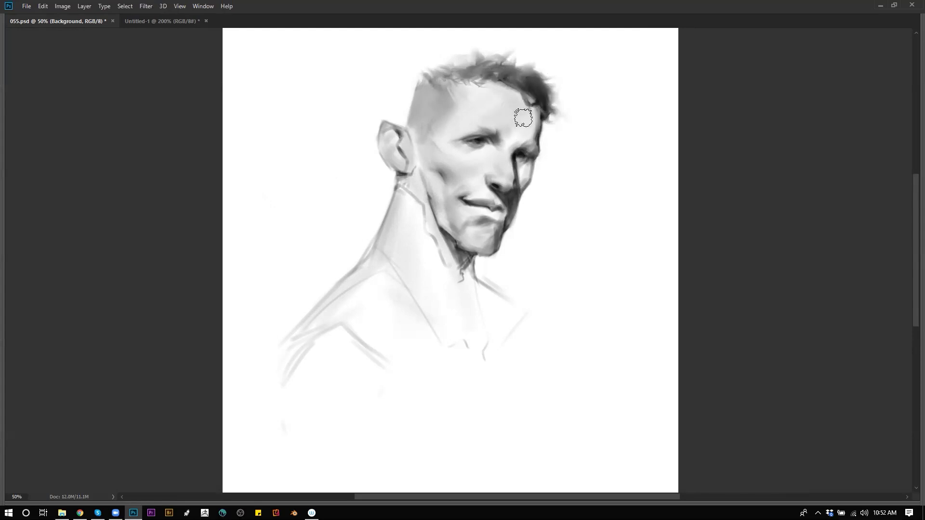
{"action": "key", "text": "ctrl+shift+h"}
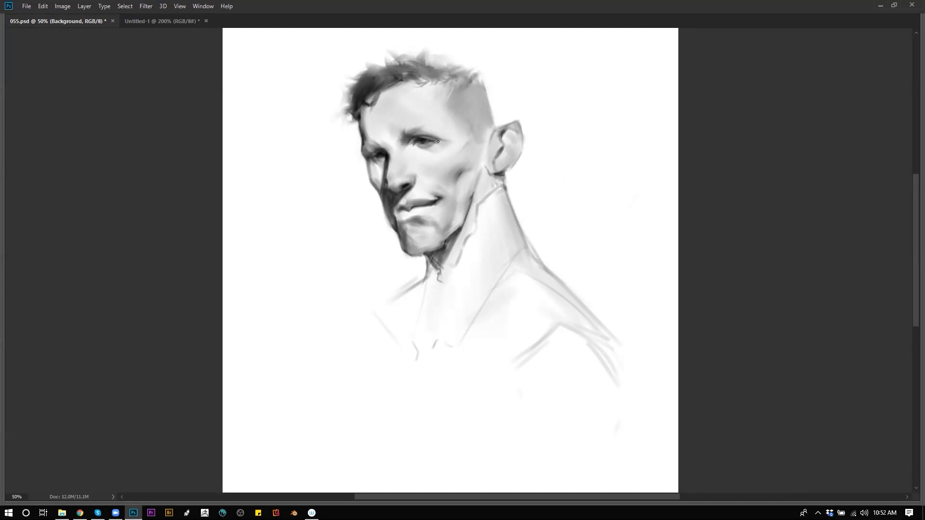
- Flip the canvas back and shade the side of the neck below the ear with a gray tone
{"action": "key", "text": "ctrl+shift+h"}
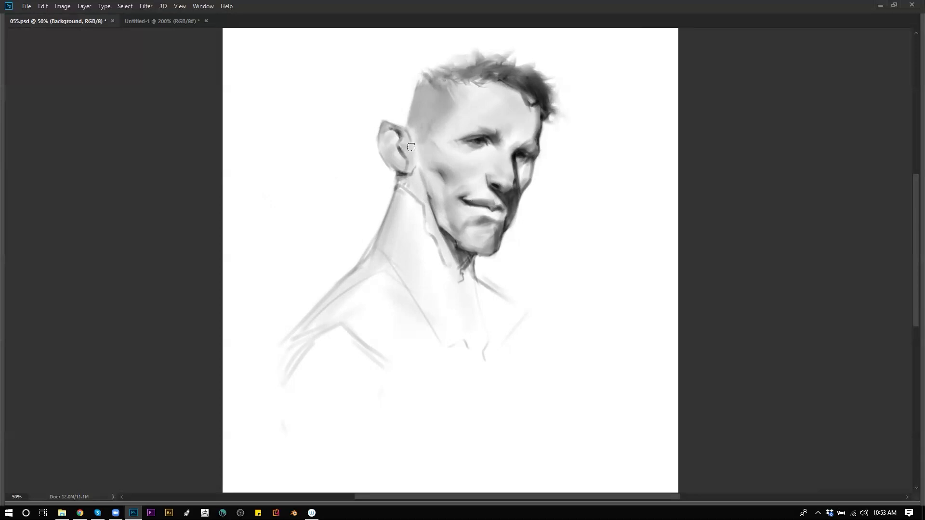
{"action": "left_click_drag", "start_coordinate": [403, 174], "coordinate": [412, 183]}
{"action": "mouse_move", "coordinate": [402, 192]}
{"action": "left_mouse_down"}
{"action": "mouse_move", "coordinate": [397, 233]}
{"action": "mouse_move", "coordinate": [392, 222]}
{"action": "mouse_move", "coordinate": [419, 203]}
{"action": "mouse_move", "coordinate": [423, 269]}
{"action": "mouse_move", "coordinate": [422, 233]}
{"action": "mouse_move", "coordinate": [432, 262]}
{"action": "left_mouse_up"}
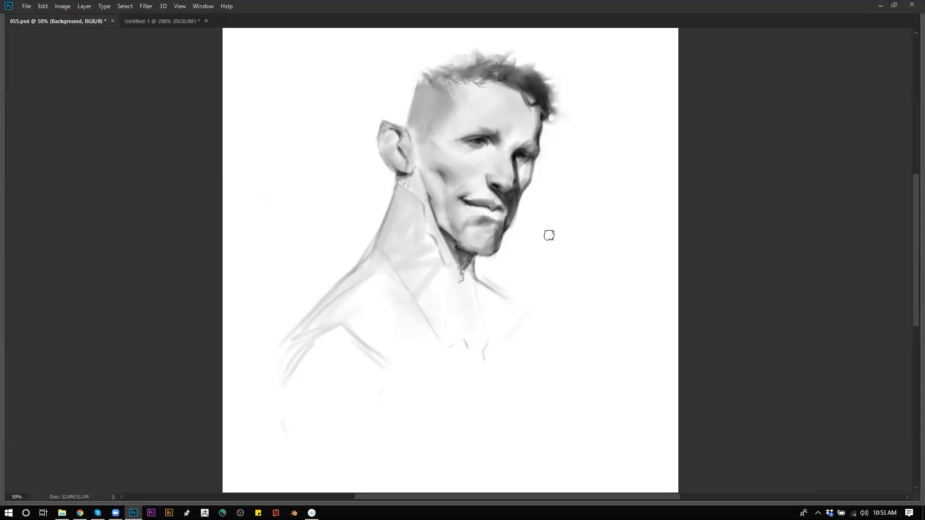
{"action": "key", "text": "ctrl+shift+h"}
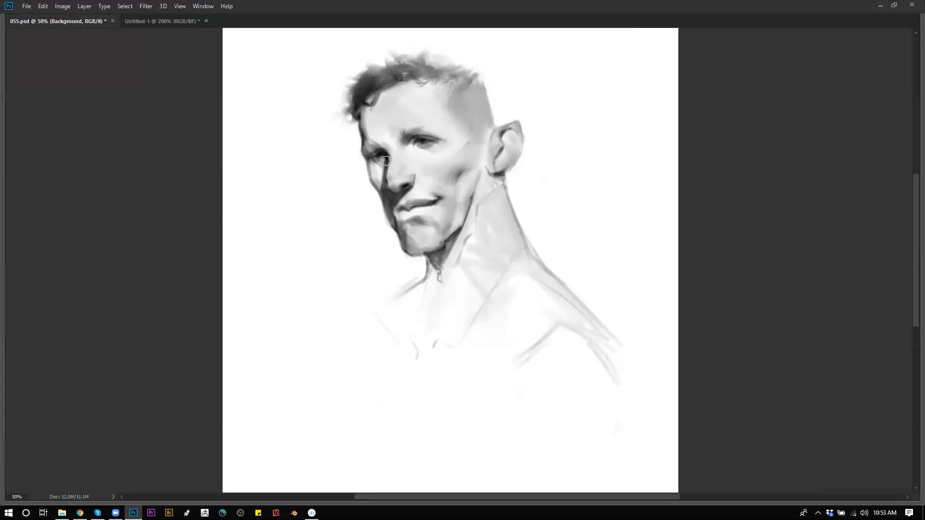
{"action": "key", "text": "["}
{"action": "key", "text": "["}
{"action": "key", "text": "["}
{"action": "key", "text": "["}
{"action": "key", "text": "["}
{"action": "mouse_move", "coordinate": [412, 257]}
{"action": "left_mouse_down"}
{"action": "mouse_move", "coordinate": [436, 250]}
{"action": "mouse_move", "coordinate": [407, 254]}
{"action": "left_mouse_up"}
{"action": "key", "text": "ctrl+z"}
{"action": "key", "text": "ctrl+shift+h"}
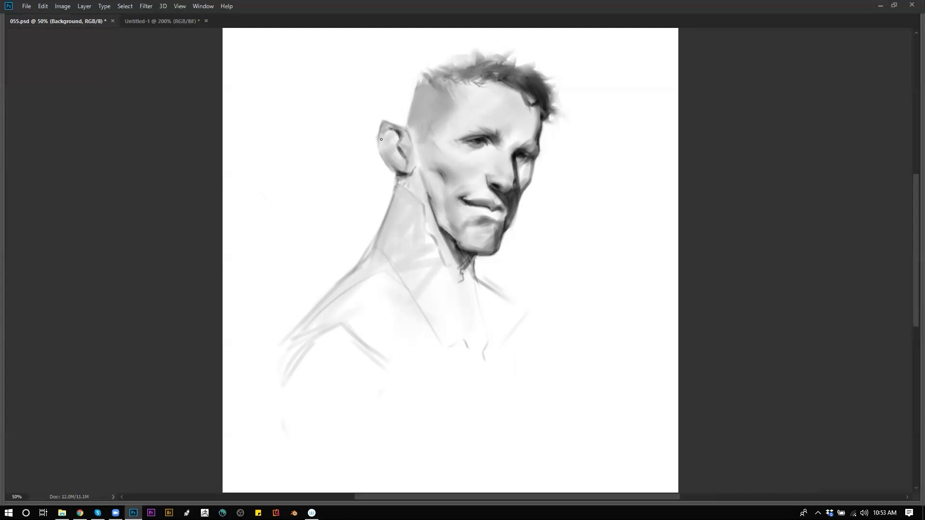
- Shade the inside of the ear with a small brush and soften the side of the head with an enlarged brush
{"action": "left_click_drag", "start_coordinate": [388, 154], "coordinate": [404, 167]}
{"action": "key", "text": "bracketright"}
{"action": "key", "text": "bracketright"}
{"action": "key", "text": "bracketright"}
{"action": "key", "text": "bracketright"}
{"action": "key", "text": "bracketright"}
{"action": "key", "text": "bracketright"}
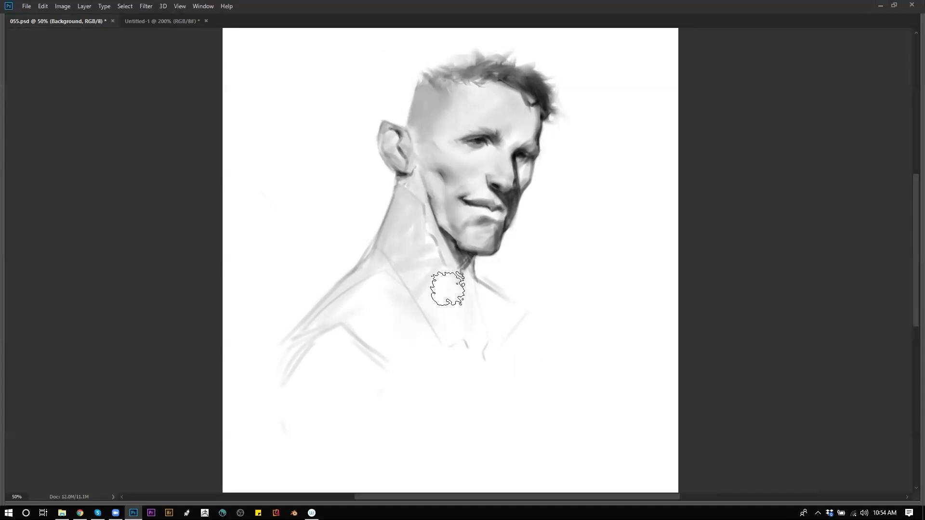
- Rework the shadow under the jaw with a smaller brush and shade the far shoulder beside the neck base
{"action": "key", "text": "bracketleft"}
{"action": "key", "text": "bracketleft"}
{"action": "key", "text": "bracketleft"}
{"action": "key", "text": "bracketleft"}
{"action": "key", "text": "bracketleft"}
{"action": "key", "text": "bracketleft"}
{"action": "left_click_drag", "start_coordinate": [456, 251], "coordinate": [469, 278]}
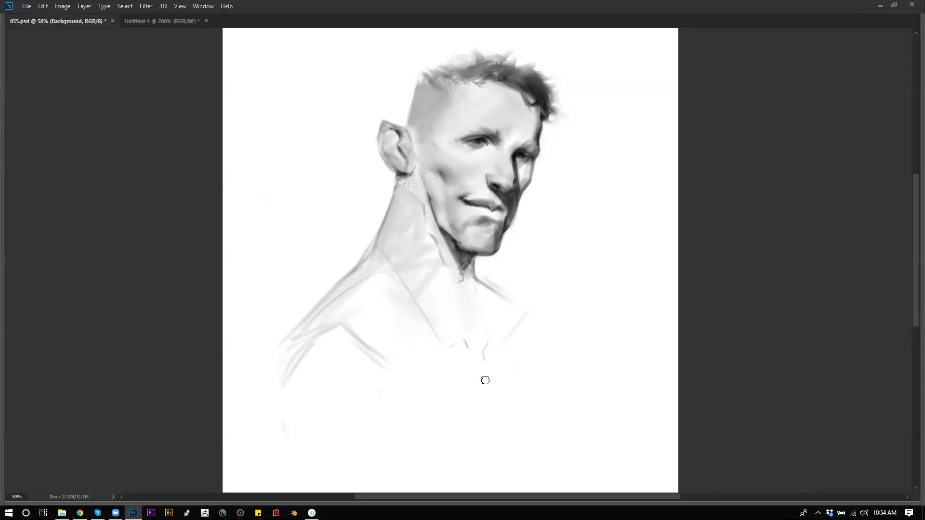
{"action": "mouse_move", "coordinate": [483, 325]}
{"action": "left_mouse_down"}
{"action": "mouse_move", "coordinate": [482, 289]}
{"action": "mouse_move", "coordinate": [486, 308]}
{"action": "mouse_move", "coordinate": [495, 292]}
{"action": "mouse_move", "coordinate": [488, 339]}
{"action": "mouse_move", "coordinate": [503, 338]}
{"action": "left_mouse_up"}
- Mirror the canvas and rough in the near shoulder and the long collarbone strokes across the upper chest
{"action": "key", "text": "z"}
{"action": "left_click", "coordinate": [506, 380], "text": "alt"}
{"action": "key", "text": "ctrl+shift+h"}
{"action": "left_click_drag", "start_coordinate": [555, 312], "coordinate": [537, 279]}
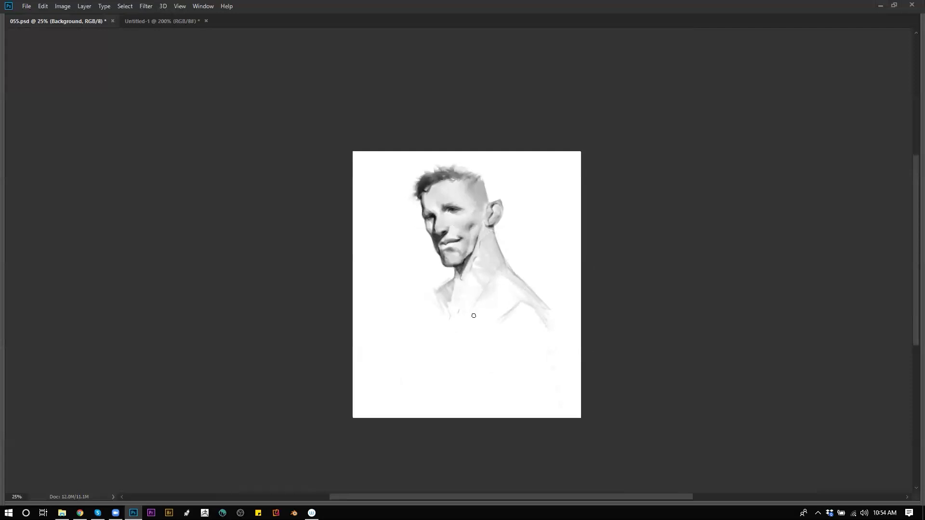
{"action": "left_click_drag", "start_coordinate": [474, 307], "coordinate": [525, 289]}
- Sample a tone from the hair, add loose strands along the hair's front and top edge, and flip the canvas back
{"action": "key", "text": "ctrl+plus"}
{"action": "left_click", "coordinate": [425, 109], "text": "alt"}
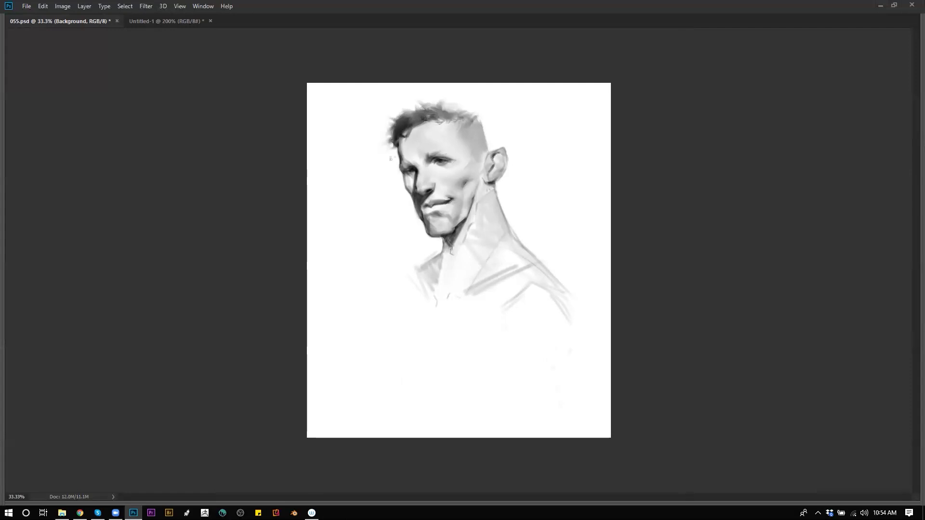
{"action": "mouse_move", "coordinate": [396, 126]}
{"action": "left_mouse_down"}
{"action": "mouse_move", "coordinate": [386, 193]}
{"action": "mouse_move", "coordinate": [400, 127]}
{"action": "mouse_move", "coordinate": [381, 152]}
{"action": "mouse_move", "coordinate": [394, 178]}
{"action": "mouse_move", "coordinate": [399, 119]}
{"action": "mouse_move", "coordinate": [380, 141]}
{"action": "left_mouse_up"}
{"action": "key", "text": "ctrl+z"}
{"action": "key", "text": "ctrl+z"}
{"action": "mouse_move", "coordinate": [458, 113]}
{"action": "left_mouse_down"}
{"action": "mouse_move", "coordinate": [458, 115]}
{"action": "mouse_move", "coordinate": [437, 105]}
{"action": "left_mouse_up"}
{"action": "left_click_drag", "start_coordinate": [403, 124], "coordinate": [389, 123]}
{"action": "key", "text": "ctrl+z"}
{"action": "key", "text": "ctrl+shift+h"}
- Sample a cheek tone and soften the shading between the cheekbone and temple, enlarging the brush
{"action": "left_click", "coordinate": [517, 168], "text": "ctrl"}
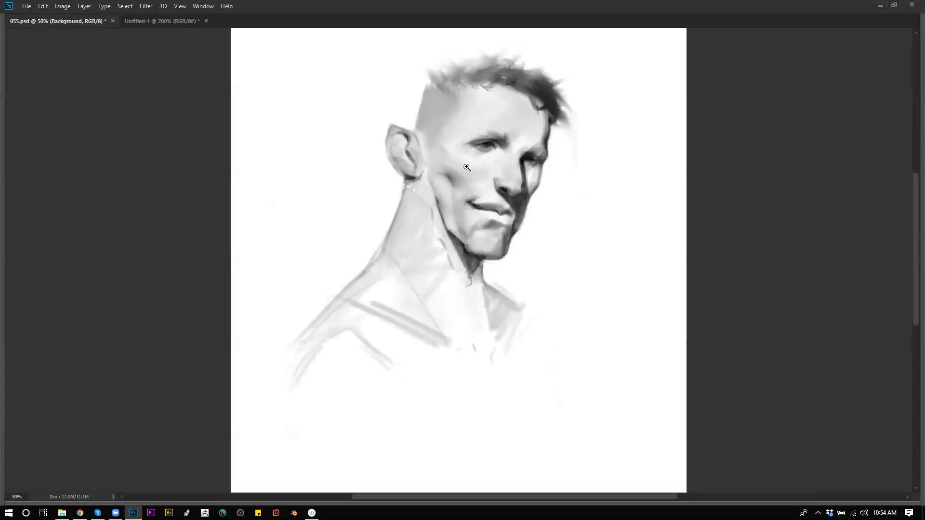
{"action": "left_click", "coordinate": [470, 165], "text": "ctrl"}
{"action": "key", "text": "b"}
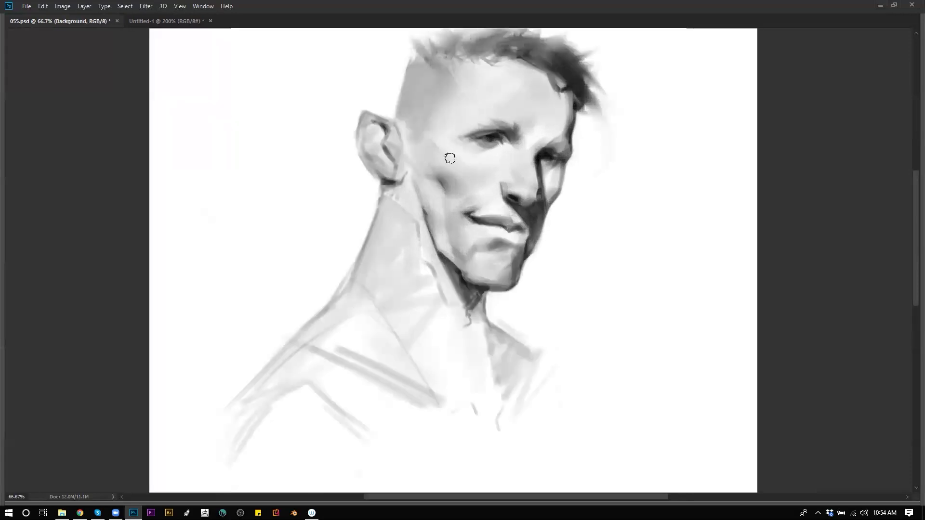
{"action": "left_click", "coordinate": [466, 188], "text": "alt"}
{"action": "left_click_drag", "start_coordinate": [427, 144], "coordinate": [444, 149]}
{"action": "key", "text": "bracketright"}
{"action": "key", "text": "bracketright"}
{"action": "key", "text": "bracketright"}
{"action": "key", "text": "bracketright"}
{"action": "key", "text": "bracketright"}
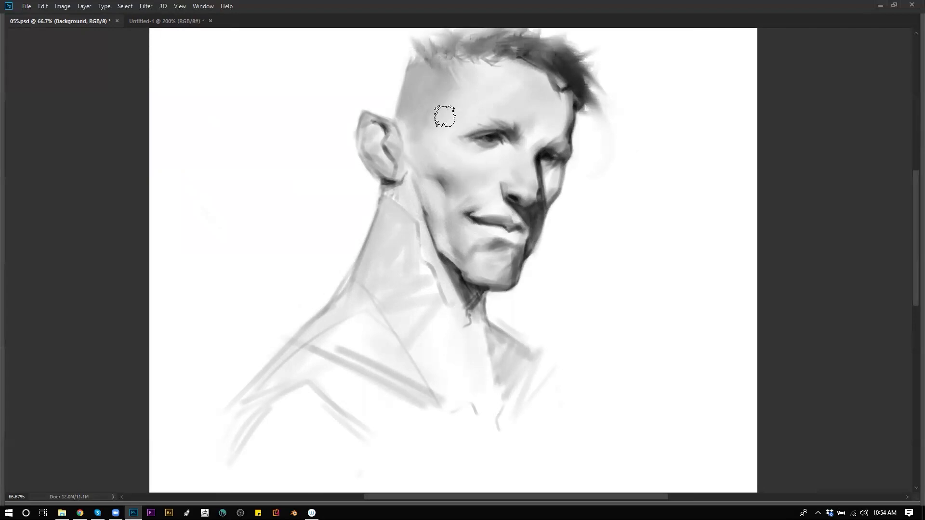
- Mirror the canvas at 50% zoom, show the hidden interface panels, and choose the 15 px brush from the STANDARD set
{"action": "key", "text": "v"}
{"action": "key", "text": "b"}
{"action": "left_click", "coordinate": [502, 233], "text": "ctrl+alt"}
{"action": "left_click", "coordinate": [501, 233], "text": "ctrl+alt"}
{"action": "left_click", "coordinate": [487, 255]}
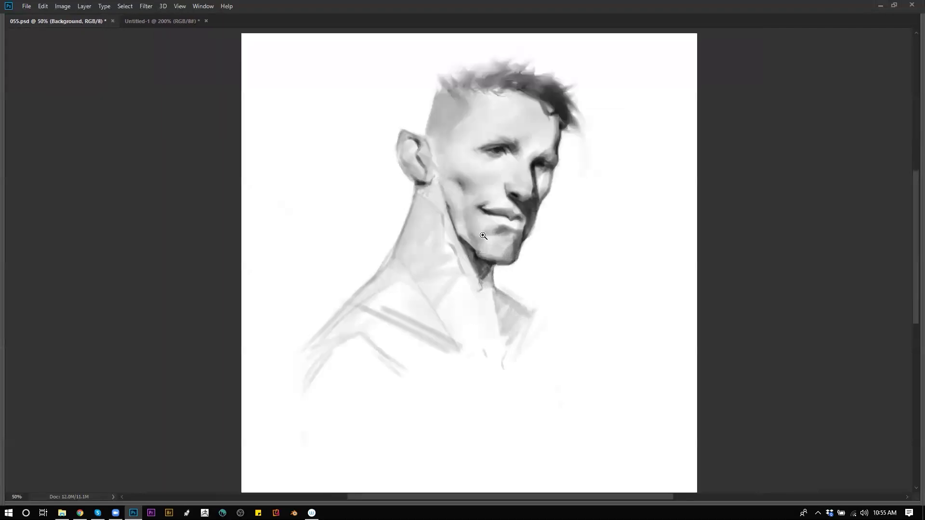
{"action": "key", "text": "ctrl+shift+h"}
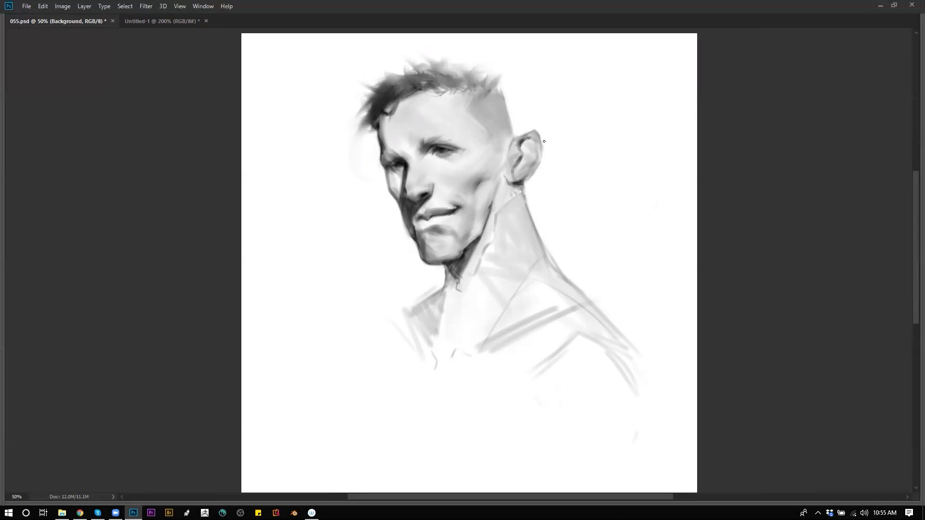
{"action": "key", "text": "Tab"}
{"action": "right_click", "coordinate": [472, 227]}
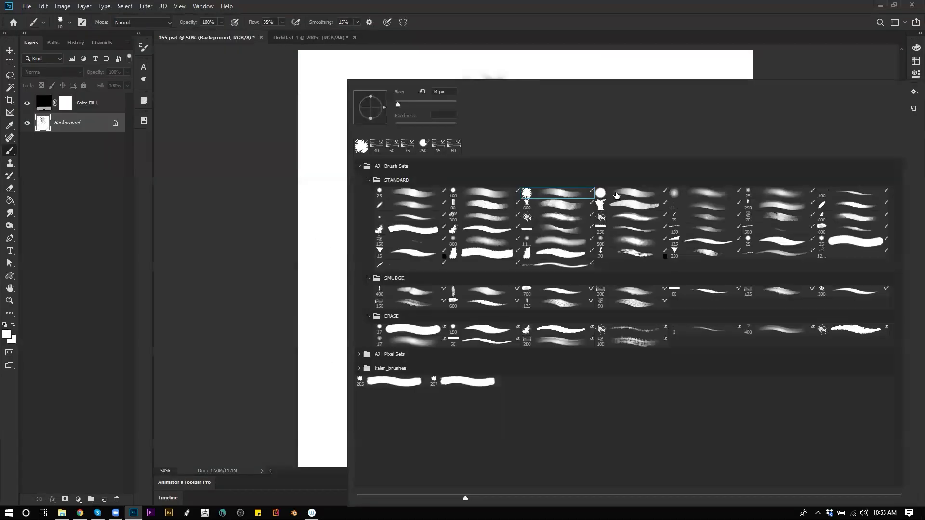
{"action": "double_click", "coordinate": [412, 253]}
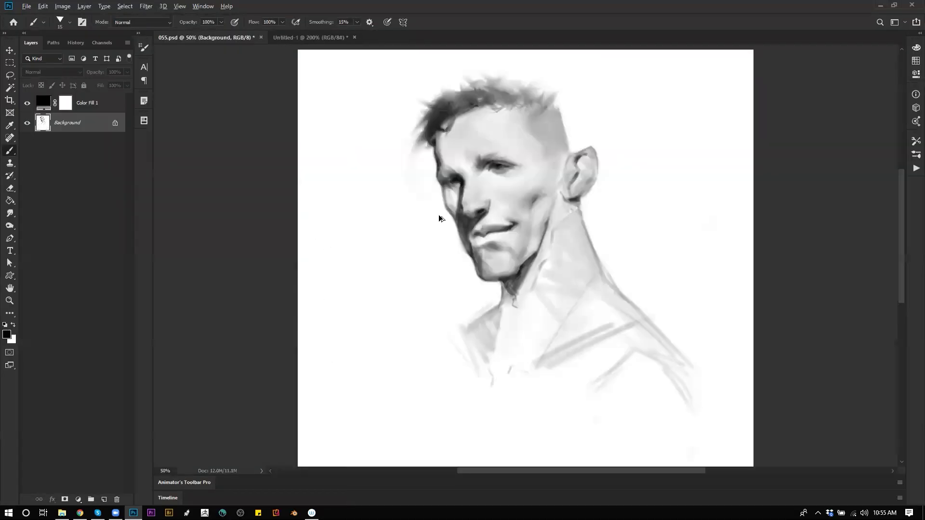
- Create a new layer above the Background and fill it with white
{"action": "key", "text": "ctrl+j"}
{"action": "key", "text": "ctrl+e"}
{"action": "key", "text": "ctrl+shift+alt+n"}
{"action": "key", "text": "g"}
{"action": "key", "text": "x"}
{"action": "left_click", "coordinate": [405, 199]}
- Draw a tall black rectangle on the left half of the canvas and label it A underneath
{"action": "key", "text": "b"}
{"action": "key", "text": "x"}
{"action": "mouse_move", "coordinate": [405, 217]}
{"action": "left_mouse_down"}
{"action": "mouse_move", "coordinate": [410, 117]}
{"action": "mouse_move", "coordinate": [458, 227]}
{"action": "left_mouse_up"}
{"action": "left_click_drag", "start_coordinate": [415, 259], "coordinate": [441, 246]}
- Draw a second tall rectangle on the right half of the canvas and label it B underneath
{"action": "left_click_drag", "start_coordinate": [589, 105], "coordinate": [591, 206]}
{"action": "mouse_move", "coordinate": [585, 102]}
{"action": "left_mouse_down"}
{"action": "mouse_move", "coordinate": [604, 102]}
{"action": "mouse_move", "coordinate": [647, 231]}
{"action": "left_mouse_up"}
{"action": "left_click_drag", "start_coordinate": [646, 231], "coordinate": [591, 222]}
{"action": "mouse_move", "coordinate": [604, 254]}
{"action": "left_mouse_down"}
{"action": "mouse_move", "coordinate": [620, 252]}
{"action": "mouse_move", "coordinate": [611, 263]}
{"action": "left_mouse_up"}
{"action": "key", "text": "ctrl+z"}
{"action": "left_click_drag", "start_coordinate": [609, 236], "coordinate": [612, 259]}
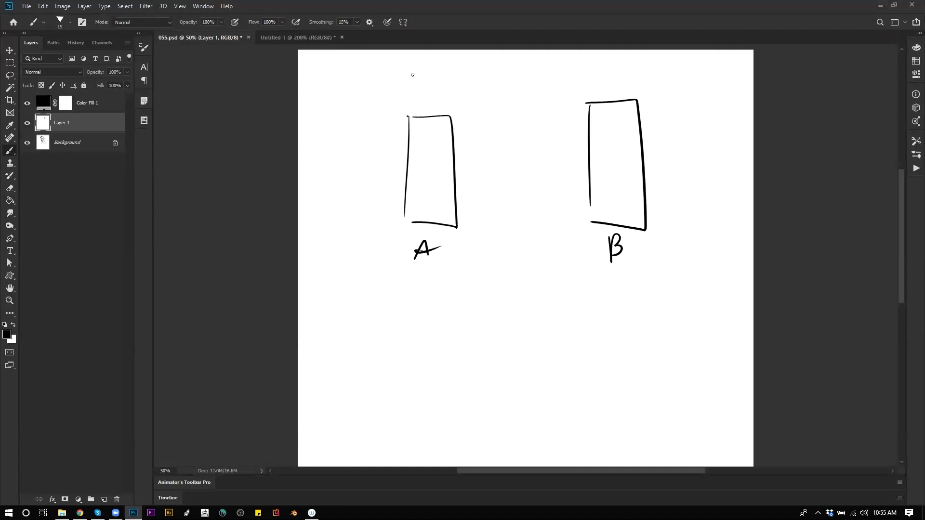
- Handwrite 1000 above each of the two rectangles
{"action": "left_click_drag", "start_coordinate": [413, 72], "coordinate": [413, 90]}
{"action": "mouse_move", "coordinate": [421, 73]}
{"action": "left_mouse_down"}
{"action": "mouse_move", "coordinate": [426, 82]}
{"action": "mouse_move", "coordinate": [429, 75]}
{"action": "left_mouse_up"}
{"action": "mouse_move", "coordinate": [440, 71]}
{"action": "left_mouse_down"}
{"action": "mouse_move", "coordinate": [436, 83]}
{"action": "mouse_move", "coordinate": [440, 72]}
{"action": "left_mouse_up"}
{"action": "left_click_drag", "start_coordinate": [593, 64], "coordinate": [592, 81]}
{"action": "left_click_drag", "start_coordinate": [602, 63], "coordinate": [623, 64]}
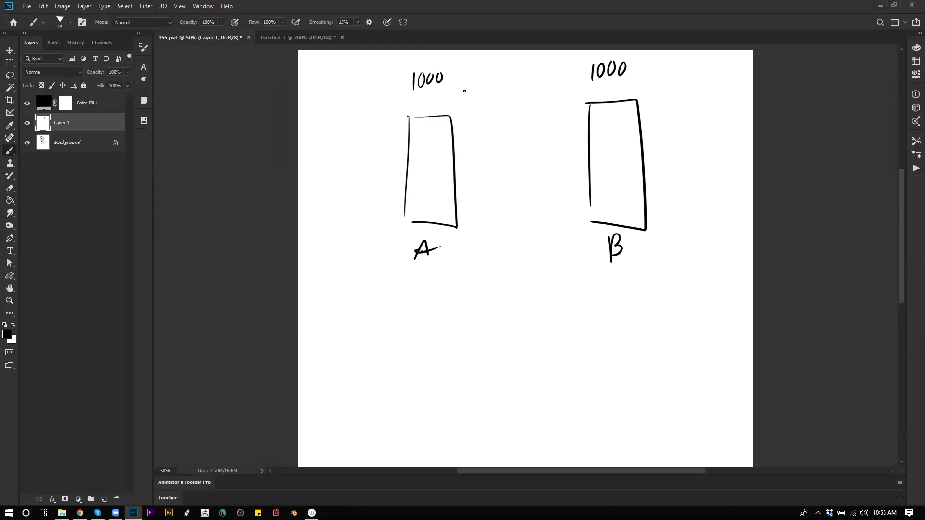
- With a smaller brush, write 200 below A's 1000 and 10 below B's 1000, and draw an arrow pointing at each 1000
{"action": "left_click", "coordinate": [431, 97], "text": "alt"}
{"action": "key", "text": "bracketright"}
{"action": "key", "text": "bracketleft"}
{"action": "key", "text": "bracketleft"}
{"action": "key", "text": "bracketleft"}
{"action": "key", "text": "bracketleft"}
{"action": "key", "text": "bracketleft"}
{"action": "key", "text": "d"}
{"action": "left_click_drag", "start_coordinate": [418, 97], "coordinate": [426, 103]}
{"action": "left_click_drag", "start_coordinate": [432, 96], "coordinate": [439, 95]}
{"action": "left_click_drag", "start_coordinate": [399, 83], "coordinate": [409, 83]}
{"action": "left_click_drag", "start_coordinate": [404, 80], "coordinate": [404, 86]}
{"action": "mouse_move", "coordinate": [611, 83]}
{"action": "left_mouse_down"}
{"action": "mouse_move", "coordinate": [610, 94]}
{"action": "mouse_move", "coordinate": [620, 84]}
{"action": "left_mouse_up"}
{"action": "left_click_drag", "start_coordinate": [570, 74], "coordinate": [577, 78]}
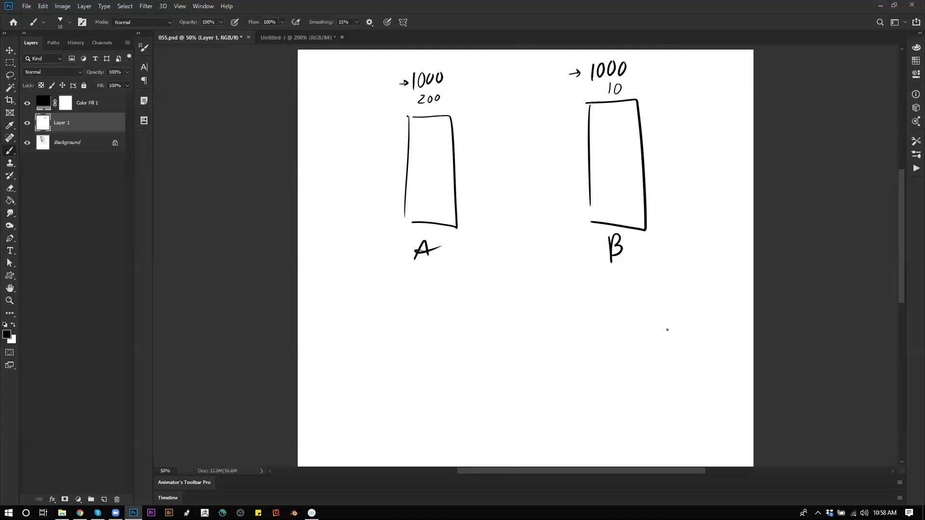
- Draw an upward arrow beneath each of the labels A and B, and enlarge the brush to 30 px
{"action": "mouse_move", "coordinate": [424, 310]}
{"action": "left_mouse_down"}
{"action": "mouse_move", "coordinate": [419, 292]}
{"action": "mouse_move", "coordinate": [440, 280]}
{"action": "left_mouse_up"}
{"action": "mouse_move", "coordinate": [620, 318]}
{"action": "left_mouse_down"}
{"action": "mouse_move", "coordinate": [614, 292]}
{"action": "mouse_move", "coordinate": [633, 288]}
{"action": "left_mouse_up"}
{"action": "key", "text": "bracketright"}
{"action": "key", "text": "bracketright"}
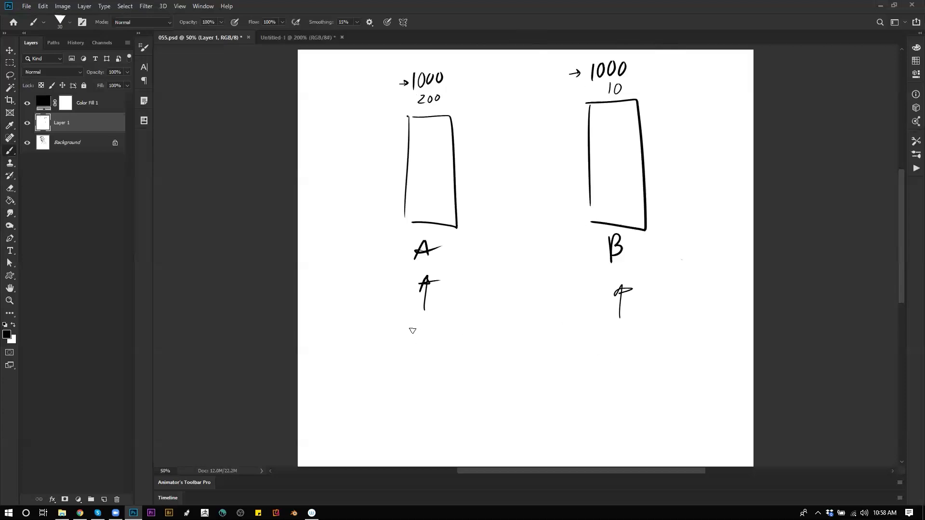
{"action": "mouse_move", "coordinate": [403, 332]}
{"action": "left_mouse_down"}
{"action": "mouse_move", "coordinate": [405, 359]}
{"action": "mouse_move", "coordinate": [446, 359]}
{"action": "left_mouse_up"}
{"action": "key", "text": "ctrl+z"}
{"action": "left_click_drag", "start_coordinate": [444, 341], "coordinate": [445, 345]}
{"action": "left_click_drag", "start_coordinate": [454, 350], "coordinate": [456, 354]}
{"action": "left_click", "coordinate": [459, 352]}
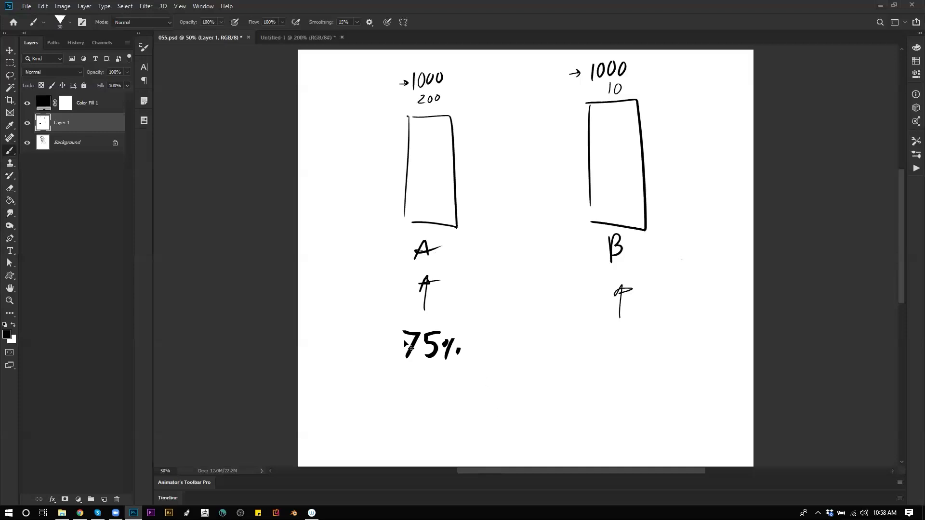
{"action": "key", "text": "ctrl+z"}
{"action": "key", "text": "ctrl+z"}
{"action": "key", "text": "ctrl+z"}
{"action": "key", "text": "ctrl+z"}
{"action": "key", "text": "ctrl+z"}
{"action": "key", "text": "ctrl+z"}
{"action": "key", "text": "ctrl+z"}
- Write 100% in bold strokes beneath the arrow under A
{"action": "left_click_drag", "start_coordinate": [402, 330], "coordinate": [402, 357]}
{"action": "mouse_move", "coordinate": [417, 337]}
{"action": "left_mouse_down"}
{"action": "mouse_move", "coordinate": [425, 343]}
{"action": "mouse_move", "coordinate": [435, 334]}
{"action": "mouse_move", "coordinate": [456, 355]}
{"action": "mouse_move", "coordinate": [459, 337]}
{"action": "left_mouse_up"}
{"action": "left_click_drag", "start_coordinate": [469, 345], "coordinate": [470, 348]}
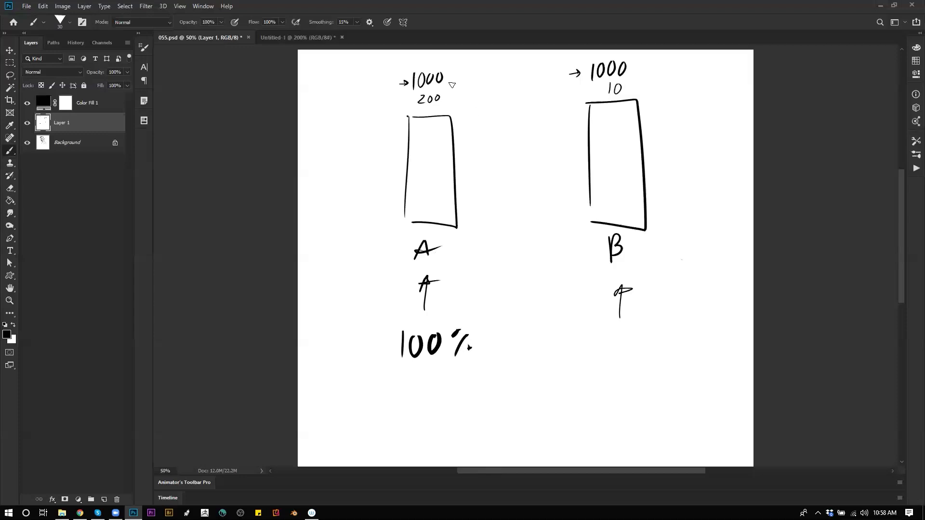
- Add a bold arrow pointing at A's 1000 from its right side and write TI in front of 100%
{"action": "left_click_drag", "start_coordinate": [456, 80], "coordinate": [453, 81]}
{"action": "key", "text": "bracketleft"}
{"action": "left_click_drag", "start_coordinate": [346, 333], "coordinate": [362, 330]}
{"action": "mouse_move", "coordinate": [356, 331]}
{"action": "left_mouse_down"}
{"action": "mouse_move", "coordinate": [355, 355]}
{"action": "mouse_move", "coordinate": [374, 333]}
{"action": "mouse_move", "coordinate": [374, 356]}
{"action": "left_mouse_up"}
{"action": "left_click_drag", "start_coordinate": [365, 356], "coordinate": [380, 357]}
- Write 20 beneath the arrow under B with a smaller brush and put TI in front of it
{"action": "key", "text": "bracketleft"}
{"action": "left_click_drag", "start_coordinate": [604, 336], "coordinate": [616, 347]}
{"action": "left_click_drag", "start_coordinate": [624, 336], "coordinate": [623, 336]}
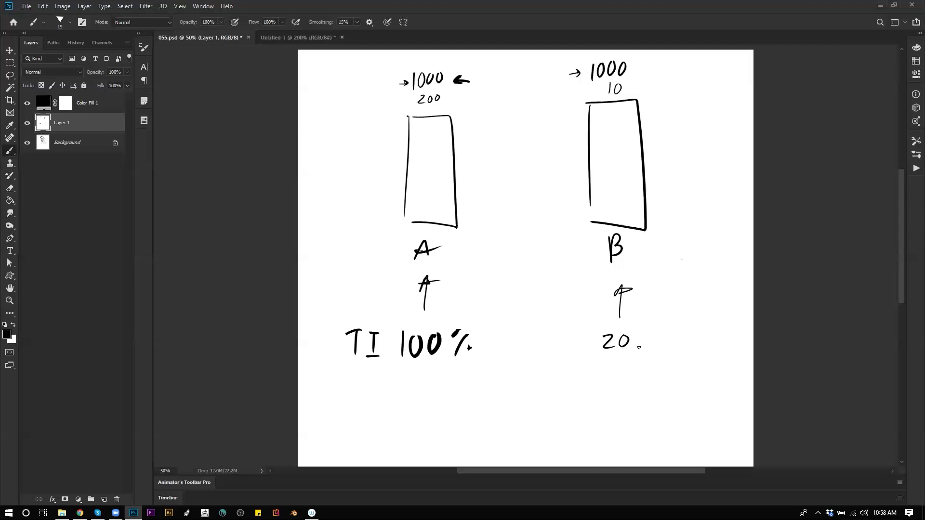
{"action": "mouse_move", "coordinate": [565, 338]}
{"action": "left_mouse_down"}
{"action": "mouse_move", "coordinate": [573, 337]}
{"action": "mouse_move", "coordinate": [570, 350]}
{"action": "mouse_move", "coordinate": [586, 337]}
{"action": "left_mouse_up"}
{"action": "left_click_drag", "start_coordinate": [581, 337], "coordinate": [585, 348]}
- Write 10 beneath the 20 under B and 50% beside the two numbers
{"action": "left_click_drag", "start_coordinate": [638, 90], "coordinate": [635, 85]}
{"action": "key", "text": "ctrl+z"}
{"action": "mouse_move", "coordinate": [609, 361]}
{"action": "left_mouse_down"}
{"action": "mouse_move", "coordinate": [606, 380]}
{"action": "mouse_move", "coordinate": [620, 360]}
{"action": "left_mouse_up"}
{"action": "left_click_drag", "start_coordinate": [669, 343], "coordinate": [665, 359]}
{"action": "mouse_move", "coordinate": [671, 342]}
{"action": "left_mouse_down"}
{"action": "mouse_move", "coordinate": [687, 353]}
{"action": "mouse_move", "coordinate": [705, 344]}
{"action": "left_mouse_up"}
{"action": "mouse_move", "coordinate": [716, 344]}
{"action": "left_mouse_down"}
{"action": "mouse_move", "coordinate": [707, 359]}
{"action": "mouse_move", "coordinate": [716, 352]}
{"action": "left_mouse_up"}
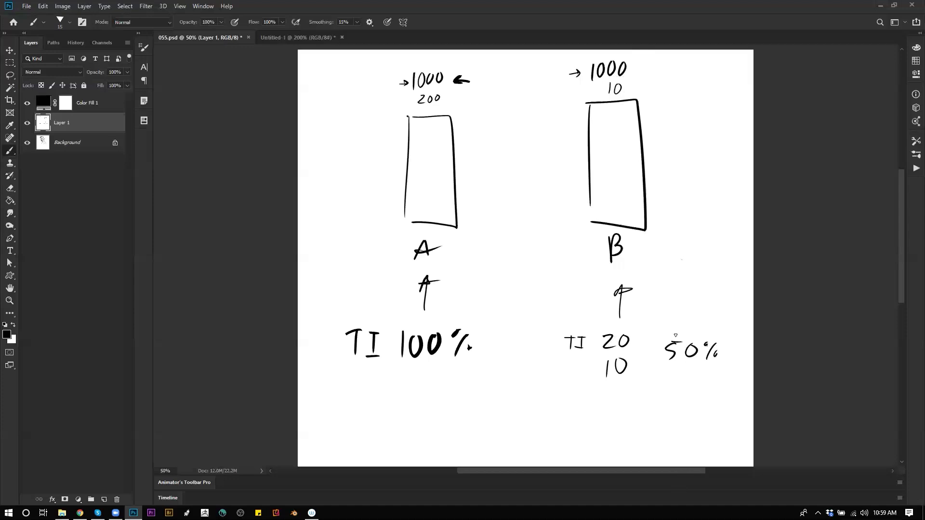
- Write 20% beneath the 100% under A and circle the 1000 and 200 above rectangle A
{"action": "left_click_drag", "start_coordinate": [429, 377], "coordinate": [433, 389]}
{"action": "mouse_move", "coordinate": [442, 373]}
{"action": "left_mouse_down"}
{"action": "mouse_move", "coordinate": [438, 386]}
{"action": "mouse_move", "coordinate": [442, 374]}
{"action": "left_mouse_up"}
{"action": "mouse_move", "coordinate": [457, 378]}
{"action": "left_mouse_down"}
{"action": "mouse_move", "coordinate": [450, 393]}
{"action": "mouse_move", "coordinate": [450, 382]}
{"action": "left_mouse_up"}
{"action": "left_click_drag", "start_coordinate": [461, 385], "coordinate": [459, 389]}
{"action": "mouse_move", "coordinate": [461, 64]}
{"action": "left_mouse_down"}
{"action": "mouse_move", "coordinate": [406, 59]}
{"action": "mouse_move", "coordinate": [462, 62]}
{"action": "left_mouse_up"}
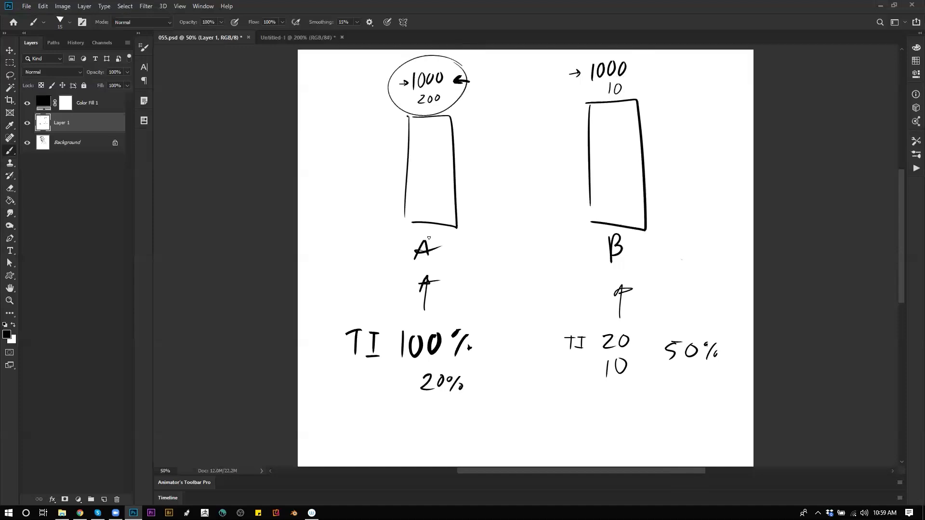
- Replace the percent sign of TI 100% under A with another bold zero to make it 1000
{"action": "mouse_move", "coordinate": [450, 337]}
{"action": "left_mouse_down"}
{"action": "mouse_move", "coordinate": [479, 337]}
{"action": "mouse_move", "coordinate": [454, 335]}
{"action": "mouse_move", "coordinate": [461, 360]}
{"action": "mouse_move", "coordinate": [461, 320]}
{"action": "mouse_move", "coordinate": [471, 357]}
{"action": "mouse_move", "coordinate": [452, 338]}
{"action": "mouse_move", "coordinate": [456, 362]}
{"action": "mouse_move", "coordinate": [458, 338]}
{"action": "left_mouse_up"}
{"action": "key", "text": "x"}
{"action": "key", "text": "]"}
{"action": "key", "text": "]"}
{"action": "key", "text": "]"}
{"action": "key", "text": "x"}
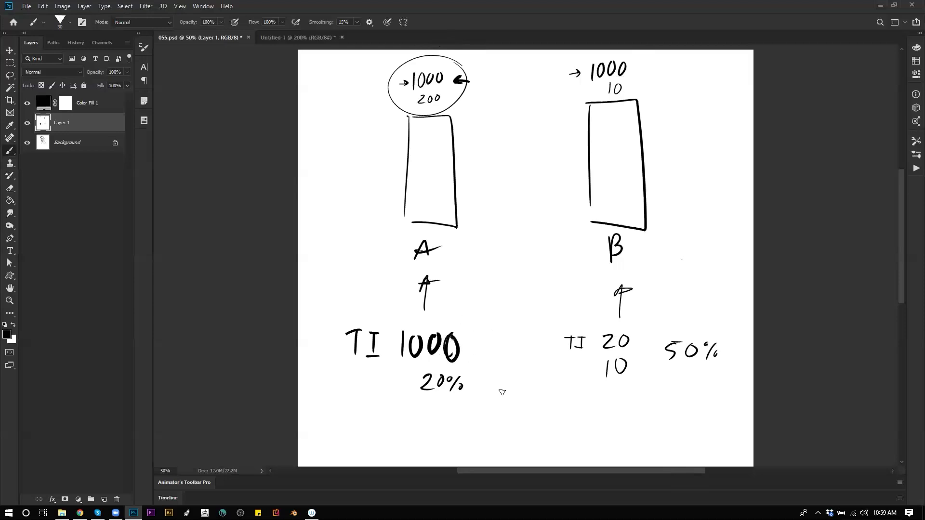
- Draw small arrows in front of the 20% under A and the 50% under B with a 15 px brush
{"action": "key", "text": "bracketleft"}
{"action": "key", "text": "bracketleft"}
{"action": "key", "text": "bracketleft"}
{"action": "left_click_drag", "start_coordinate": [397, 381], "coordinate": [405, 384]}
{"action": "left_click_drag", "start_coordinate": [645, 351], "coordinate": [656, 355]}
- Circle the letter A and write S inside rectangle A and G inside rectangle B
{"action": "left_click_drag", "start_coordinate": [455, 243], "coordinate": [453, 237]}
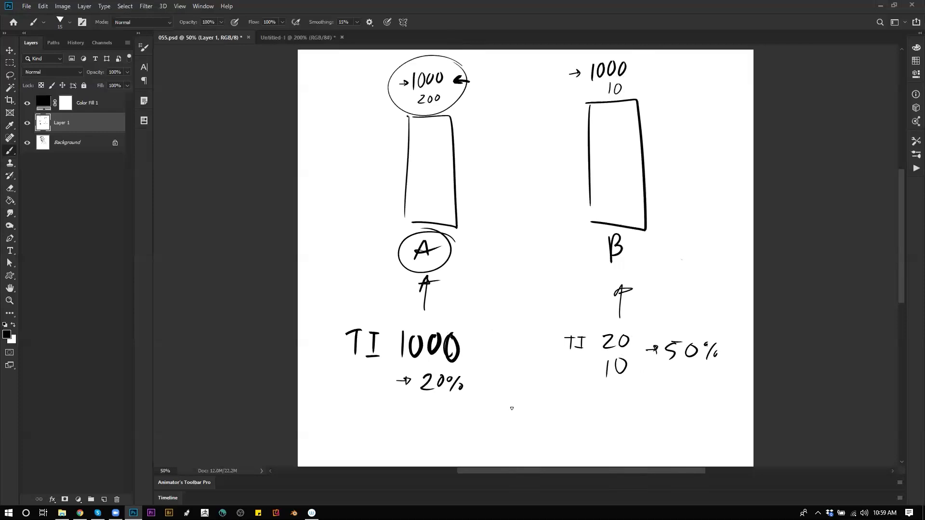
{"action": "left_click_drag", "start_coordinate": [429, 133], "coordinate": [418, 158]}
{"action": "left_click_drag", "start_coordinate": [617, 124], "coordinate": [623, 151]}
- Try arrows between rectangles A and B and a large ellipse around the numbers above them, undoing each
{"action": "mouse_move", "coordinate": [615, 167]}
{"action": "left_mouse_down"}
{"action": "mouse_move", "coordinate": [483, 193]}
{"action": "mouse_move", "coordinate": [497, 199]}
{"action": "mouse_move", "coordinate": [502, 188]}
{"action": "left_mouse_up"}
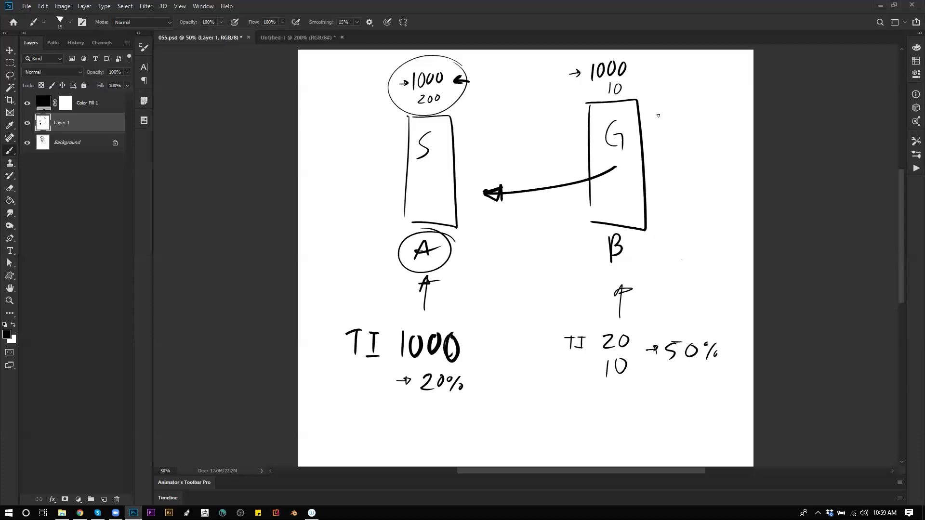
{"action": "left_click_drag", "start_coordinate": [556, 136], "coordinate": [587, 139]}
{"action": "mouse_move", "coordinate": [577, 126]}
{"action": "left_mouse_down"}
{"action": "mouse_move", "coordinate": [588, 140]}
{"action": "mouse_move", "coordinate": [577, 145]}
{"action": "mouse_move", "coordinate": [466, 148]}
{"action": "mouse_move", "coordinate": [480, 150]}
{"action": "left_mouse_up"}
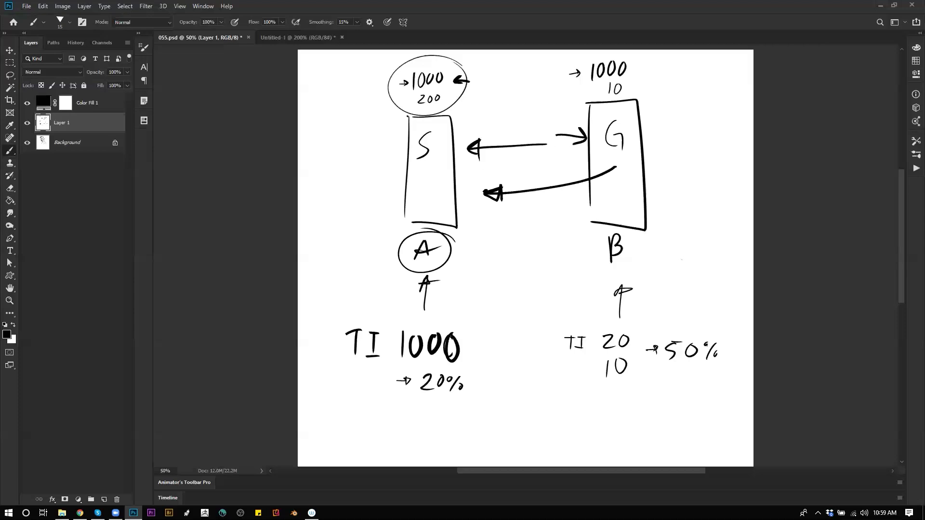
{"action": "key", "text": "ctrl+z"}
{"action": "key", "text": "ctrl+z"}
{"action": "key", "text": "ctrl+z"}
{"action": "key", "text": "ctrl+z"}
{"action": "key", "text": "ctrl+z"}
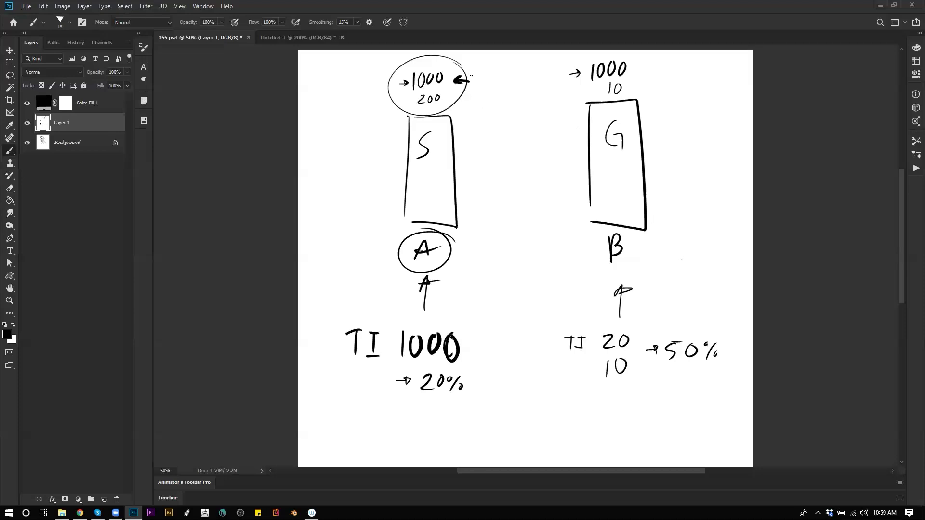
{"action": "mouse_move", "coordinate": [408, 58]}
{"action": "left_mouse_down"}
{"action": "mouse_move", "coordinate": [701, 77]}
{"action": "mouse_move", "coordinate": [526, 49]}
{"action": "left_mouse_up"}
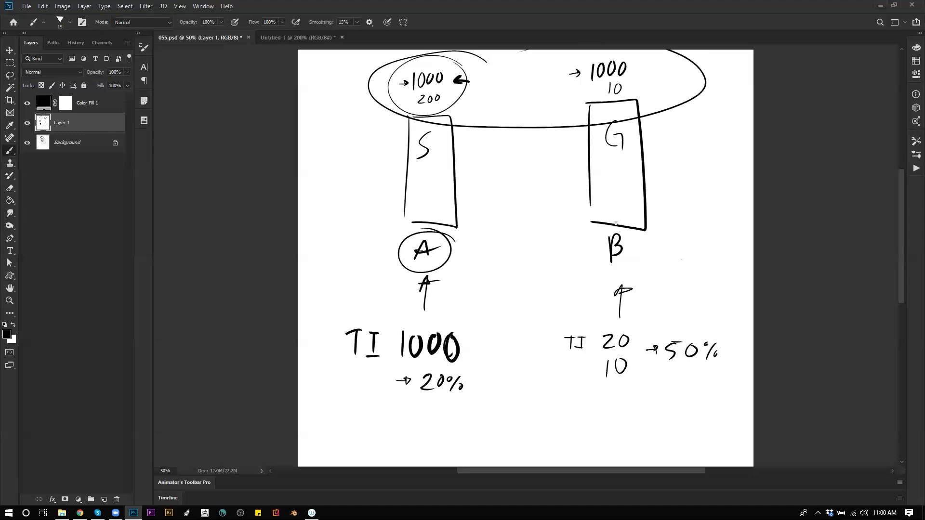
{"action": "key", "text": "ctrl+z"}
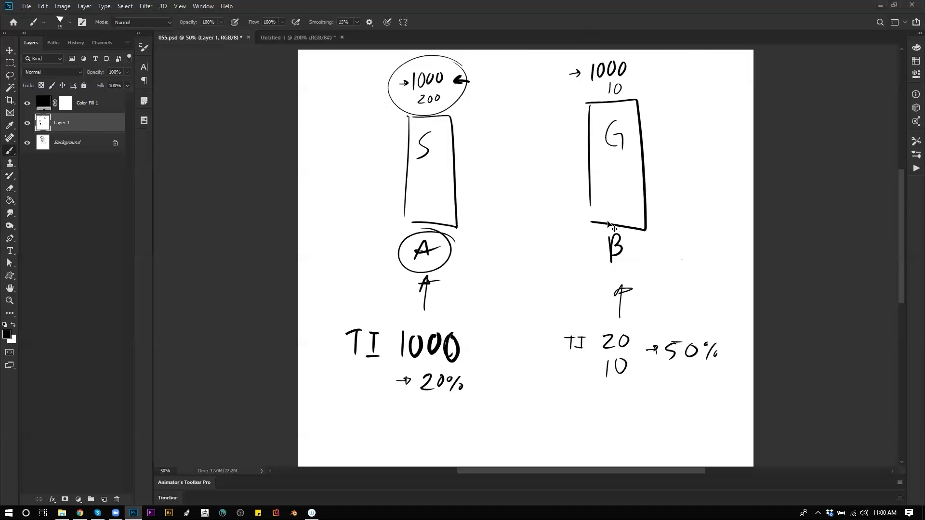
- Add a new layer above the A/B diagram and fill it with white
{"action": "key", "text": "g"}
{"action": "key", "text": "x"}
{"action": "key", "text": "ctrl+shift+alt+n"}
{"action": "left_click", "coordinate": [519, 285]}
{"action": "key", "text": "b"}
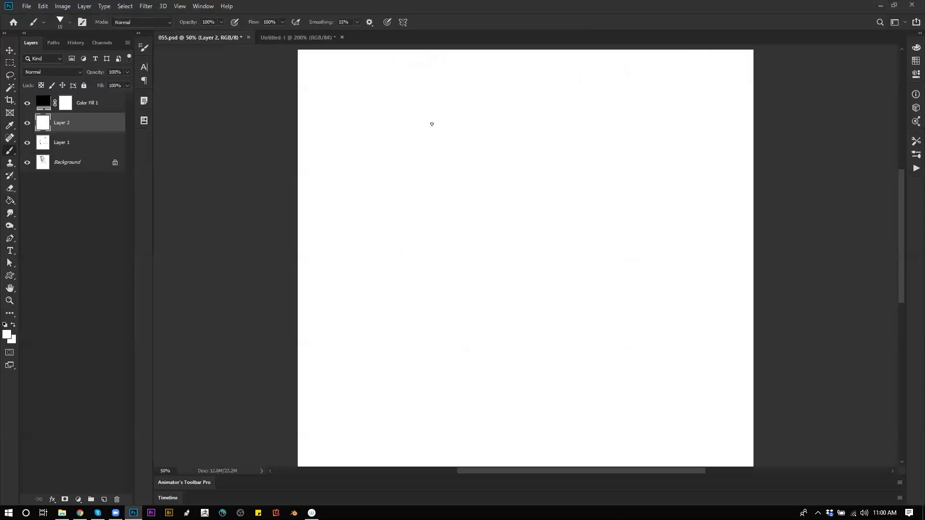
- With a 30 px black brush, draw a box in the canvas's upper left containing PB and 3D, with an X beside it
{"action": "key", "text": "bracketright"}
{"action": "key", "text": "x"}
{"action": "mouse_move", "coordinate": [394, 114]}
{"action": "left_mouse_down"}
{"action": "mouse_move", "coordinate": [397, 141]}
{"action": "mouse_move", "coordinate": [453, 118]}
{"action": "mouse_move", "coordinate": [474, 179]}
{"action": "left_mouse_up"}
{"action": "mouse_move", "coordinate": [473, 179]}
{"action": "left_mouse_down"}
{"action": "mouse_move", "coordinate": [436, 202]}
{"action": "mouse_move", "coordinate": [396, 204]}
{"action": "left_mouse_up"}
{"action": "mouse_move", "coordinate": [415, 121]}
{"action": "left_mouse_down"}
{"action": "mouse_move", "coordinate": [424, 164]}
{"action": "mouse_move", "coordinate": [429, 124]}
{"action": "mouse_move", "coordinate": [430, 159]}
{"action": "left_mouse_up"}
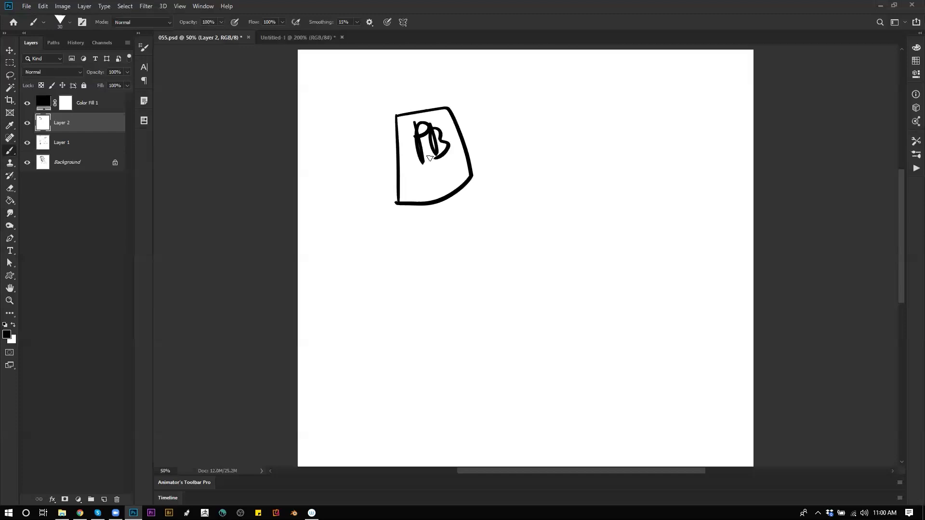
{"action": "left_click_drag", "start_coordinate": [475, 123], "coordinate": [492, 142]}
{"action": "left_click_drag", "start_coordinate": [488, 115], "coordinate": [472, 145]}
{"action": "mouse_move", "coordinate": [414, 174]}
{"action": "left_mouse_down"}
{"action": "mouse_move", "coordinate": [416, 191]}
{"action": "mouse_move", "coordinate": [426, 193]}
{"action": "left_mouse_up"}
{"action": "mouse_move", "coordinate": [425, 173]}
{"action": "left_mouse_down"}
{"action": "mouse_move", "coordinate": [433, 174]}
{"action": "mouse_move", "coordinate": [427, 193]}
{"action": "left_mouse_up"}
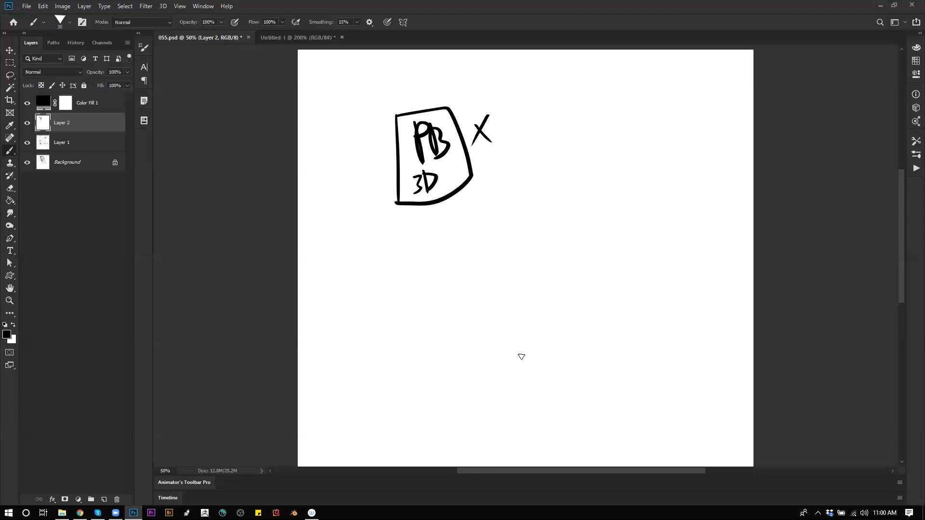
- Draw a second box in the lower right of the canvas and write D and P inside it
{"action": "mouse_move", "coordinate": [563, 255]}
{"action": "left_mouse_down"}
{"action": "mouse_move", "coordinate": [553, 347]}
{"action": "mouse_move", "coordinate": [638, 337]}
{"action": "mouse_move", "coordinate": [561, 353]}
{"action": "left_mouse_up"}
{"action": "left_click_drag", "start_coordinate": [585, 266], "coordinate": [583, 301]}
{"action": "mouse_move", "coordinate": [583, 266]}
{"action": "left_mouse_down"}
{"action": "mouse_move", "coordinate": [581, 297]}
{"action": "mouse_move", "coordinate": [605, 332]}
{"action": "left_mouse_up"}
{"action": "left_click_drag", "start_coordinate": [611, 300], "coordinate": [608, 312]}
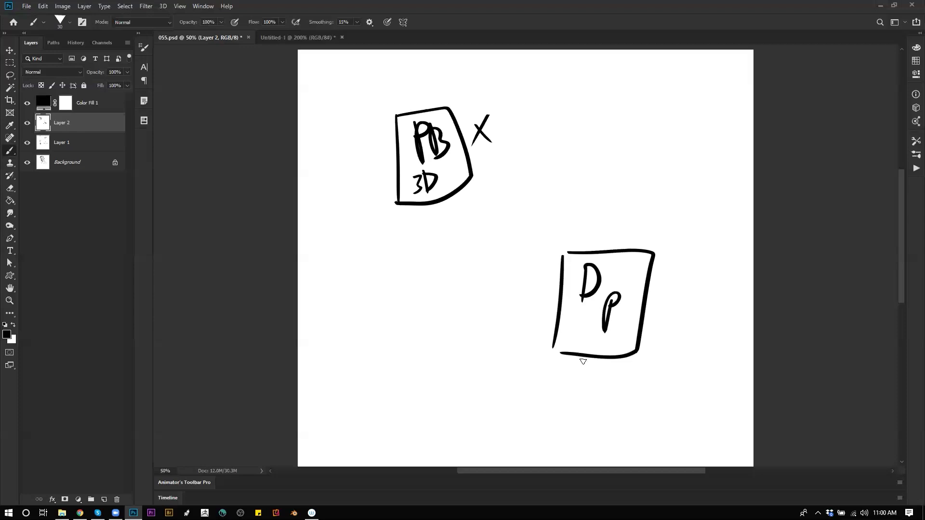
- Add a circled P 3D and an A to the lower box, and mark an X beside it
{"action": "left_click_drag", "start_coordinate": [565, 338], "coordinate": [587, 348]}
{"action": "left_click_drag", "start_coordinate": [587, 337], "coordinate": [597, 346]}
{"action": "left_click_drag", "start_coordinate": [624, 286], "coordinate": [638, 281]}
{"action": "left_click_drag", "start_coordinate": [628, 278], "coordinate": [636, 276]}
{"action": "left_click", "coordinate": [532, 278]}
{"action": "left_click_drag", "start_coordinate": [547, 296], "coordinate": [555, 304]}
{"action": "left_click_drag", "start_coordinate": [550, 274], "coordinate": [521, 305]}
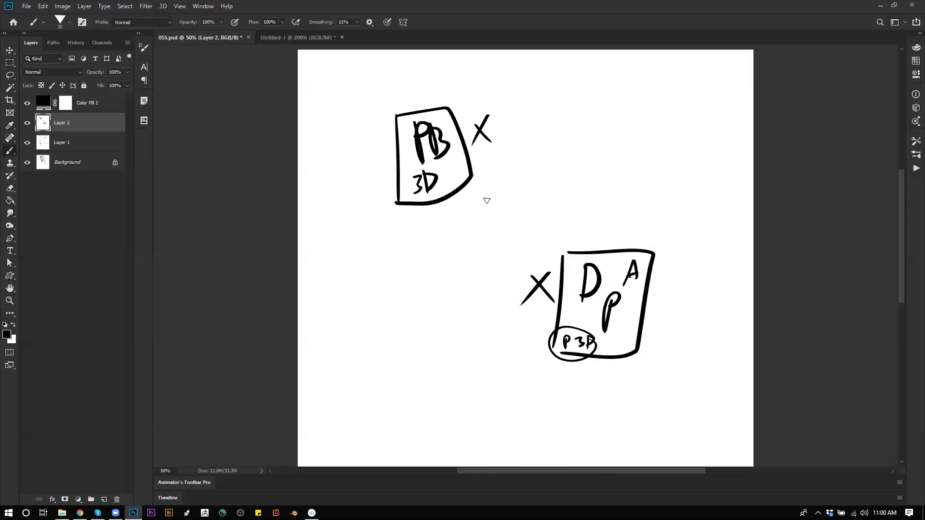
- Draw a double-headed arrow between the two boxes and an arrow from the PB box's X to a large check mark
{"action": "mouse_move", "coordinate": [496, 189]}
{"action": "left_mouse_down"}
{"action": "mouse_move", "coordinate": [519, 247]}
{"action": "mouse_move", "coordinate": [523, 234]}
{"action": "mouse_move", "coordinate": [506, 197]}
{"action": "mouse_move", "coordinate": [485, 210]}
{"action": "left_mouse_up"}
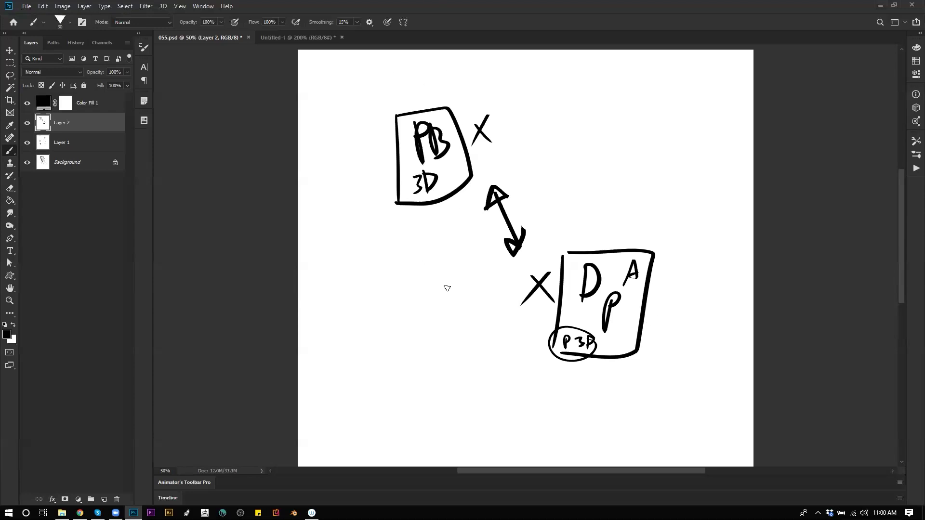
{"action": "mouse_move", "coordinate": [512, 133]}
{"action": "left_mouse_down"}
{"action": "mouse_move", "coordinate": [557, 125]}
{"action": "mouse_move", "coordinate": [554, 140]}
{"action": "left_mouse_up"}
{"action": "left_click_drag", "start_coordinate": [628, 91], "coordinate": [596, 129]}
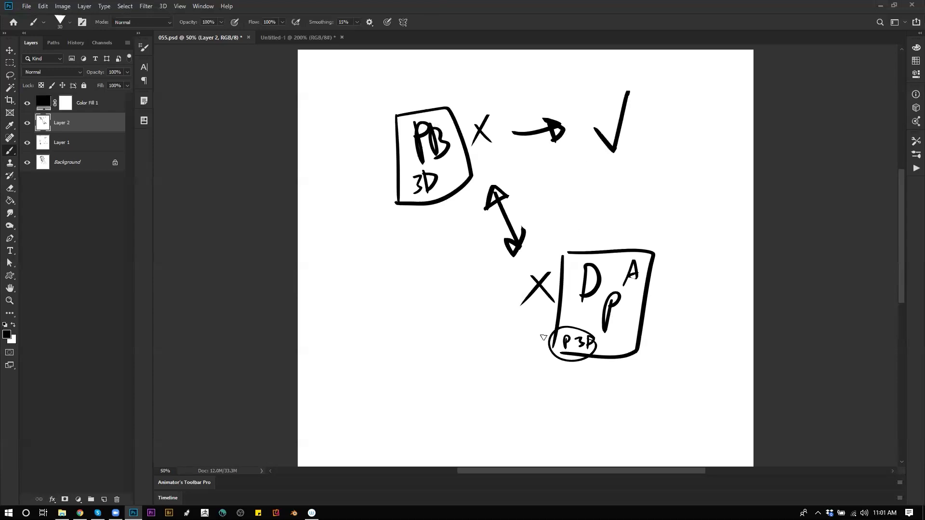
- Draw an arrow from the lower box's X to a second large check mark on the opposite side
{"action": "left_click_drag", "start_coordinate": [497, 303], "coordinate": [437, 312]}
{"action": "left_click_drag", "start_coordinate": [461, 292], "coordinate": [454, 318]}
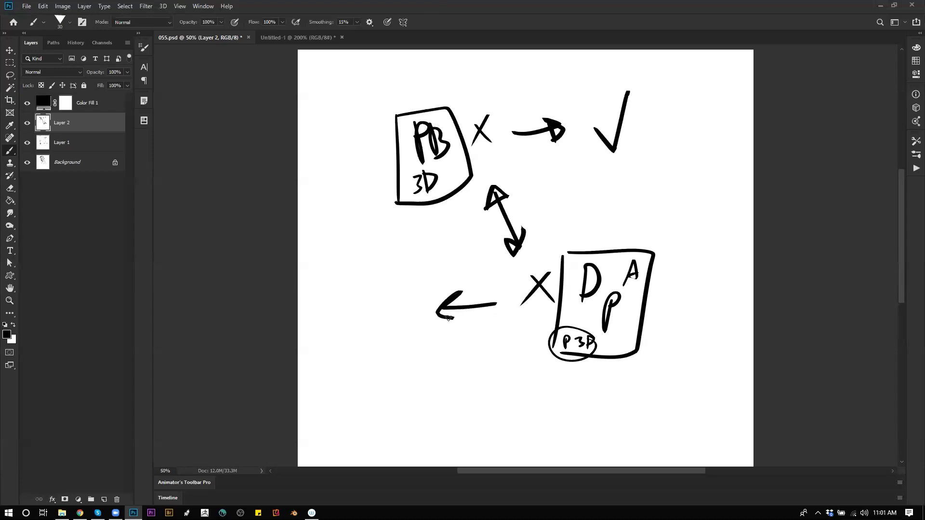
{"action": "left_click_drag", "start_coordinate": [418, 262], "coordinate": [403, 351]}
{"action": "left_click_drag", "start_coordinate": [380, 318], "coordinate": [405, 351]}
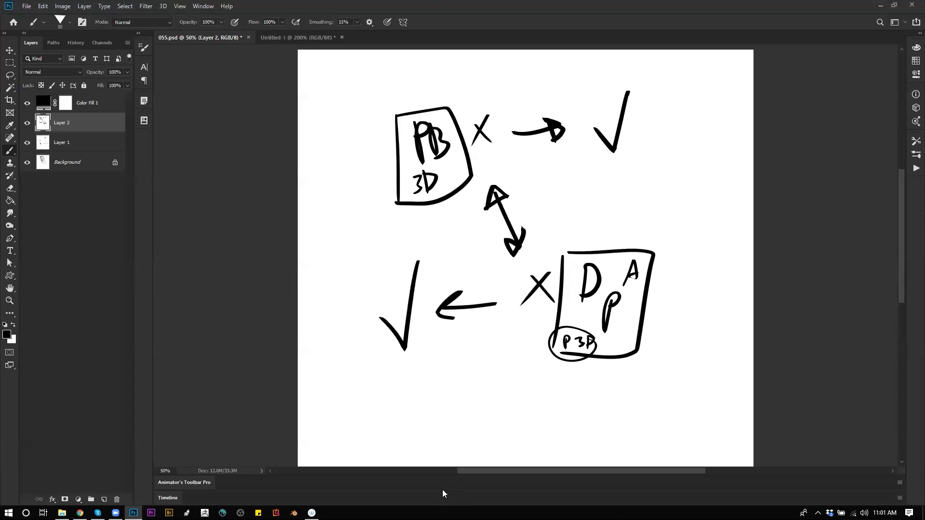
{"action": "left_click_drag", "start_coordinate": [600, 81], "coordinate": [664, 80]}
{"action": "left_click_drag", "start_coordinate": [558, 132], "coordinate": [665, 155]}
{"action": "key", "text": "ctrl+z"}
- Write movie, AAA, genre and Realistic beside the upper check mark with a 20 px brush
{"action": "key", "text": "bracketleft"}
{"action": "left_click_drag", "start_coordinate": [668, 110], "coordinate": [708, 121]}
{"action": "mouse_move", "coordinate": [674, 157]}
{"action": "left_mouse_down"}
{"action": "mouse_move", "coordinate": [694, 137]}
{"action": "mouse_move", "coordinate": [696, 145]}
{"action": "left_mouse_up"}
{"action": "mouse_move", "coordinate": [696, 156]}
{"action": "left_mouse_down"}
{"action": "mouse_move", "coordinate": [702, 136]}
{"action": "mouse_move", "coordinate": [709, 151]}
{"action": "left_mouse_up"}
{"action": "left_click_drag", "start_coordinate": [696, 149], "coordinate": [709, 147]}
{"action": "mouse_move", "coordinate": [678, 174]}
{"action": "left_mouse_down"}
{"action": "mouse_move", "coordinate": [672, 194]}
{"action": "mouse_move", "coordinate": [686, 182]}
{"action": "left_mouse_up"}
{"action": "mouse_move", "coordinate": [689, 189]}
{"action": "left_mouse_down"}
{"action": "mouse_move", "coordinate": [712, 185]}
{"action": "mouse_move", "coordinate": [691, 193]}
{"action": "mouse_move", "coordinate": [708, 208]}
{"action": "left_mouse_up"}
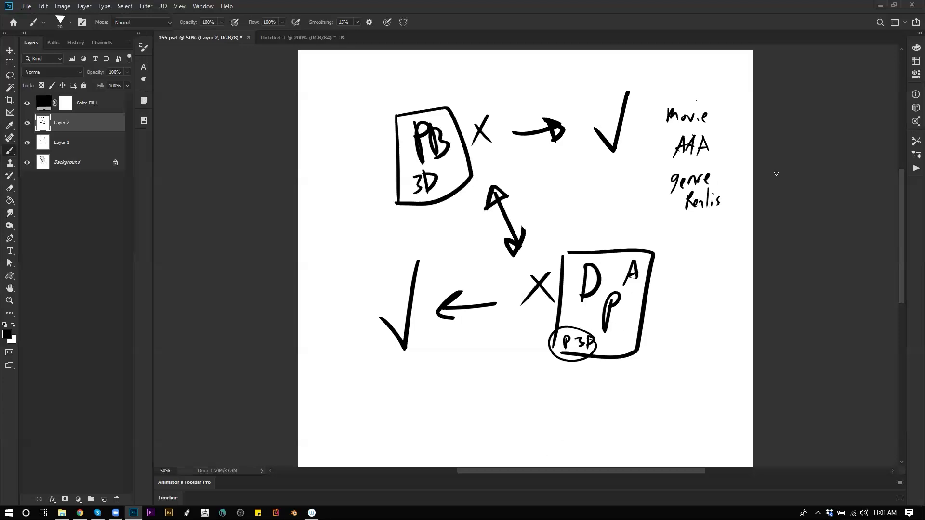
{"action": "left_click_drag", "start_coordinate": [726, 186], "coordinate": [726, 209]}
{"action": "left_click_drag", "start_coordinate": [720, 195], "coordinate": [728, 193]}
{"action": "left_click_drag", "start_coordinate": [732, 202], "coordinate": [730, 208]}
- Write Illustration beneath the lower check mark
{"action": "left_click_drag", "start_coordinate": [368, 384], "coordinate": [386, 383]}
{"action": "mouse_move", "coordinate": [381, 383]}
{"action": "left_mouse_down"}
{"action": "mouse_move", "coordinate": [380, 398]}
{"action": "mouse_move", "coordinate": [407, 394]}
{"action": "left_mouse_up"}
{"action": "left_click_drag", "start_coordinate": [411, 383], "coordinate": [411, 394]}
{"action": "left_click_drag", "start_coordinate": [407, 385], "coordinate": [423, 384]}
{"action": "left_click_drag", "start_coordinate": [430, 383], "coordinate": [433, 393]}
{"action": "left_click_drag", "start_coordinate": [428, 362], "coordinate": [431, 393]}
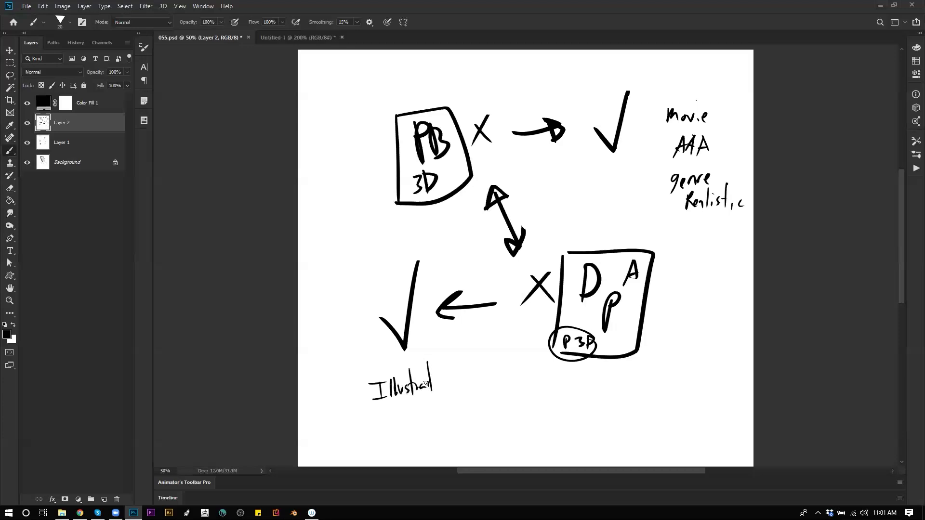
- Write Comic and Splash art on a line beneath Illustration
{"action": "left_click_drag", "start_coordinate": [403, 420], "coordinate": [400, 437]}
{"action": "left_click_drag", "start_coordinate": [407, 435], "coordinate": [474, 431]}
{"action": "left_click_drag", "start_coordinate": [482, 395], "coordinate": [479, 424]}
{"action": "mouse_move", "coordinate": [486, 415]}
{"action": "left_mouse_down"}
{"action": "mouse_move", "coordinate": [493, 393]}
{"action": "mouse_move", "coordinate": [489, 418]}
{"action": "left_mouse_up"}
{"action": "mouse_move", "coordinate": [496, 393]}
{"action": "left_mouse_down"}
{"action": "mouse_move", "coordinate": [499, 415]}
{"action": "mouse_move", "coordinate": [512, 415]}
{"action": "left_mouse_up"}
{"action": "left_click_drag", "start_coordinate": [520, 415], "coordinate": [538, 403]}
{"action": "left_click_drag", "start_coordinate": [531, 382], "coordinate": [532, 412]}
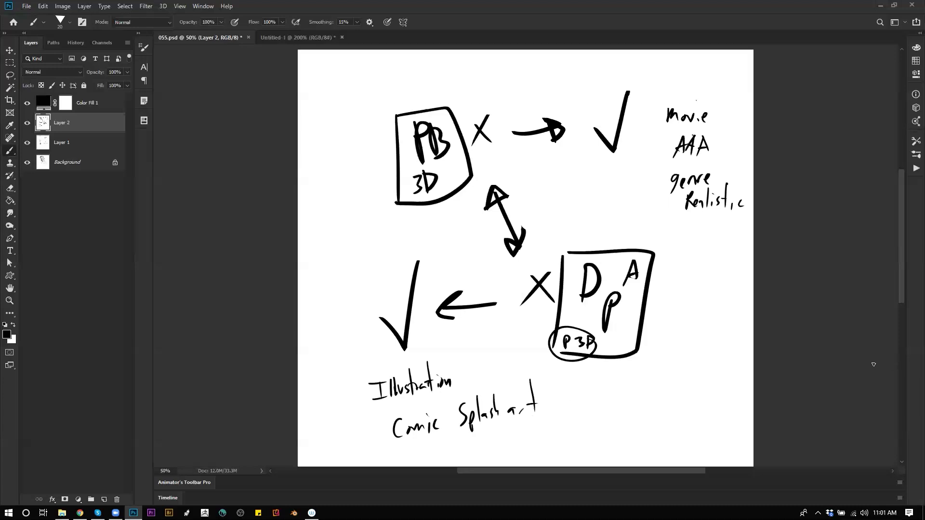
- Enlarge the brush to 125 px and draw a thick dividing line across the canvas between the two boxes
{"action": "key", "text": "bracketright"}
{"action": "key", "text": "bracketright"}
{"action": "key", "text": "bracketright"}
{"action": "key", "text": "bracketright"}
{"action": "key", "text": "bracketright"}
{"action": "key", "text": "bracketright"}
{"action": "key", "text": "bracketright"}
{"action": "key", "text": "bracketright"}
{"action": "key", "text": "bracketright"}
{"action": "left_click_drag", "start_coordinate": [291, 240], "coordinate": [703, 212]}
- Draw thick arrows across the halves: from the PB box down to Illustration, and from the lower box up toward Realistic
{"action": "left_click_drag", "start_coordinate": [857, 233], "coordinate": [898, 288]}
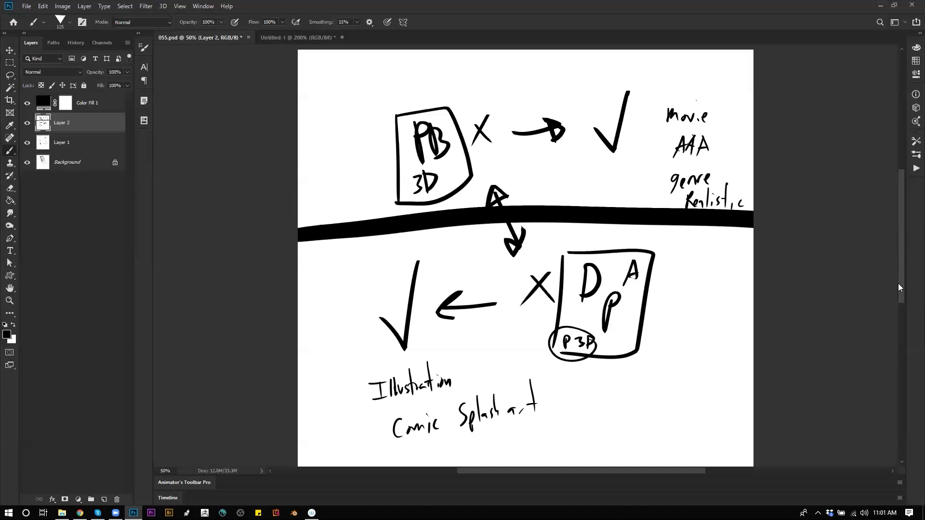
{"action": "mouse_move", "coordinate": [391, 139]}
{"action": "left_mouse_down"}
{"action": "mouse_move", "coordinate": [369, 361]}
{"action": "mouse_move", "coordinate": [377, 315]}
{"action": "left_mouse_up"}
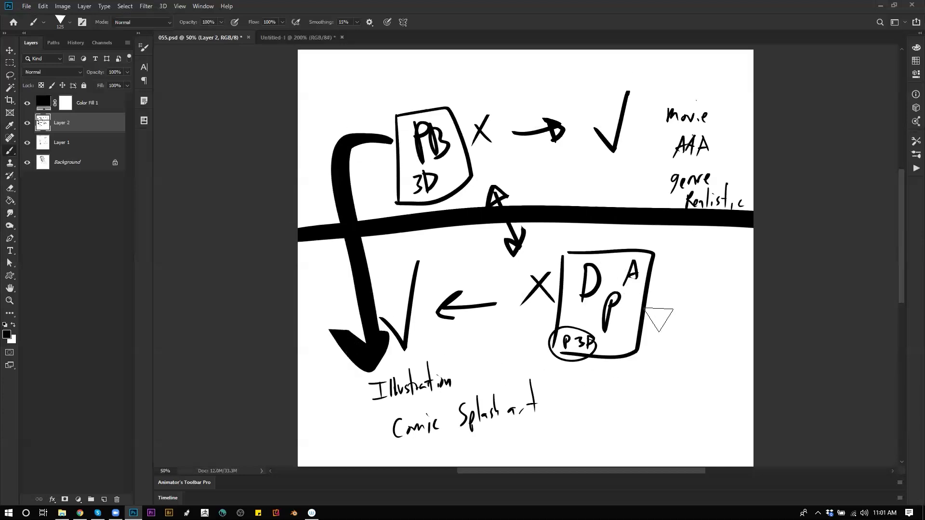
{"action": "mouse_move", "coordinate": [655, 322]}
{"action": "left_mouse_down"}
{"action": "mouse_move", "coordinate": [707, 244]}
{"action": "mouse_move", "coordinate": [747, 265]}
{"action": "left_mouse_up"}
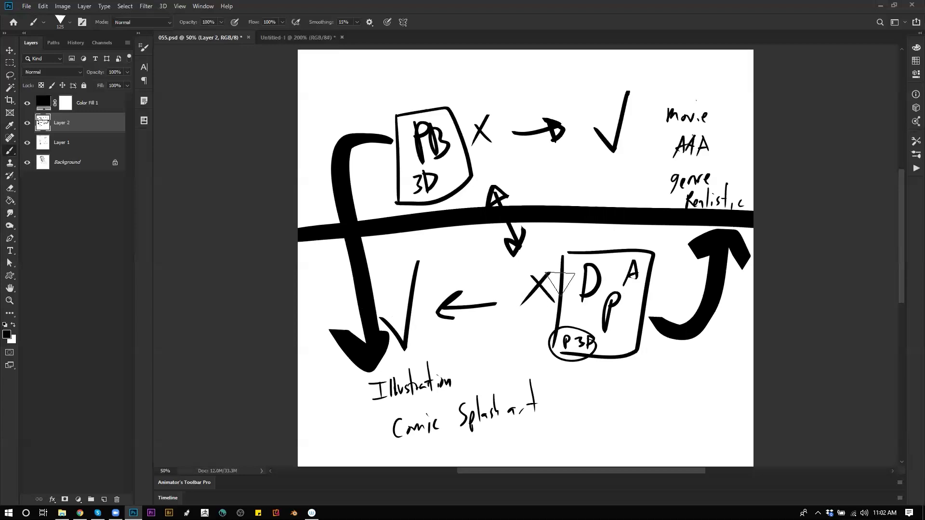
- Hide both diagram layers and duplicate the Background layer with the portrait
{"action": "left_click", "coordinate": [27, 123]}
{"action": "left_click", "coordinate": [27, 143]}
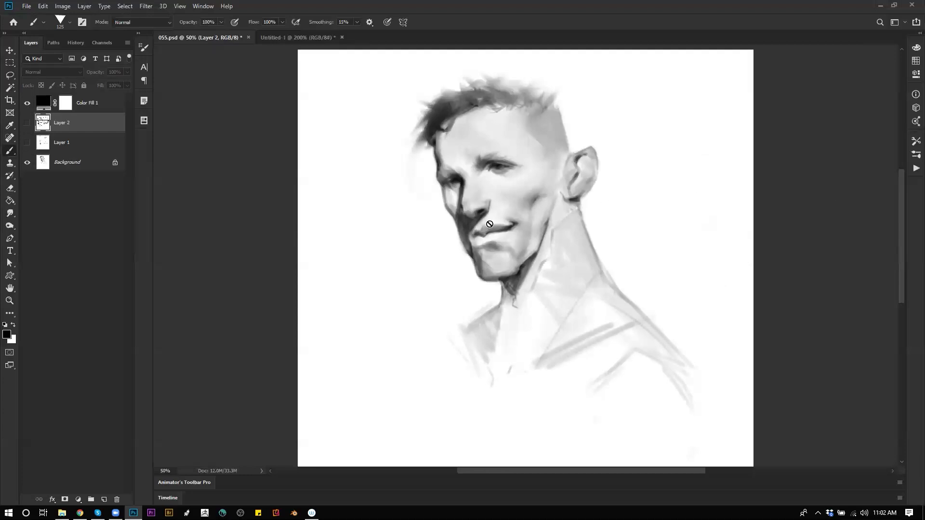
{"action": "left_click", "coordinate": [60, 164]}
{"action": "key", "text": "ctrl+j"}
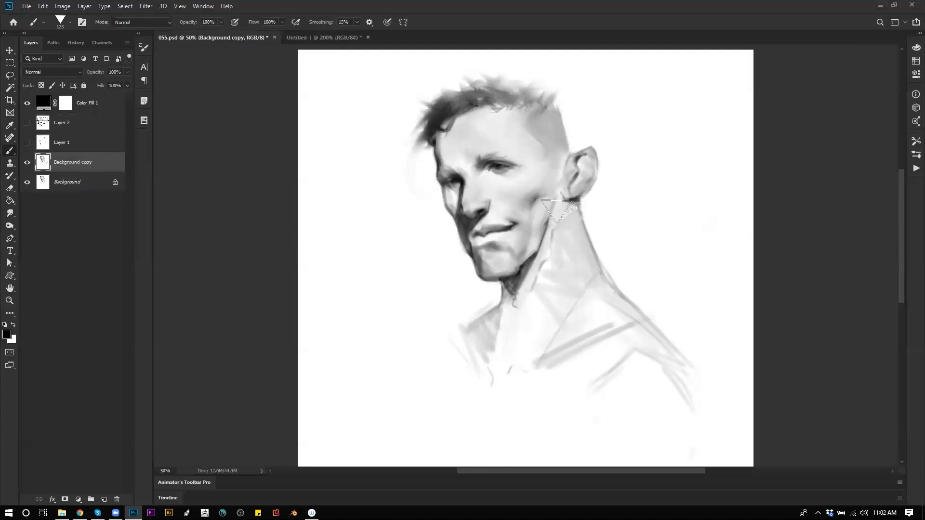
- Try the 25 px and 100 px round brushes, and choose the large solid round brush from the STANDARD set
{"action": "right_click", "coordinate": [559, 178]}
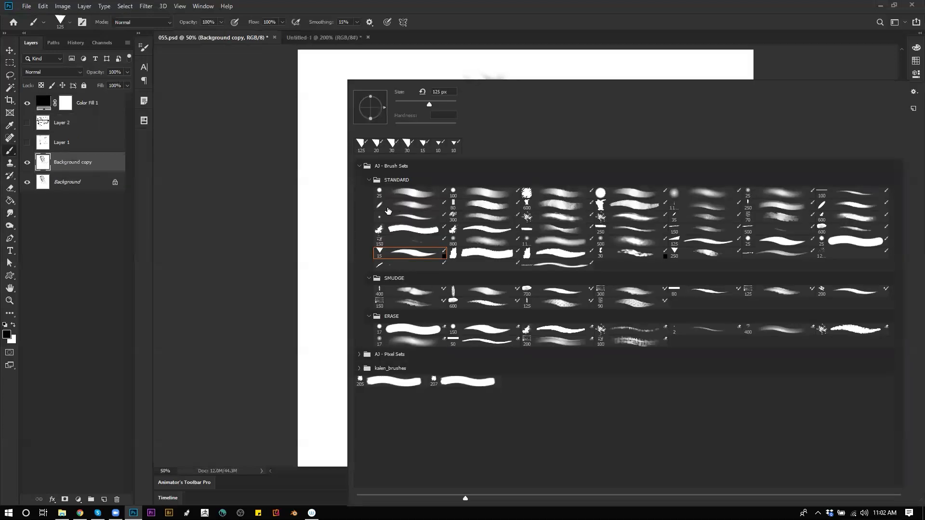
{"action": "left_click", "coordinate": [409, 194]}
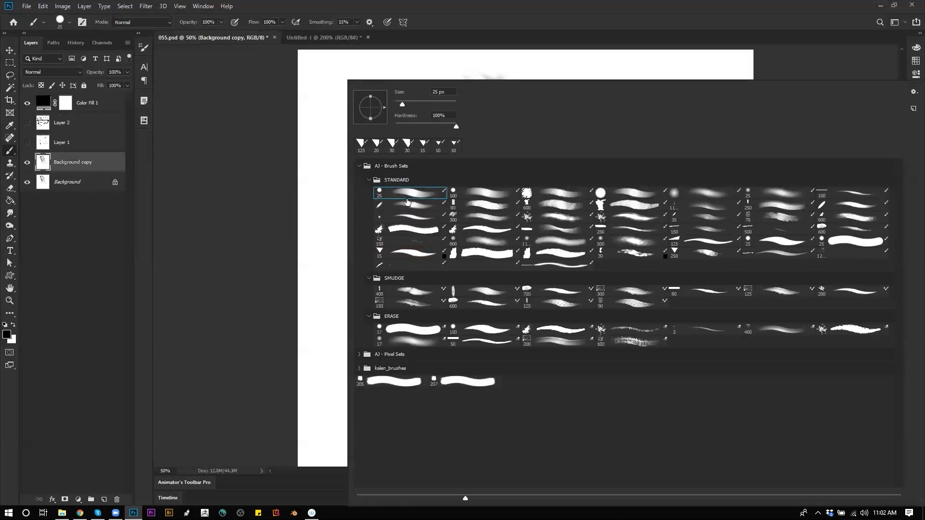
{"action": "left_click", "coordinate": [229, 243]}
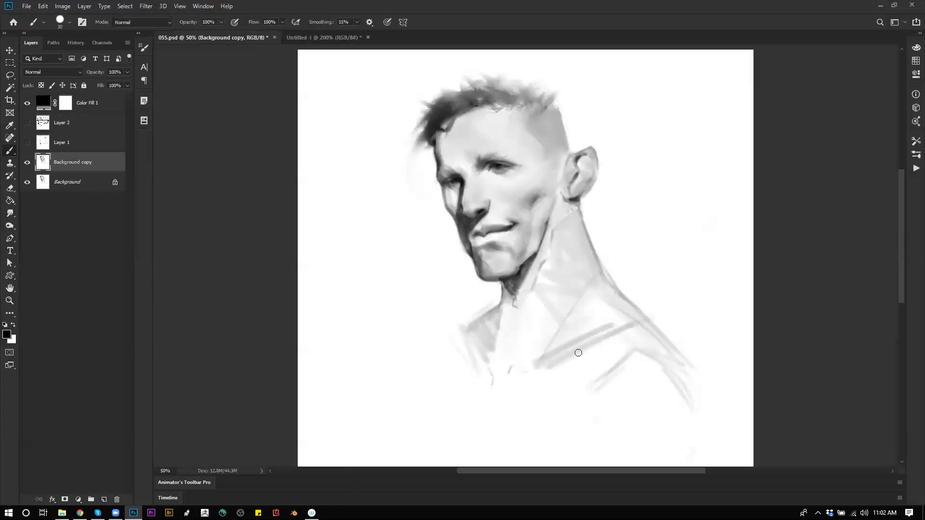
{"action": "right_click", "coordinate": [565, 320]}
{"action": "left_click", "coordinate": [496, 195]}
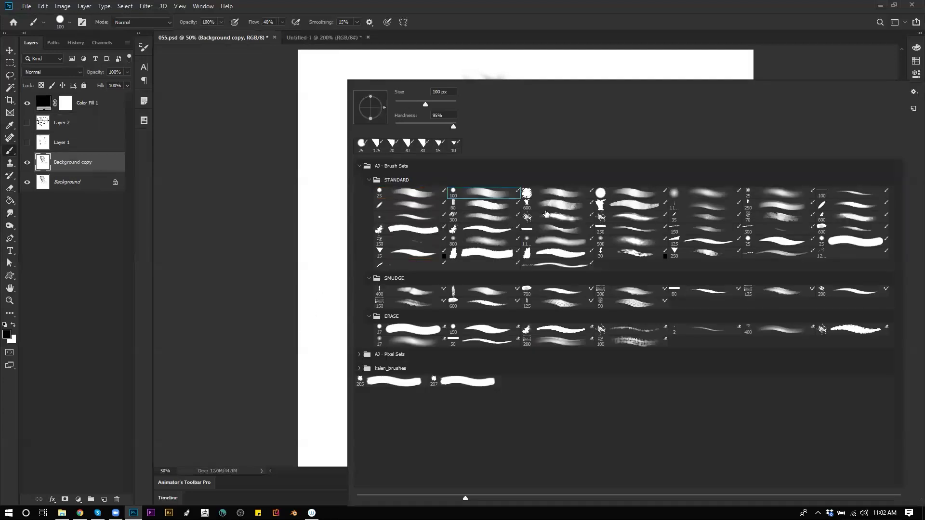
{"action": "left_click", "coordinate": [631, 196]}
{"action": "left_click", "coordinate": [237, 336]}
{"action": "mouse_move", "coordinate": [552, 388]}
{"action": "left_mouse_down"}
{"action": "mouse_move", "coordinate": [635, 353]}
{"action": "mouse_move", "coordinate": [620, 376]}
{"action": "mouse_move", "coordinate": [655, 358]}
{"action": "left_mouse_up"}
{"action": "key", "text": "ctrl+z"}
- Darken the inner edge of the collar with the round brush at 80 px and flip the canvas horizontally
{"action": "key", "text": "bracketleft"}
{"action": "key", "text": "bracketleft"}
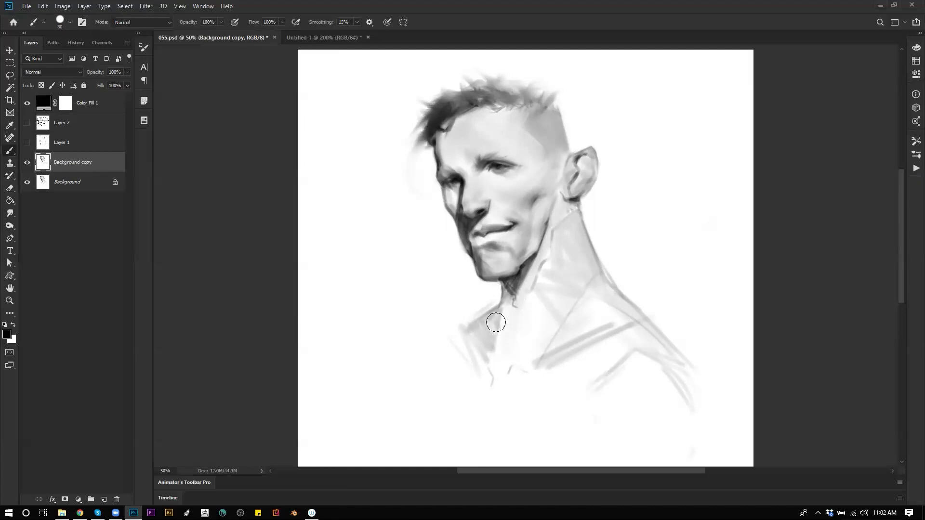
{"action": "left_click_drag", "start_coordinate": [497, 316], "coordinate": [494, 378]}
{"action": "key", "text": "ctrl+shift+h"}
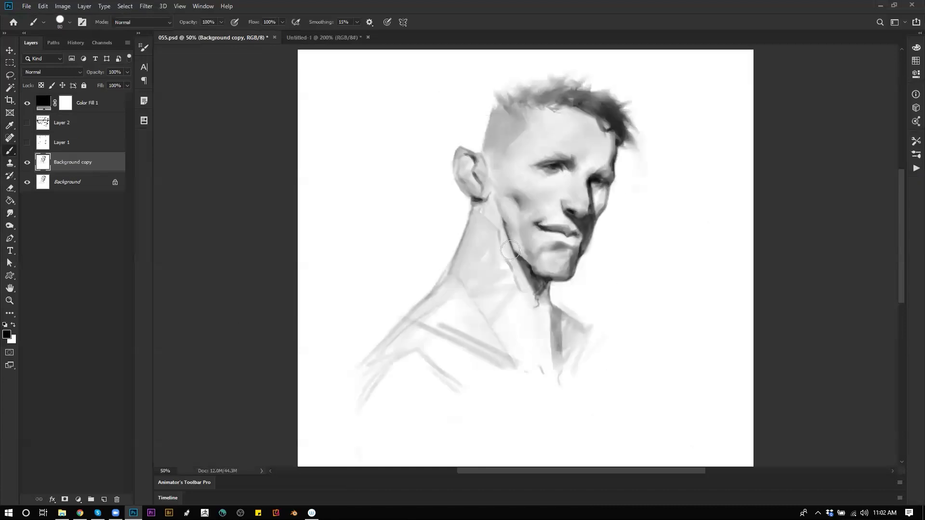
- Switch to the rough-edged 600 px brush from the STANDARD set and reduce it to 80 px
{"action": "right_click", "coordinate": [511, 249]}
{"action": "left_click", "coordinate": [571, 208]}
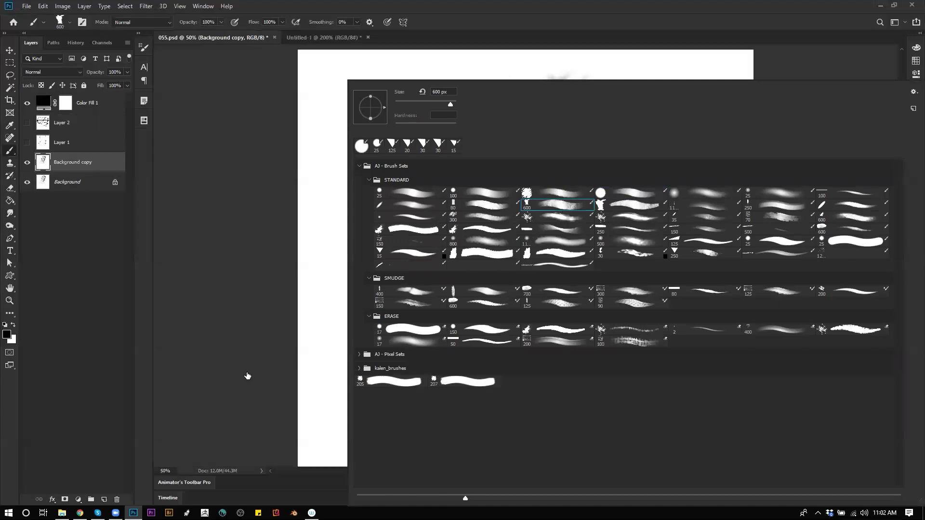
{"action": "left_click", "coordinate": [248, 376]}
{"action": "key", "text": "bracketleft"}
{"action": "key", "text": "bracketleft"}
{"action": "key", "text": "bracketleft"}
{"action": "key", "text": "bracketleft"}
{"action": "key", "text": "bracketleft"}
{"action": "key", "text": "bracketleft"}
{"action": "key", "text": "bracketleft"}
{"action": "key", "text": "bracketleft"}
{"action": "key", "text": "bracketleft"}
{"action": "key", "text": "bracketleft"}
{"action": "key", "text": "bracketleft"}
- Texture the dark collar edge, set the brush flow to 30%, and clean up around the collar and neck with white
{"action": "left_click_drag", "start_coordinate": [524, 318], "coordinate": [562, 388]}
{"action": "key", "text": "x"}
{"action": "mouse_move", "coordinate": [520, 320]}
{"action": "left_mouse_down"}
{"action": "mouse_move", "coordinate": [553, 386]}
{"action": "mouse_move", "coordinate": [550, 311]}
{"action": "left_mouse_up"}
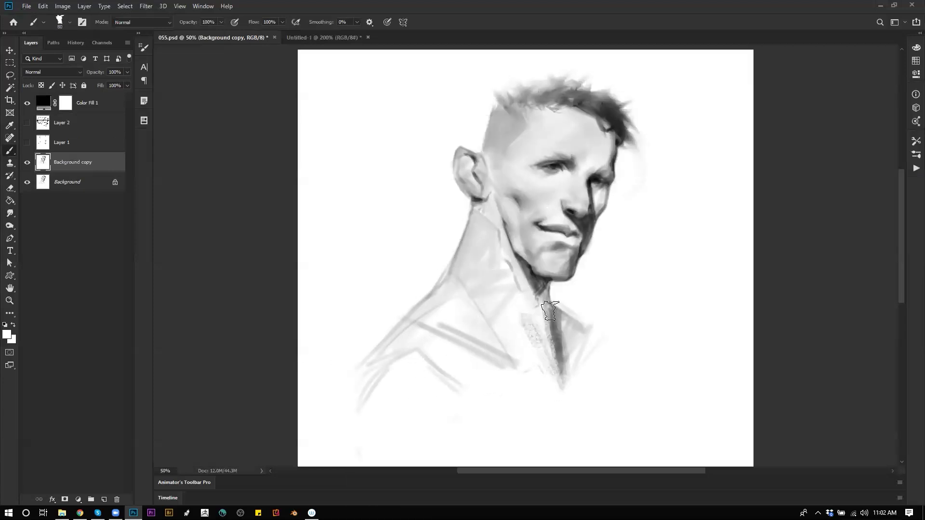
{"action": "key", "text": "ctrl+z"}
{"action": "key", "text": "shift+3"}
{"action": "key", "text": "ctrl+z"}
{"action": "key", "text": "ctrl+z"}
{"action": "mouse_move", "coordinate": [555, 398]}
{"action": "left_mouse_down"}
{"action": "mouse_move", "coordinate": [543, 302]}
{"action": "mouse_move", "coordinate": [551, 331]}
{"action": "mouse_move", "coordinate": [534, 413]}
{"action": "left_mouse_up"}
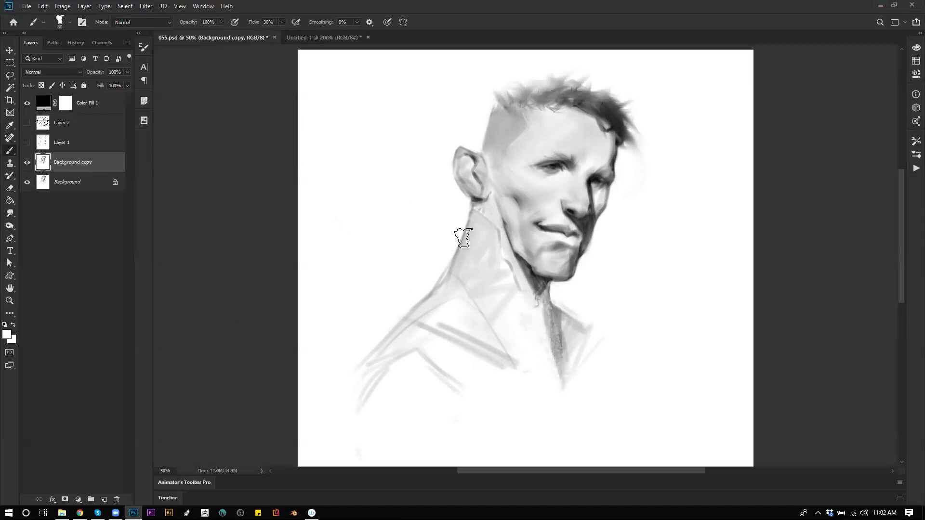
{"action": "left_click_drag", "start_coordinate": [460, 280], "coordinate": [458, 262]}
- Sample the cheek's light gray, soften the area beside the mouth at 150 px, and reduce the brush to 100 px
{"action": "key", "text": "]"}
{"action": "key", "text": "bracketright"}
{"action": "key", "text": "bracketright"}
{"action": "key", "text": "bracketright"}
{"action": "left_click", "coordinate": [527, 192], "text": "alt"}
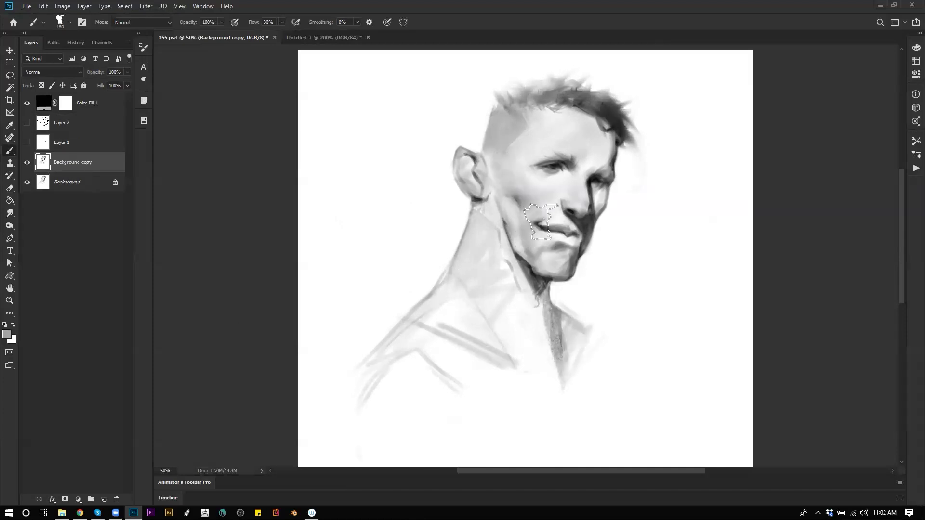
{"action": "left_click_drag", "start_coordinate": [546, 201], "coordinate": [557, 215]}
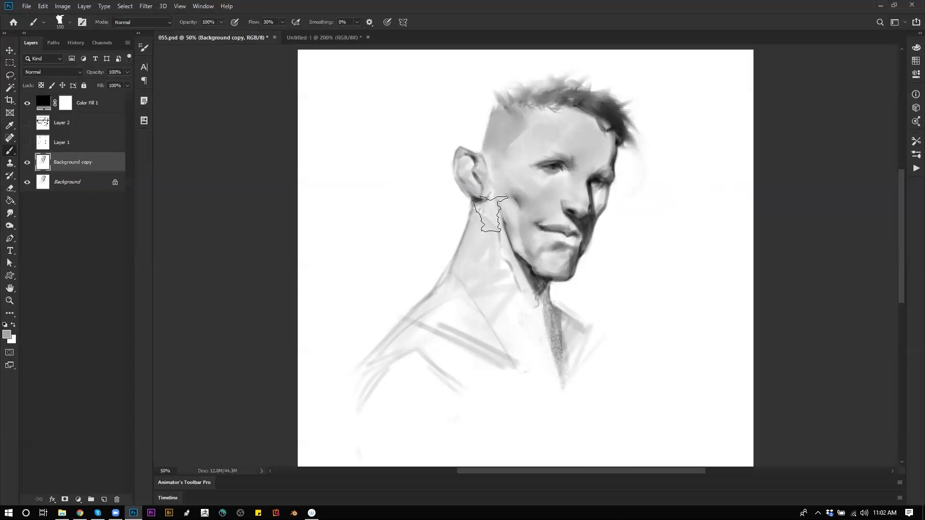
{"action": "key", "text": "bracketleft"}
{"action": "key", "text": "bracketleft"}
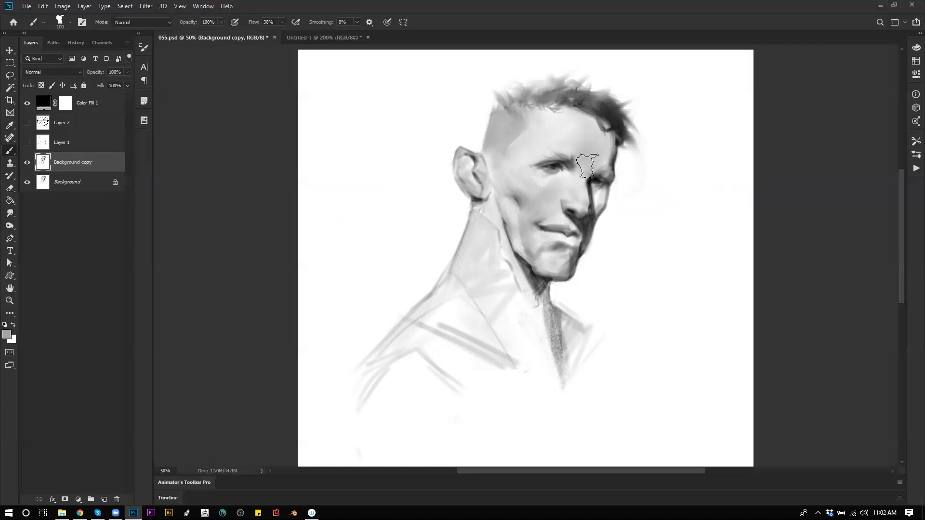
{"action": "left_click_drag", "start_coordinate": [599, 182], "coordinate": [591, 207]}
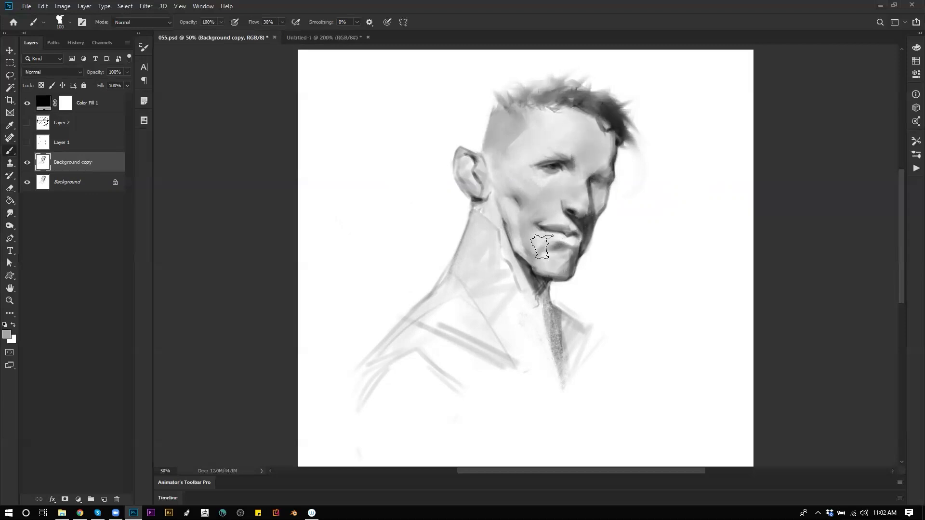
{"action": "key", "text": "ctrl+z"}
{"action": "key", "text": "ctrl+z"}
- Blend light gray over the brow, nose bridge, cheek and lower face with the rough-edged brush
{"action": "left_click_drag", "start_coordinate": [596, 153], "coordinate": [587, 167]}
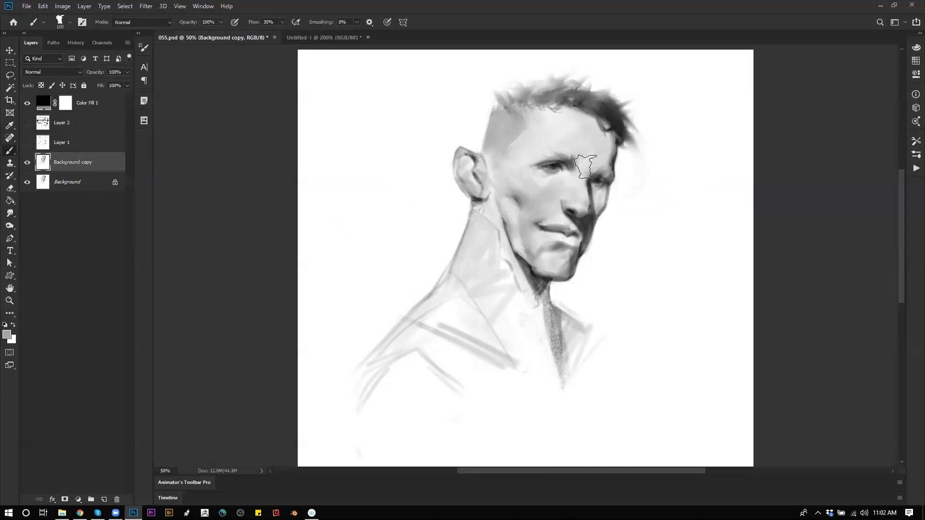
{"action": "left_click_drag", "start_coordinate": [565, 196], "coordinate": [534, 185]}
{"action": "mouse_move", "coordinate": [568, 138]}
{"action": "left_mouse_down"}
{"action": "mouse_move", "coordinate": [510, 169]}
{"action": "mouse_move", "coordinate": [510, 140]}
{"action": "mouse_move", "coordinate": [523, 241]}
{"action": "mouse_move", "coordinate": [510, 231]}
{"action": "mouse_move", "coordinate": [503, 244]}
{"action": "mouse_move", "coordinate": [520, 283]}
{"action": "mouse_move", "coordinate": [560, 241]}
{"action": "mouse_move", "coordinate": [549, 251]}
{"action": "mouse_move", "coordinate": [516, 222]}
{"action": "mouse_move", "coordinate": [573, 244]}
{"action": "mouse_move", "coordinate": [560, 268]}
{"action": "left_mouse_up"}
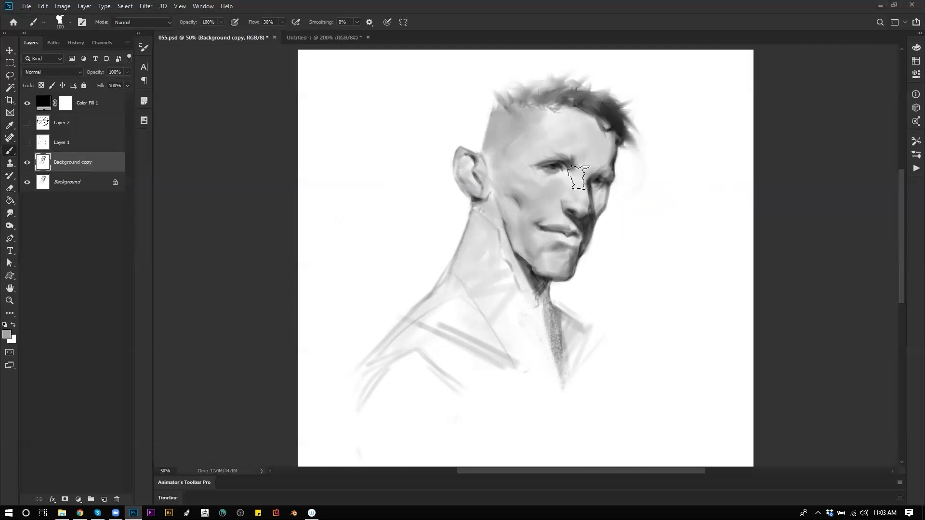
- Try dark sampled strokes beyond the front hair tips, and clean up the neck and shoulder outlines with sampled white
{"action": "left_click", "coordinate": [601, 107], "text": "alt"}
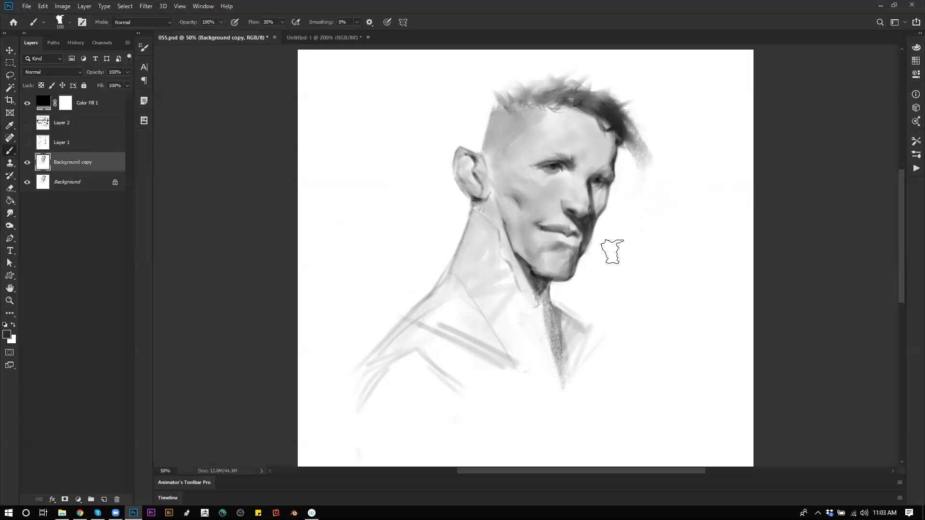
{"action": "left_click", "coordinate": [448, 233], "text": "alt"}
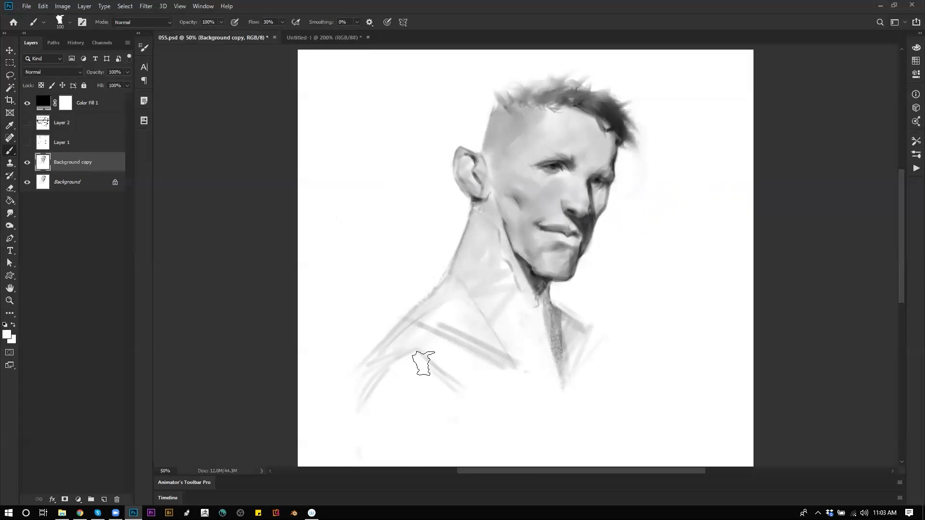
- Reset the foreground color to black, reduce the brush to 50 px, and deepen the shadow under the jaw
{"action": "key", "text": "["}
{"action": "key", "text": "d"}
{"action": "key", "text": "bracketleft"}
{"action": "key", "text": "bracketleft"}
{"action": "key", "text": "bracketleft"}
{"action": "key", "text": "bracketleft"}
{"action": "key", "text": "bracketleft"}
{"action": "key", "text": "bracketleft"}
{"action": "key", "text": "bracketleft"}
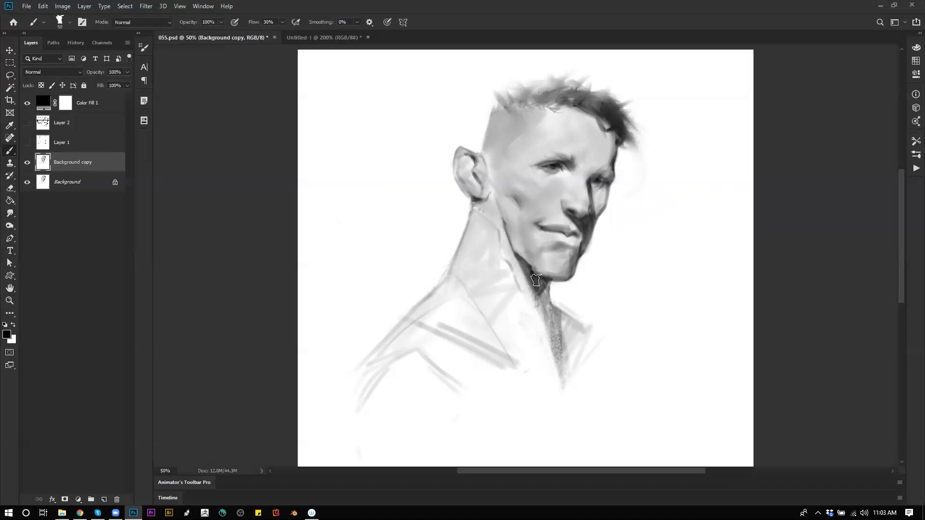
- Add a dark accent inside the ear with the brush at 10 px, and flip the canvas horizontally and back
{"action": "key", "text": "bracketleft"}
{"action": "key", "text": "bracketleft"}
{"action": "key", "text": "bracketleft"}
{"action": "key", "text": "bracketleft"}
{"action": "key", "text": "bracketleft"}
{"action": "key", "text": "bracketleft"}
{"action": "key", "text": "bracketleft"}
{"action": "key", "text": "bracketleft"}
{"action": "key", "text": "bracketleft"}
{"action": "key", "text": "bracketleft"}
{"action": "key", "text": "bracketleft"}
{"action": "key", "text": "ctrl+shift+h"}
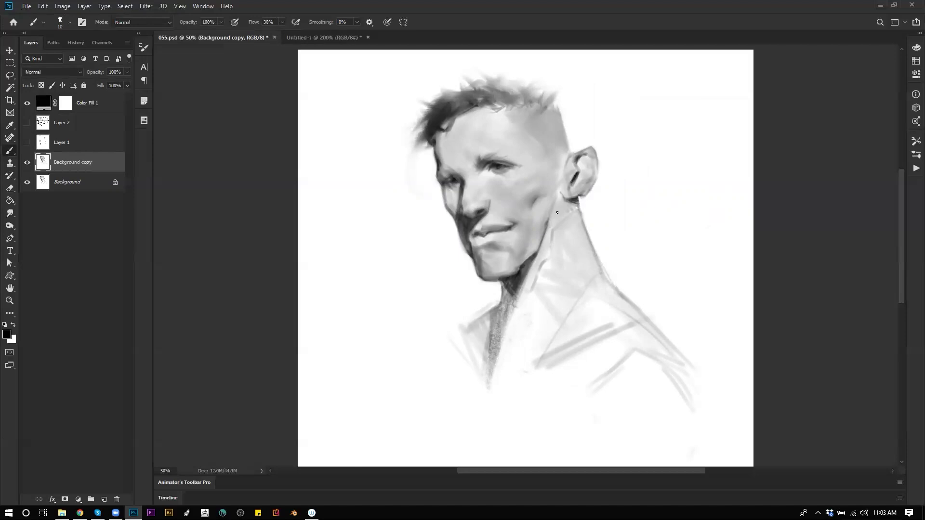
{"action": "key", "text": "h"}
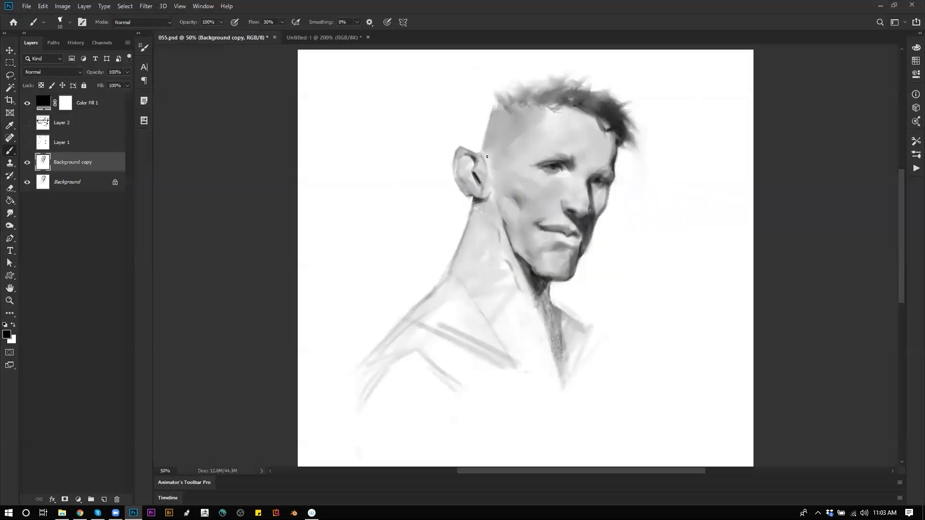
- Enlarge the brush to 45 px and blend the side of the head beside the ear with grays sampled from the temple
{"action": "key", "text": "bracketright"}
{"action": "key", "text": "bracketright"}
{"action": "key", "text": "bracketright"}
{"action": "key", "text": "bracketright"}
{"action": "key", "text": "bracketright"}
{"action": "key", "text": "bracketright"}
{"action": "key", "text": "bracketright"}
{"action": "left_click", "coordinate": [504, 135], "text": "alt"}
{"action": "left_click", "coordinate": [489, 152], "text": "alt"}
{"action": "left_click", "coordinate": [504, 132], "text": "alt"}
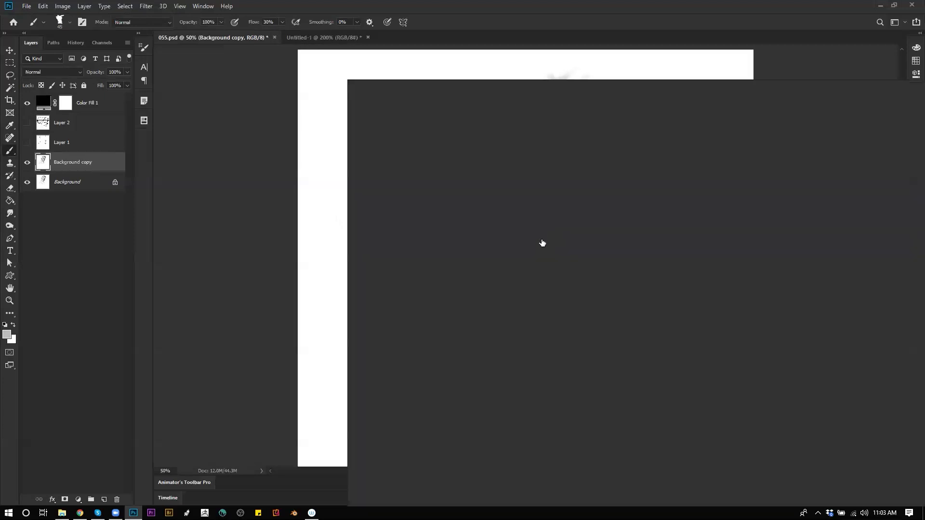
- Switch to the 25 px round brush, enlarge it to 45 px, and try a black stroke in front of the ear
{"action": "right_click", "coordinate": [543, 244]}
{"action": "left_click", "coordinate": [328, 239]}
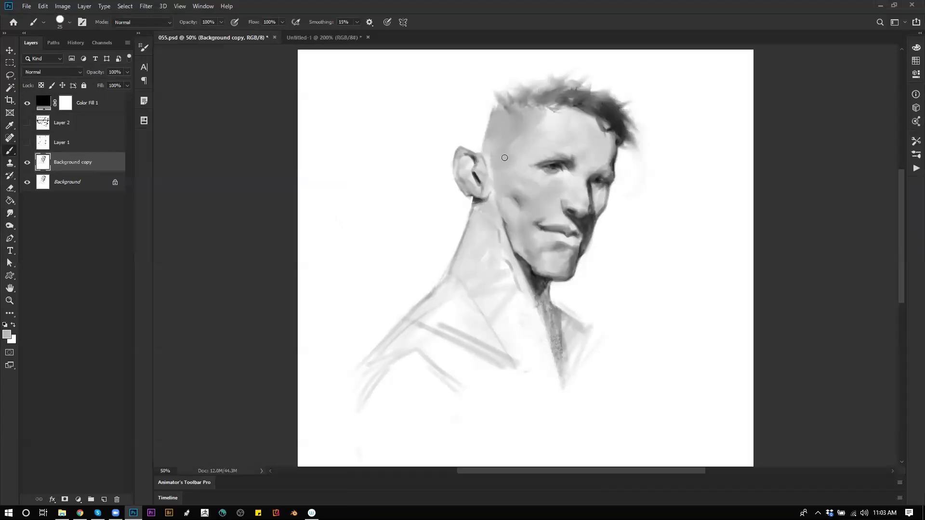
{"action": "key", "text": "]"}
{"action": "key", "text": "d"}
{"action": "left_click_drag", "start_coordinate": [496, 159], "coordinate": [505, 204]}
{"action": "key", "text": "ctrl+z"}
- Choose the large solid round brush from the STANDARD set, enlarge it to 70 px, and try black sideburn strokes
{"action": "right_click", "coordinate": [523, 205]}
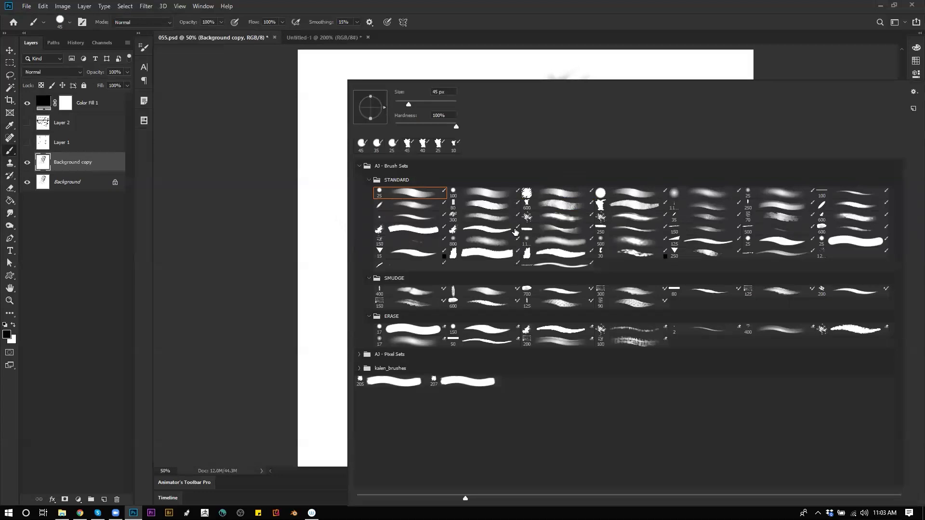
{"action": "left_click", "coordinate": [631, 193]}
{"action": "left_click", "coordinate": [283, 284]}
{"action": "left_click_drag", "start_coordinate": [495, 153], "coordinate": [503, 225]}
{"action": "key", "text": "ctrl+z"}
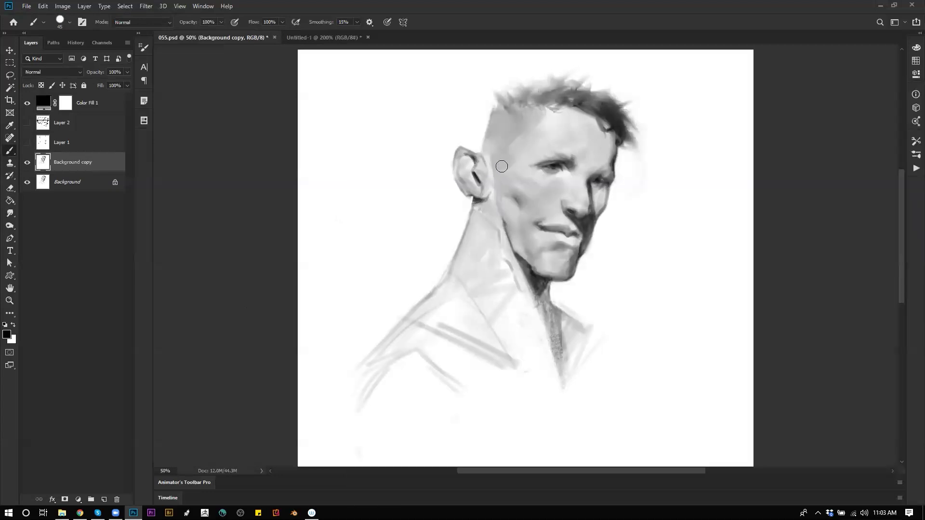
{"action": "key", "text": "bracketright"}
{"action": "key", "text": "bracketright"}
{"action": "key", "text": "bracketright"}
{"action": "left_click_drag", "start_coordinate": [494, 161], "coordinate": [502, 207]}
{"action": "key", "text": "ctrl+z"}
- Set the round brush's flow to 30% and lightly shade the temple in front of the ear
{"action": "right_click", "coordinate": [504, 197]}
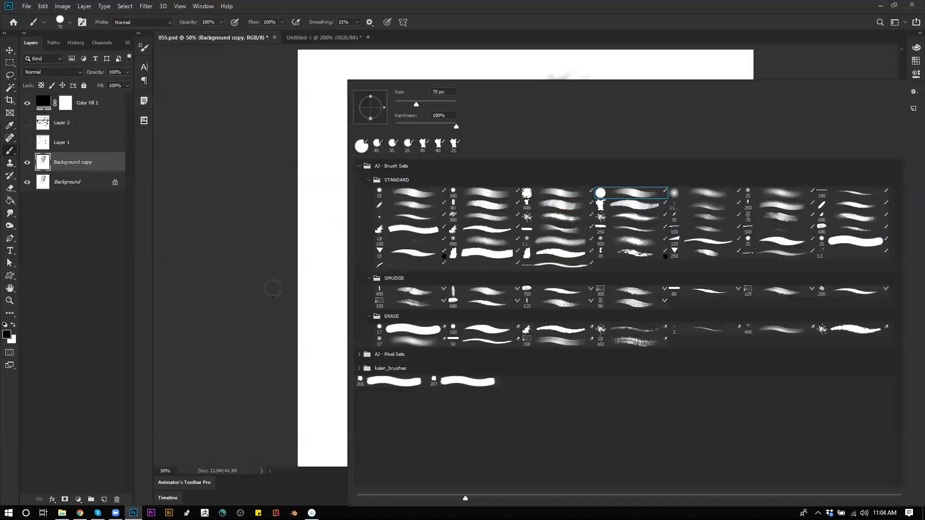
{"action": "left_click", "coordinate": [259, 294]}
{"action": "key", "text": "shift+3"}
{"action": "mouse_move", "coordinate": [498, 170]}
{"action": "left_mouse_down"}
{"action": "mouse_move", "coordinate": [510, 228]}
{"action": "mouse_move", "coordinate": [517, 206]}
{"action": "mouse_move", "coordinate": [506, 172]}
{"action": "mouse_move", "coordinate": [511, 170]}
{"action": "left_mouse_up"}
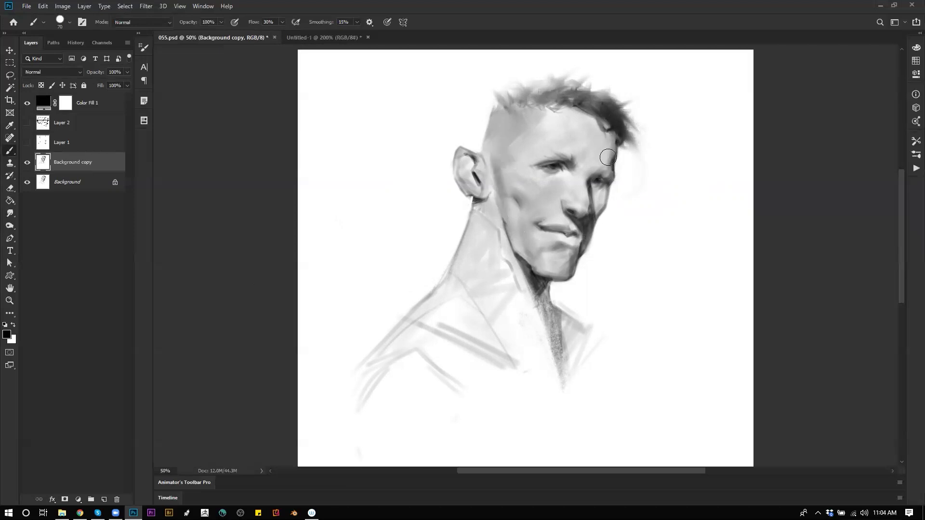
- Switch to the round brush preset with 40% flow at 70 px and shade the far brow with grey sampled beside the nose bridge
{"action": "right_click", "coordinate": [584, 191]}
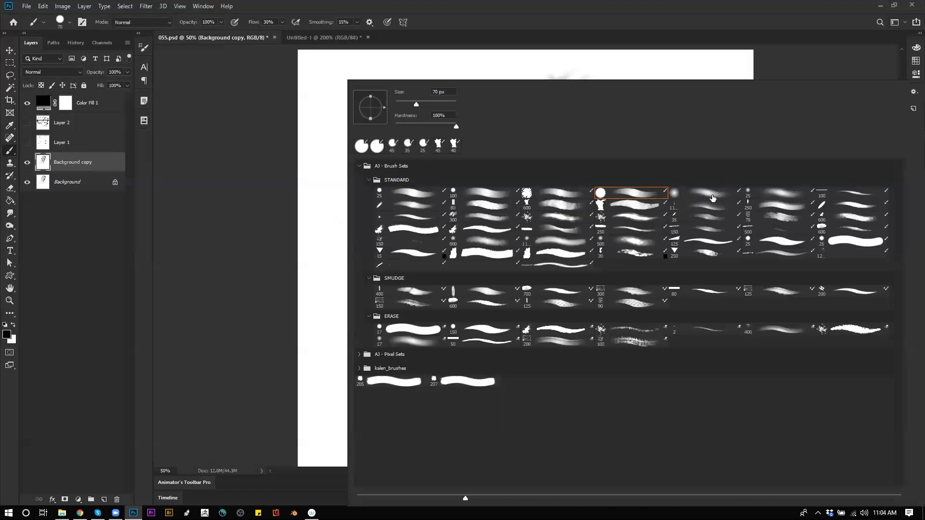
{"action": "double_click", "coordinate": [473, 195]}
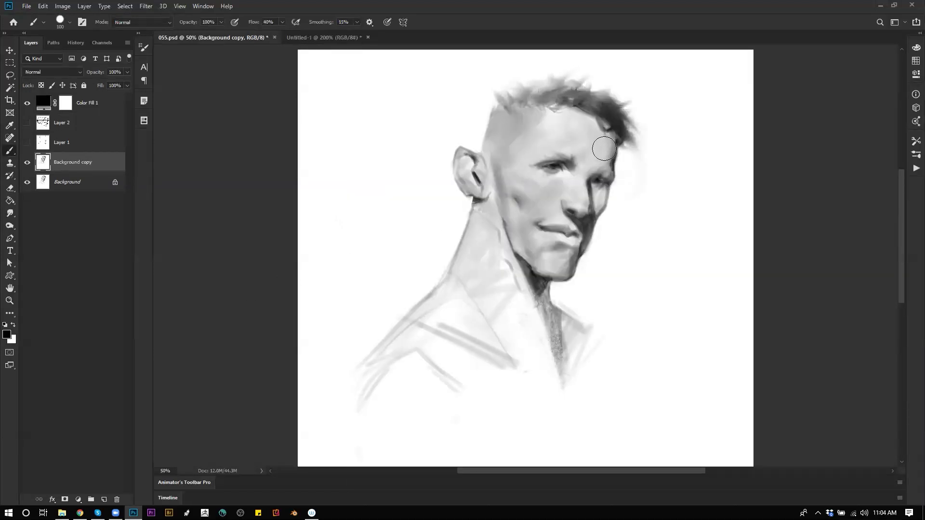
{"action": "key", "text": "["}
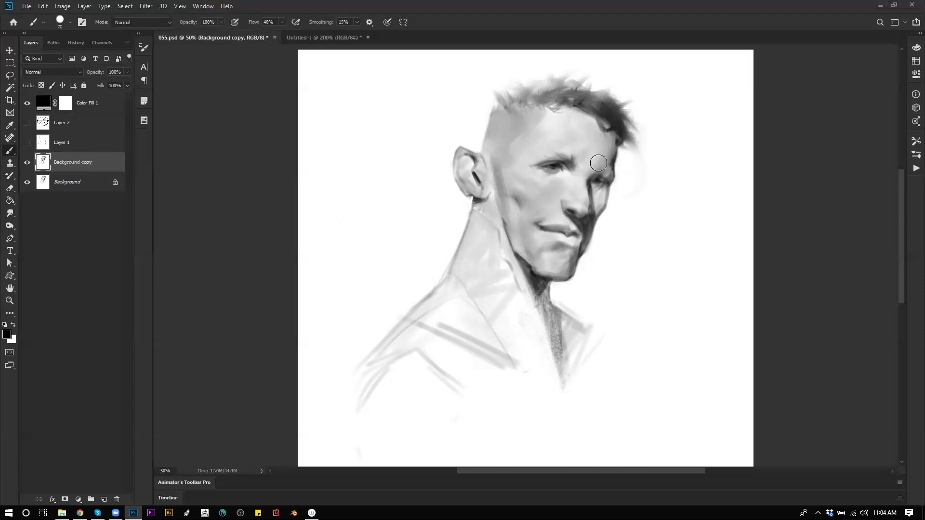
{"action": "left_click", "coordinate": [586, 172], "text": "alt"}
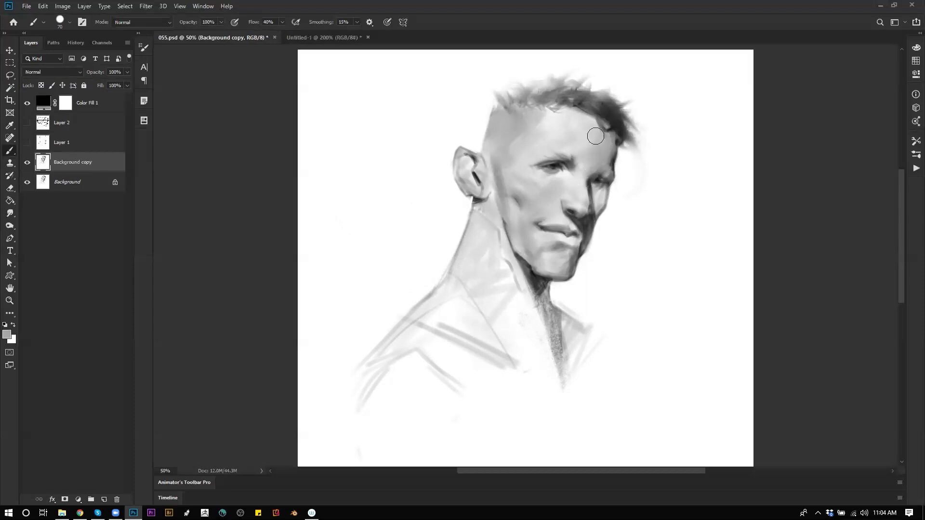
- Restore black as the paint colour and darken the shadow below the far eye with a small brush, ending at 15 px
{"action": "key", "text": "d"}
{"action": "key", "text": "["}
{"action": "key", "text": "["}
{"action": "key", "text": "["}
{"action": "key", "text": "["}
{"action": "key", "text": "["}
{"action": "key", "text": "["}
{"action": "key", "text": "["}
{"action": "key", "text": "["}
{"action": "key", "text": "["}
{"action": "key", "text": "]"}
{"action": "key", "text": "]"}
{"action": "key", "text": "]"}
{"action": "key", "text": "]"}
{"action": "key", "text": "]"}
{"action": "key", "text": "]"}
{"action": "key", "text": "]"}
{"action": "key", "text": "]"}
{"action": "mouse_move", "coordinate": [598, 185]}
{"action": "left_mouse_down"}
{"action": "mouse_move", "coordinate": [598, 212]}
{"action": "mouse_move", "coordinate": [598, 198]}
{"action": "left_mouse_up"}
{"action": "key", "text": "bracketleft"}
{"action": "key", "text": "bracketleft"}
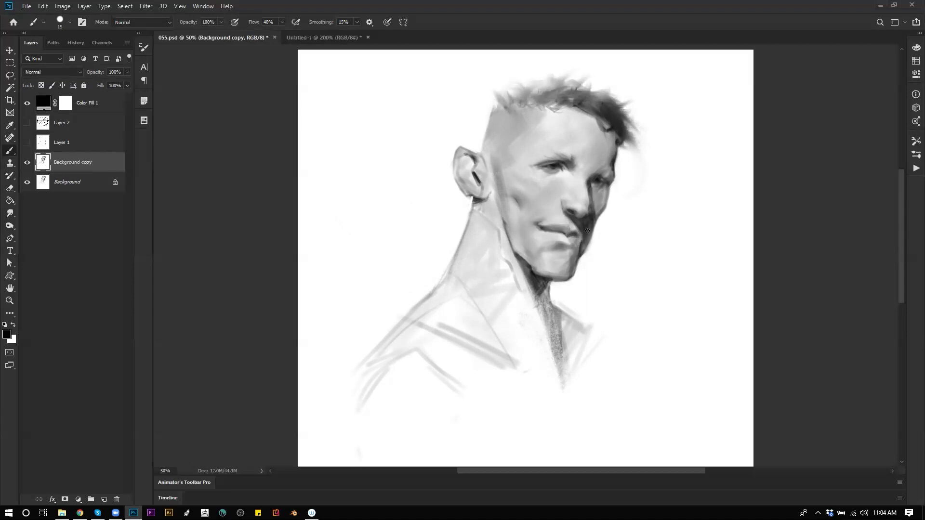
- Flip the canvas horizontally and clean up the far cheek contour with white at 70 px
{"action": "key", "text": "ctrl+shift+h"}
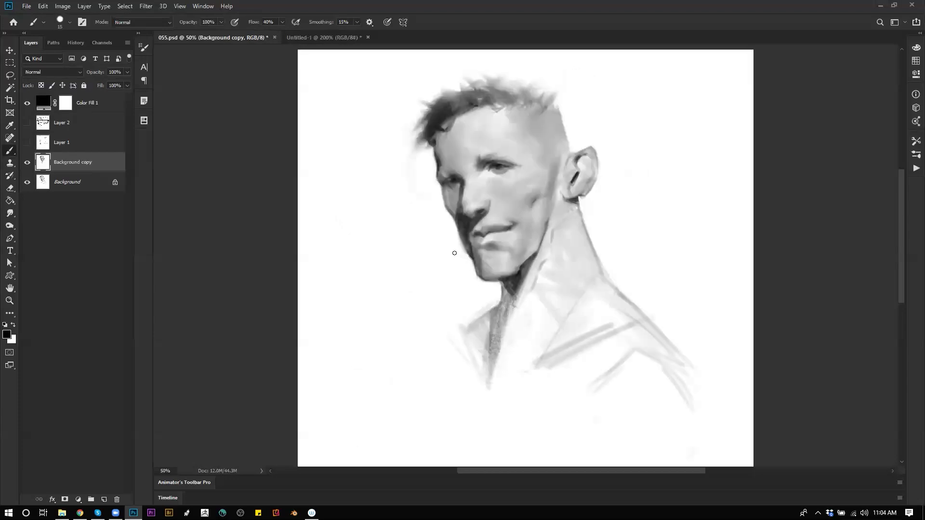
{"action": "key", "text": "bracketright"}
{"action": "key", "text": "bracketright"}
{"action": "key", "text": "bracketright"}
{"action": "key", "text": "bracketright"}
{"action": "key", "text": "bracketright"}
{"action": "key", "text": "bracketright"}
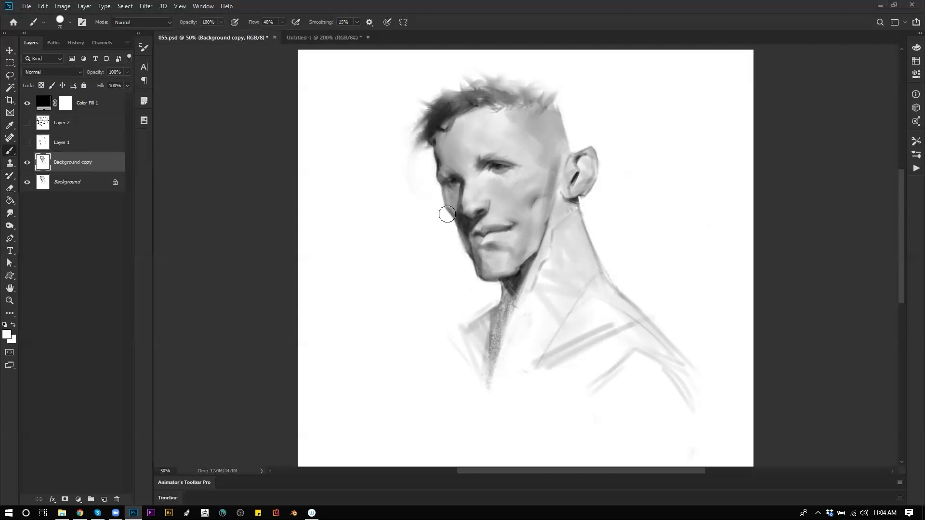
- Darken the inner end of the near eyebrow with a small black brush and touch up around it with a sampled light tone
{"action": "key", "text": "d"}
{"action": "key", "text": "bracketleft"}
{"action": "key", "text": "bracketleft"}
{"action": "key", "text": "bracketleft"}
{"action": "key", "text": "bracketleft"}
{"action": "key", "text": "bracketleft"}
{"action": "key", "text": "bracketleft"}
{"action": "key", "text": "bracketright"}
{"action": "key", "text": "bracketright"}
{"action": "key", "text": "bracketright"}
{"action": "mouse_move", "coordinate": [470, 168]}
{"action": "left_mouse_down"}
{"action": "mouse_move", "coordinate": [483, 174]}
{"action": "mouse_move", "coordinate": [473, 169]}
{"action": "left_mouse_up"}
{"action": "left_click", "coordinate": [485, 177], "text": "alt"}
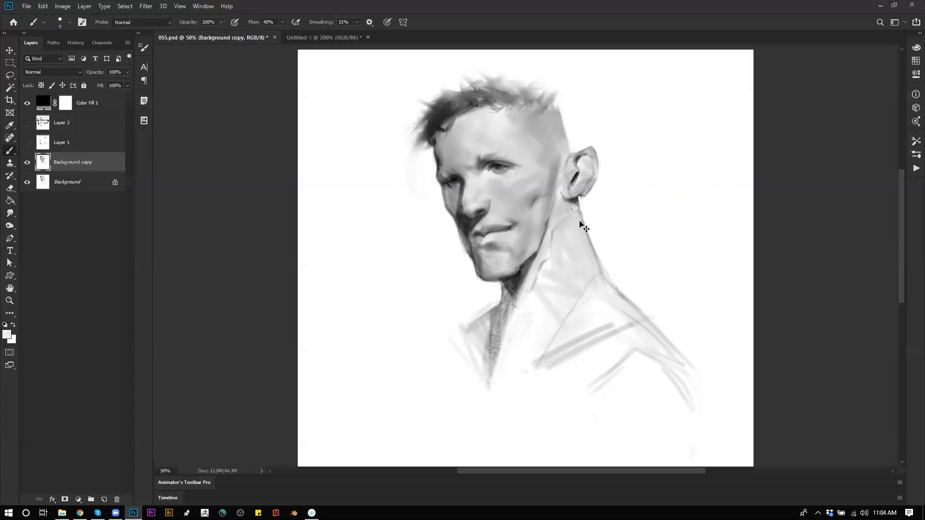
- Flip the canvas back horizontally and blend the near cheek, temple and upper forehead with sampled tones, enlarging the brush to 30 px
{"action": "key", "text": "ctrl+shift+h"}
{"action": "key", "text": "bracketleft"}
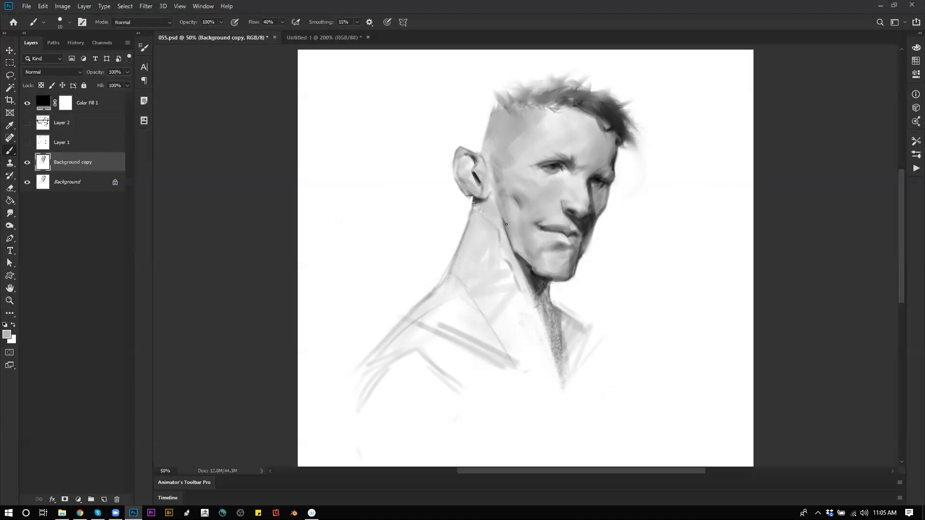
{"action": "left_click", "coordinate": [515, 207], "text": "alt"}
{"action": "left_click", "coordinate": [527, 128], "text": "alt"}
{"action": "left_click", "coordinate": [554, 118], "text": "alt"}
{"action": "key", "text": "bracketleft"}
{"action": "key", "text": "bracketright"}
{"action": "key", "text": "bracketright"}
{"action": "key", "text": "bracketright"}
{"action": "key", "text": "bracketright"}
{"action": "key", "text": "bracketright"}
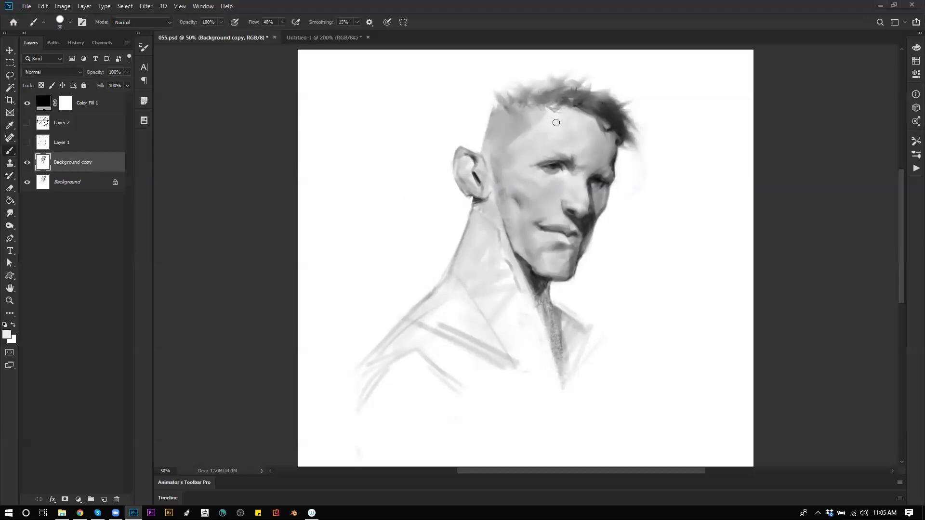
- Soften the hairline and the hair's outer edge at 90 px with tones sampled from the forehead, hair and white background
{"action": "left_click", "coordinate": [572, 138], "text": "alt"}
{"action": "key", "text": "bracketright"}
{"action": "key", "text": "bracketright"}
{"action": "left_click", "coordinate": [552, 93], "text": "alt"}
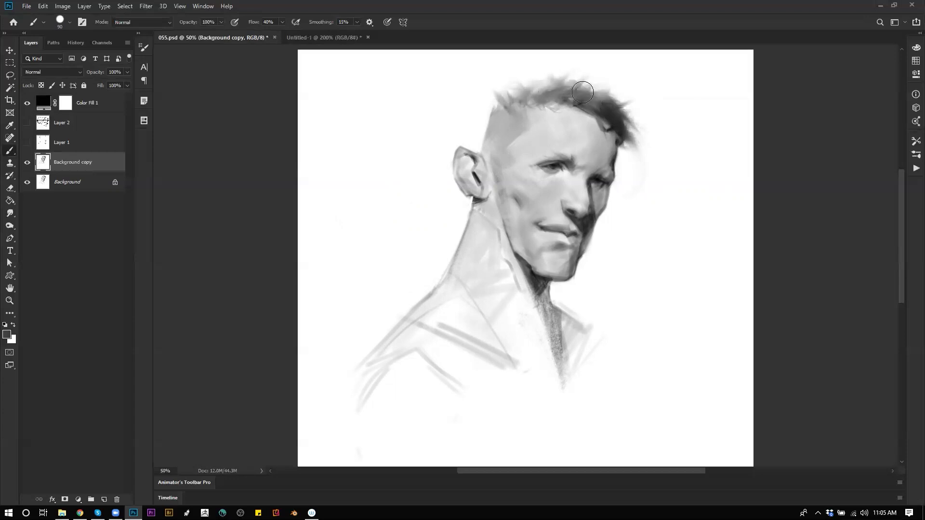
{"action": "left_click", "coordinate": [644, 90], "text": "alt"}
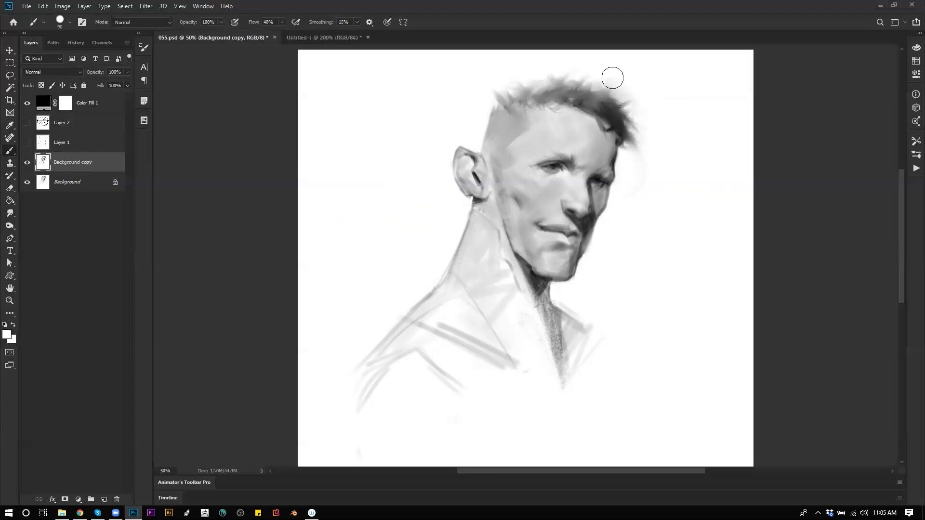
- Flip the canvas horizontally and shade the dark inner collar strip below the chin with sampled grey at 70 px
{"action": "key", "text": "ctrl+shift+h"}
{"action": "key", "text": "["}
{"action": "left_click", "coordinate": [518, 270], "text": "alt"}
{"action": "left_click_drag", "start_coordinate": [487, 376], "coordinate": [497, 320]}
{"action": "left_click", "coordinate": [498, 317], "text": "alt"}
{"action": "key", "text": "["}
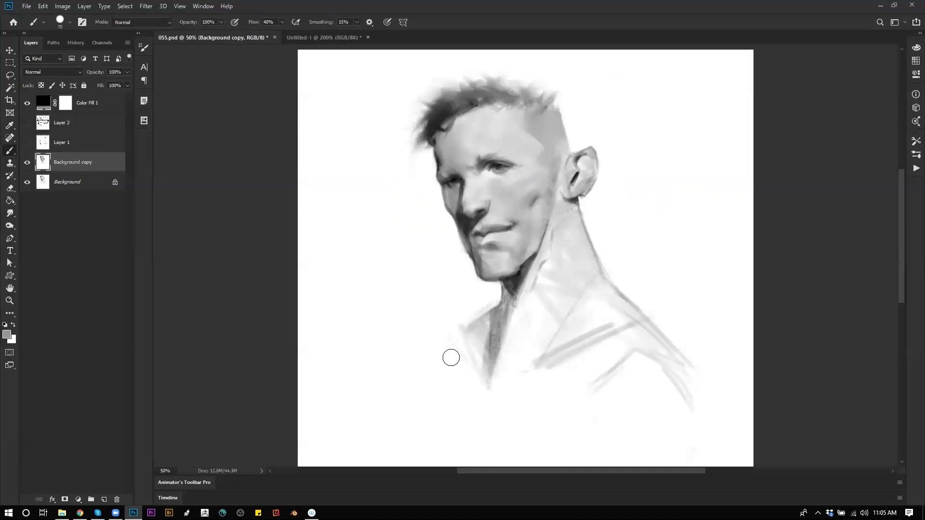
- Switch to the 300 px textured brush preset, reduce it to 90 px, and fill the far collar flap with grey
{"action": "right_click", "coordinate": [463, 289]}
{"action": "left_click", "coordinate": [549, 205]}
{"action": "left_click", "coordinate": [462, 222]}
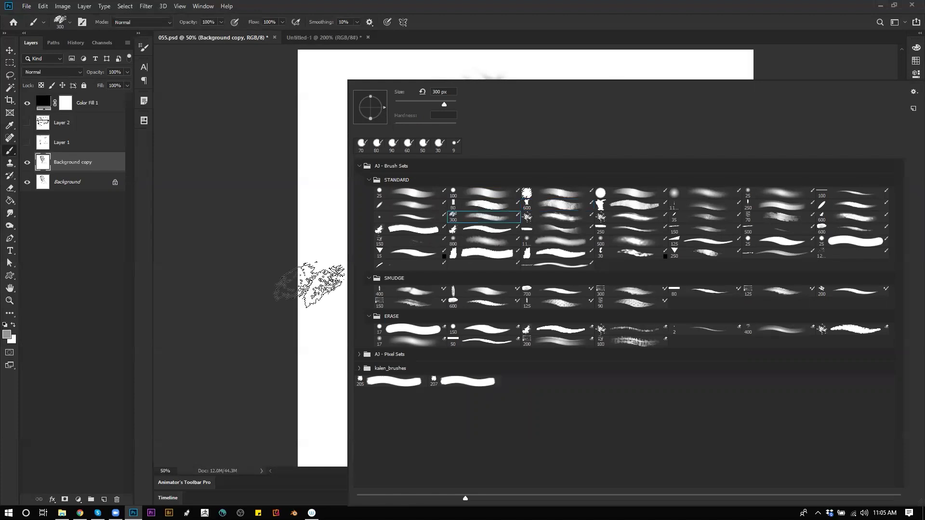
{"action": "left_click", "coordinate": [284, 295]}
{"action": "key", "text": "["}
{"action": "key", "text": "["}
{"action": "key", "text": "["}
{"action": "key", "text": "["}
{"action": "key", "text": "["}
{"action": "key", "text": "["}
{"action": "key", "text": "["}
{"action": "key", "text": "["}
{"action": "key", "text": "["}
{"action": "mouse_move", "coordinate": [488, 333]}
{"action": "left_mouse_down"}
{"action": "mouse_move", "coordinate": [484, 372]}
{"action": "mouse_move", "coordinate": [496, 316]}
{"action": "mouse_move", "coordinate": [472, 321]}
{"action": "mouse_move", "coordinate": [468, 392]}
{"action": "mouse_move", "coordinate": [461, 356]}
{"action": "left_mouse_up"}
- Undo the stray stroke and trim the outer edge of the far collar flap with sampled background white
{"action": "left_click_drag", "start_coordinate": [440, 314], "coordinate": [455, 433]}
{"action": "key", "text": "ctrl+z"}
{"action": "left_click", "coordinate": [441, 340], "text": "alt"}
{"action": "left_click_drag", "start_coordinate": [454, 361], "coordinate": [461, 439]}
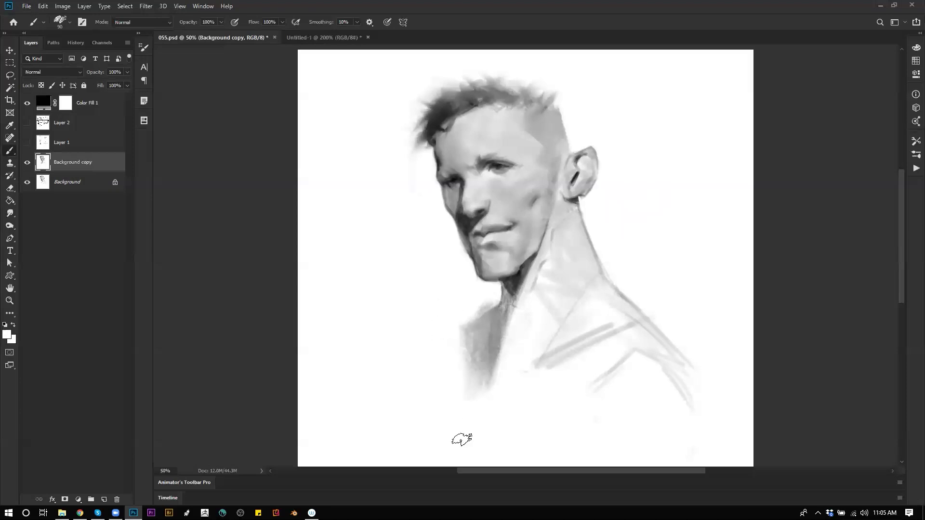
- Flip the canvas back horizontally and deepen the neck shadow under the jaw with sampled dark grey and a smaller brush
{"action": "key", "text": "ctrl+shift+h"}
{"action": "left_click", "coordinate": [533, 281], "text": "alt"}
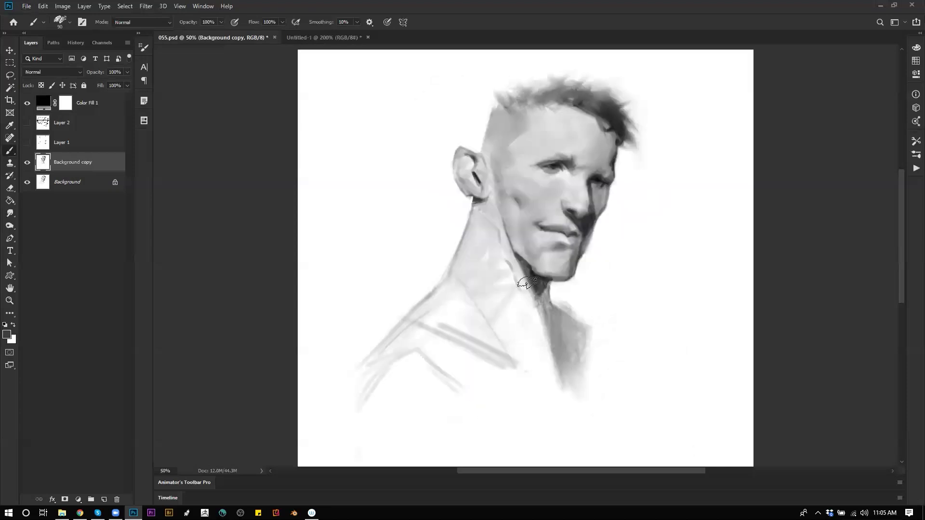
{"action": "key", "text": "["}
{"action": "key", "text": "["}
{"action": "key", "text": "["}
{"action": "key", "text": "["}
{"action": "key", "text": "["}
{"action": "key", "text": "["}
{"action": "key", "text": "["}
{"action": "key", "text": "["}
{"action": "key", "text": "["}
- Smooth the near cheek's shadow with greys sampled from the cheek, enlarging the textured brush to 70 px
{"action": "left_click", "coordinate": [510, 200], "text": "alt"}
{"action": "key", "text": "bracketright"}
{"action": "key", "text": "bracketright"}
{"action": "key", "text": "bracketright"}
{"action": "key", "text": "bracketright"}
{"action": "key", "text": "bracketright"}
{"action": "left_click", "coordinate": [507, 191], "text": "alt"}
{"action": "left_click", "coordinate": [518, 188], "text": "alt"}
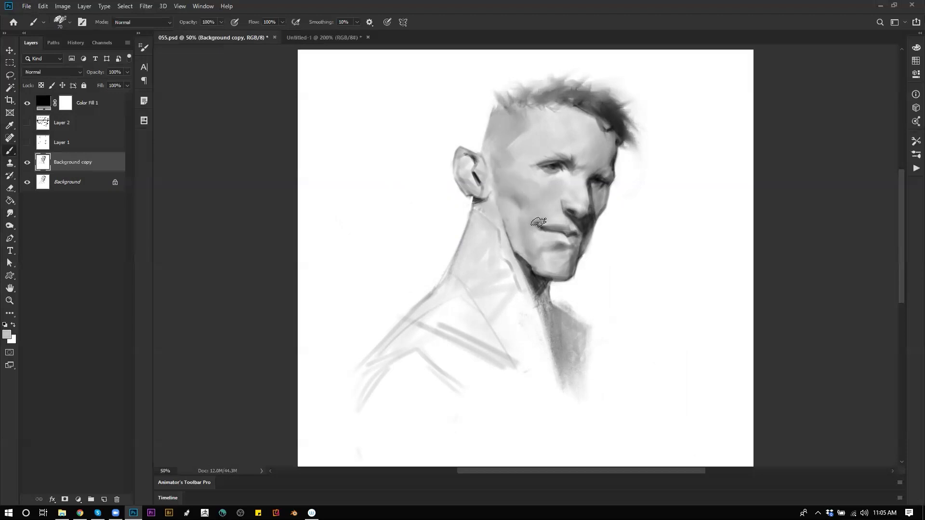
- Shade the outer corner of the near eye with black and blend the temple above it with sampled light grey at 60 px
{"action": "key", "text": "d"}
{"action": "key", "text": "bracketleft"}
{"action": "key", "text": "bracketleft"}
{"action": "key", "text": "bracketright"}
{"action": "key", "text": "bracketright"}
{"action": "left_click_drag", "start_coordinate": [525, 165], "coordinate": [536, 164]}
{"action": "left_click", "coordinate": [533, 154], "text": "alt"}
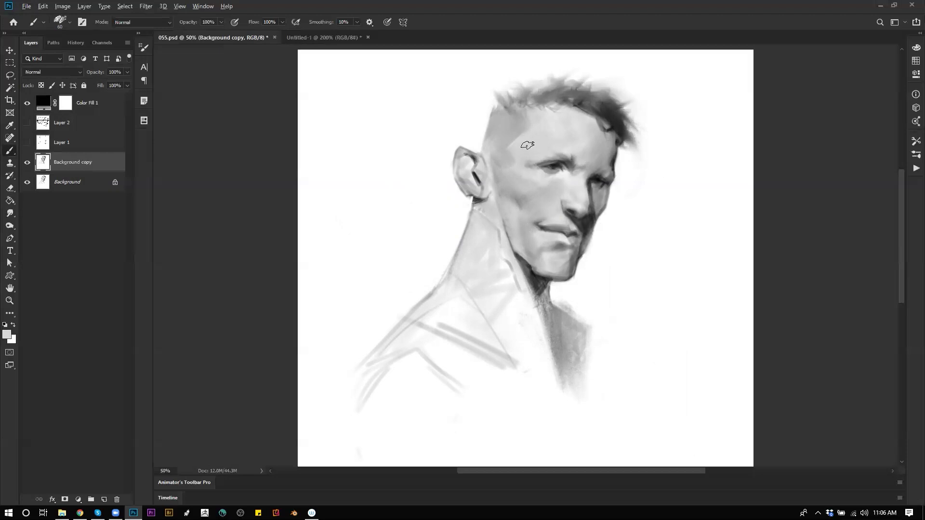
- Reduce the textured brush to 10 px and flip the canvas horizontally to refine the dark facial details
{"action": "key", "text": "bracketleft"}
{"action": "key", "text": "bracketleft"}
{"action": "key", "text": "bracketleft"}
{"action": "key", "text": "bracketleft"}
{"action": "key", "text": "bracketleft"}
{"action": "key", "text": "bracketleft"}
{"action": "key", "text": "bracketleft"}
{"action": "key", "text": "ctrl+shift+h"}
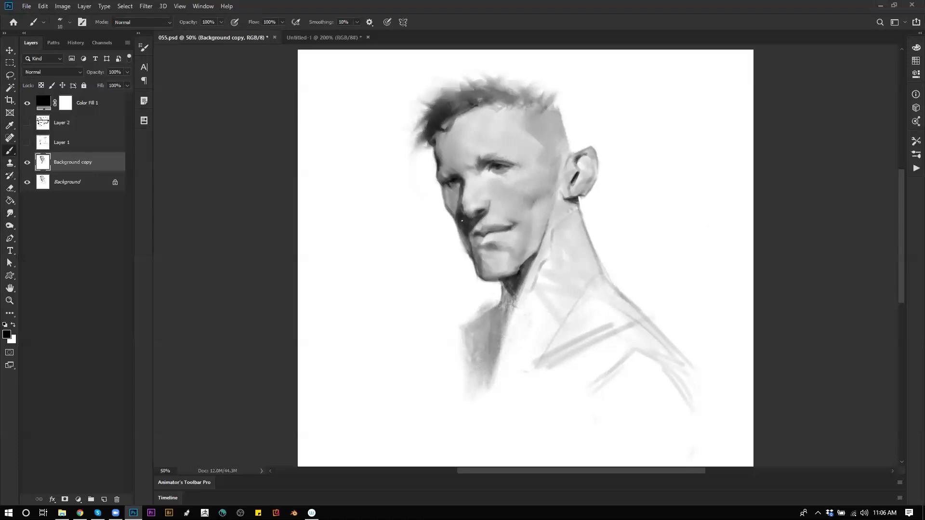
- Flip the canvas back horizontally and clean the far side of the face with sampled background white at 25 px
{"action": "key", "text": "]"}
{"action": "key", "text": "]"}
{"action": "key", "text": "]"}
{"action": "key", "text": "z"}
{"action": "left_click", "coordinate": [529, 261], "text": "alt"}
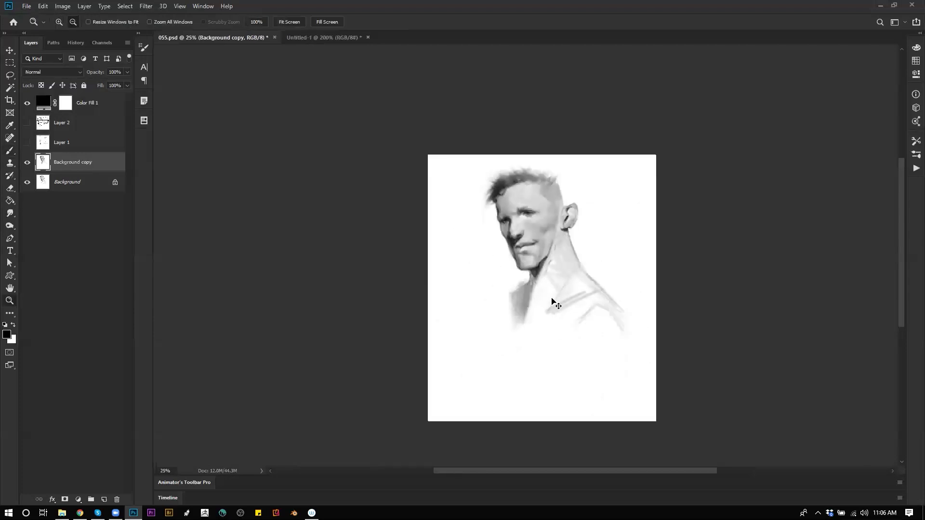
{"action": "key", "text": "ctrl+shift+h"}
{"action": "left_click", "coordinate": [550, 220]}
{"action": "key", "text": "b"}
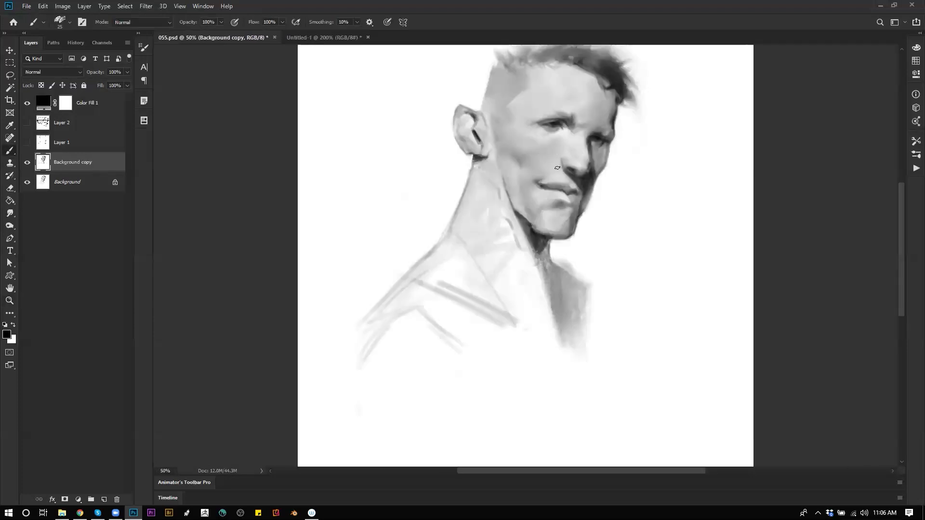
{"action": "left_click", "coordinate": [629, 116], "text": "alt"}
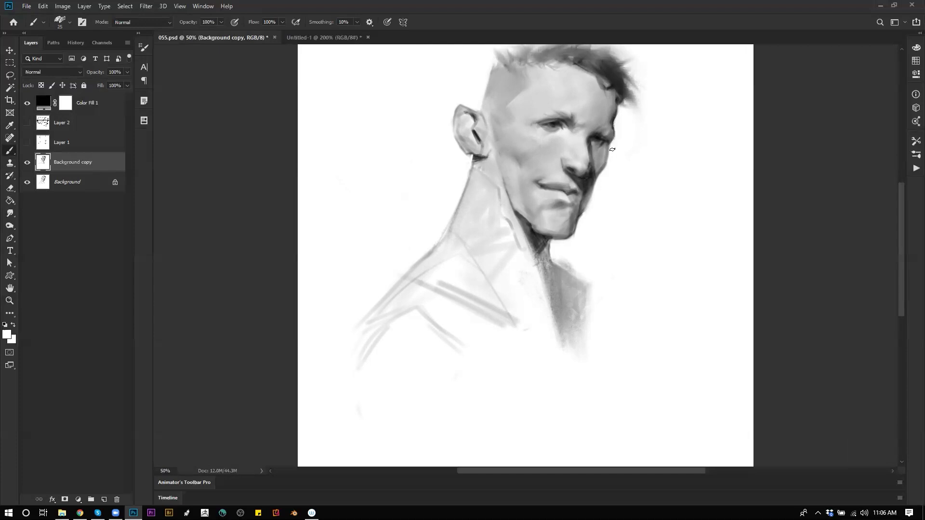
- Darken the line between the lips with black and enlarge the brush to 100 px for shading the jaw below the ear
{"action": "key", "text": "x"}
{"action": "left_click_drag", "start_coordinate": [542, 187], "coordinate": [560, 192]}
{"action": "key", "text": "bracketright"}
{"action": "key", "text": "bracketright"}
{"action": "key", "text": "bracketright"}
{"action": "key", "text": "bracketright"}
{"action": "key", "text": "bracketright"}
{"action": "key", "text": "bracketright"}
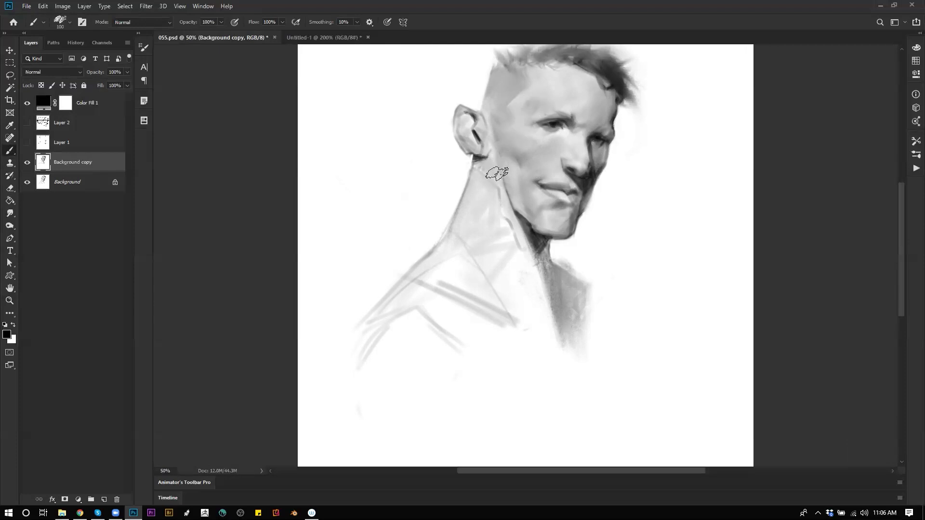
- Shade the near eyebrow with its sampled grey and touch up the nose with a sampled lighter grey, reducing the brush to 40 px
{"action": "left_click", "coordinate": [567, 117], "text": "alt"}
{"action": "key", "text": "bracketleft"}
{"action": "key", "text": "bracketleft"}
{"action": "key", "text": "bracketleft"}
{"action": "key", "text": "bracketleft"}
{"action": "key", "text": "bracketleft"}
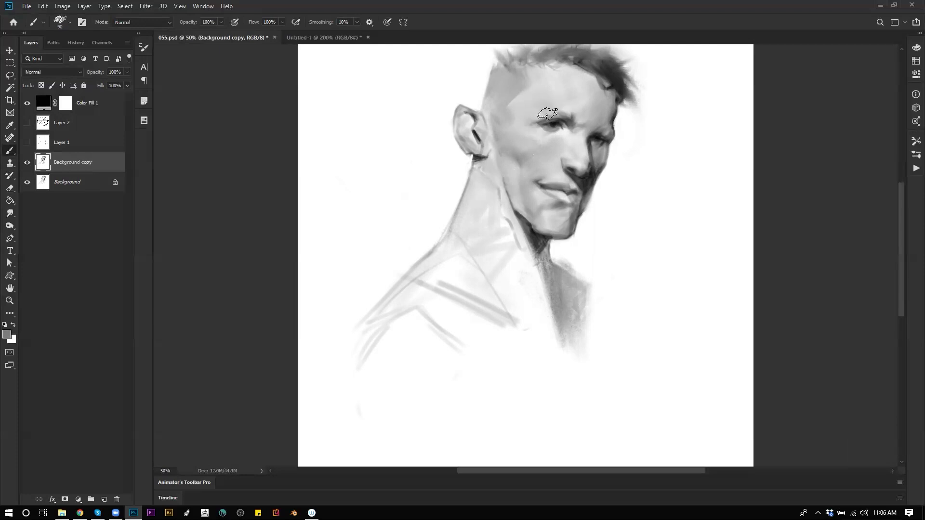
{"action": "key", "text": "bracketleft"}
{"action": "left_click", "coordinate": [578, 150], "text": "alt"}
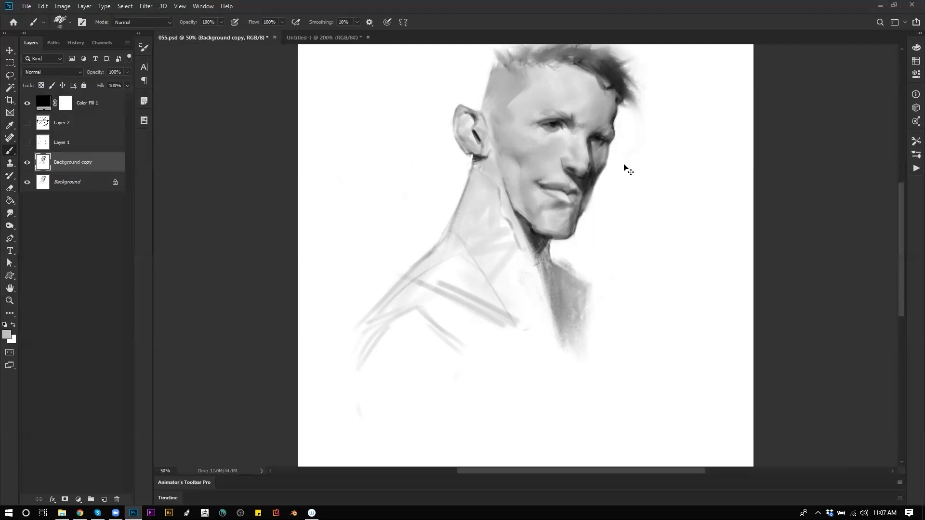
- Flip the canvas horizontally and refine the inner corner of the near eye and brow with a sampled light tone
{"action": "key", "text": "ctrl+alt+h"}
{"action": "left_click", "coordinate": [489, 133], "text": "alt"}
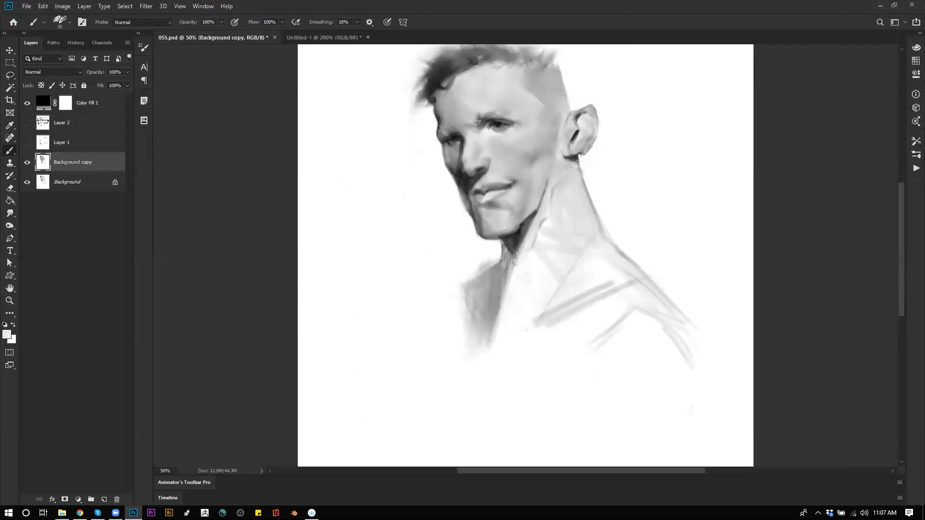
{"action": "key", "text": "bracketleft"}
{"action": "key", "text": "x"}
- Sample the temple's grey, enlarge the textured brush to 70 px, and shade the side of the neck down toward the collar
{"action": "left_click", "coordinate": [549, 99], "text": "alt"}
{"action": "key", "text": "]"}
{"action": "key", "text": "]"}
{"action": "key", "text": "]"}
{"action": "key", "text": "]"}
{"action": "key", "text": "]"}
{"action": "key", "text": "]"}
{"action": "key", "text": "]"}
{"action": "key", "text": "]"}
{"action": "key", "text": "]"}
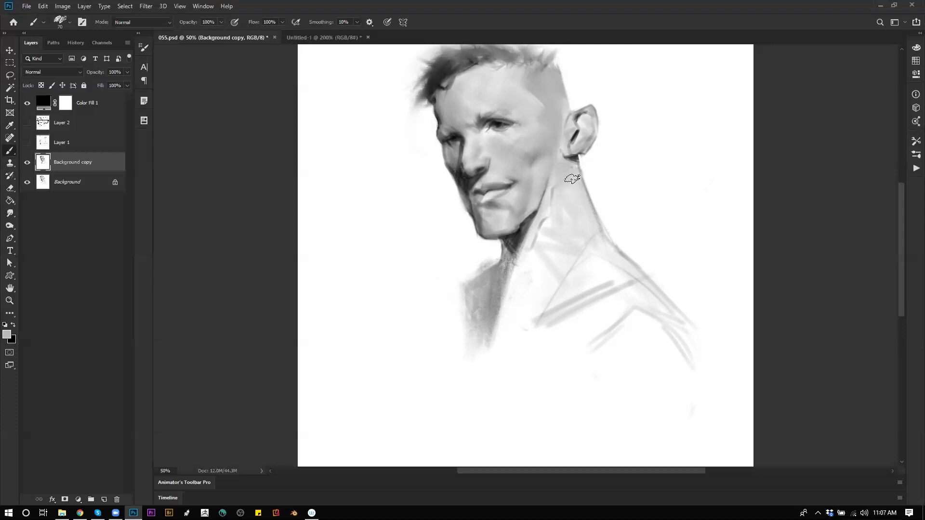
{"action": "left_click_drag", "start_coordinate": [563, 195], "coordinate": [533, 259]}
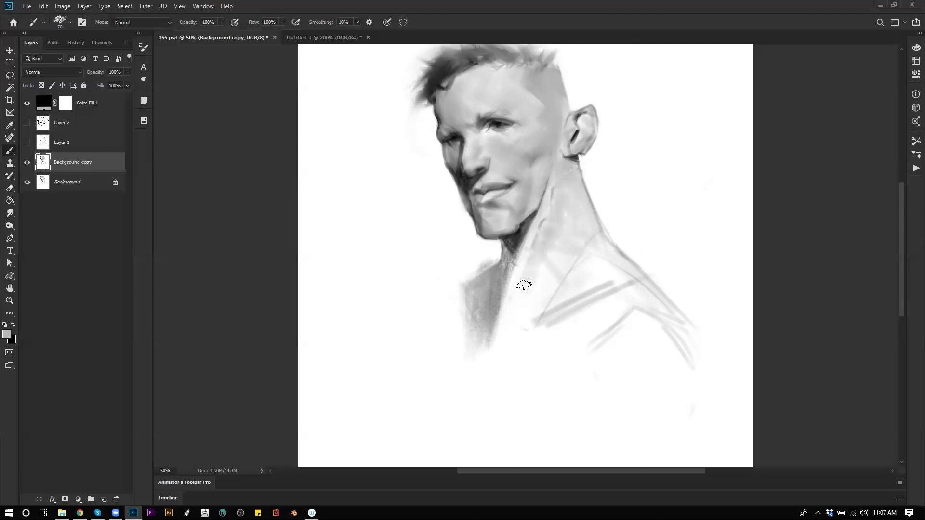
- Enlarge the textured brush to 125 px and soften the shoulder and chest sketch lines with white and a sampled light tone
{"action": "key", "text": "bracketright"}
{"action": "key", "text": "bracketright"}
{"action": "key", "text": "bracketright"}
{"action": "key", "text": "bracketright"}
{"action": "left_click_drag", "start_coordinate": [580, 269], "coordinate": [538, 340]}
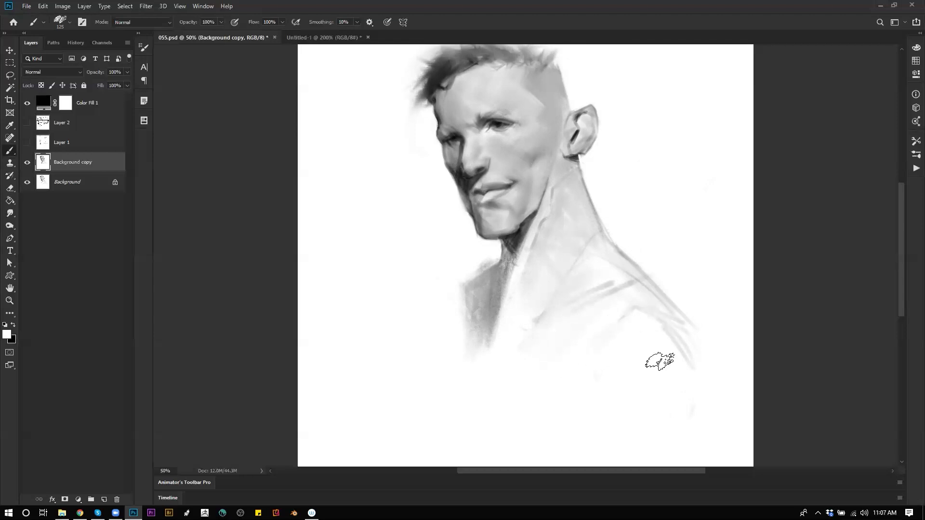
{"action": "left_click", "coordinate": [635, 272], "text": "alt"}
{"action": "left_click_drag", "start_coordinate": [607, 291], "coordinate": [589, 337]}
- Touch up the edge between the neck and the far collar with sampled greys and flip the canvas horizontally
{"action": "left_click", "coordinate": [496, 303], "text": "alt"}
{"action": "left_click", "coordinate": [510, 285], "text": "alt"}
{"action": "left_click", "coordinate": [503, 280], "text": "alt"}
{"action": "key", "text": "ctrl+shift+h"}
{"action": "scroll", "coordinate": [614, 279], "scroll_direction": "down", "scroll_amount": 3}
{"action": "scroll", "coordinate": [610, 287], "scroll_direction": "up", "scroll_amount": 2}
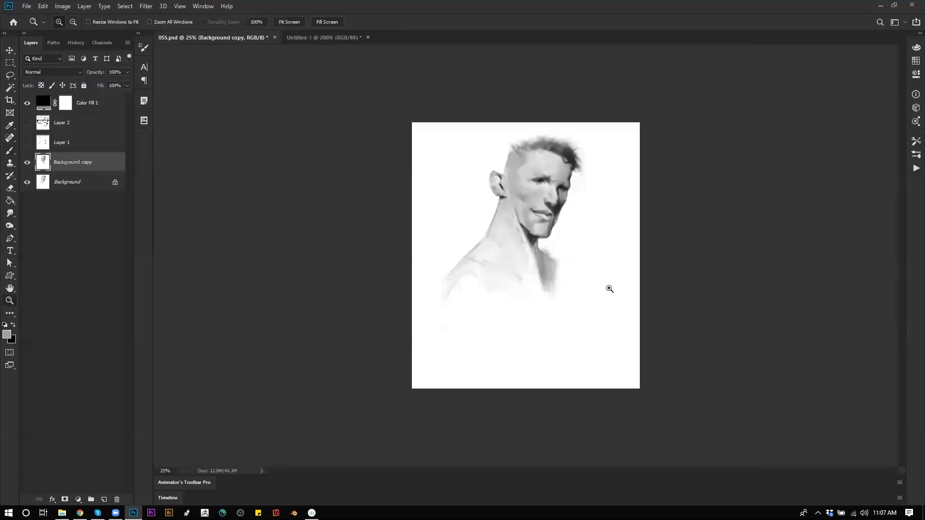
- Set the brush to 50 px and shade the front edge of the neck down along the collar
{"action": "key", "text": "["}
{"action": "key", "text": "["}
{"action": "key", "text": "["}
{"action": "key", "text": "["}
{"action": "key", "text": "["}
{"action": "key", "text": "["}
{"action": "key", "text": "["}
{"action": "key", "text": "["}
{"action": "key", "text": "["}
{"action": "key", "text": "["}
{"action": "key", "text": "["}
{"action": "key", "text": "["}
{"action": "key", "text": "["}
{"action": "key", "text": "["}
{"action": "key", "text": "["}
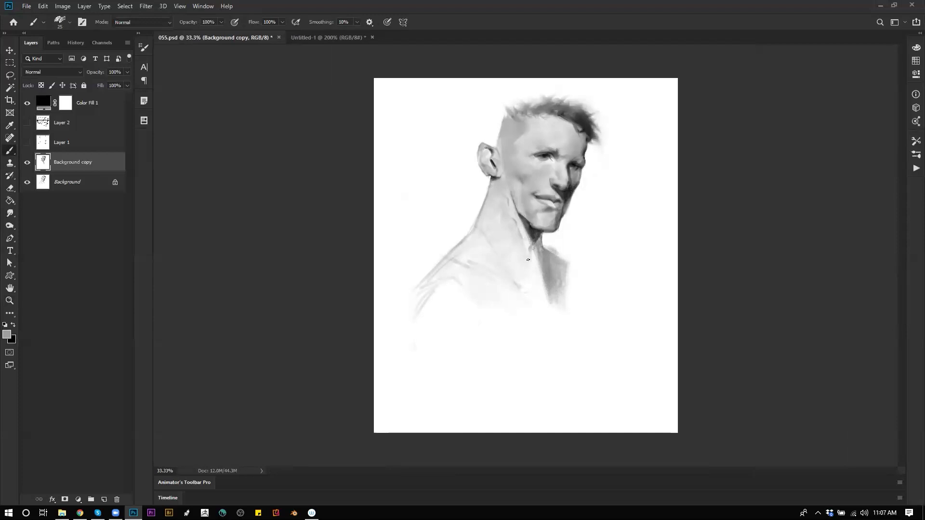
{"action": "key", "text": "]"}
{"action": "key", "text": "]"}
{"action": "key", "text": "]"}
{"action": "key", "text": "]"}
{"action": "key", "text": "]"}
{"action": "left_click_drag", "start_coordinate": [534, 252], "coordinate": [544, 300]}
- Blend the side and front of the neck with sampled light greys and flip the canvas back horizontally
{"action": "left_click", "coordinate": [470, 208], "text": "alt"}
{"action": "left_click", "coordinate": [483, 211], "text": "alt"}
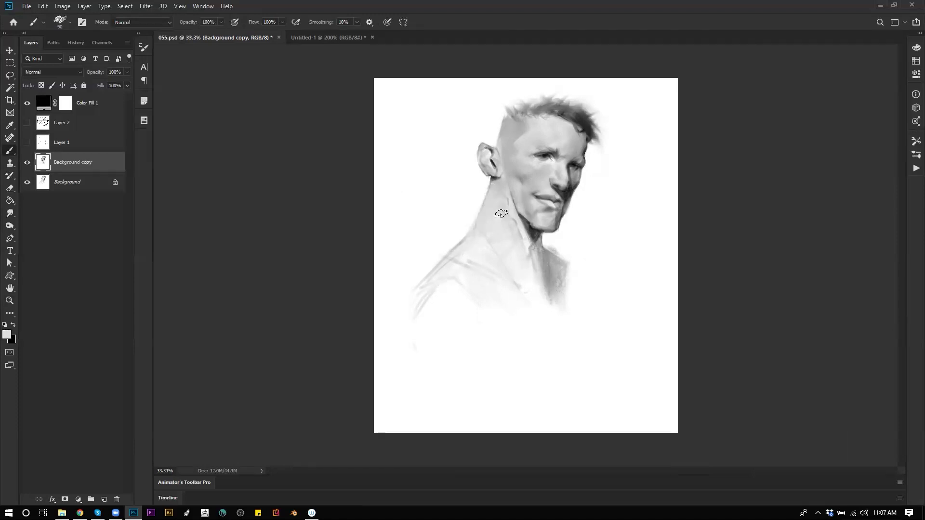
{"action": "left_click", "coordinate": [509, 229], "text": "ctrl"}
{"action": "left_click", "coordinate": [540, 238], "text": "alt"}
{"action": "left_click", "coordinate": [535, 245], "text": "alt"}
{"action": "key", "text": "ctrl+shift+h"}
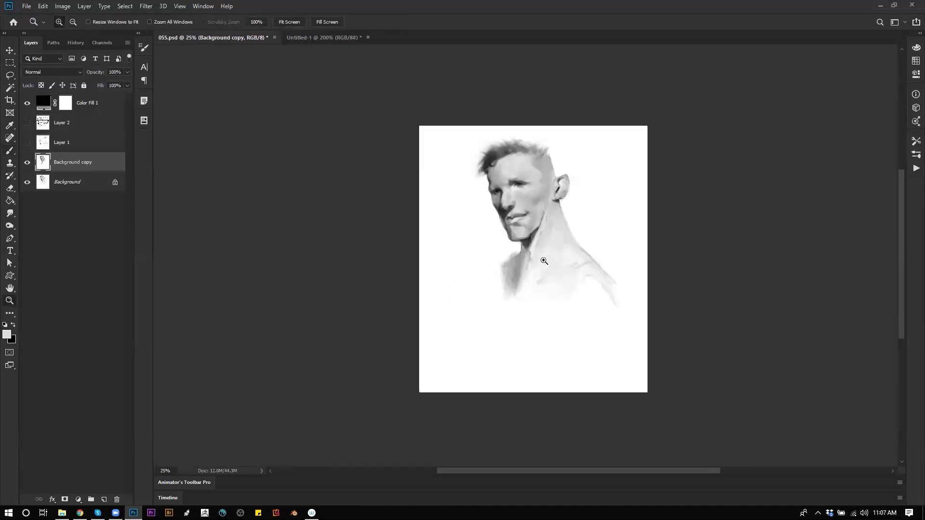
- Sample the chin's greys and shade the area beneath the lower lip with the brush
{"action": "left_click", "coordinate": [549, 220]}
{"action": "left_click", "coordinate": [526, 212]}
{"action": "key", "text": "b"}
{"action": "key", "text": "x"}
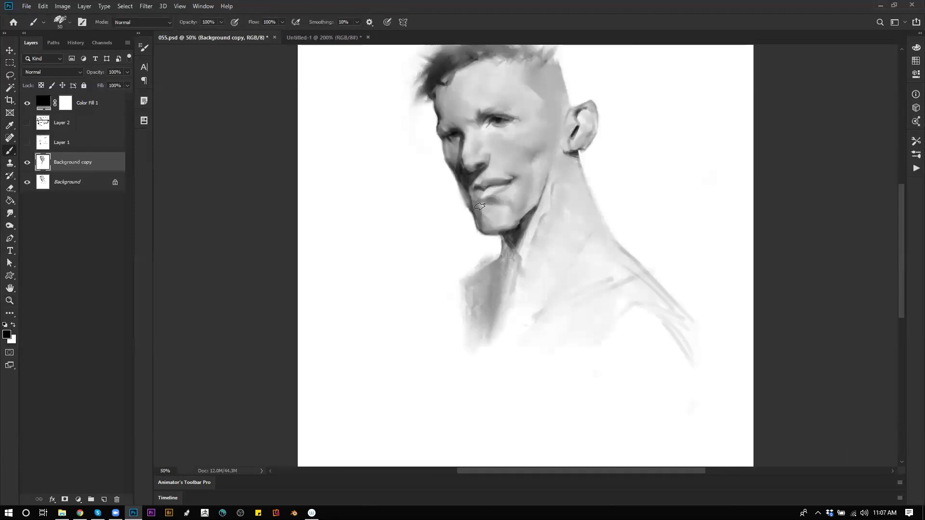
{"action": "left_click", "coordinate": [482, 206], "text": "alt"}
{"action": "left_click", "coordinate": [499, 206], "text": "alt"}
{"action": "left_click_drag", "start_coordinate": [492, 206], "coordinate": [514, 196]}
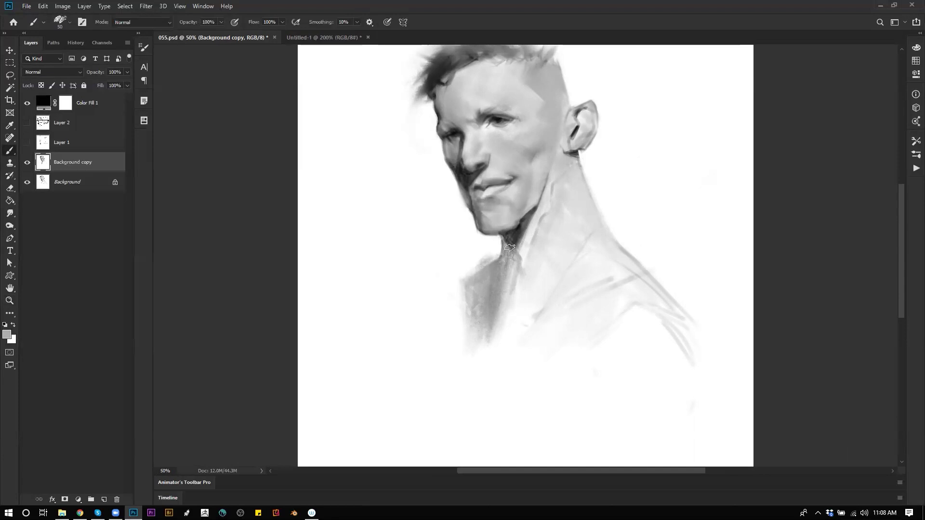
- Flip the canvas horizontally to check the portrait and restore the default black and white colours
{"action": "key", "text": "z"}
{"action": "left_click", "coordinate": [570, 259], "text": "alt"}
{"action": "key", "text": "ctrl+shift+h"}
{"action": "key", "text": "z"}
{"action": "left_click", "coordinate": [572, 217]}
{"action": "left_click", "coordinate": [576, 215]}
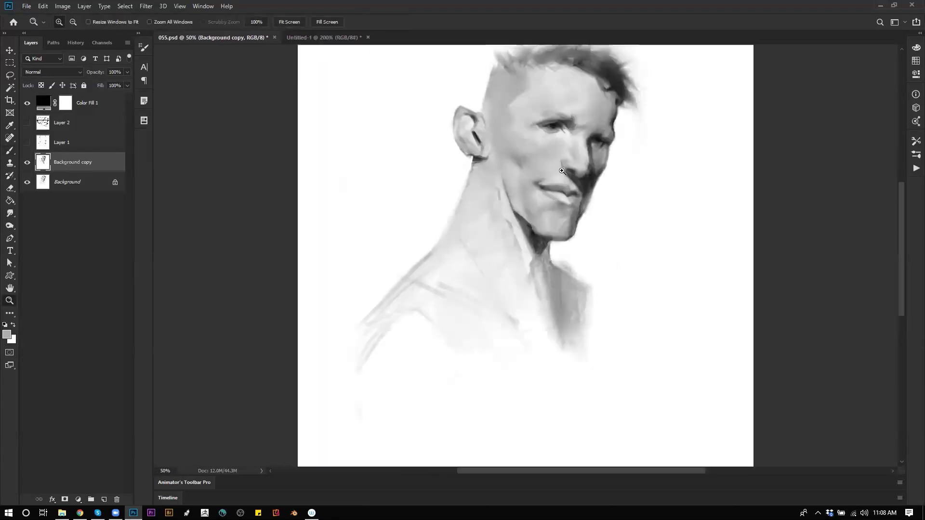
{"action": "key", "text": "b"}
{"action": "key", "text": "d"}
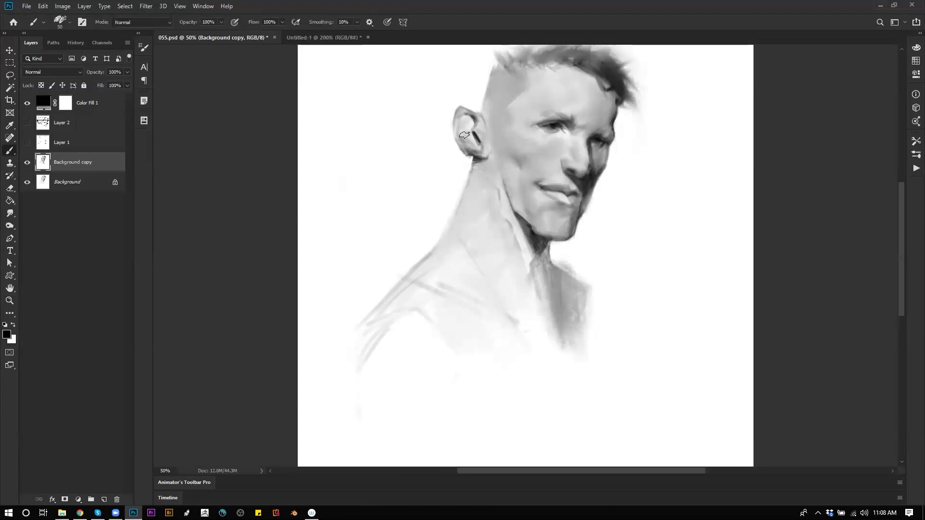
- Try to shade the inner ear with sampled greys and a 25 px brush, and undo the last three strokes
{"action": "left_click", "coordinate": [464, 127], "text": "alt"}
{"action": "key", "text": "d"}
{"action": "left_click_drag", "start_coordinate": [463, 126], "coordinate": [466, 135]}
{"action": "key", "text": "["}
{"action": "key", "text": "["}
{"action": "key", "text": "["}
{"action": "key", "text": "["}
{"action": "key", "text": "["}
{"action": "left_click", "coordinate": [472, 121], "text": "alt"}
{"action": "left_click", "coordinate": [462, 134], "text": "alt"}
{"action": "key", "text": "ctrl+z"}
{"action": "key", "text": "ctrl+z"}
{"action": "key", "text": "ctrl+z"}
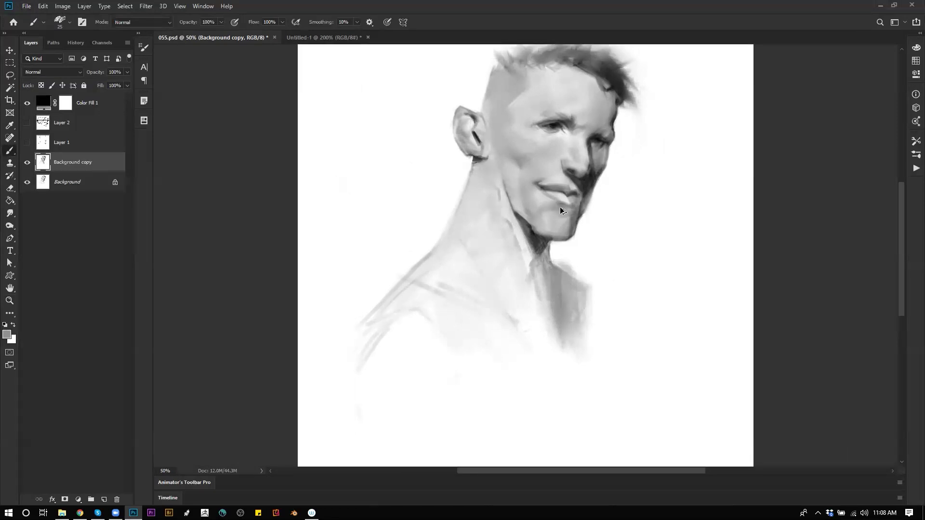
- Rework the inner ear with sampled greys and black, and step back through the last three changes
{"action": "left_click", "coordinate": [470, 124], "text": "alt"}
{"action": "left_click", "coordinate": [466, 134], "text": "alt"}
{"action": "left_click", "coordinate": [470, 126], "text": "alt"}
{"action": "key", "text": "d"}
{"action": "key", "text": "ctrl+alt+z"}
{"action": "key", "text": "ctrl+alt+z"}
{"action": "key", "text": "ctrl+alt+z"}
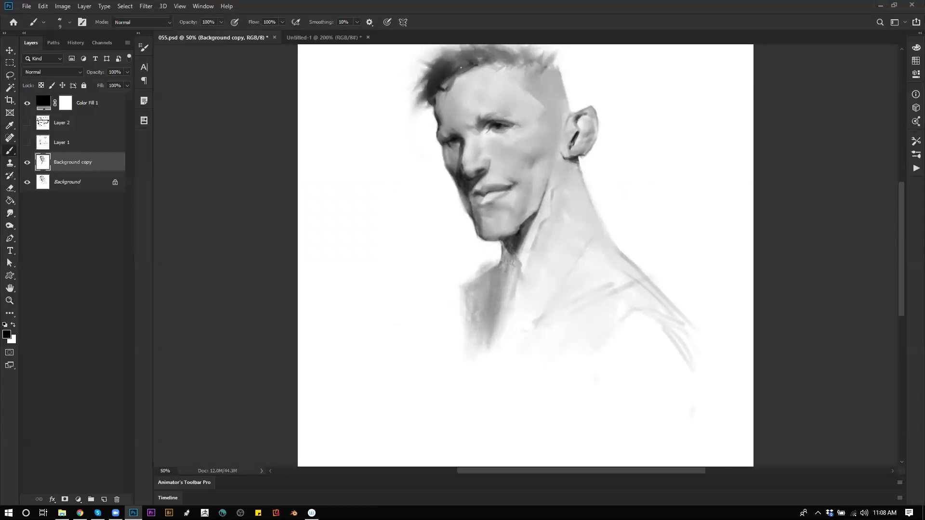
- Sample the hair's grey, switch to the Mixer Brush at 60 px, and blend the shaded far side of the collar
{"action": "left_click_drag", "start_coordinate": [511, 131], "coordinate": [548, 192]}
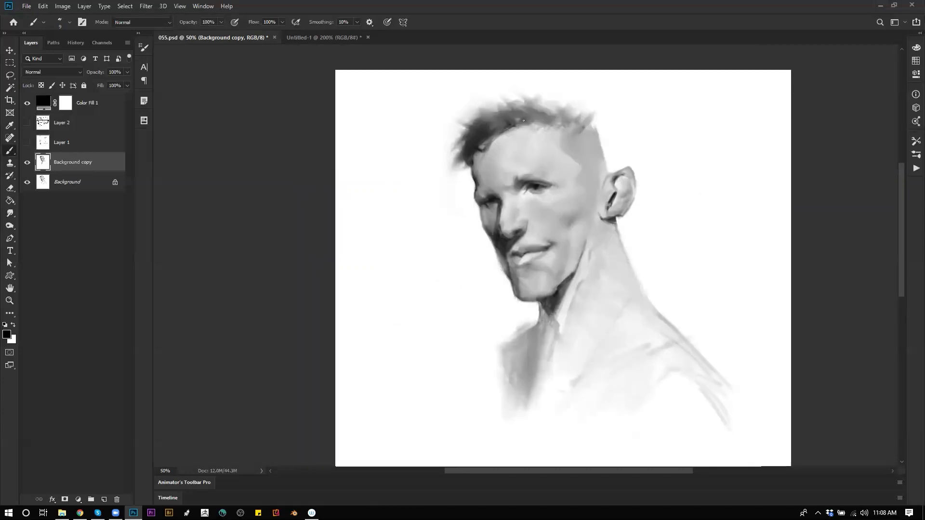
{"action": "left_click", "coordinate": [496, 118], "text": "alt"}
{"action": "key", "text": "shift+b"}
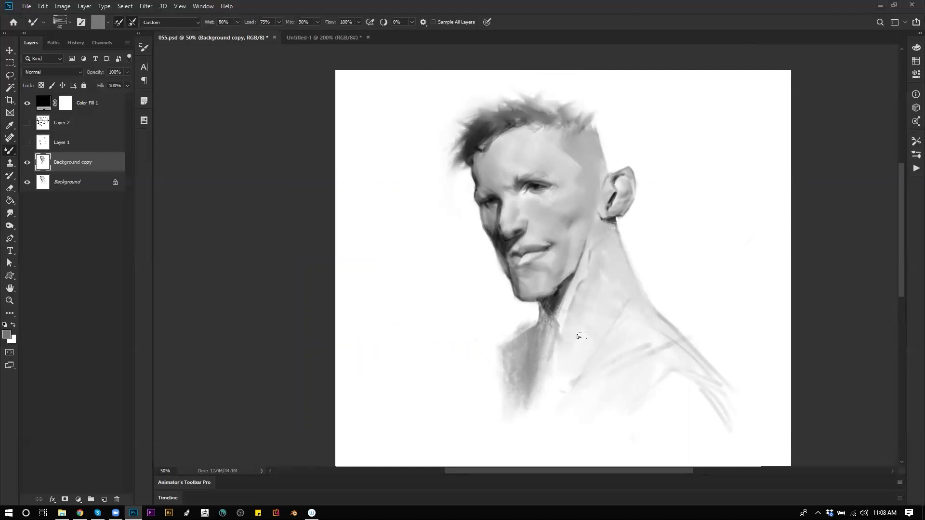
{"action": "key", "text": "bracketright"}
{"action": "key", "text": "bracketright"}
{"action": "mouse_move", "coordinate": [505, 383]}
{"action": "left_mouse_down"}
{"action": "mouse_move", "coordinate": [519, 360]}
{"action": "mouse_move", "coordinate": [528, 364]}
{"action": "left_mouse_up"}
- Blend the side of the neck and the mouth corner with the Mixer Brush, undoing one stroke, and flip the canvas horizontally
{"action": "mouse_move", "coordinate": [602, 283]}
{"action": "left_mouse_down"}
{"action": "mouse_move", "coordinate": [578, 288]}
{"action": "mouse_move", "coordinate": [587, 314]}
{"action": "left_mouse_up"}
{"action": "mouse_move", "coordinate": [597, 256]}
{"action": "left_mouse_down"}
{"action": "mouse_move", "coordinate": [600, 300]}
{"action": "mouse_move", "coordinate": [561, 348]}
{"action": "mouse_move", "coordinate": [557, 374]}
{"action": "mouse_move", "coordinate": [586, 339]}
{"action": "mouse_move", "coordinate": [580, 349]}
{"action": "mouse_move", "coordinate": [604, 255]}
{"action": "mouse_move", "coordinate": [593, 221]}
{"action": "mouse_move", "coordinate": [609, 284]}
{"action": "mouse_move", "coordinate": [609, 249]}
{"action": "left_mouse_up"}
{"action": "key", "text": "ctrl+z"}
{"action": "left_click_drag", "start_coordinate": [560, 236], "coordinate": [547, 243]}
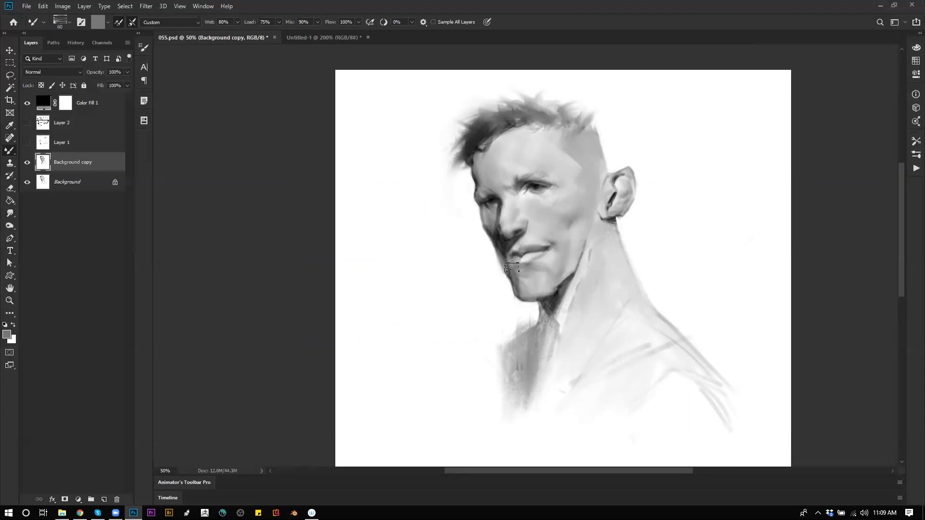
{"action": "key", "text": "ctrl+shift+h"}
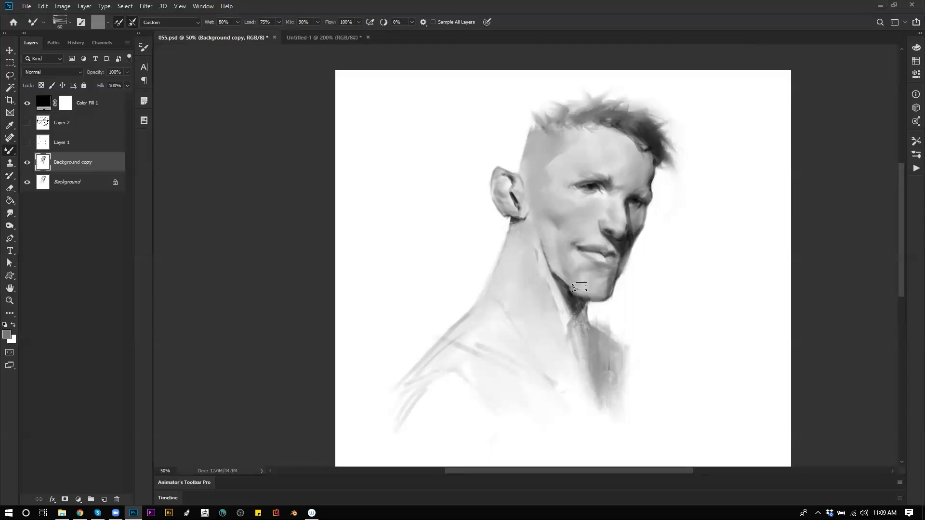
{"action": "left_click_drag", "start_coordinate": [671, 205], "coordinate": [642, 122]}
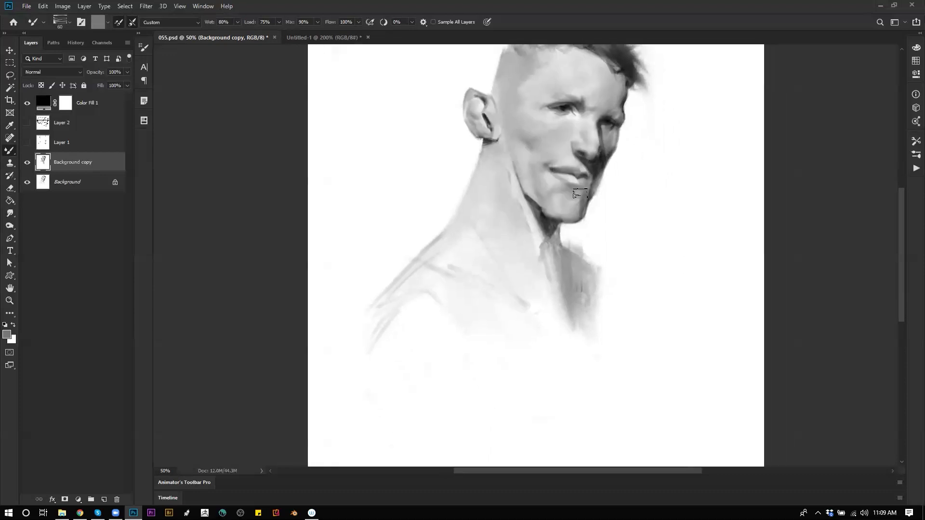
- Switch from the Mixer Brush to the first round brush in the STANDARD set
{"action": "key", "text": "z"}
{"action": "left_click", "coordinate": [533, 258], "text": "alt"}
{"action": "key", "text": "b"}
{"action": "right_click", "coordinate": [537, 248]}
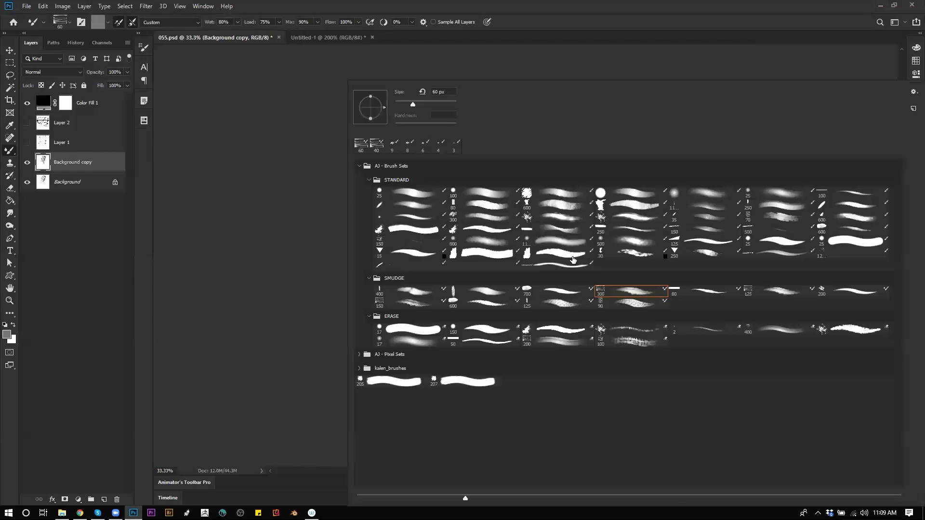
{"action": "left_click", "coordinate": [414, 192]}
{"action": "left_click", "coordinate": [285, 256]}
{"action": "key", "text": "z"}
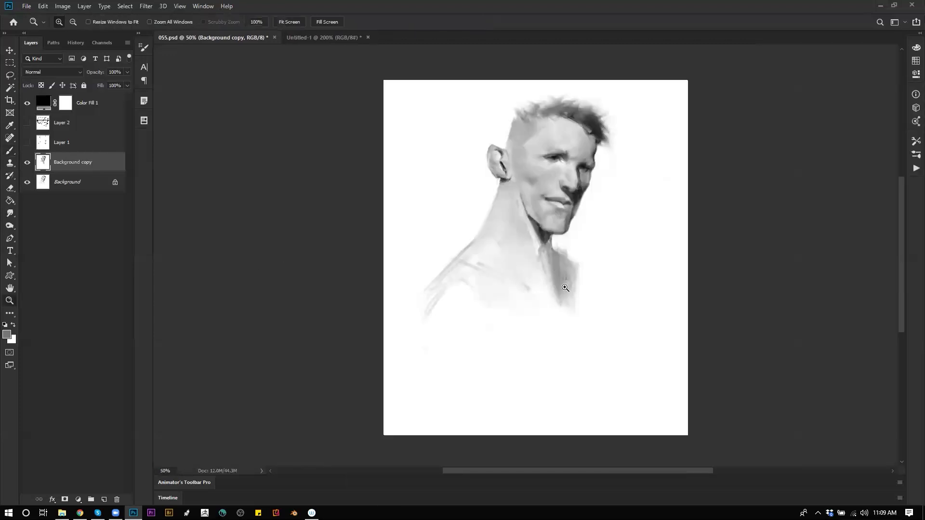
{"action": "left_click", "coordinate": [566, 291]}
- Enlarge the brush and paint a thick black line over the near shoulder and down to the chest
{"action": "key", "text": "b"}
{"action": "key", "text": "d"}
{"action": "key", "text": "bracketright"}
{"action": "key", "text": "bracketright"}
{"action": "key", "text": "bracketright"}
{"action": "key", "text": "bracketright"}
{"action": "key", "text": "bracketright"}
{"action": "key", "text": "bracketright"}
{"action": "mouse_move", "coordinate": [350, 319]}
{"action": "left_mouse_down"}
{"action": "mouse_move", "coordinate": [401, 271]}
{"action": "mouse_move", "coordinate": [457, 311]}
{"action": "mouse_move", "coordinate": [487, 366]}
{"action": "left_mouse_up"}
- Reduce the brush to 35 px and paint the black collar edges from below the chin down to the chest
{"action": "key", "text": "bracketleft"}
{"action": "key", "text": "bracketleft"}
{"action": "key", "text": "bracketleft"}
{"action": "key", "text": "bracketleft"}
{"action": "key", "text": "bracketleft"}
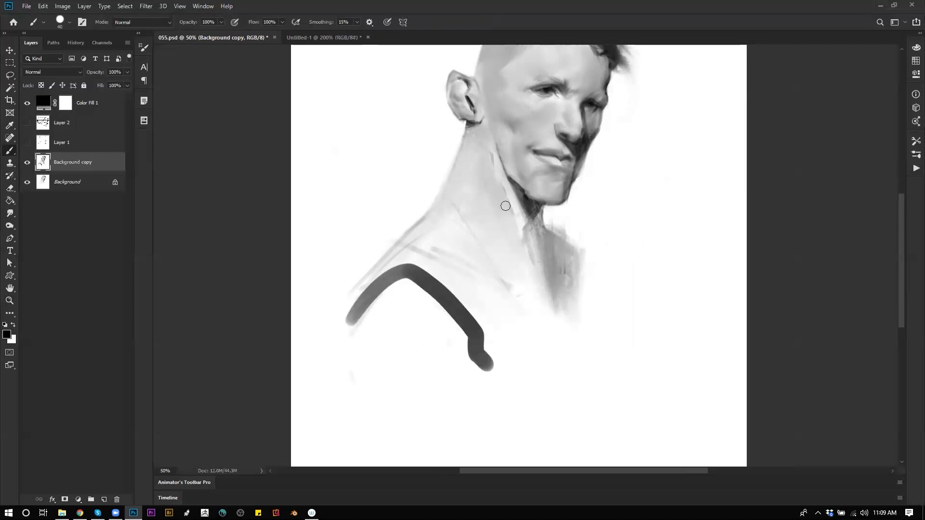
{"action": "mouse_move", "coordinate": [519, 231]}
{"action": "left_mouse_down"}
{"action": "mouse_move", "coordinate": [528, 267]}
{"action": "mouse_move", "coordinate": [490, 351]}
{"action": "left_mouse_up"}
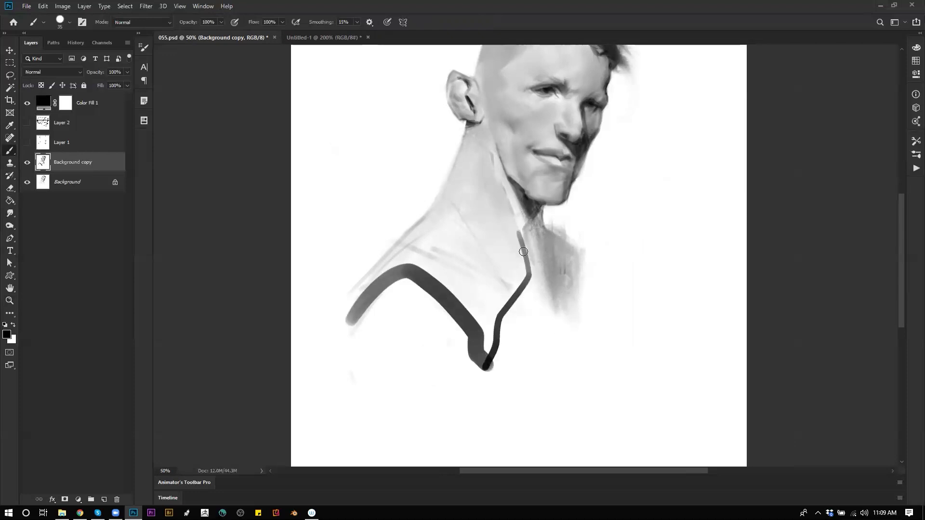
{"action": "mouse_move", "coordinate": [520, 232]}
{"action": "left_mouse_down"}
{"action": "mouse_move", "coordinate": [537, 294]}
{"action": "mouse_move", "coordinate": [551, 319]}
{"action": "left_mouse_up"}
{"action": "key", "text": "bracketright"}
{"action": "mouse_move", "coordinate": [530, 281]}
{"action": "left_mouse_down"}
{"action": "mouse_move", "coordinate": [499, 327]}
{"action": "mouse_move", "coordinate": [488, 369]}
{"action": "left_mouse_up"}
- Enlarge the brush to 70 px and fill out the lapel and near shoulder of the garment in black
{"action": "key", "text": "bracketright"}
{"action": "key", "text": "bracketright"}
{"action": "key", "text": "bracketright"}
{"action": "key", "text": "bracketright"}
{"action": "key", "text": "bracketright"}
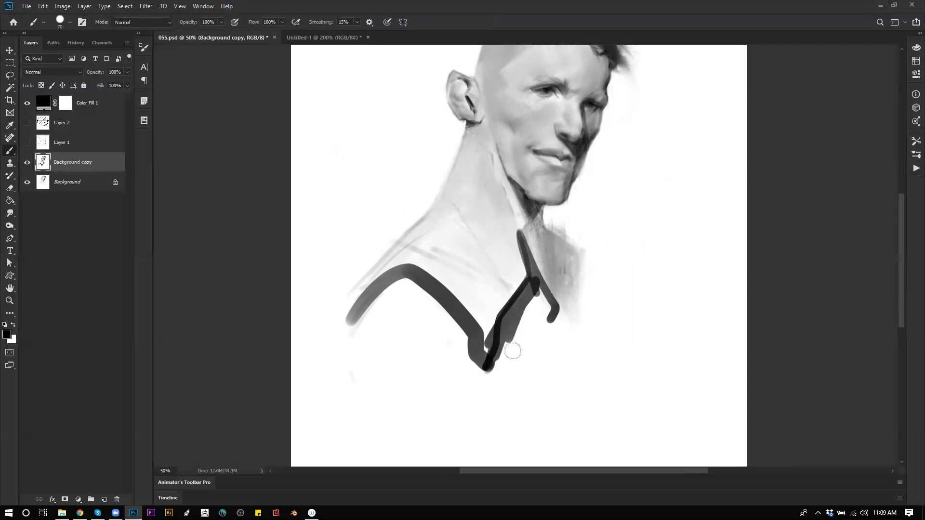
{"action": "mouse_move", "coordinate": [527, 345]}
{"action": "left_mouse_down"}
{"action": "mouse_move", "coordinate": [500, 366]}
{"action": "mouse_move", "coordinate": [543, 290]}
{"action": "mouse_move", "coordinate": [551, 313]}
{"action": "mouse_move", "coordinate": [519, 369]}
{"action": "left_mouse_up"}
{"action": "left_click_drag", "start_coordinate": [400, 277], "coordinate": [356, 331]}
{"action": "mouse_move", "coordinate": [355, 331]}
{"action": "left_mouse_down"}
{"action": "mouse_move", "coordinate": [439, 304]}
{"action": "mouse_move", "coordinate": [400, 286]}
{"action": "left_mouse_up"}
{"action": "mouse_move", "coordinate": [400, 286]}
{"action": "left_mouse_down"}
{"action": "mouse_move", "coordinate": [472, 351]}
{"action": "mouse_move", "coordinate": [373, 321]}
{"action": "mouse_move", "coordinate": [418, 338]}
{"action": "mouse_move", "coordinate": [421, 313]}
{"action": "mouse_move", "coordinate": [384, 337]}
{"action": "mouse_move", "coordinate": [411, 306]}
{"action": "mouse_move", "coordinate": [401, 298]}
{"action": "mouse_move", "coordinate": [469, 362]}
{"action": "left_mouse_up"}
- Enlarge the brush to 125 px, flip the canvas horizontally, and block in the far side of the garment in black
{"action": "key", "text": "bracketright"}
{"action": "key", "text": "bracketright"}
{"action": "key", "text": "bracketright"}
{"action": "key", "text": "z"}
{"action": "left_click", "coordinate": [540, 377], "text": "alt"}
{"action": "left_click", "coordinate": [540, 376], "text": "alt"}
{"action": "key", "text": "ctrl+shift+h"}
{"action": "left_click", "coordinate": [529, 357]}
{"action": "key", "text": "b"}
{"action": "left_click_drag", "start_coordinate": [481, 289], "coordinate": [494, 320]}
- Choose the rectangular 80 px brush from the STANDARD set
{"action": "key", "text": "Tab"}
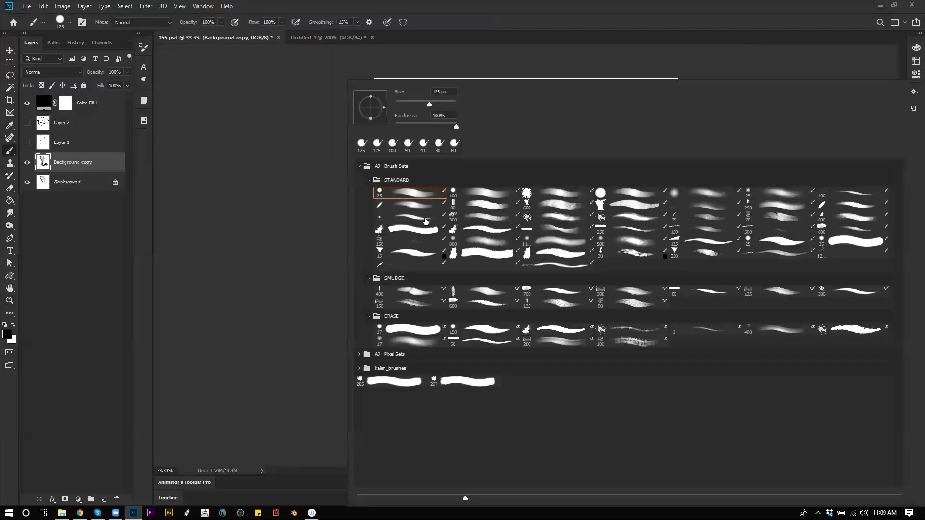
{"action": "left_click", "coordinate": [485, 205]}
{"action": "left_click", "coordinate": [246, 346]}
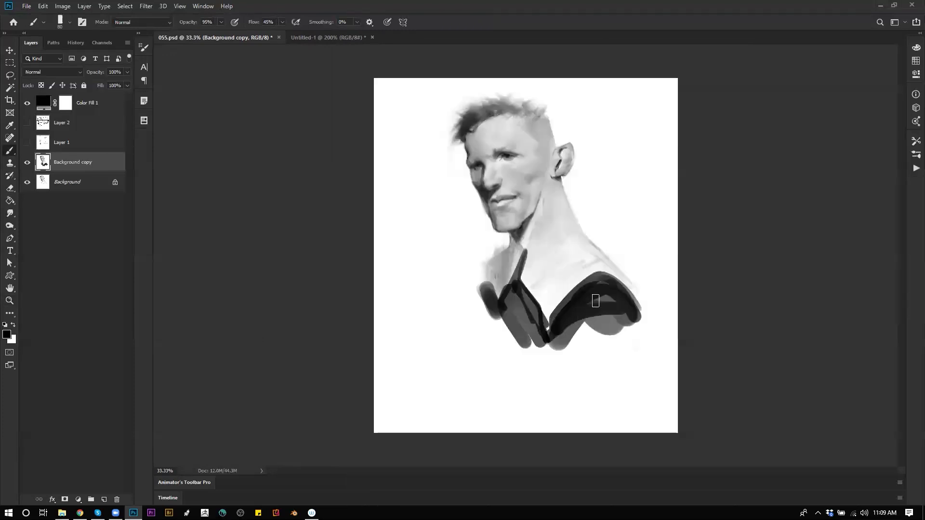
- Darken the near shoulder in black, and with a larger brush extend the garment below it in faded grey tones
{"action": "left_click_drag", "start_coordinate": [588, 282], "coordinate": [551, 336]}
{"action": "key", "text": "]"}
{"action": "key", "text": "bracketright"}
{"action": "key", "text": "bracketright"}
{"action": "key", "text": "bracketright"}
{"action": "key", "text": "bracketright"}
{"action": "key", "text": "bracketright"}
{"action": "key", "text": "bracketright"}
{"action": "key", "text": "bracketright"}
{"action": "mouse_move", "coordinate": [580, 313]}
{"action": "left_mouse_down"}
{"action": "mouse_move", "coordinate": [595, 366]}
{"action": "mouse_move", "coordinate": [615, 398]}
{"action": "left_mouse_up"}
- Reduce the brush size and fill the lapel and centre of the chest with black strokes
{"action": "key", "text": "bracketleft"}
{"action": "key", "text": "bracketleft"}
{"action": "key", "text": "bracketleft"}
{"action": "key", "text": "bracketleft"}
{"action": "key", "text": "bracketleft"}
{"action": "key", "text": "bracketleft"}
{"action": "key", "text": "bracketleft"}
{"action": "key", "text": "bracketleft"}
{"action": "key", "text": "bracketleft"}
{"action": "mouse_move", "coordinate": [509, 316]}
{"action": "left_mouse_down"}
{"action": "mouse_move", "coordinate": [509, 291]}
{"action": "mouse_move", "coordinate": [504, 339]}
{"action": "left_mouse_up"}
{"action": "mouse_move", "coordinate": [512, 298]}
{"action": "left_mouse_down"}
{"action": "mouse_move", "coordinate": [521, 368]}
{"action": "mouse_move", "coordinate": [534, 361]}
{"action": "left_mouse_up"}
- Adjust the brush size and block in the far side of the garment with dark downward strokes along its outer edge
{"action": "key", "text": "bracketright"}
{"action": "key", "text": "bracketright"}
{"action": "key", "text": "bracketright"}
{"action": "key", "text": "bracketright"}
{"action": "key", "text": "bracketright"}
{"action": "key", "text": "bracketright"}
{"action": "key", "text": "bracketleft"}
{"action": "key", "text": "bracketleft"}
{"action": "key", "text": "bracketleft"}
{"action": "key", "text": "bracketleft"}
{"action": "key", "text": "bracketleft"}
{"action": "key", "text": "bracketleft"}
{"action": "left_click_drag", "start_coordinate": [484, 301], "coordinate": [475, 372]}
{"action": "key", "text": "bracketleft"}
{"action": "key", "text": "bracketleft"}
{"action": "key", "text": "bracketleft"}
{"action": "key", "text": "bracketleft"}
{"action": "key", "text": "bracketleft"}
{"action": "mouse_move", "coordinate": [480, 288]}
{"action": "left_mouse_down"}
{"action": "mouse_move", "coordinate": [481, 268]}
{"action": "mouse_move", "coordinate": [460, 363]}
{"action": "mouse_move", "coordinate": [452, 355]}
{"action": "left_mouse_up"}
- Enlarge the brush to 100 px and cut back the far shoulder with strokes in white sampled from the background
{"action": "key", "text": "bracketright"}
{"action": "key", "text": "bracketright"}
{"action": "key", "text": "bracketright"}
{"action": "key", "text": "bracketright"}
{"action": "key", "text": "bracketright"}
{"action": "key", "text": "bracketright"}
{"action": "key", "text": "bracketright"}
{"action": "key", "text": "bracketright"}
{"action": "key", "text": "bracketright"}
{"action": "mouse_move", "coordinate": [463, 285]}
{"action": "left_mouse_down"}
{"action": "mouse_move", "coordinate": [439, 315]}
{"action": "mouse_move", "coordinate": [465, 373]}
{"action": "mouse_move", "coordinate": [471, 355]}
{"action": "left_mouse_up"}
{"action": "left_click", "coordinate": [436, 337], "text": "alt"}
{"action": "left_click_drag", "start_coordinate": [456, 285], "coordinate": [499, 357]}
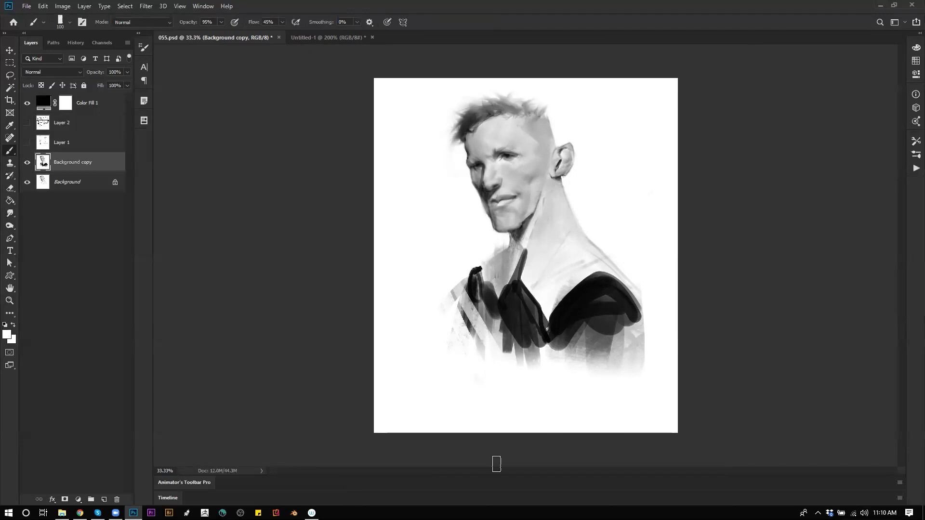
- Crop the canvas to a narrower portrait frame closely around the head and shoulders
{"action": "key", "text": "c"}
{"action": "left_click_drag", "start_coordinate": [427, 86], "coordinate": [633, 386]}
{"action": "key", "text": "Return"}
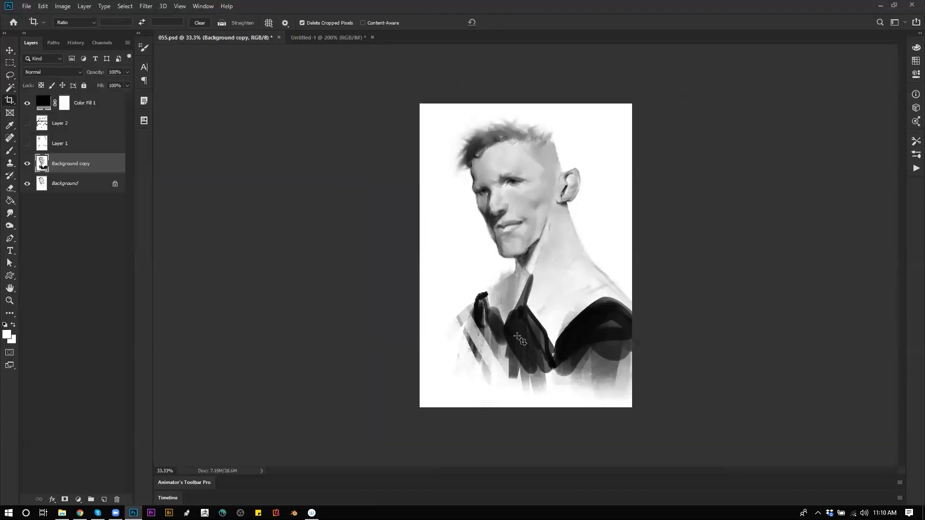
- Clean up the outer edge of the far shoulder with the white 100 px brush and flip the canvas horizontally
{"action": "key", "text": "b"}
{"action": "left_click_drag", "start_coordinate": [480, 291], "coordinate": [440, 341]}
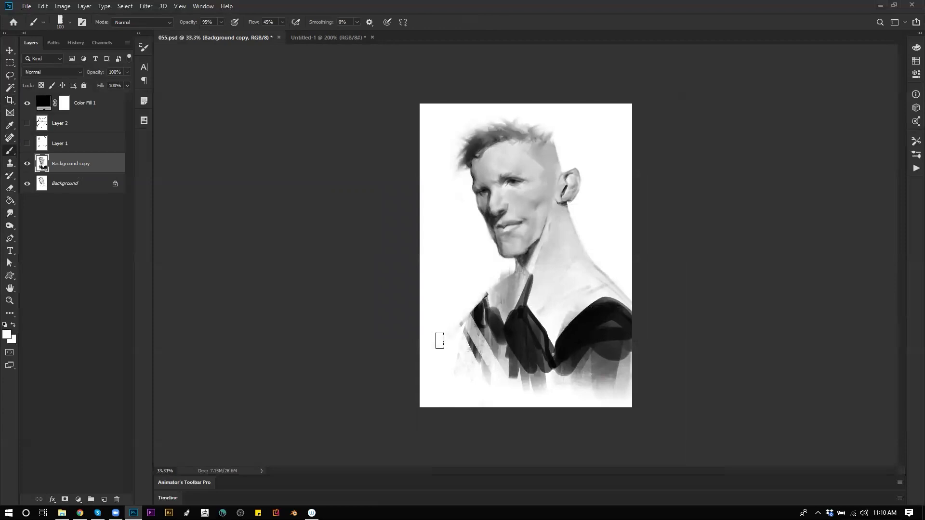
{"action": "mouse_move", "coordinate": [468, 295]}
{"action": "left_mouse_down"}
{"action": "mouse_move", "coordinate": [456, 377]}
{"action": "mouse_move", "coordinate": [461, 415]}
{"action": "left_mouse_up"}
{"action": "key", "text": "ctrl+shift+h"}
- Enlarge the brush to 500 px and shade the base of the neck and upper chest in soft grey
{"action": "left_click", "coordinate": [523, 324], "text": "alt"}
{"action": "left_click", "coordinate": [489, 341], "text": "alt"}
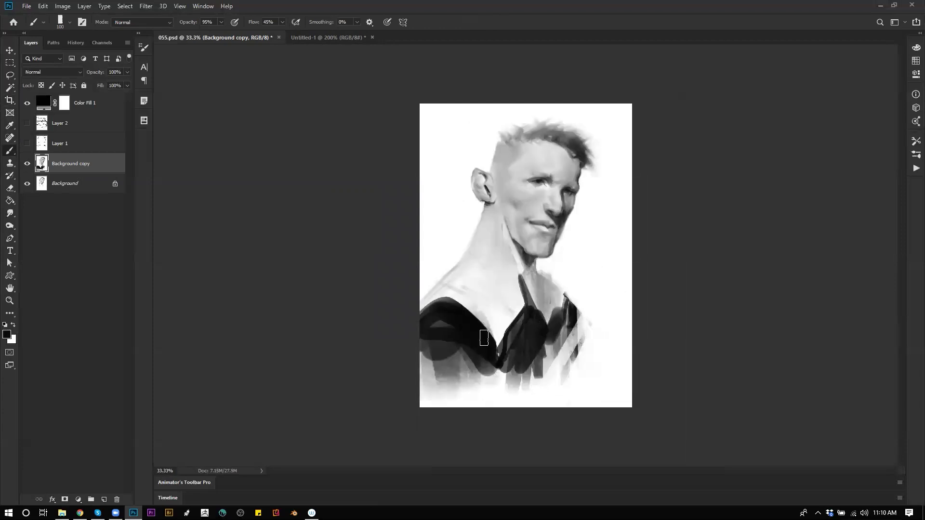
{"action": "key", "text": "bracketright"}
{"action": "key", "text": "bracketright"}
{"action": "key", "text": "bracketright"}
{"action": "key", "text": "bracketright"}
{"action": "key", "text": "bracketright"}
{"action": "key", "text": "bracketright"}
{"action": "key", "text": "bracketright"}
{"action": "key", "text": "bracketright"}
{"action": "key", "text": "bracketright"}
{"action": "key", "text": "bracketright"}
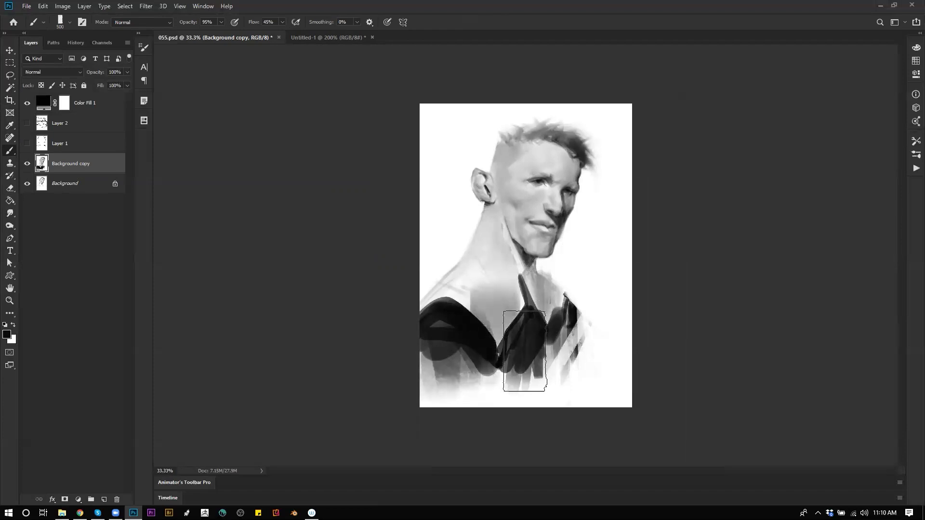
- Reduce the brush to 175 px and blend tone between the neck and near shoulder, undoing the last stroke
{"action": "key", "text": "bracketleft"}
{"action": "key", "text": "bracketleft"}
{"action": "key", "text": "bracketleft"}
{"action": "key", "text": "bracketleft"}
{"action": "key", "text": "bracketleft"}
{"action": "key", "text": "bracketleft"}
{"action": "mouse_move", "coordinate": [471, 269]}
{"action": "left_mouse_down"}
{"action": "mouse_move", "coordinate": [428, 296]}
{"action": "mouse_move", "coordinate": [488, 258]}
{"action": "mouse_move", "coordinate": [448, 289]}
{"action": "mouse_move", "coordinate": [466, 294]}
{"action": "left_mouse_up"}
{"action": "key", "text": "ctrl+z"}
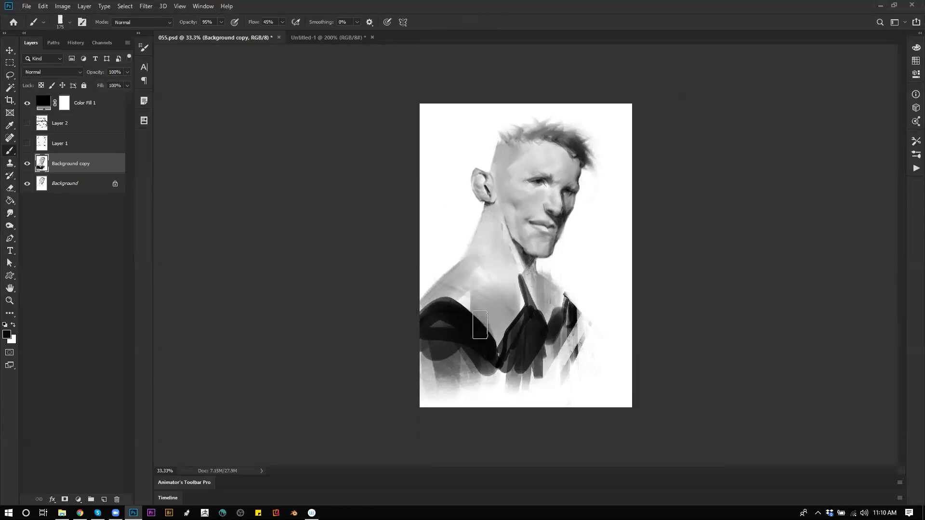
- Reduce the brush to 40 px, flip the canvas horizontally, and paint a short black band across the neck below the ear
{"action": "key", "text": "bracketleft"}
{"action": "key", "text": "bracketleft"}
{"action": "key", "text": "bracketleft"}
{"action": "key", "text": "bracketleft"}
{"action": "key", "text": "bracketleft"}
{"action": "key", "text": "bracketleft"}
{"action": "key", "text": "bracketleft"}
{"action": "key", "text": "bracketleft"}
{"action": "key", "text": "bracketleft"}
{"action": "key", "text": "ctrl+shift+h"}
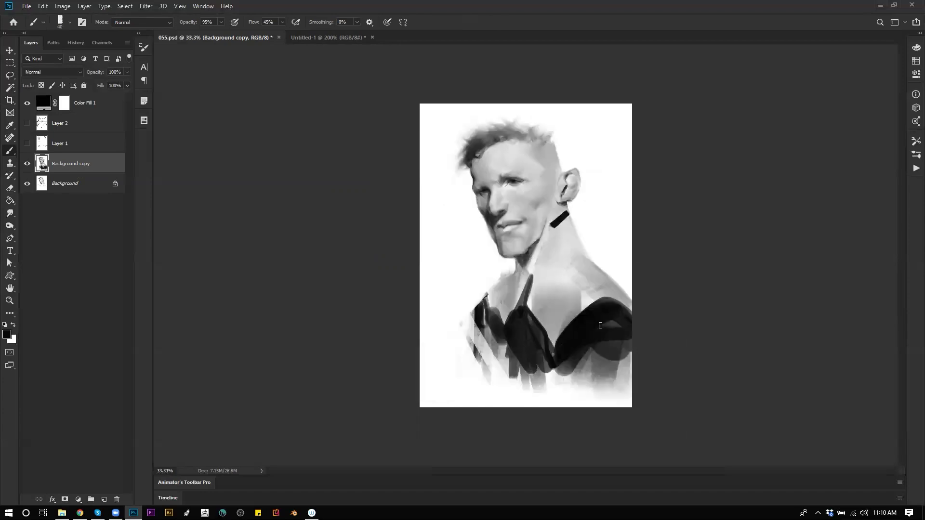
- Add a small white mark at the end of the neck band with a 7 px brush and flip the canvas horizontally
{"action": "key", "text": "ctrl+plus"}
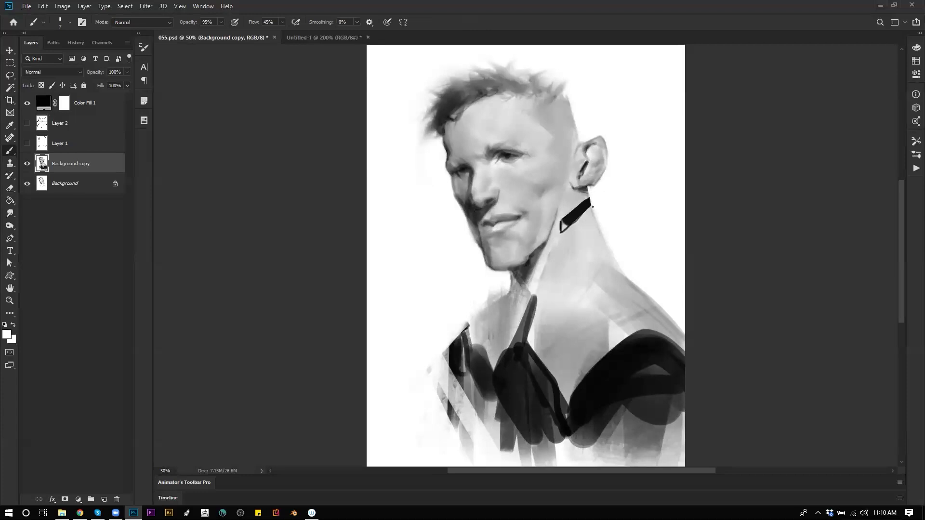
{"action": "key", "text": "z"}
{"action": "left_click", "coordinate": [601, 223], "text": "alt"}
{"action": "left_click", "coordinate": [601, 222], "text": "alt"}
{"action": "left_click", "coordinate": [601, 222], "text": "alt"}
{"action": "key", "text": "F2"}
{"action": "left_click", "coordinate": [598, 237]}
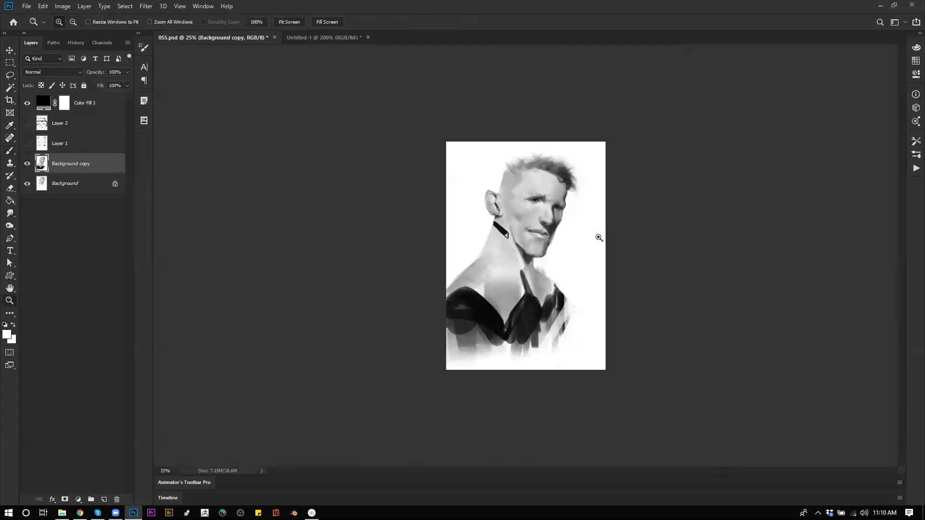
{"action": "left_click", "coordinate": [596, 236]}
{"action": "key", "text": "b"}
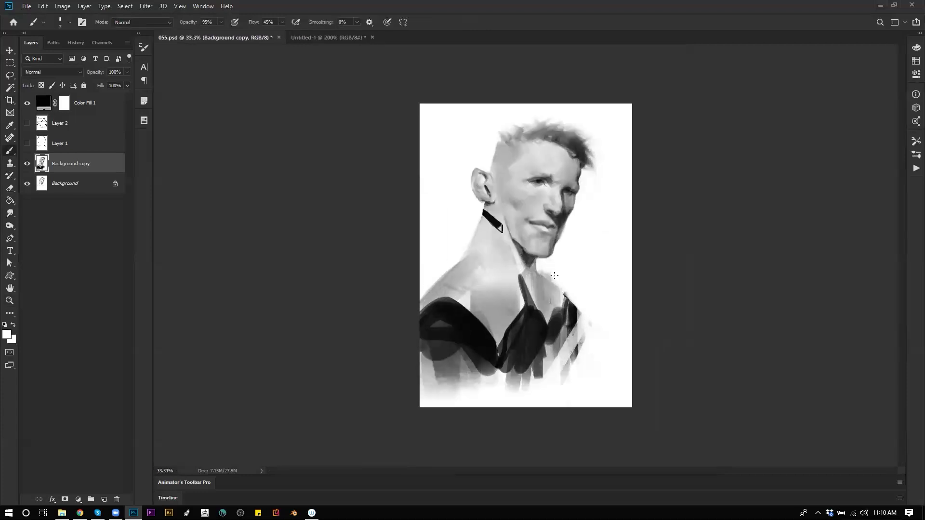
- Choose a flat, slanted brush with 100% opacity and flow from the STANDARD set
{"action": "right_click", "coordinate": [581, 269]}
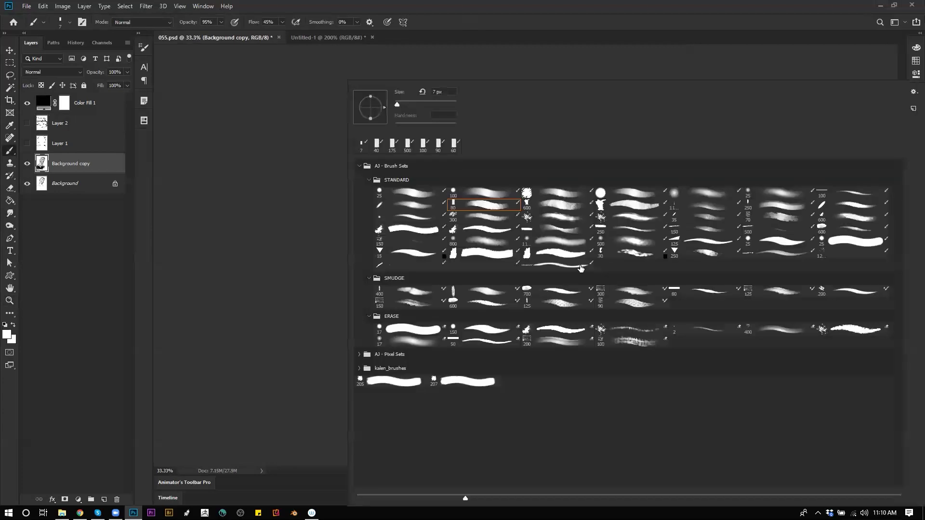
{"action": "left_click", "coordinate": [553, 223]}
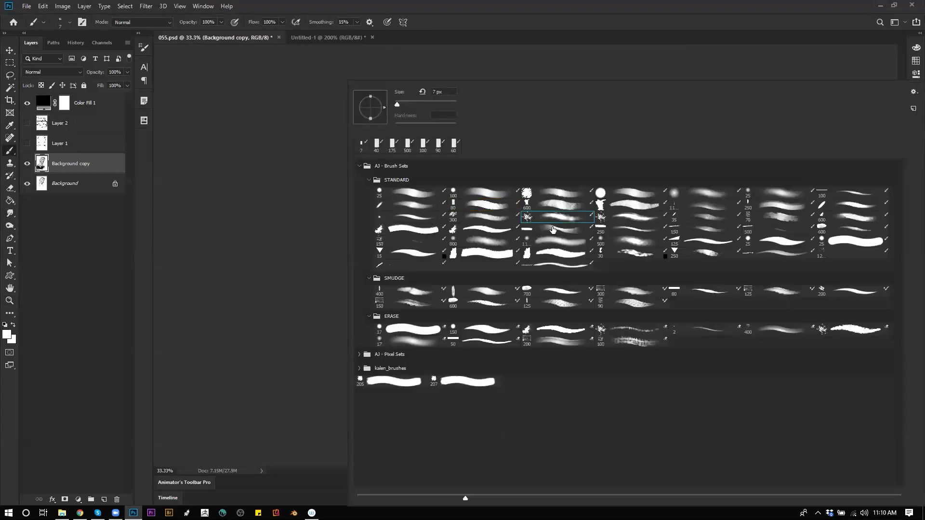
{"action": "double_click", "coordinate": [592, 229]}
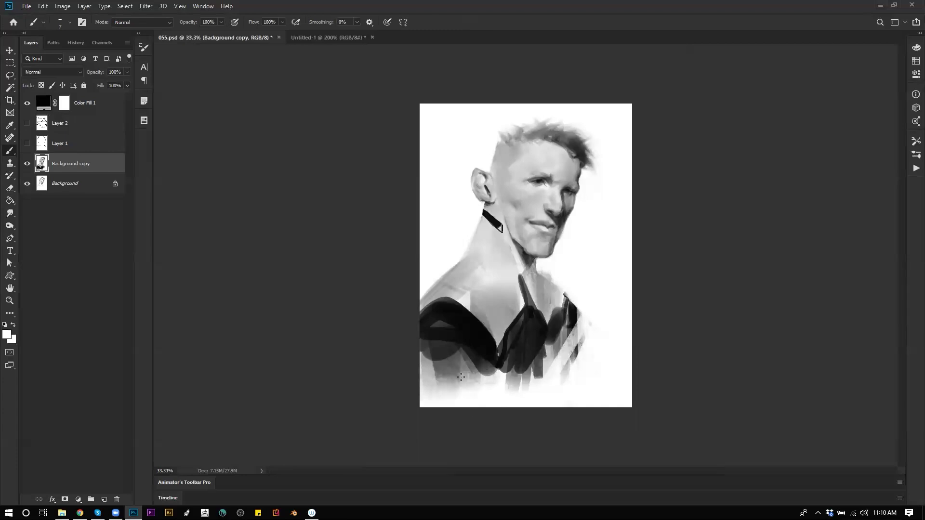
- Soften the bottom of the near shoulder with white, and fill the shoulder with sampled black using a much larger brush
{"action": "key", "text": "]"}
{"action": "key", "text": "]"}
{"action": "key", "text": "]"}
{"action": "mouse_move", "coordinate": [467, 388]}
{"action": "left_mouse_down"}
{"action": "mouse_move", "coordinate": [458, 343]}
{"action": "mouse_move", "coordinate": [431, 330]}
{"action": "mouse_move", "coordinate": [459, 364]}
{"action": "mouse_move", "coordinate": [440, 383]}
{"action": "left_mouse_up"}
{"action": "left_click", "coordinate": [469, 344], "text": "alt"}
{"action": "key", "text": "]"}
{"action": "key", "text": "]"}
{"action": "key", "text": "]"}
{"action": "key", "text": "]"}
{"action": "key", "text": "]"}
{"action": "key", "text": "]"}
{"action": "key", "text": "]"}
{"action": "key", "text": "]"}
{"action": "key", "text": "]"}
{"action": "key", "text": "]"}
{"action": "key", "text": "]"}
{"action": "mouse_move", "coordinate": [433, 324]}
{"action": "left_mouse_down"}
{"action": "mouse_move", "coordinate": [431, 378]}
{"action": "mouse_move", "coordinate": [452, 417]}
{"action": "left_mouse_up"}
{"action": "key", "text": "bracketleft"}
{"action": "key", "text": "bracketleft"}
{"action": "key", "text": "bracketleft"}
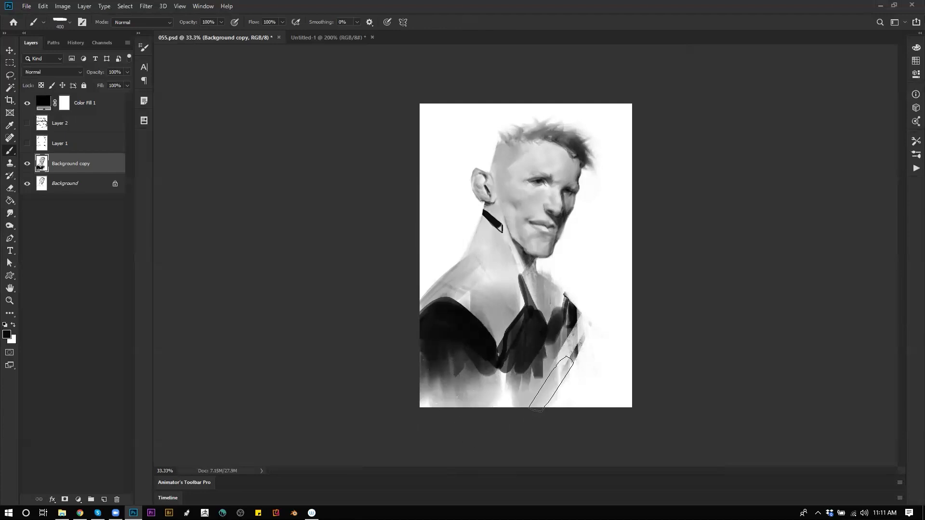
- Fade the far side and lower chest of the garment with white sampled from the background and a 200 px brush
{"action": "left_click_drag", "start_coordinate": [572, 322], "coordinate": [577, 395]}
{"action": "left_click", "coordinate": [614, 332], "text": "alt"}
{"action": "left_click_drag", "start_coordinate": [562, 361], "coordinate": [553, 450]}
{"action": "left_click_drag", "start_coordinate": [527, 368], "coordinate": [526, 414]}
{"action": "left_click_drag", "start_coordinate": [523, 346], "coordinate": [532, 390]}
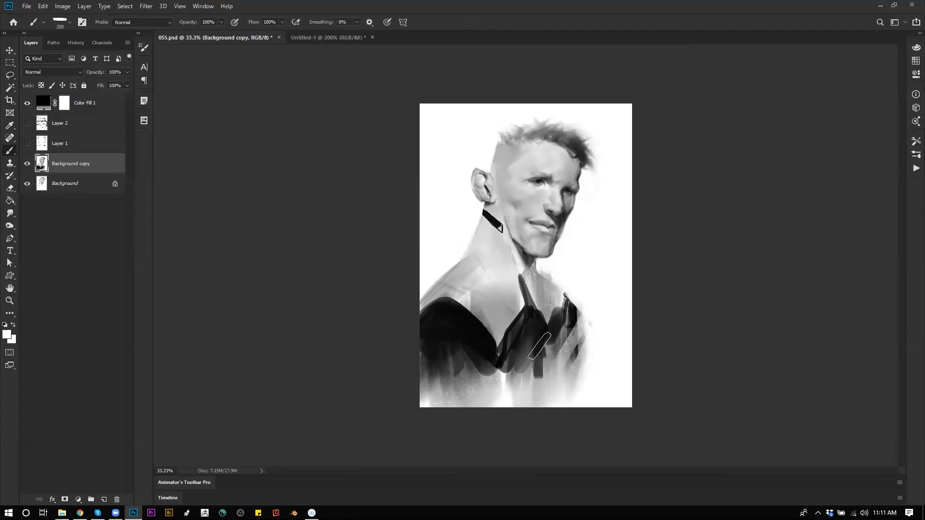
- Sample dark tones from the garment and repaint the centre of the chest and the far side
{"action": "left_click", "coordinate": [517, 353], "text": "alt"}
{"action": "mouse_move", "coordinate": [516, 340]}
{"action": "left_mouse_down"}
{"action": "mouse_move", "coordinate": [522, 359]}
{"action": "mouse_move", "coordinate": [508, 342]}
{"action": "mouse_move", "coordinate": [519, 326]}
{"action": "mouse_move", "coordinate": [529, 354]}
{"action": "mouse_move", "coordinate": [524, 395]}
{"action": "left_mouse_up"}
{"action": "left_click", "coordinate": [525, 327], "text": "alt"}
{"action": "mouse_move", "coordinate": [539, 354]}
{"action": "left_mouse_down"}
{"action": "mouse_move", "coordinate": [537, 390]}
{"action": "mouse_move", "coordinate": [552, 390]}
{"action": "left_mouse_up"}
{"action": "left_click_drag", "start_coordinate": [562, 327], "coordinate": [550, 415]}
- Darken the near shoulder and upper arm down to the canvas edge with downward dark grey strokes
{"action": "mouse_move", "coordinate": [464, 328]}
{"action": "left_mouse_down"}
{"action": "mouse_move", "coordinate": [460, 404]}
{"action": "mouse_move", "coordinate": [450, 394]}
{"action": "mouse_move", "coordinate": [432, 400]}
{"action": "left_mouse_up"}
{"action": "mouse_move", "coordinate": [428, 323]}
{"action": "left_mouse_down"}
{"action": "mouse_move", "coordinate": [424, 399]}
{"action": "mouse_move", "coordinate": [446, 400]}
{"action": "left_mouse_up"}
{"action": "left_click", "coordinate": [464, 417], "text": "alt"}
{"action": "left_click_drag", "start_coordinate": [424, 362], "coordinate": [456, 398]}
{"action": "left_click_drag", "start_coordinate": [446, 348], "coordinate": [454, 408]}
{"action": "mouse_move", "coordinate": [462, 363]}
{"action": "left_mouse_down"}
{"action": "mouse_move", "coordinate": [426, 322]}
{"action": "mouse_move", "coordinate": [459, 404]}
{"action": "left_mouse_up"}
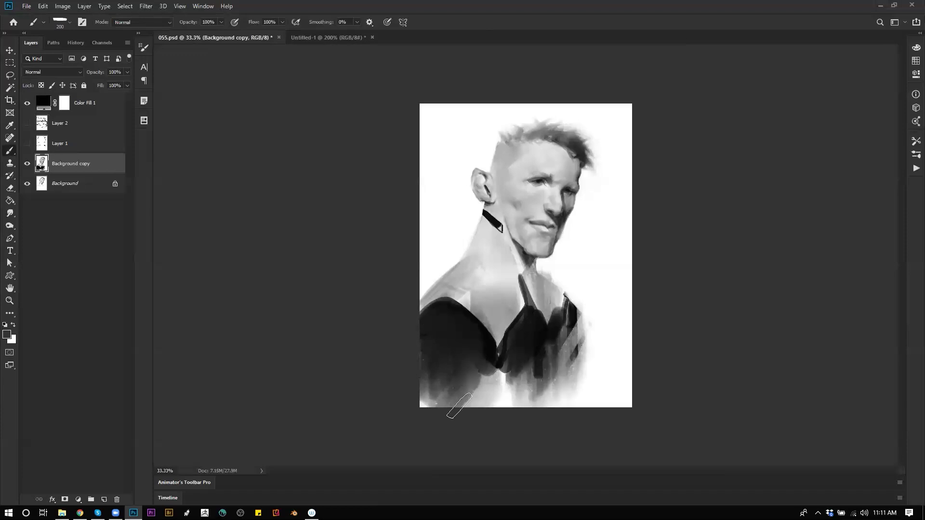
- Extend dark grey strokes over the lower chest and far side of the garment, and sample white from the background
{"action": "left_click_drag", "start_coordinate": [521, 366], "coordinate": [512, 400]}
{"action": "mouse_move", "coordinate": [512, 337]}
{"action": "left_mouse_down"}
{"action": "mouse_move", "coordinate": [506, 400]}
{"action": "mouse_move", "coordinate": [530, 395]}
{"action": "left_mouse_up"}
{"action": "left_click_drag", "start_coordinate": [543, 338], "coordinate": [547, 395]}
{"action": "left_click_drag", "start_coordinate": [573, 335], "coordinate": [574, 393]}
{"action": "left_click", "coordinate": [609, 295], "text": "alt"}
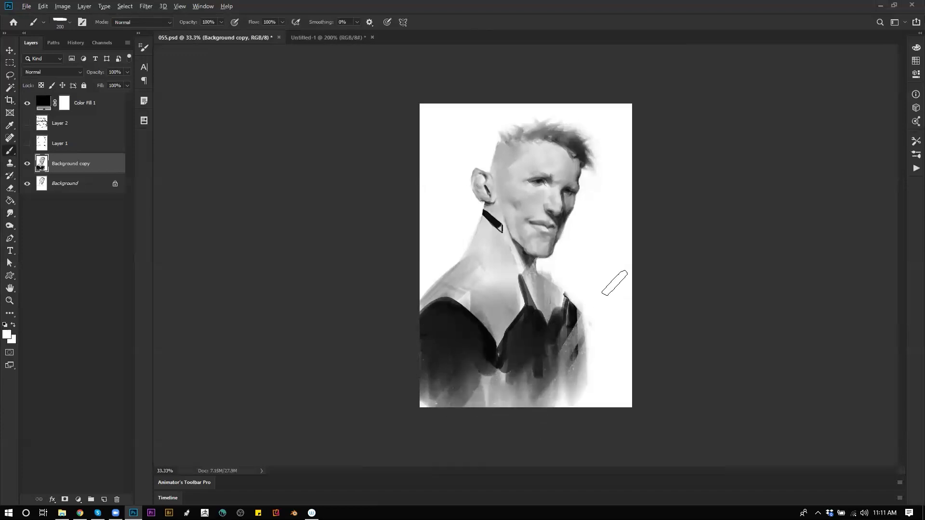
- Try to fade the lower near arm with a 500 px white brush, and undo the stroke
{"action": "key", "text": "]"}
{"action": "mouse_move", "coordinate": [410, 359]}
{"action": "left_mouse_down"}
{"action": "mouse_move", "coordinate": [447, 407]}
{"action": "mouse_move", "coordinate": [451, 436]}
{"action": "left_mouse_up"}
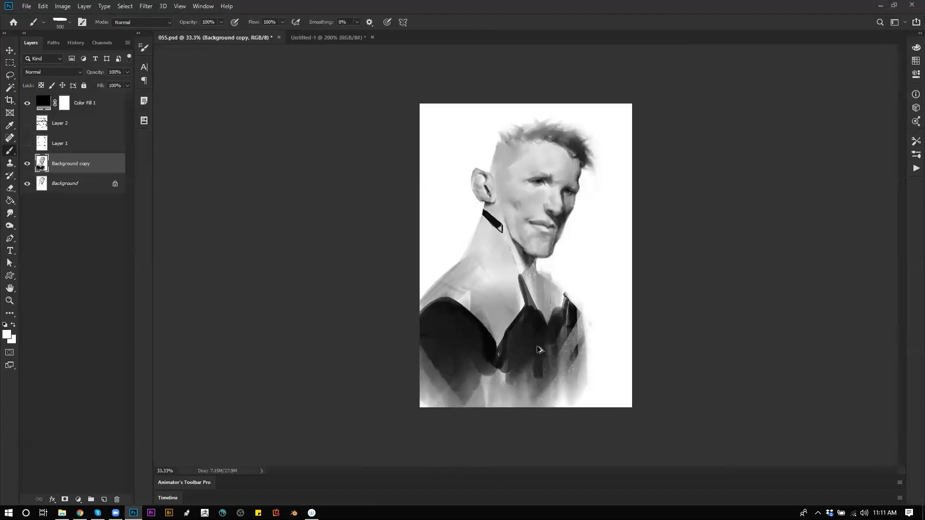
{"action": "key", "text": "ctrl+z"}
- Fade the bottom of the garment into white with upward gradients, and soften its lower edge with the brush
{"action": "key", "text": "g"}
{"action": "key", "text": "shift+g"}
{"action": "left_click_drag", "start_coordinate": [502, 407], "coordinate": [502, 362]}
{"action": "mouse_move", "coordinate": [502, 408]}
{"action": "left_mouse_down"}
{"action": "mouse_move", "coordinate": [501, 353]}
{"action": "mouse_move", "coordinate": [486, 370]}
{"action": "left_mouse_up"}
{"action": "key", "text": "b"}
{"action": "mouse_move", "coordinate": [463, 407]}
{"action": "left_mouse_down"}
{"action": "mouse_move", "coordinate": [462, 356]}
{"action": "mouse_move", "coordinate": [479, 351]}
{"action": "mouse_move", "coordinate": [469, 409]}
{"action": "mouse_move", "coordinate": [519, 389]}
{"action": "left_mouse_up"}
- Reduce the brush to 200 px, add a grey stroke at the lower far side with sampled tone, and flip the canvas horizontally
{"action": "left_click", "coordinate": [438, 340], "text": "alt"}
{"action": "key", "text": "["}
{"action": "key", "text": "["}
{"action": "key", "text": "["}
{"action": "key", "text": "["}
{"action": "key", "text": "["}
{"action": "key", "text": "["}
{"action": "left_click_drag", "start_coordinate": [582, 389], "coordinate": [584, 394]}
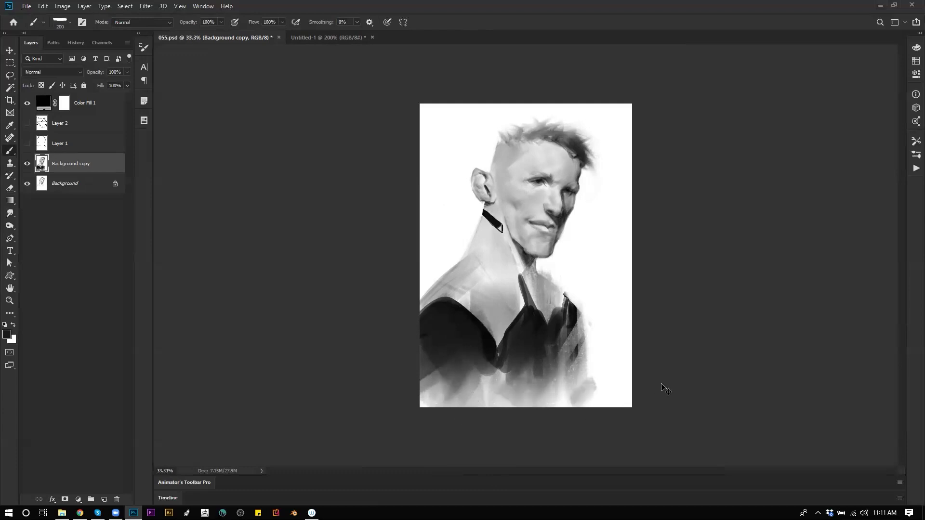
{"action": "key", "text": "ctrl+shift+h"}
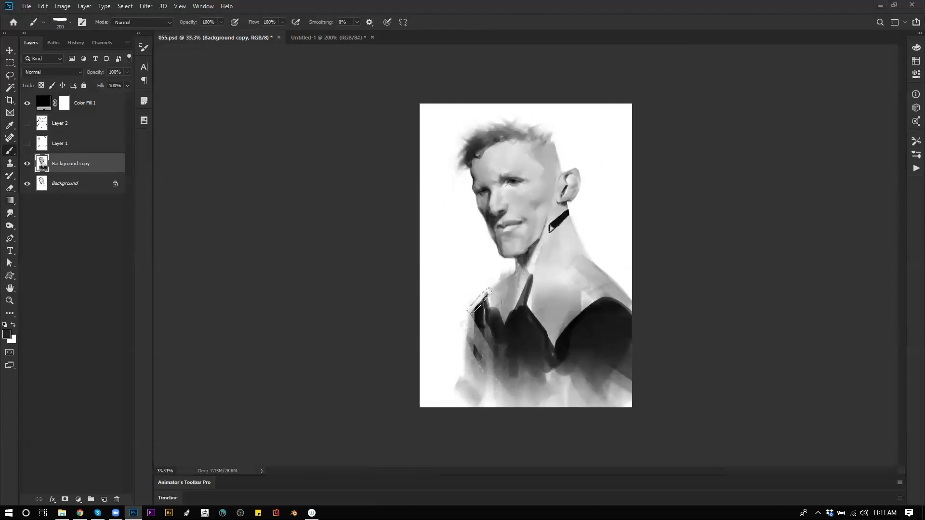
- Reduce the brush to 45 px and paint dark grey strokes around the far shoulder and down the outer arm
{"action": "key", "text": "bracketleft"}
{"action": "key", "text": "bracketleft"}
{"action": "key", "text": "bracketleft"}
{"action": "key", "text": "bracketleft"}
{"action": "key", "text": "bracketleft"}
{"action": "key", "text": "bracketleft"}
{"action": "key", "text": "bracketleft"}
{"action": "key", "text": "bracketleft"}
{"action": "key", "text": "bracketleft"}
{"action": "key", "text": "bracketleft"}
{"action": "mouse_move", "coordinate": [480, 292]}
{"action": "left_mouse_down"}
{"action": "mouse_move", "coordinate": [465, 332]}
{"action": "mouse_move", "coordinate": [474, 319]}
{"action": "left_mouse_up"}
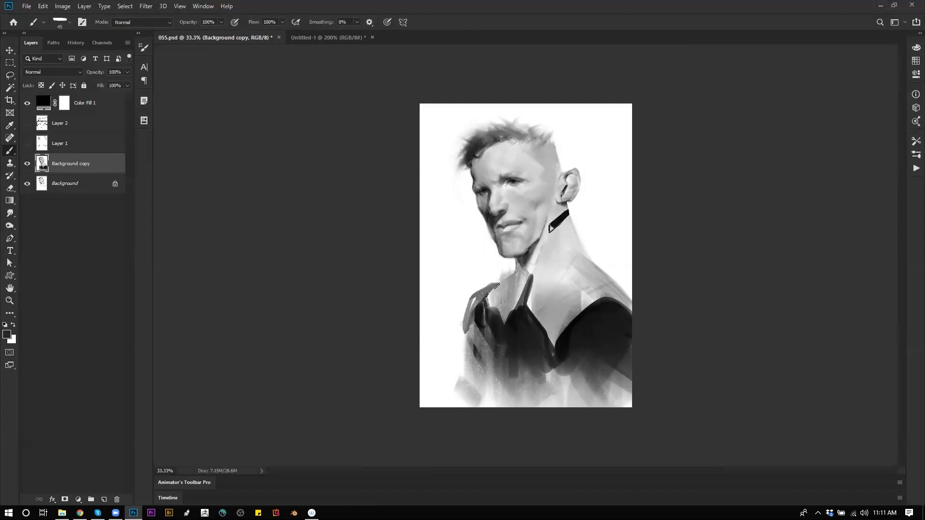
{"action": "left_click_drag", "start_coordinate": [476, 304], "coordinate": [466, 351]}
{"action": "mouse_move", "coordinate": [484, 290]}
{"action": "left_mouse_down"}
{"action": "mouse_move", "coordinate": [461, 339]}
{"action": "mouse_move", "coordinate": [456, 392]}
{"action": "left_mouse_up"}
- Enlarge the brush to 90 px, clean up the far shoulder's outer edge, switch to white, and flip the canvas horizontally
{"action": "key", "text": "bracketright"}
{"action": "key", "text": "bracketright"}
{"action": "key", "text": "bracketright"}
{"action": "key", "text": "bracketright"}
{"action": "mouse_move", "coordinate": [470, 302]}
{"action": "left_mouse_down"}
{"action": "mouse_move", "coordinate": [486, 292]}
{"action": "mouse_move", "coordinate": [464, 292]}
{"action": "left_mouse_up"}
{"action": "key", "text": "x"}
{"action": "key", "text": "ctrl+shift+h"}
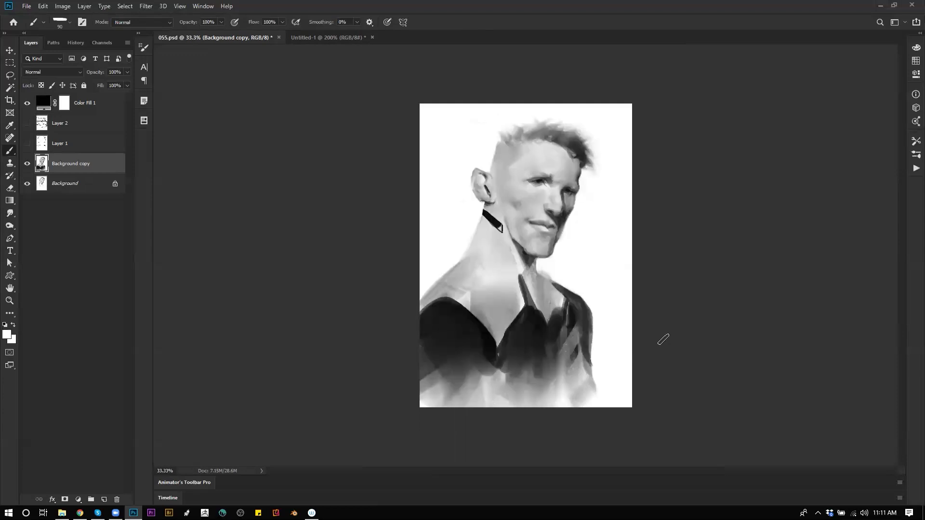
- Paint a light grey band across the near and far shoulders with tone sampled from the skin, undoing stray strokes
{"action": "left_click", "coordinate": [559, 293], "text": "alt"}
{"action": "left_click_drag", "start_coordinate": [455, 324], "coordinate": [401, 322]}
{"action": "key", "text": "ctrl+z"}
{"action": "mouse_move", "coordinate": [490, 330]}
{"action": "left_mouse_down"}
{"action": "mouse_move", "coordinate": [385, 327]}
{"action": "mouse_move", "coordinate": [481, 333]}
{"action": "left_mouse_up"}
{"action": "key", "text": "ctrl+z"}
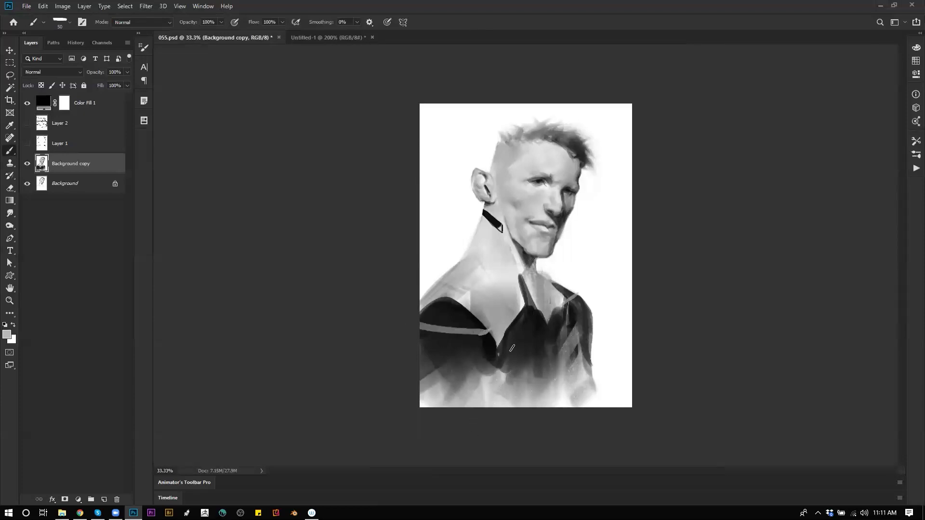
- Flip the canvas horizontally and switch to the thin angled 150 px brush from the standard set
{"action": "key", "text": "z"}
{"action": "left_click_drag", "start_coordinate": [505, 218], "coordinate": [517, 224]}
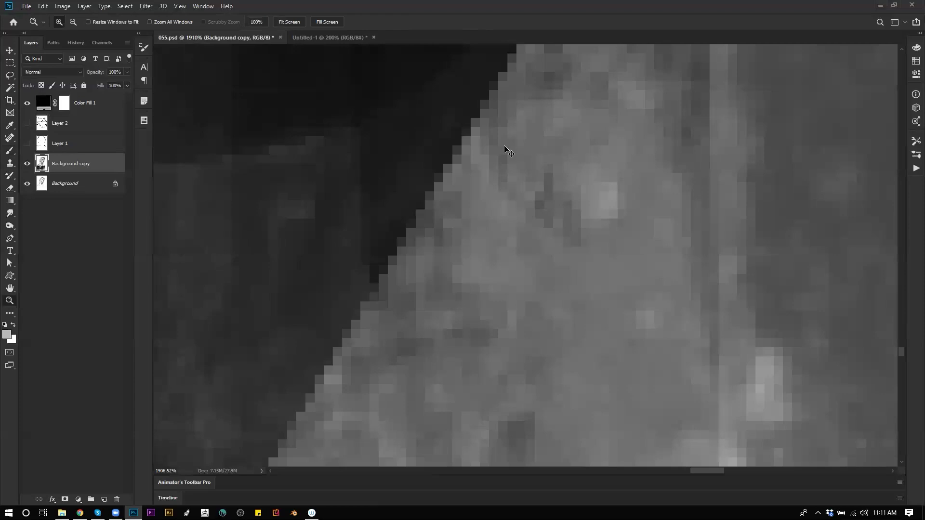
{"action": "key", "text": "ctrl+0"}
{"action": "left_click", "coordinate": [563, 330]}
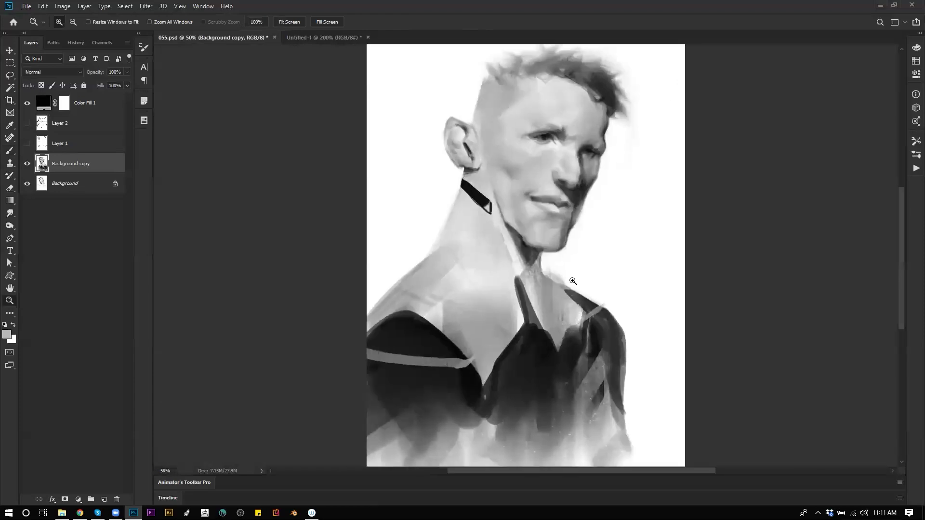
{"action": "key", "text": "F2"}
{"action": "key", "text": "b"}
{"action": "right_click", "coordinate": [546, 266]}
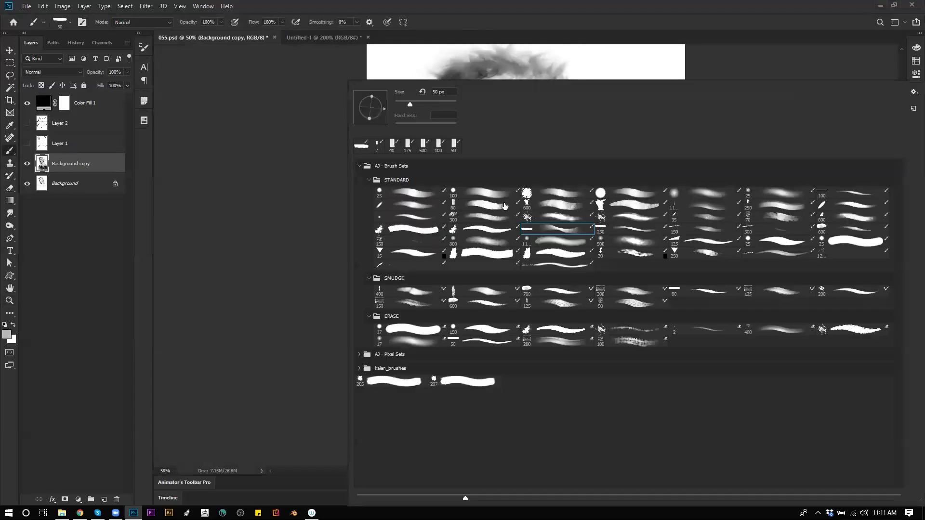
{"action": "left_click", "coordinate": [567, 202]}
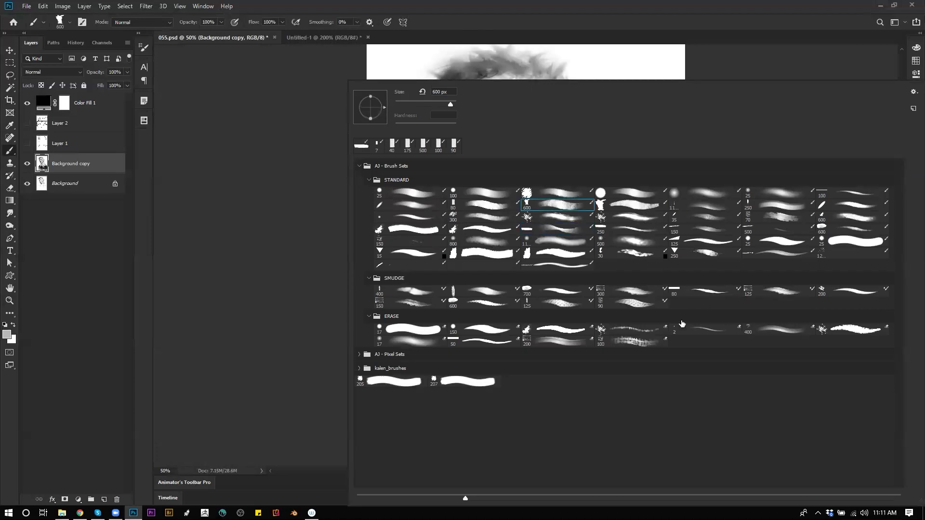
{"action": "left_click", "coordinate": [706, 230]}
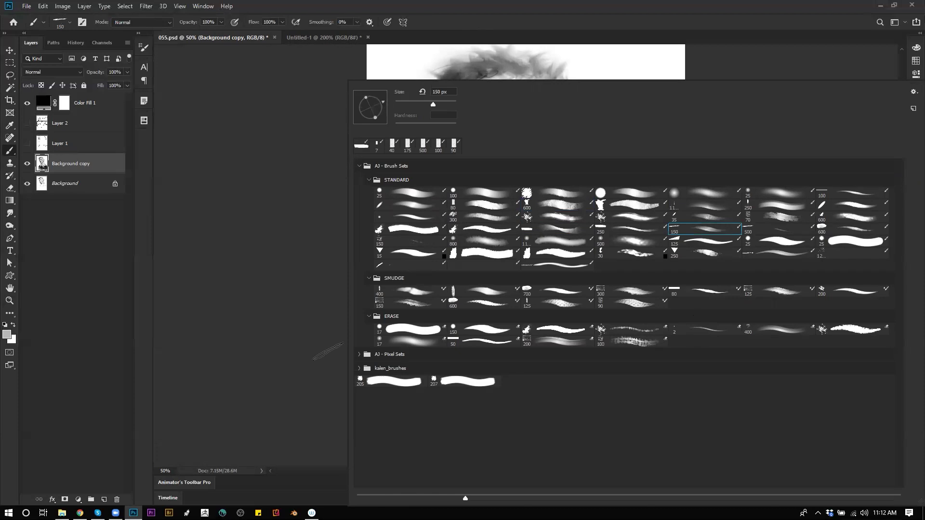
{"action": "left_click", "coordinate": [196, 366]}
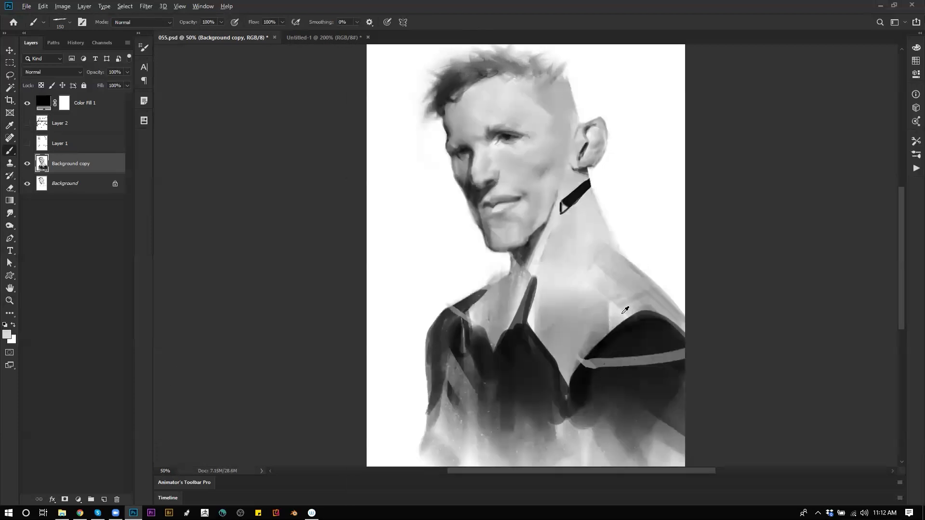
- Reduce the brush to 125 px and paint grey and dark vertical strokes down the far side of the chest with sampled tones
{"action": "left_click", "coordinate": [491, 316], "text": "alt"}
{"action": "key", "text": "bracketleft"}
{"action": "mouse_move", "coordinate": [487, 387]}
{"action": "left_mouse_down"}
{"action": "mouse_move", "coordinate": [482, 310]}
{"action": "mouse_move", "coordinate": [477, 418]}
{"action": "left_mouse_up"}
{"action": "left_click", "coordinate": [504, 377], "text": "alt"}
{"action": "mouse_move", "coordinate": [506, 353]}
{"action": "left_mouse_down"}
{"action": "mouse_move", "coordinate": [494, 412]}
{"action": "mouse_move", "coordinate": [493, 396]}
{"action": "left_mouse_up"}
- Add a sampled grey stroke along the near edge of the central chest panel, undo the last stroke, and flip the canvas
{"action": "left_click", "coordinate": [490, 367], "text": "alt"}
{"action": "left_click", "coordinate": [560, 359], "text": "alt"}
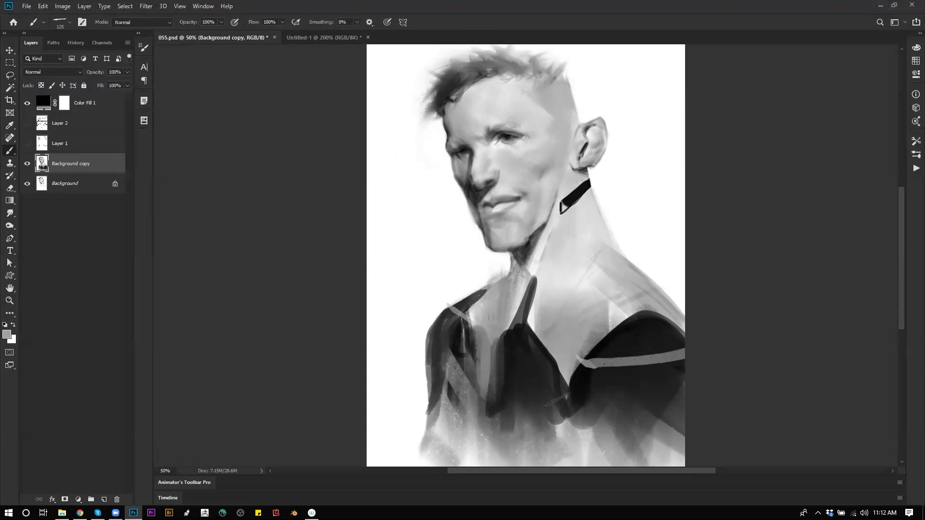
{"action": "left_click_drag", "start_coordinate": [556, 404], "coordinate": [556, 363]}
{"action": "left_click_drag", "start_coordinate": [561, 382], "coordinate": [556, 429]}
{"action": "key", "text": "ctrl+z"}
{"action": "key", "text": "ctrl+f"}
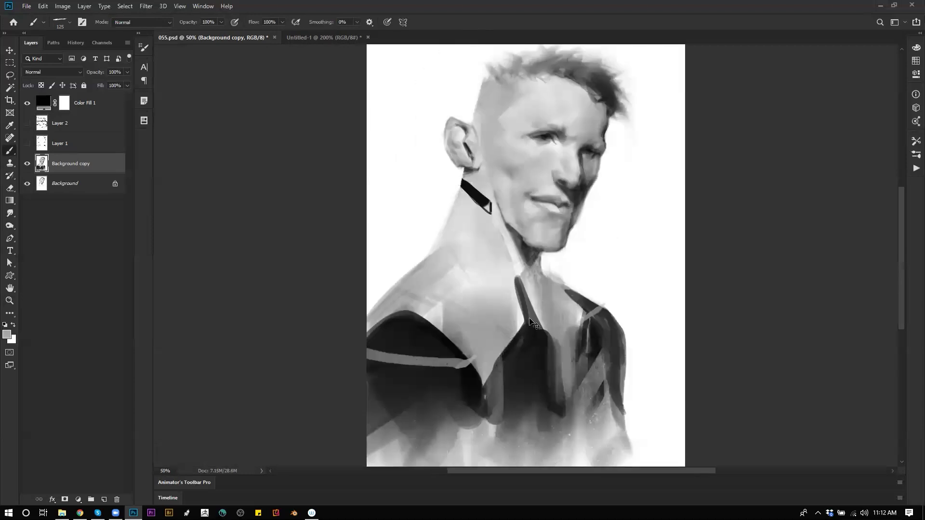
- Draw a thin black line beneath the dark neck band with a 25 px brush, flipping the canvas before and after
{"action": "key", "text": "d"}
{"action": "key", "text": "["}
{"action": "key", "text": "ctrl+f"}
{"action": "left_click", "coordinate": [585, 211], "text": "ctrl"}
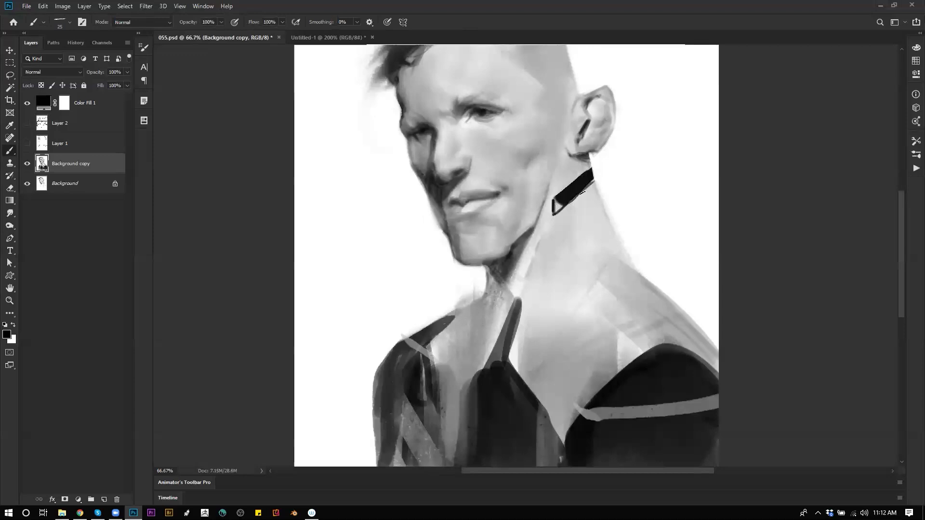
{"action": "key", "text": "z"}
{"action": "key", "text": "ctrl+minus"}
{"action": "key", "text": "ctrl+minus"}
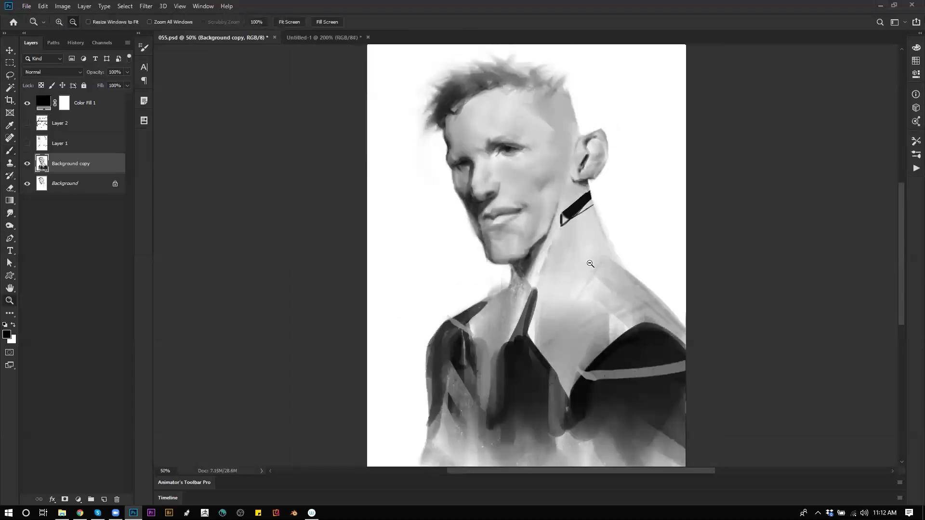
{"action": "key", "text": "ctrl+shift+h"}
- Darken the shadow along the jawline and under the chin with a 20 px black brush
{"action": "key", "text": "b"}
{"action": "key", "text": "ctrl+plus"}
{"action": "key", "text": "ctrl+plus"}
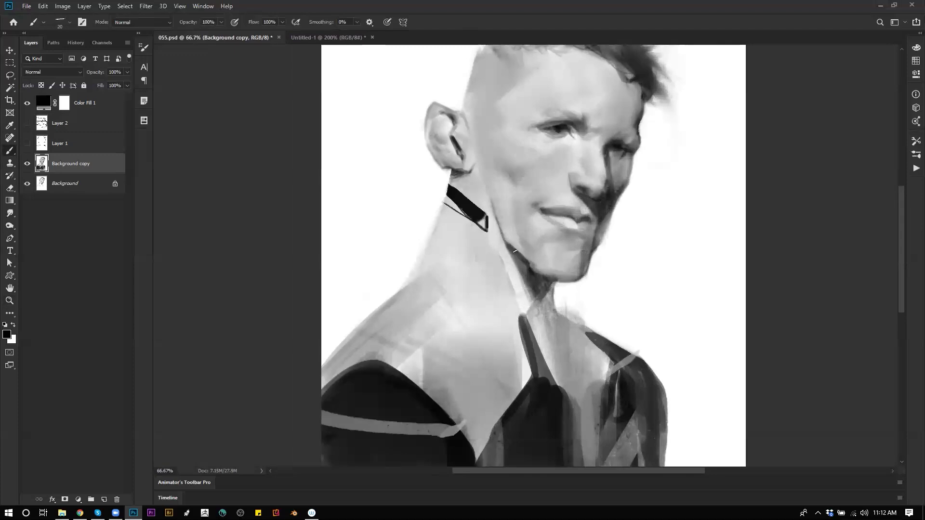
{"action": "left_click_drag", "start_coordinate": [533, 271], "coordinate": [545, 281]}
{"action": "key", "text": "z"}
{"action": "left_click", "coordinate": [560, 307], "text": "alt"}
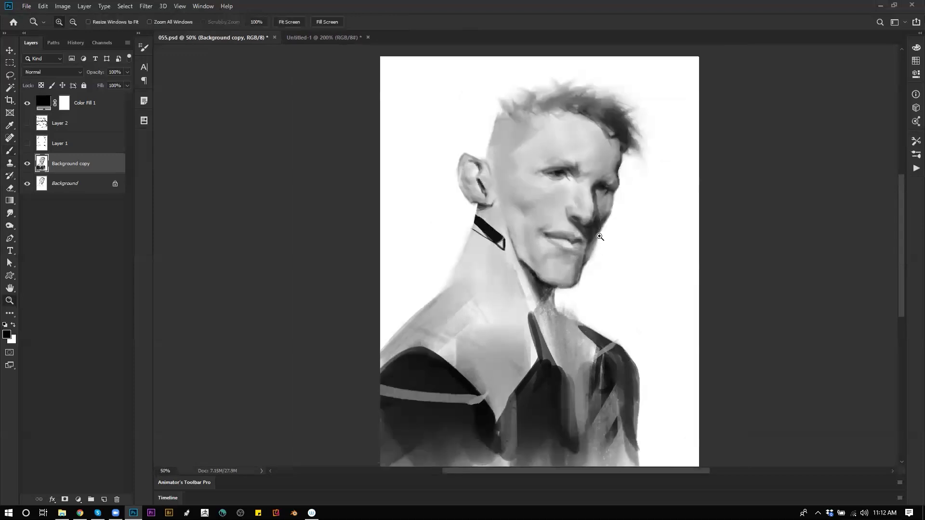
{"action": "left_click", "coordinate": [601, 236]}
{"action": "key", "text": "b"}
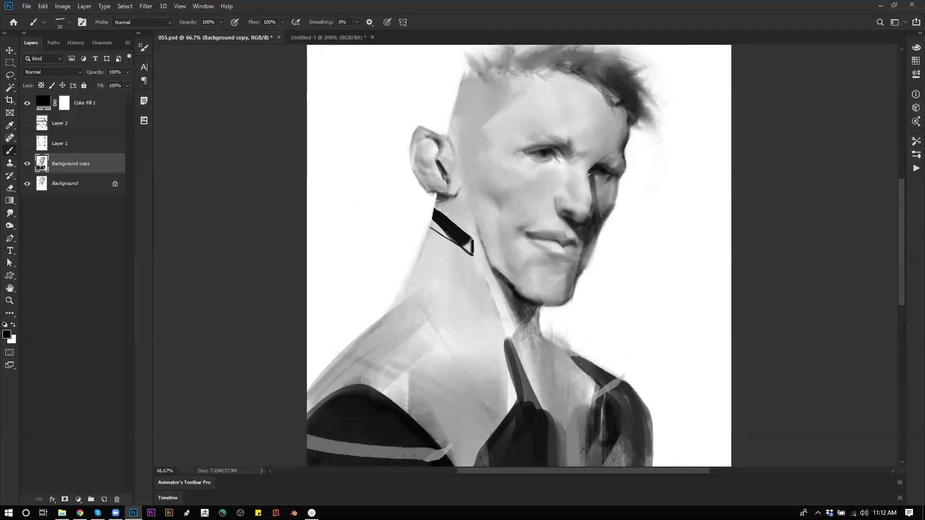
- View the whole portrait at reduced size and flip the canvas horizontally to check proportions
{"action": "key", "text": "z"}
{"action": "left_click", "coordinate": [605, 227], "text": "alt"}
{"action": "left_click", "coordinate": [604, 227], "text": "alt"}
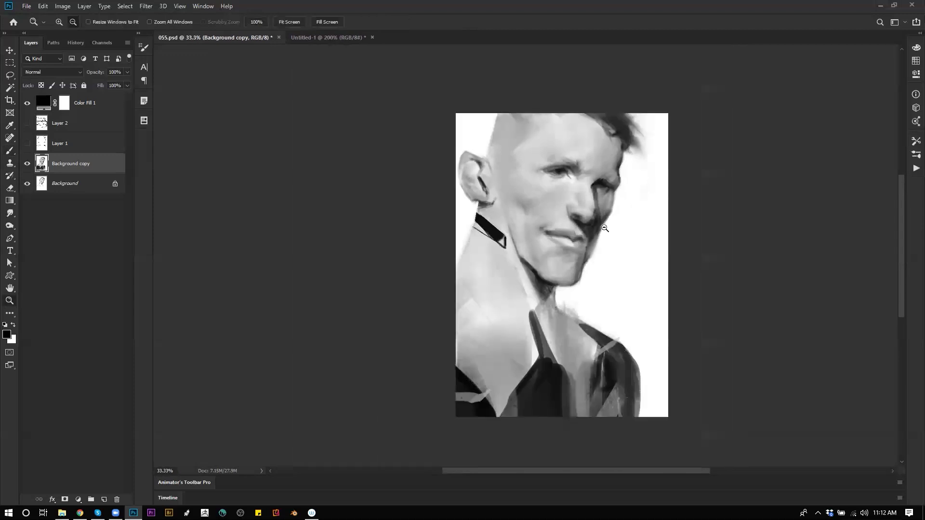
{"action": "left_click", "coordinate": [601, 226], "text": "alt"}
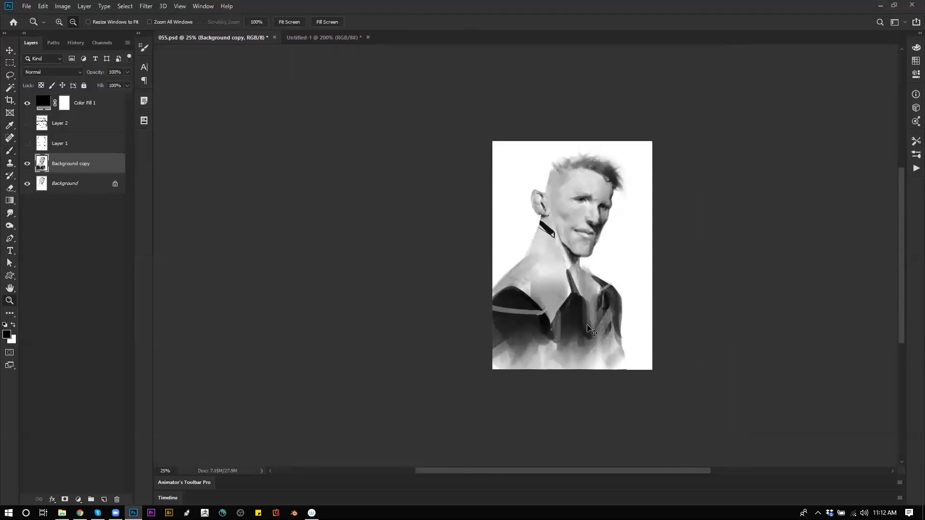
{"action": "key", "text": "ctrl+alt+h"}
{"action": "left_click", "coordinate": [605, 249]}
{"action": "left_click", "coordinate": [596, 254]}
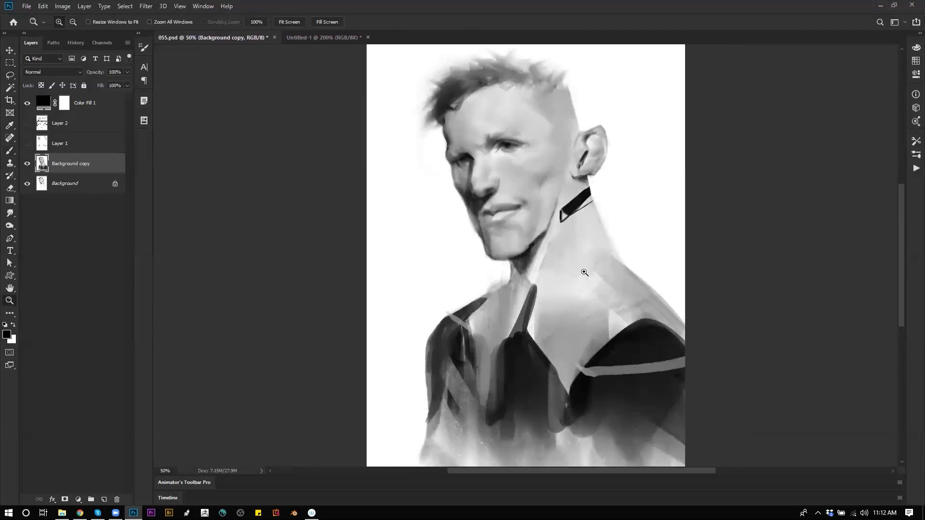
- Repaint the near shoulder's light band with sampled grey and a 40 px brush to make it thicker and cleaner
{"action": "left_click_drag", "start_coordinate": [565, 363], "coordinate": [552, 347]}
{"action": "key", "text": "b"}
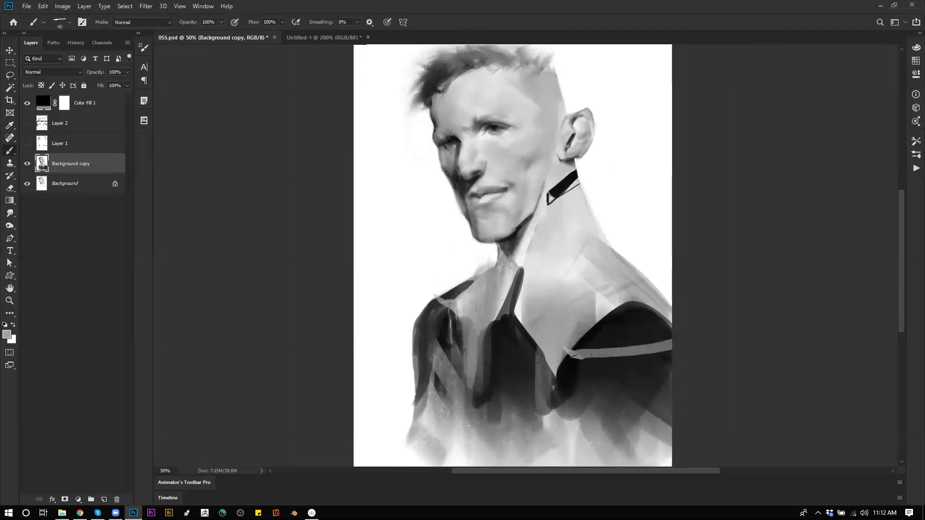
{"action": "left_click_drag", "start_coordinate": [573, 356], "coordinate": [666, 342]}
{"action": "left_click_drag", "start_coordinate": [567, 354], "coordinate": [694, 342]}
- Enlarge the brush to 400 px, texture the near shoulder and the background behind it with sampled light grey, and check it by flipping
{"action": "key", "text": "]"}
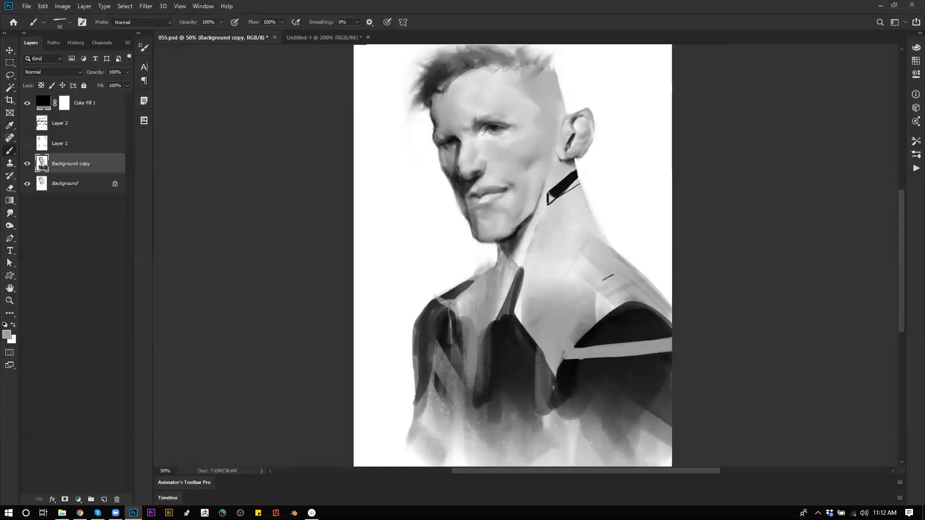
{"action": "key", "text": "bracketright"}
{"action": "key", "text": "bracketright"}
{"action": "left_click", "coordinate": [626, 270], "text": "alt"}
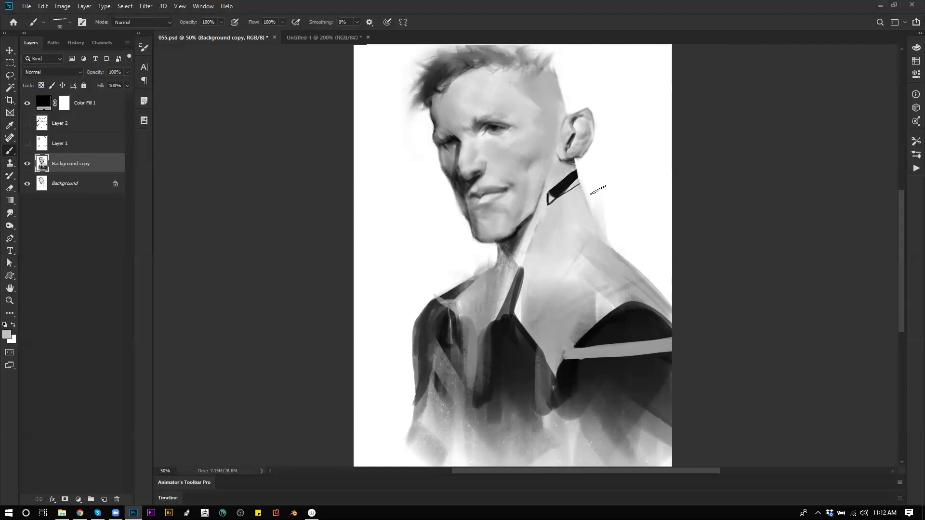
{"action": "key", "text": "bracketright"}
{"action": "key", "text": "bracketright"}
{"action": "key", "text": "bracketright"}
{"action": "key", "text": "bracketright"}
{"action": "key", "text": "bracketright"}
{"action": "key", "text": "bracketright"}
{"action": "key", "text": "bracketright"}
{"action": "key", "text": "bracketright"}
{"action": "key", "text": "bracketright"}
{"action": "left_click_drag", "start_coordinate": [638, 233], "coordinate": [639, 318]}
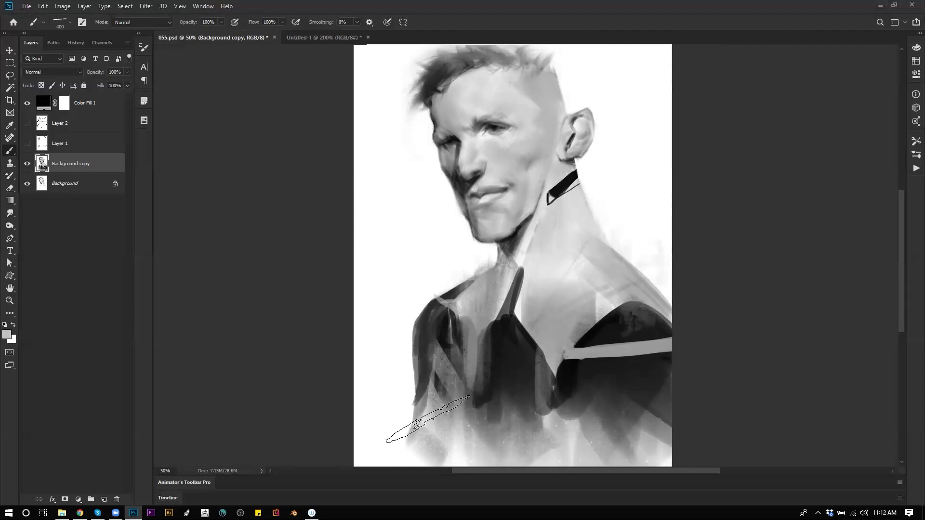
{"action": "key", "text": "ctrl+shift+h"}
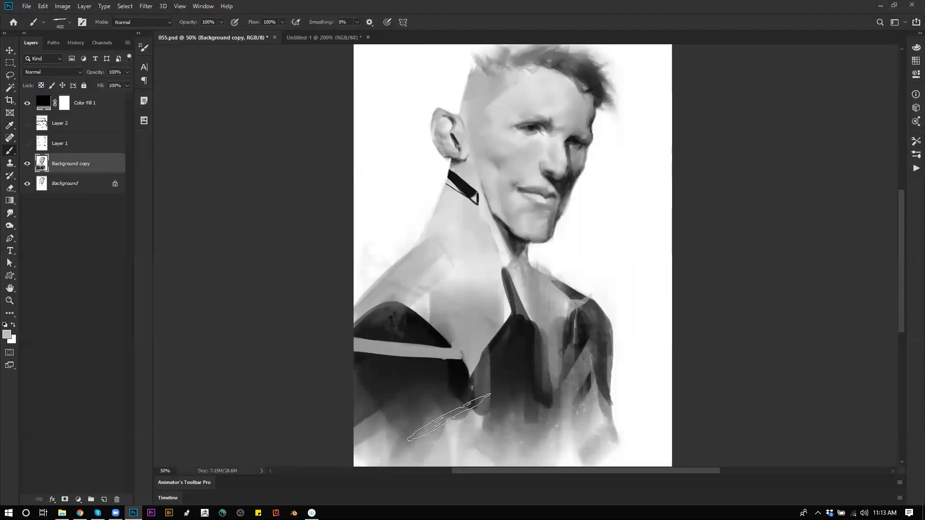
{"action": "key", "text": "h"}
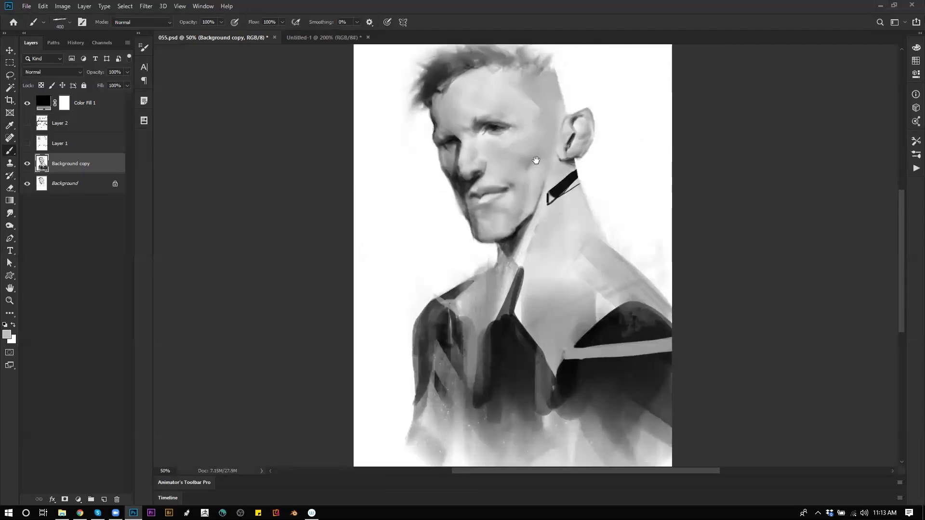
- Reduce the brush to 45 px, stroke grey strands over the front of the hair, and undo the last stroke
{"action": "left_click_drag", "start_coordinate": [536, 160], "coordinate": [586, 257]}
{"action": "key", "text": "d"}
{"action": "key", "text": "bracketleft"}
{"action": "key", "text": "bracketleft"}
{"action": "key", "text": "bracketleft"}
{"action": "key", "text": "bracketleft"}
{"action": "key", "text": "bracketleft"}
{"action": "key", "text": "bracketleft"}
{"action": "key", "text": "bracketleft"}
{"action": "key", "text": "bracketleft"}
{"action": "key", "text": "bracketleft"}
{"action": "key", "text": "bracketleft"}
{"action": "key", "text": "bracketleft"}
{"action": "key", "text": "bracketleft"}
{"action": "key", "text": "bracketleft"}
{"action": "key", "text": "bracketleft"}
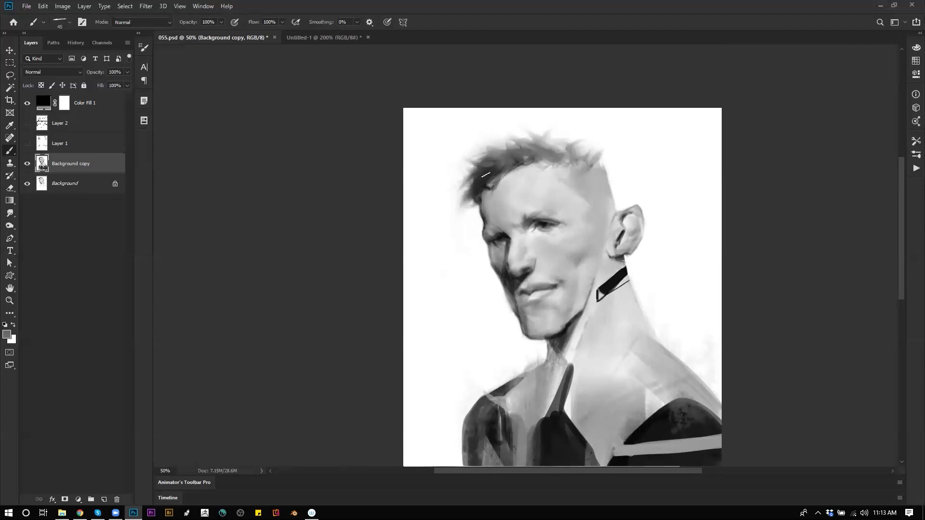
{"action": "left_click_drag", "start_coordinate": [472, 192], "coordinate": [450, 220]}
{"action": "key", "text": "ctrl+z"}
- Touch up the hair and facial features with tones sampled from the face and a 30 px brush, and flip the canvas
{"action": "left_click", "coordinate": [534, 169], "text": "alt"}
{"action": "left_click", "coordinate": [524, 223], "text": "alt"}
{"action": "left_click", "coordinate": [508, 230], "text": "alt"}
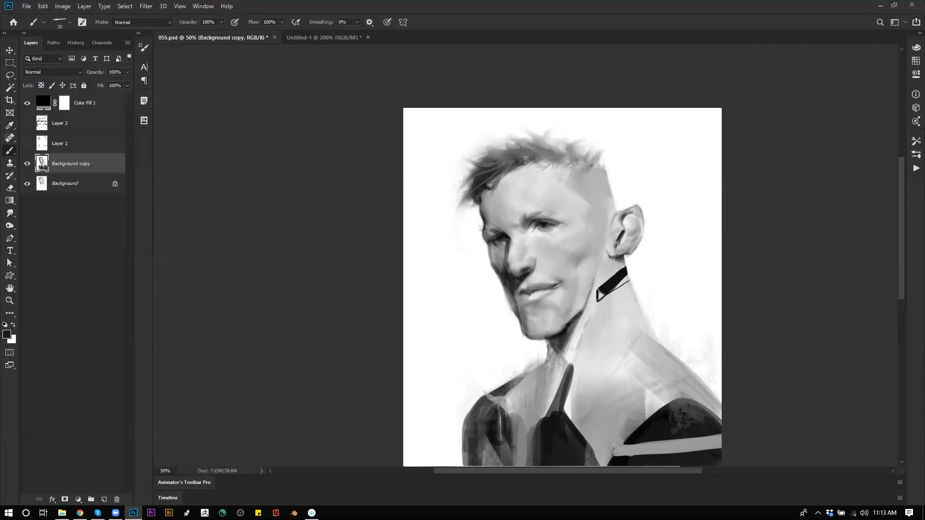
{"action": "key", "text": "ctrl+shift+h"}
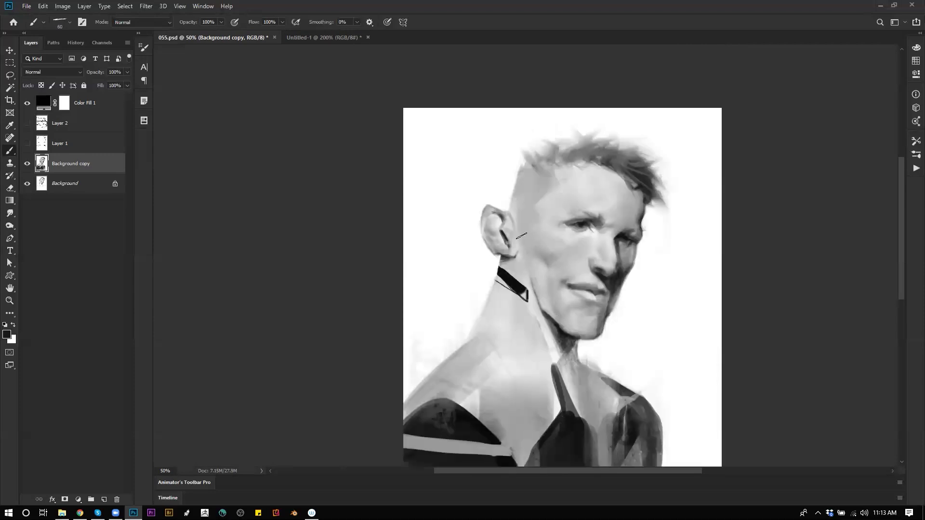
- Flip the canvas, define the far shoulder and outer arm with dark 50 px strokes, flip again, and sample the white background
{"action": "key", "text": "z"}
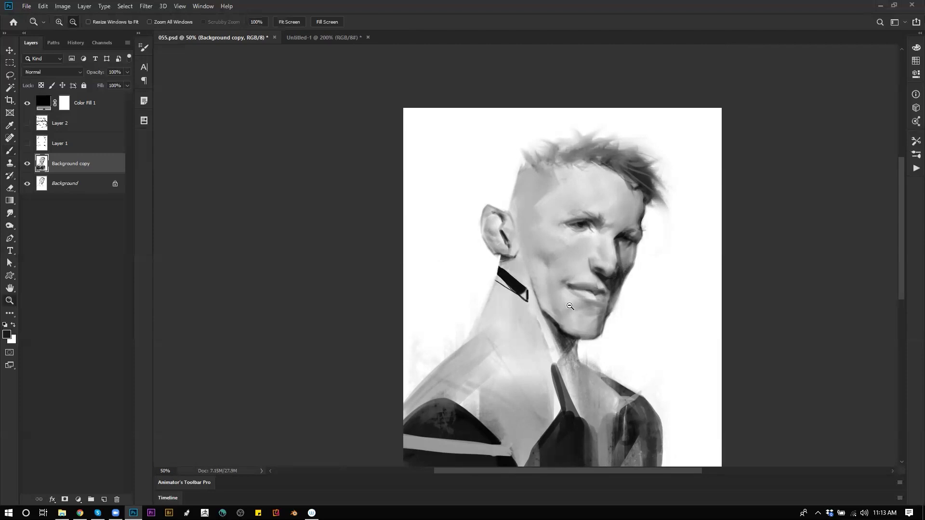
{"action": "left_click", "coordinate": [570, 306], "text": "alt"}
{"action": "key", "text": "h"}
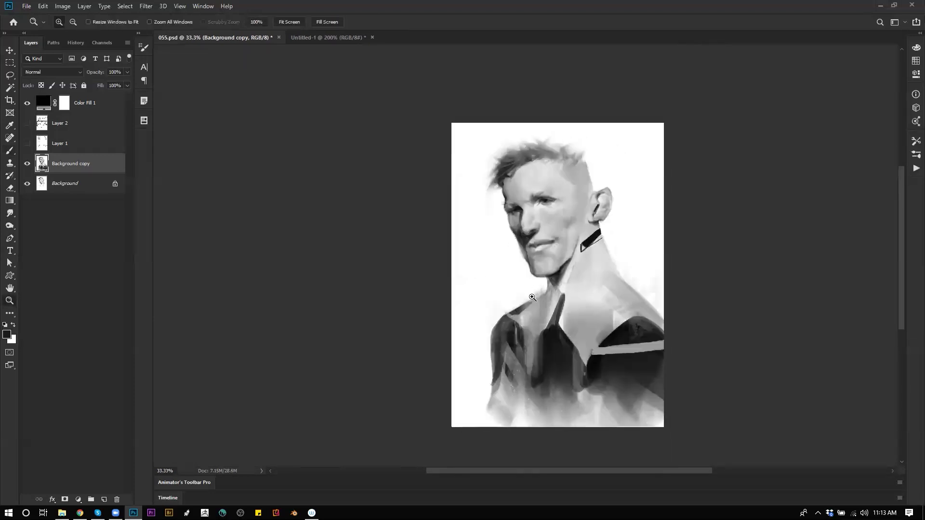
{"action": "left_click", "coordinate": [533, 298]}
{"action": "key", "text": "b"}
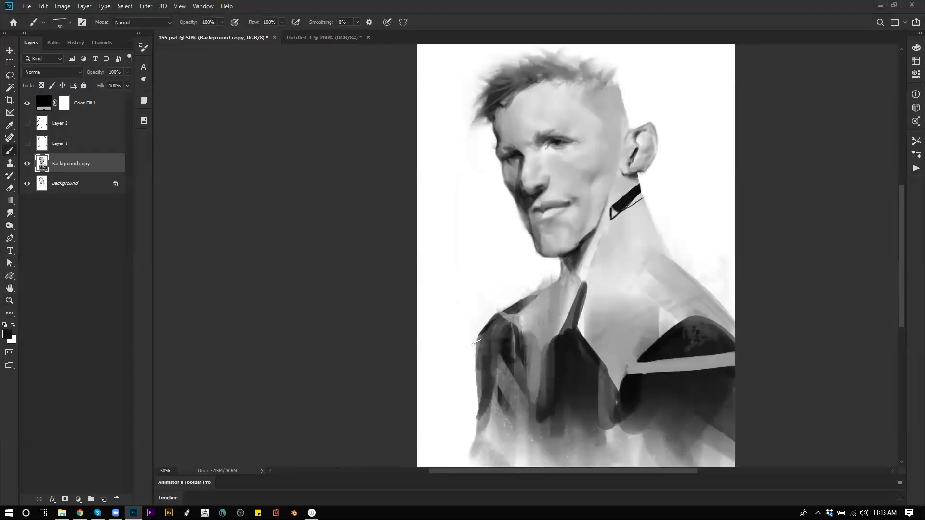
{"action": "left_click_drag", "start_coordinate": [485, 329], "coordinate": [484, 381]}
{"action": "mouse_move", "coordinate": [500, 326]}
{"action": "left_mouse_down"}
{"action": "mouse_move", "coordinate": [492, 409]}
{"action": "mouse_move", "coordinate": [487, 382]}
{"action": "mouse_move", "coordinate": [472, 446]}
{"action": "left_mouse_up"}
{"action": "left_click_drag", "start_coordinate": [480, 382], "coordinate": [460, 460]}
{"action": "key", "text": "ctrl+shift+h"}
{"action": "left_click", "coordinate": [618, 272], "text": "alt"}
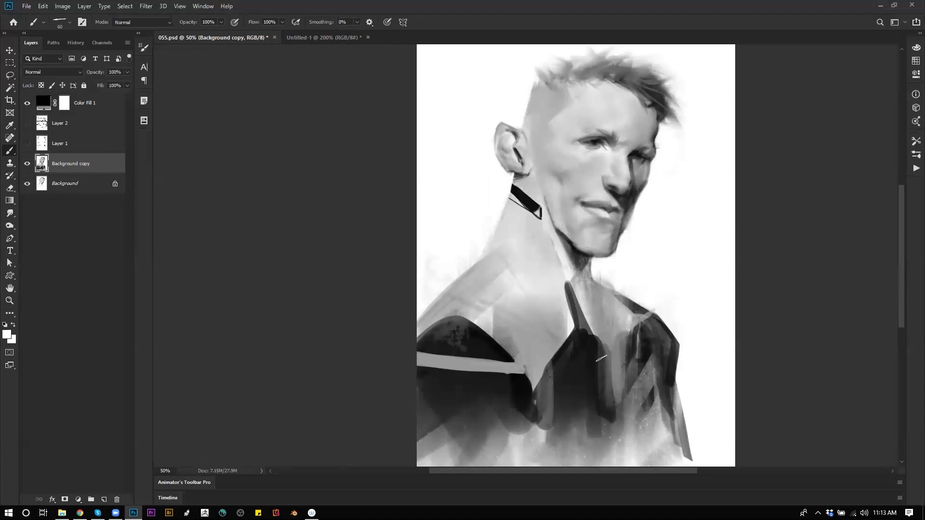
- Switch to a 600 px textured brush from the standard set and add sampled light grey texture over the central chest
{"action": "scroll", "coordinate": [622, 343], "scroll_direction": "down", "scroll_amount": 3}
{"action": "right_click", "coordinate": [619, 320]}
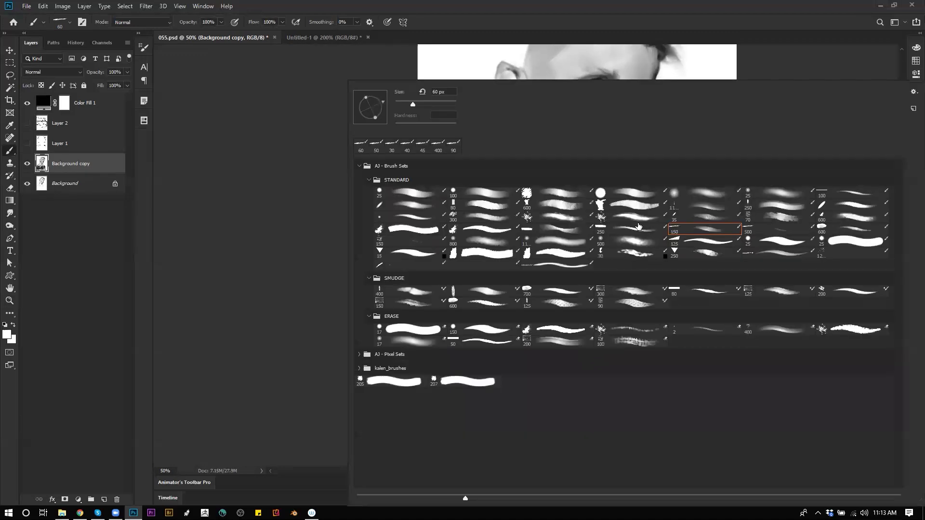
{"action": "left_click", "coordinate": [560, 203]}
{"action": "left_click", "coordinate": [550, 219]}
{"action": "left_click", "coordinate": [285, 342]}
{"action": "left_click", "coordinate": [573, 406], "text": "alt"}
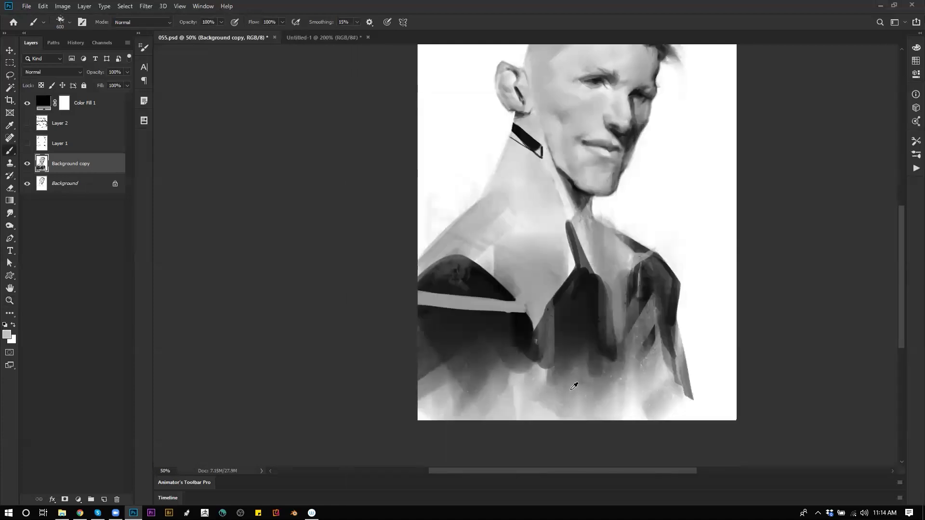
{"action": "left_click_drag", "start_coordinate": [574, 384], "coordinate": [577, 285]}
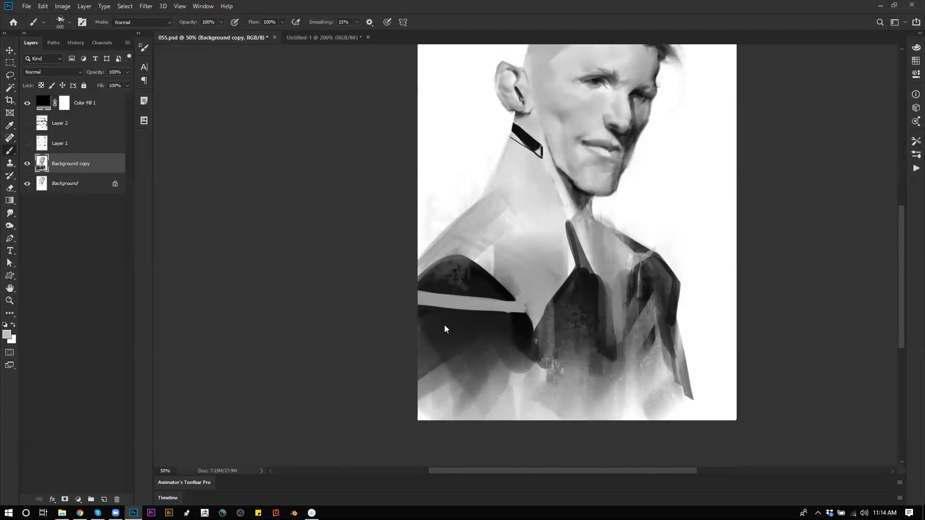
- Shrink the brush and switch to a 25 px round brush from the standard brush set
{"action": "key", "text": "bracketleft"}
{"action": "key", "text": "bracketleft"}
{"action": "key", "text": "bracketleft"}
{"action": "key", "text": "bracketleft"}
{"action": "left_click_drag", "start_coordinate": [536, 187], "coordinate": [540, 279]}
{"action": "right_click", "coordinate": [632, 250]}
{"action": "left_click", "coordinate": [558, 217]}
{"action": "left_click", "coordinate": [554, 193]}
{"action": "left_click", "coordinate": [425, 193]}
{"action": "left_click", "coordinate": [277, 288]}
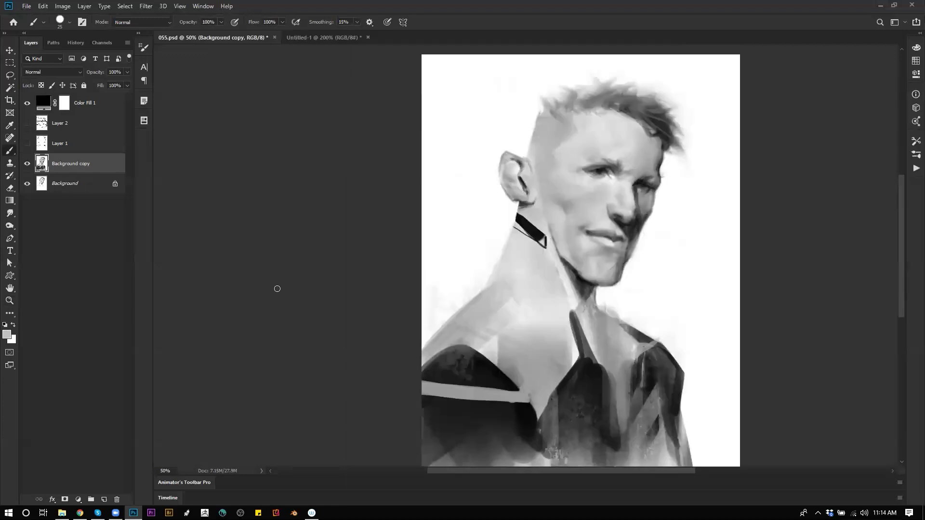
- Reset the colours to black and white, then retouch the cheek beside the ear with sampled skin tones and small 10 to 30 px brushes
{"action": "key", "text": "z"}
{"action": "left_click", "coordinate": [636, 271], "text": "alt"}
{"action": "left_click", "coordinate": [637, 271], "text": "alt"}
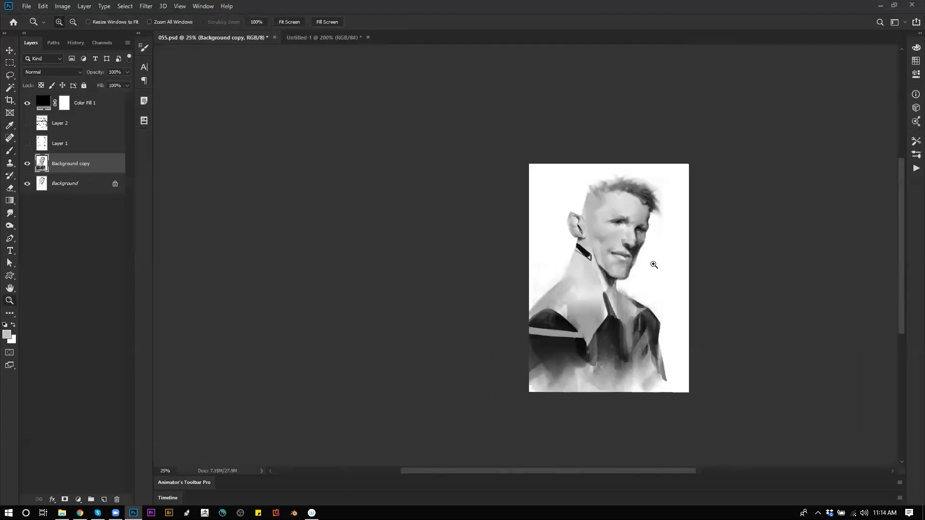
{"action": "left_click", "coordinate": [655, 261]}
{"action": "left_click", "coordinate": [655, 258]}
{"action": "key", "text": "b"}
{"action": "key", "text": "d"}
{"action": "key", "text": "bracketleft"}
{"action": "key", "text": "bracketleft"}
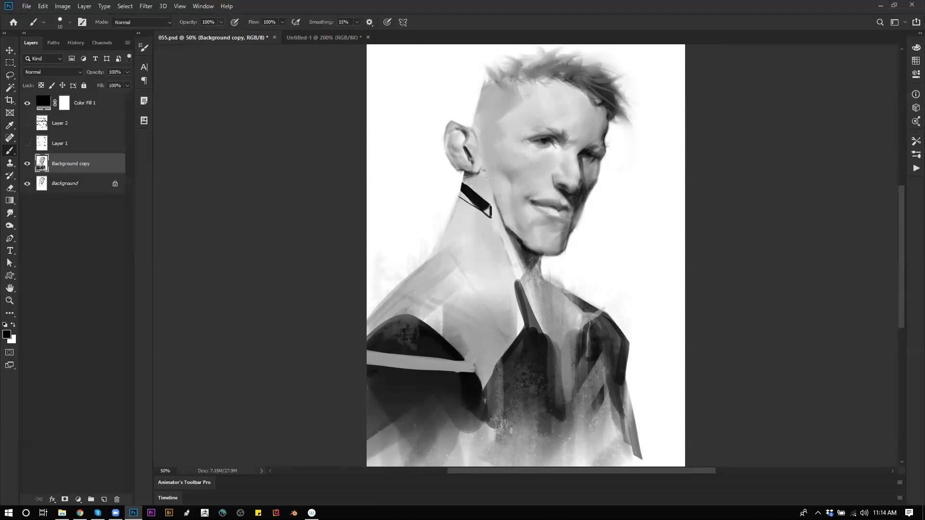
{"action": "left_click", "coordinate": [503, 169], "text": "alt"}
{"action": "left_click", "coordinate": [506, 168], "text": "alt"}
{"action": "key", "text": "bracketright"}
{"action": "key", "text": "bracketright"}
- Switch to the 100 px standard round brush at 40% flow, reset the paint colour to black, and reduce it below 90 px around the forehead
{"action": "right_click", "coordinate": [488, 158]}
{"action": "double_click", "coordinate": [489, 197]}
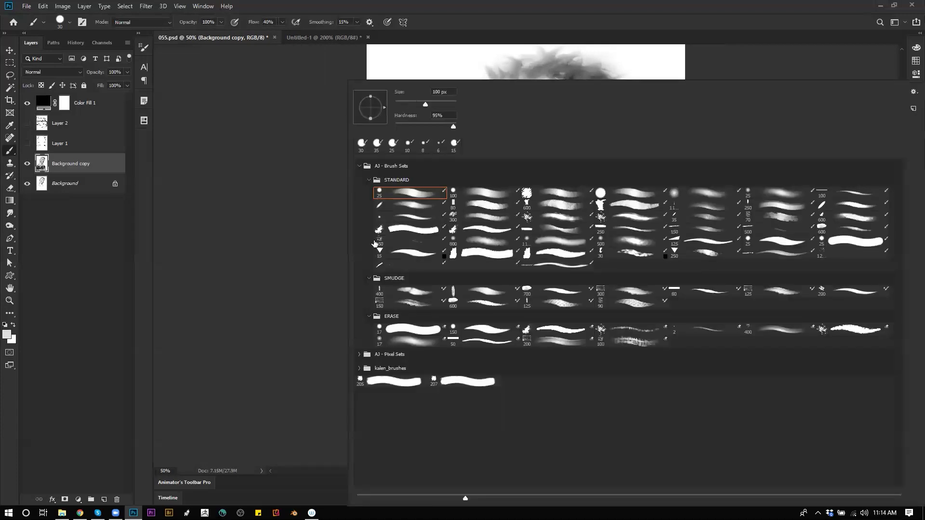
{"action": "key", "text": "d"}
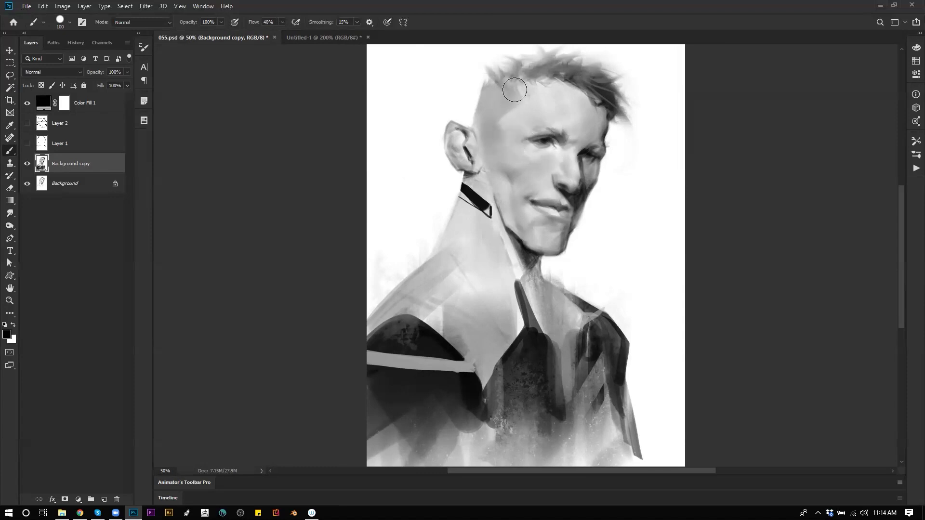
{"action": "key", "text": "bracketleft"}
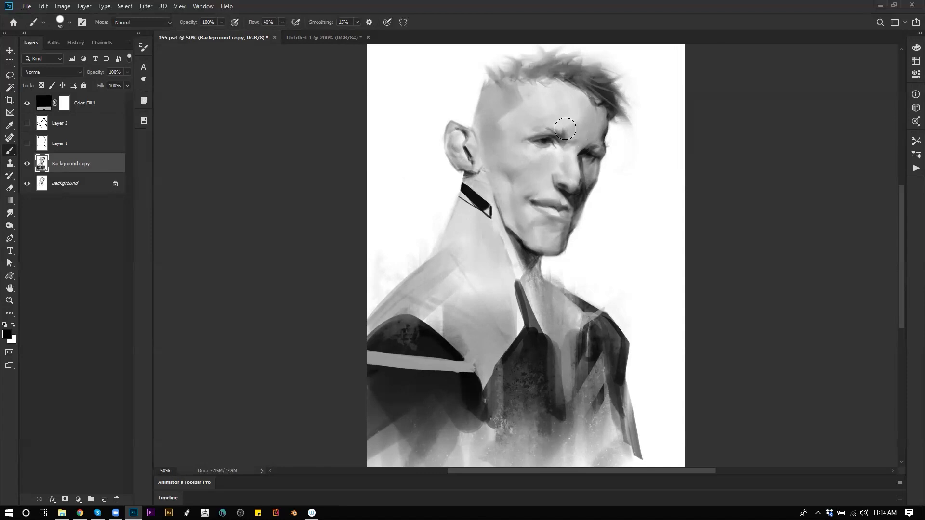
{"action": "key", "text": "bracketleft"}
- Flip the canvas, shrink the brush to detail size, and refine the near eye with a tone sampled from the brow
{"action": "key", "text": "ctrl+shift+h"}
{"action": "key", "text": "bracketleft"}
{"action": "key", "text": "bracketleft"}
{"action": "key", "text": "bracketleft"}
{"action": "key", "text": "bracketleft"}
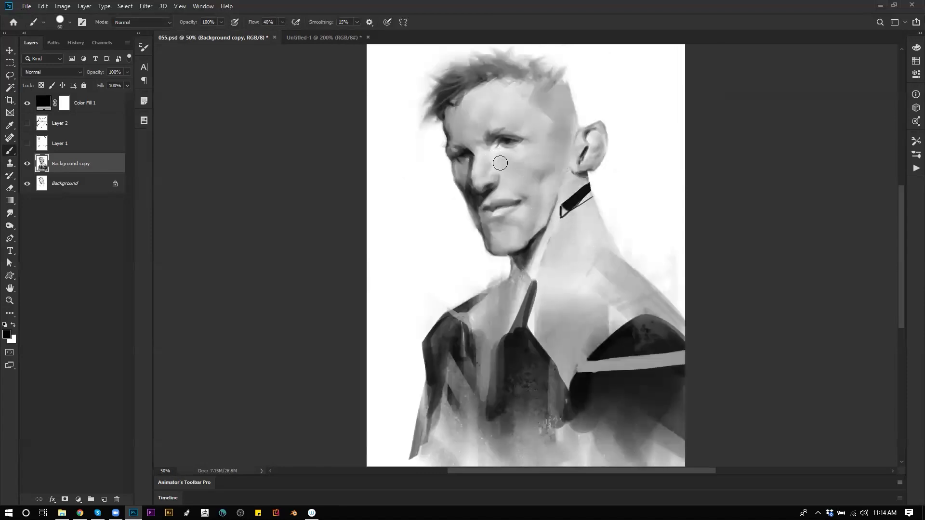
{"action": "key", "text": "bracketleft"}
{"action": "key", "text": "bracketleft"}
{"action": "key", "text": "bracketleft"}
{"action": "key", "text": "bracketleft"}
{"action": "left_click", "coordinate": [507, 136], "text": "alt"}
{"action": "mouse_move", "coordinate": [519, 147]}
{"action": "left_mouse_down"}
{"action": "mouse_move", "coordinate": [507, 145]}
{"action": "mouse_move", "coordinate": [515, 140]}
{"action": "left_mouse_up"}
{"action": "key", "text": "d"}
- Flip the canvas back and touch up the forehead and far edge of the face with a 7 px brush and sampled tones
{"action": "key", "text": "z"}
{"action": "left_click", "coordinate": [562, 189], "text": "alt"}
{"action": "left_click", "coordinate": [562, 189], "text": "alt"}
{"action": "key", "text": "ctrl+shift+h"}
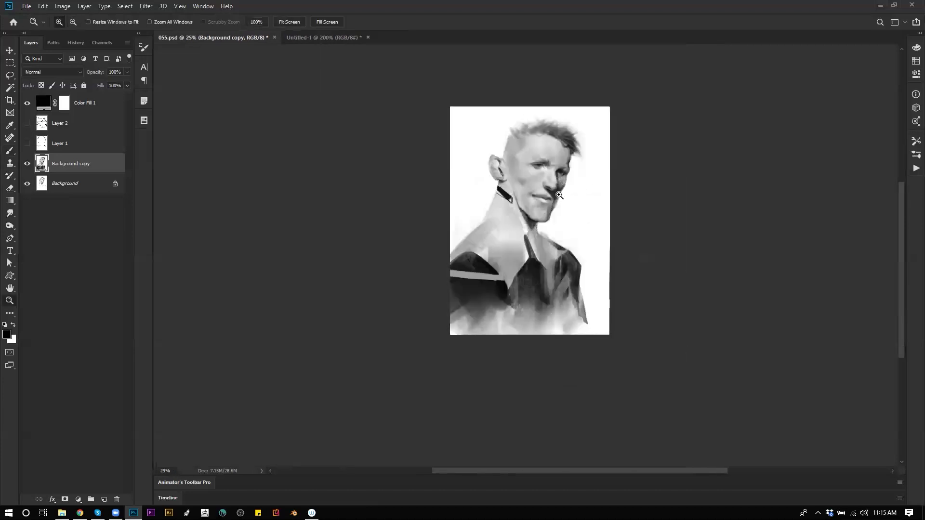
{"action": "left_click", "coordinate": [540, 183]}
{"action": "left_click", "coordinate": [542, 161]}
{"action": "left_click", "coordinate": [542, 161]}
{"action": "key", "text": "b"}
{"action": "left_click", "coordinate": [536, 123], "text": "alt"}
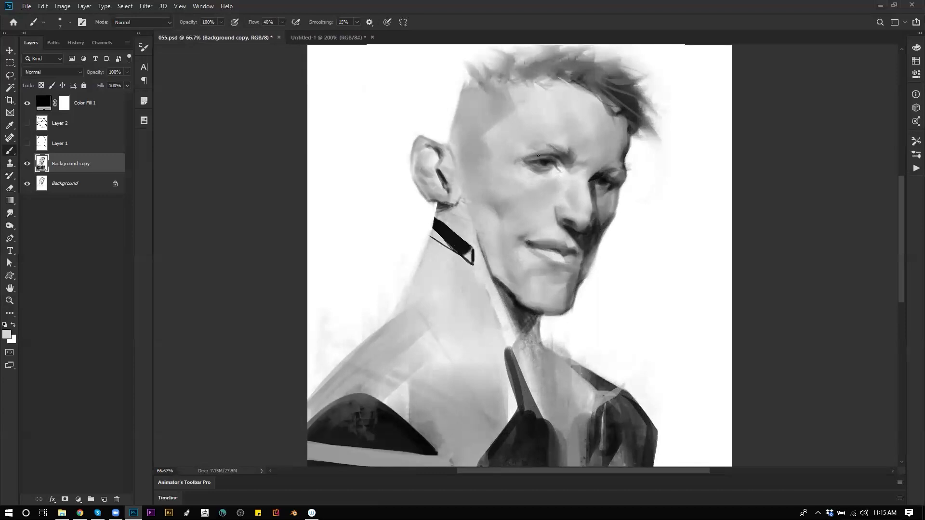
{"action": "key", "text": "d"}
{"action": "left_click", "coordinate": [625, 183], "text": "alt"}
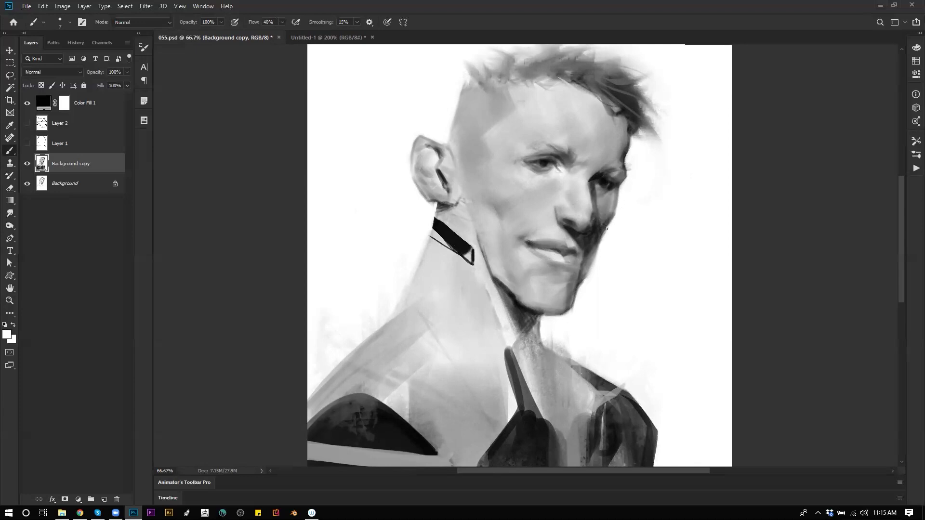
- Flip the canvas to check the face at a distance, and reset the paint colour to black
{"action": "key", "text": "z"}
{"action": "left_click", "coordinate": [597, 296], "text": "alt"}
{"action": "left_click", "coordinate": [598, 295], "text": "alt"}
{"action": "left_click", "coordinate": [598, 295], "text": "alt"}
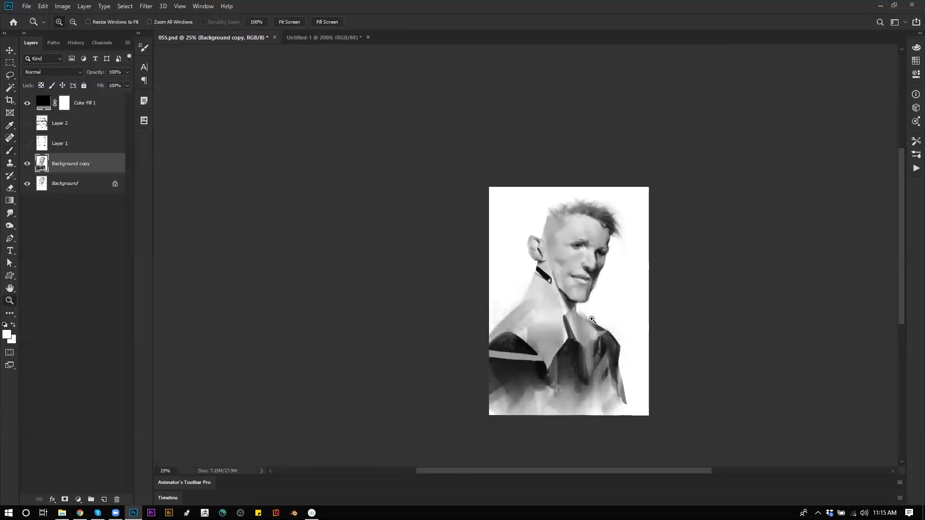
{"action": "key", "text": "ctrl+shift+h"}
{"action": "left_click", "coordinate": [582, 252]}
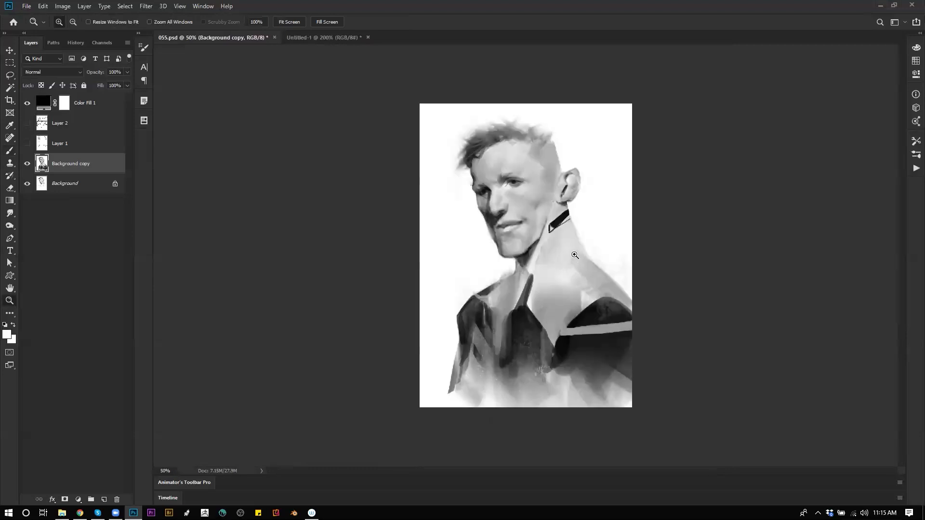
{"action": "left_click", "coordinate": [572, 277]}
{"action": "left_click", "coordinate": [573, 277]}
{"action": "key", "text": "b"}
{"action": "key", "text": "d"}
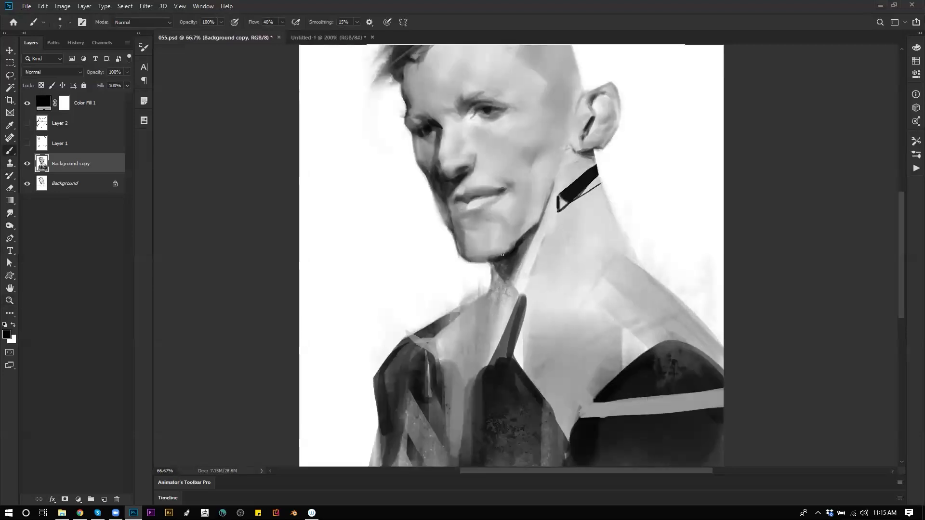
- Deepen the shading of the lips and the shadow beneath the jaw with a black brush of about 25 px
{"action": "key", "text": "bracketright"}
{"action": "key", "text": "bracketright"}
{"action": "key", "text": "bracketright"}
{"action": "key", "text": "bracketright"}
{"action": "key", "text": "bracketright"}
{"action": "key", "text": "bracketright"}
{"action": "key", "text": "bracketleft"}
{"action": "key", "text": "bracketleft"}
{"action": "key", "text": "bracketleft"}
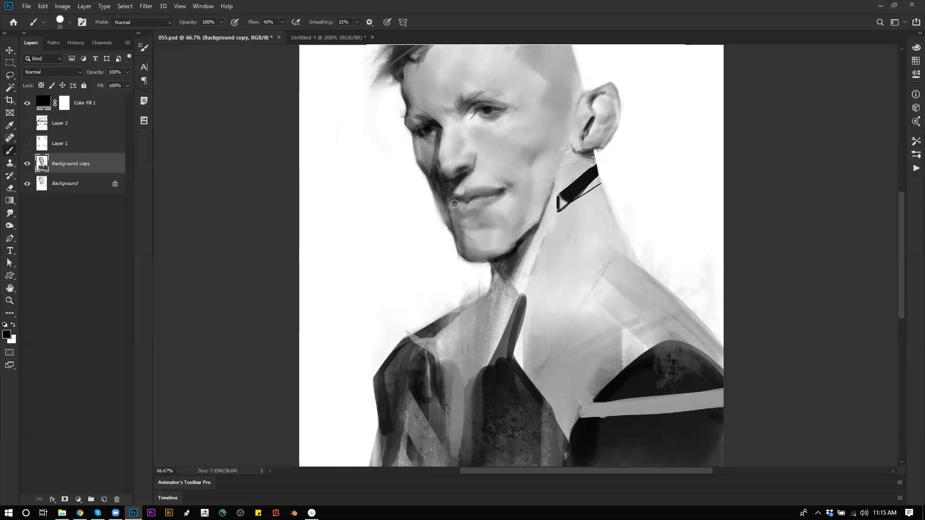
{"action": "key", "text": "bracketleft"}
- View the whole portrait and flip the canvas repeatedly to compare its proportions
{"action": "key", "text": "z"}
{"action": "left_click", "coordinate": [497, 244], "text": "alt"}
{"action": "left_click", "coordinate": [497, 244], "text": "alt"}
{"action": "key", "text": "ctrl+shift+h"}
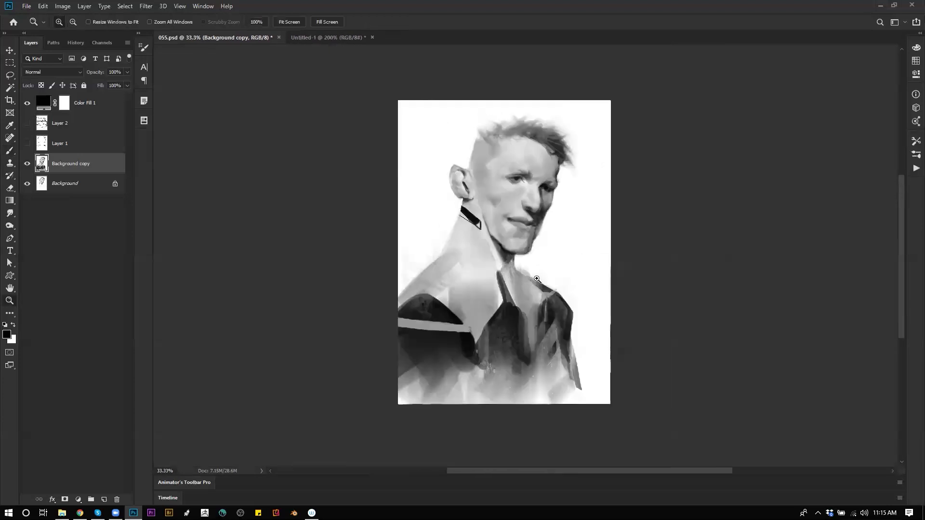
{"action": "key", "text": "b"}
{"action": "key", "text": "ctrl+shift+h"}
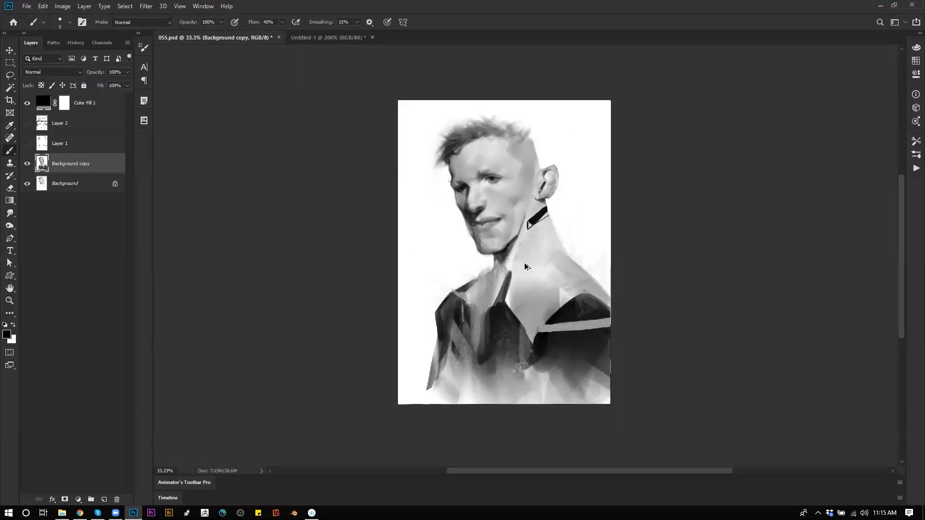
{"action": "key", "text": "ctrl+shift+h"}
- Trim the contour of the far cheek and jaw with a 35 px white brush
{"action": "key", "text": "z"}
{"action": "left_click", "coordinate": [542, 228]}
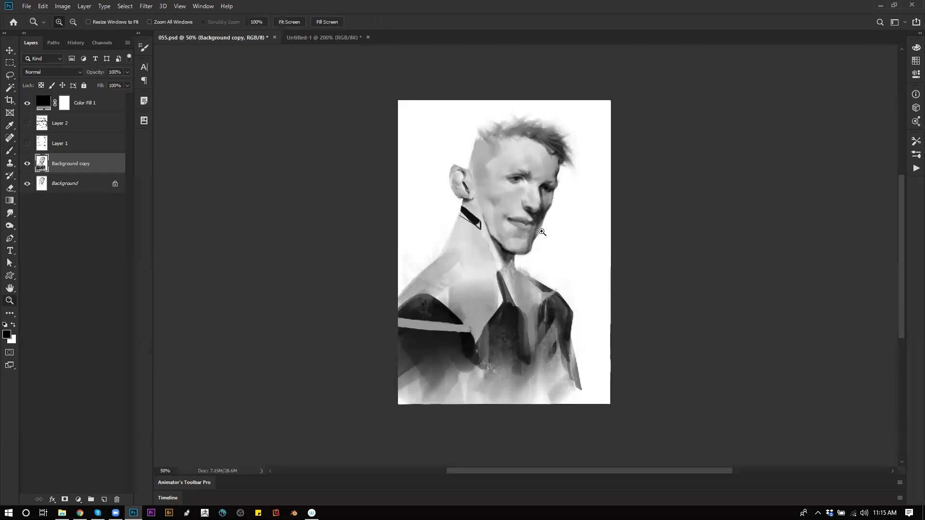
{"action": "left_click", "coordinate": [543, 228]}
{"action": "key", "text": "b"}
{"action": "key", "text": "bracketright"}
{"action": "key", "text": "bracketright"}
{"action": "key", "text": "bracketright"}
{"action": "key", "text": "bracketright"}
{"action": "key", "text": "bracketright"}
{"action": "key", "text": "x"}
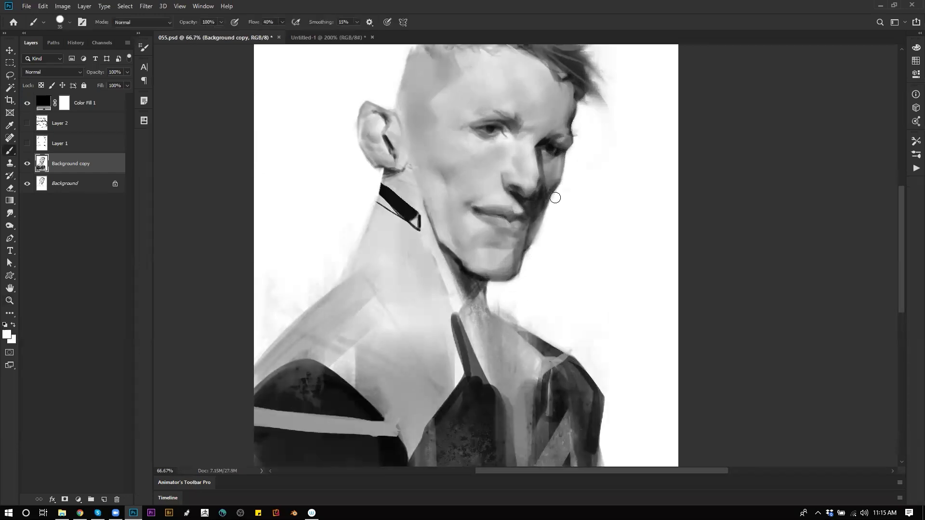
{"action": "left_click_drag", "start_coordinate": [556, 194], "coordinate": [524, 278]}
- Reset the paint colour to black and shade the hollow of the near cheek with brushes from 15 to 50 px
{"action": "key", "text": "z"}
{"action": "left_click", "coordinate": [532, 295], "text": "alt"}
{"action": "left_click", "coordinate": [535, 293], "text": "alt"}
{"action": "left_click", "coordinate": [538, 289], "text": "alt"}
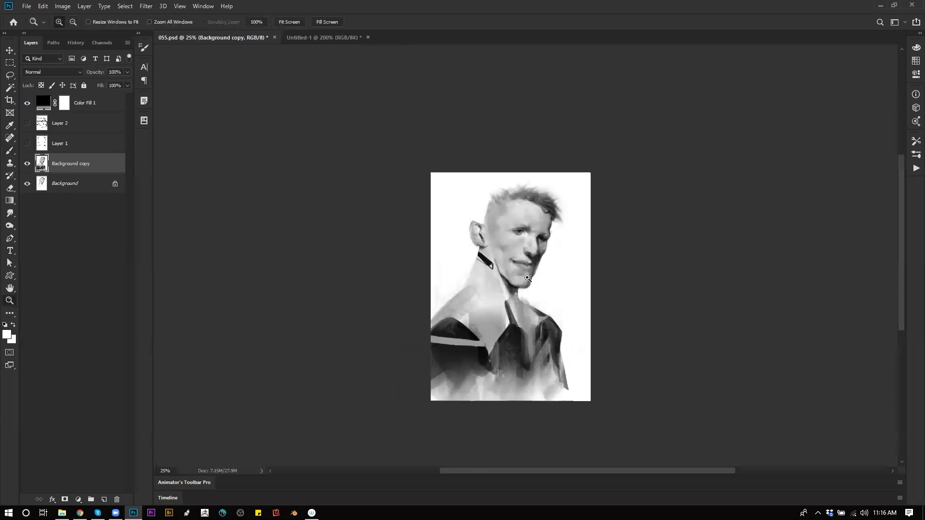
{"action": "left_click", "coordinate": [533, 268]}
{"action": "left_click", "coordinate": [532, 266]}
{"action": "key", "text": "b"}
{"action": "key", "text": "d"}
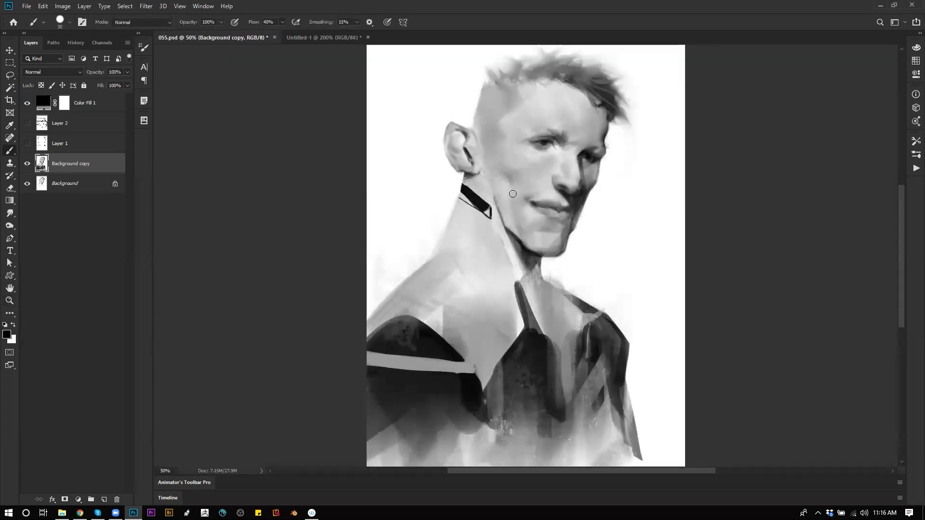
{"action": "key", "text": "bracketleft"}
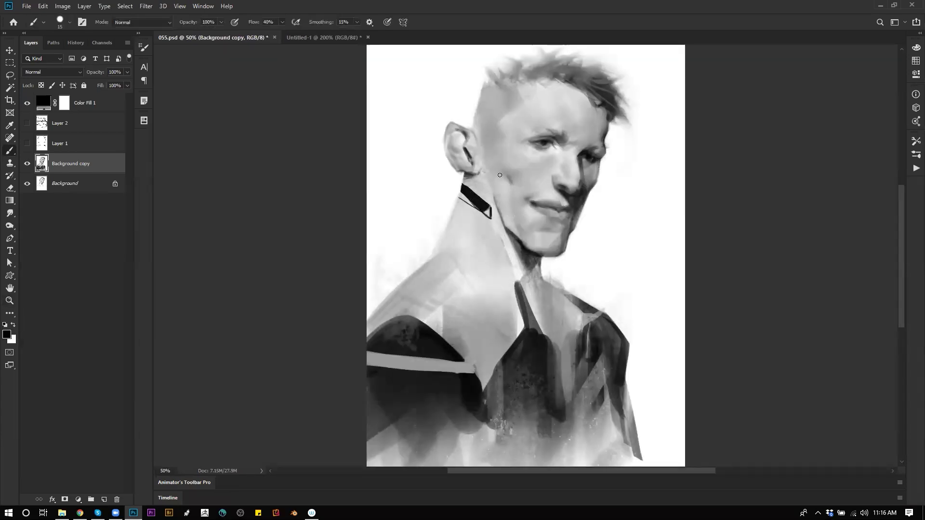
{"action": "key", "text": "bracketright"}
{"action": "key", "text": "bracketright"}
{"action": "key", "text": "bracketright"}
{"action": "key", "text": "bracketleft"}
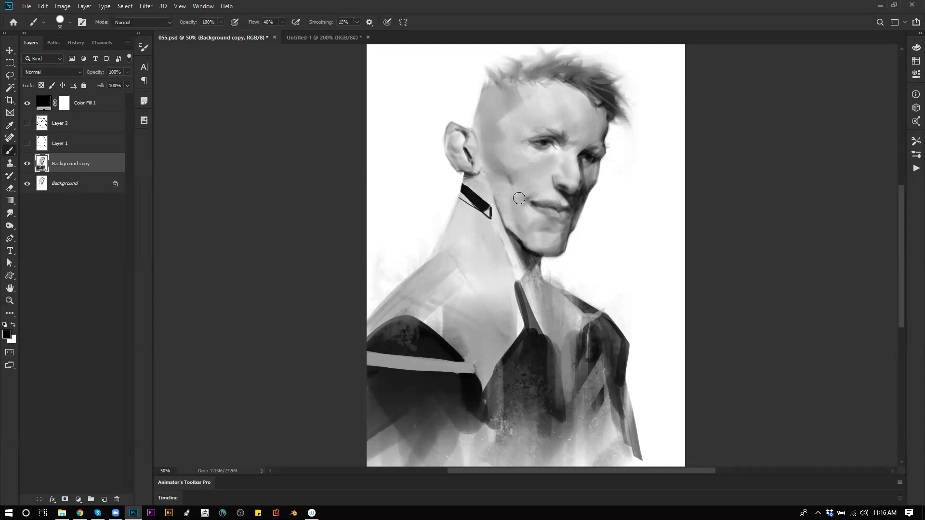
- Darken the shaved side of the head and the hair with a 60 px brush, using sampled grey and black
{"action": "key", "text": "bracketright"}
{"action": "mouse_move", "coordinate": [483, 111]}
{"action": "left_mouse_down"}
{"action": "mouse_move", "coordinate": [489, 145]}
{"action": "mouse_move", "coordinate": [495, 106]}
{"action": "left_mouse_up"}
{"action": "left_click", "coordinate": [490, 122], "text": "alt"}
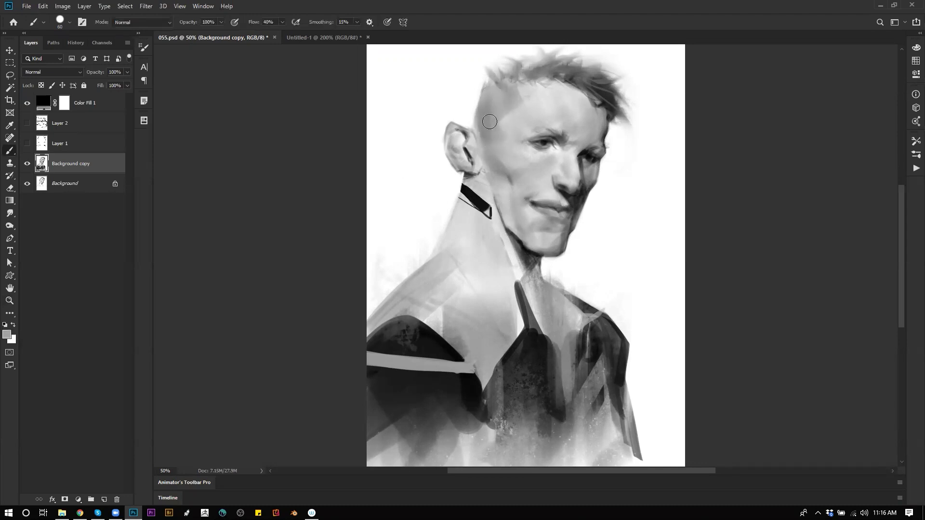
{"action": "key", "text": "d"}
{"action": "mouse_move", "coordinate": [522, 78]}
{"action": "left_mouse_down"}
{"action": "mouse_move", "coordinate": [567, 65]}
{"action": "mouse_move", "coordinate": [552, 73]}
{"action": "mouse_move", "coordinate": [584, 83]}
{"action": "mouse_move", "coordinate": [549, 72]}
{"action": "mouse_move", "coordinate": [602, 95]}
{"action": "mouse_move", "coordinate": [589, 71]}
{"action": "left_mouse_up"}
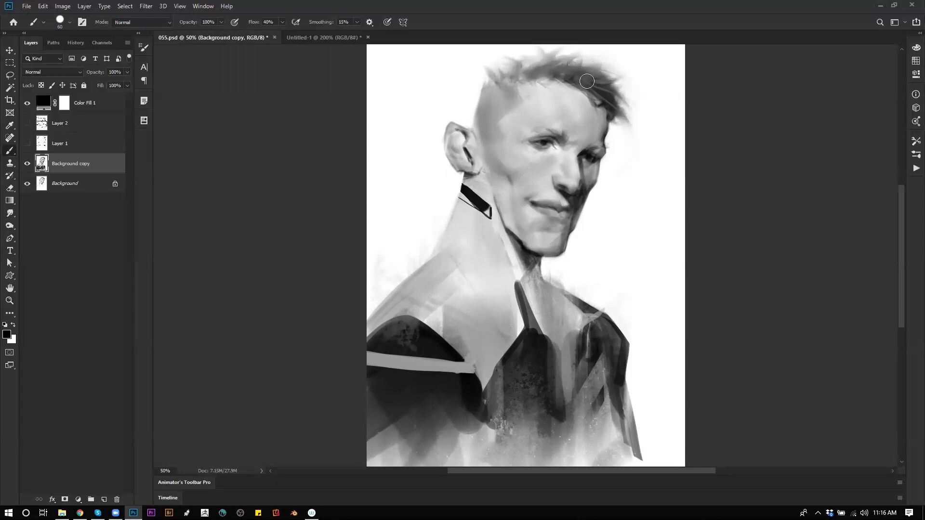
- Refine the far temple and brow area with a brush of 40 px or less, and flip the canvas
{"action": "left_click_drag", "start_coordinate": [597, 144], "coordinate": [600, 208]}
{"action": "key", "text": "bracketleft"}
{"action": "key", "text": "bracketleft"}
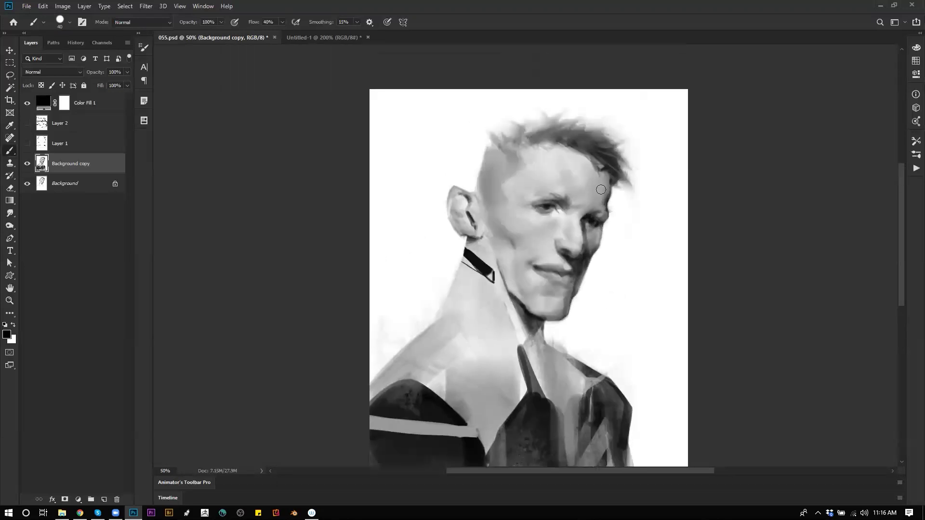
{"action": "left_click_drag", "start_coordinate": [603, 171], "coordinate": [598, 181]}
{"action": "key", "text": "bracketleft"}
{"action": "left_click_drag", "start_coordinate": [586, 217], "coordinate": [563, 205]}
{"action": "key", "text": "z"}
{"action": "left_click", "coordinate": [575, 308], "text": "alt"}
{"action": "left_click", "coordinate": [574, 308], "text": "alt"}
{"action": "key", "text": "ctrl+alt+h"}
{"action": "key", "text": "b"}
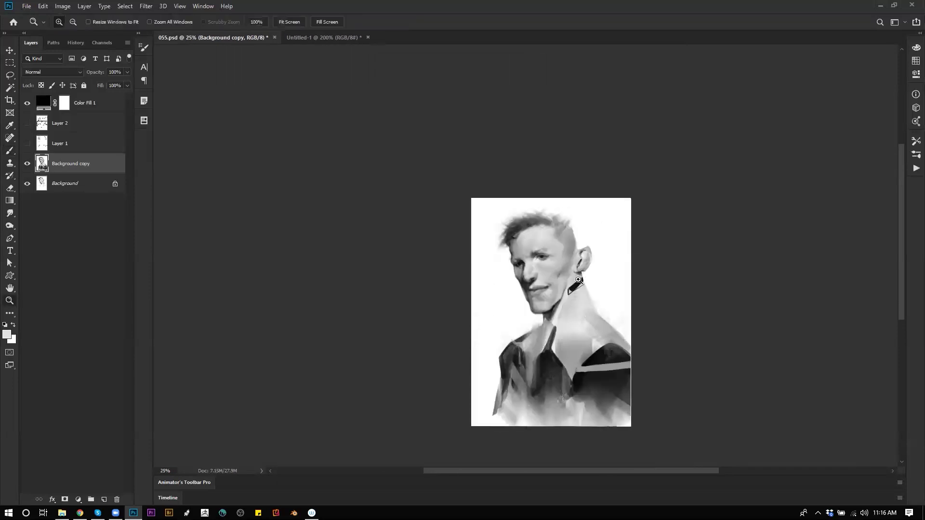
- Switch to the Mixer Brush at 60 px and blend the outer contour of the near shoulder
{"action": "key", "text": "z"}
{"action": "left_click", "coordinate": [580, 284]}
{"action": "left_click", "coordinate": [577, 284]}
{"action": "scroll", "coordinate": [560, 262], "scroll_direction": "down", "scroll_amount": 2}
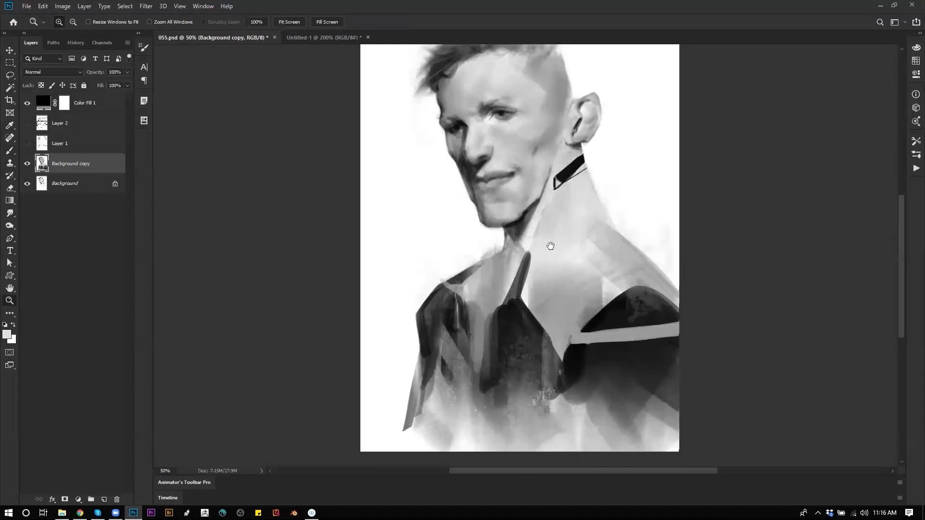
{"action": "key", "text": "b"}
{"action": "key", "text": "shift+b"}
{"action": "key", "text": "shift+b"}
{"action": "key", "text": "shift+b"}
{"action": "left_click_drag", "start_coordinate": [632, 261], "coordinate": [632, 230]}
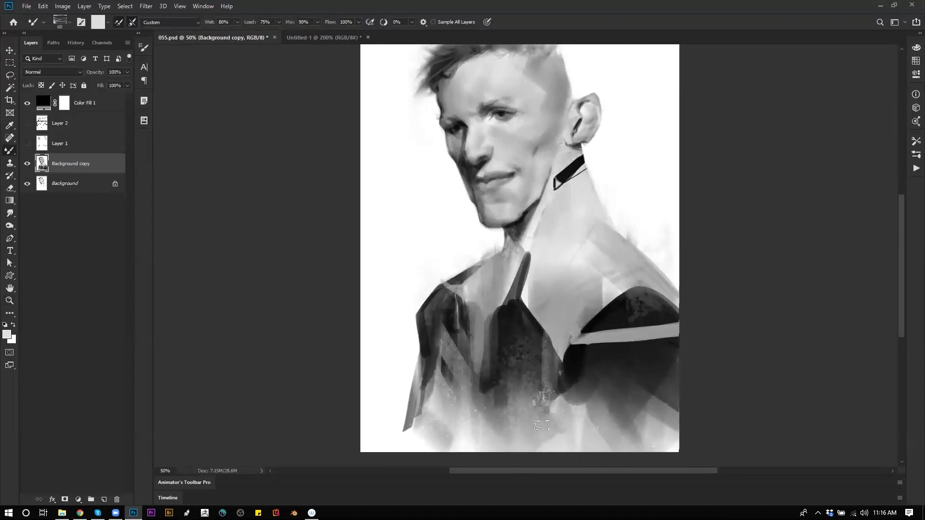
- Enlarge the Mixer Brush to 90 px and pull vertical blending strokes through the chest and lower garment, plus one at the neck
{"action": "key", "text": "bracketright"}
{"action": "key", "text": "bracketright"}
{"action": "key", "text": "bracketright"}
{"action": "mouse_move", "coordinate": [406, 426]}
{"action": "left_mouse_down"}
{"action": "mouse_move", "coordinate": [428, 343]}
{"action": "mouse_move", "coordinate": [410, 430]}
{"action": "left_mouse_up"}
{"action": "left_click_drag", "start_coordinate": [451, 335], "coordinate": [436, 482]}
{"action": "left_click_drag", "start_coordinate": [487, 336], "coordinate": [471, 458]}
{"action": "left_click_drag", "start_coordinate": [559, 351], "coordinate": [553, 437]}
{"action": "left_click_drag", "start_coordinate": [532, 331], "coordinate": [530, 409]}
{"action": "left_click_drag", "start_coordinate": [508, 332], "coordinate": [506, 388]}
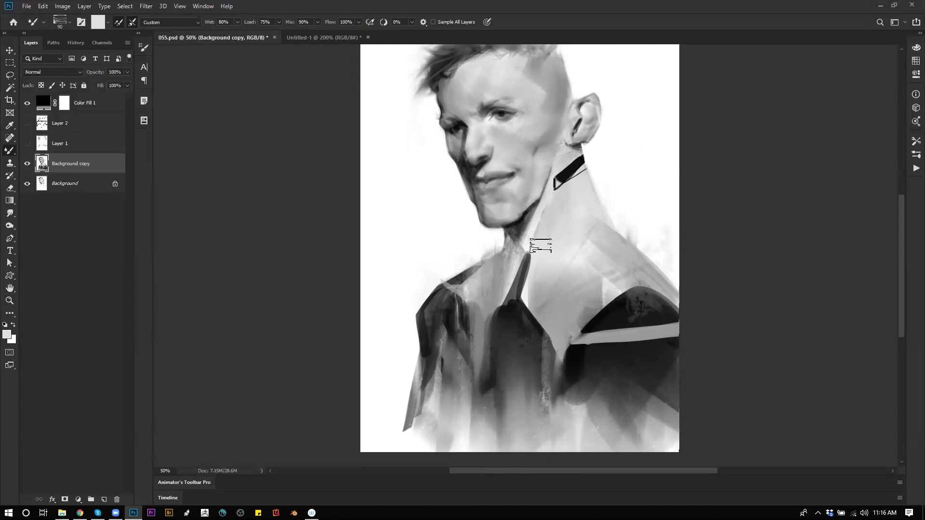
{"action": "left_click_drag", "start_coordinate": [511, 260], "coordinate": [511, 234]}
- Flip the canvas, reduce the Mixer Brush to 35 px, and blend the hairline at the back of the head
{"action": "key", "text": "ctrl+h"}
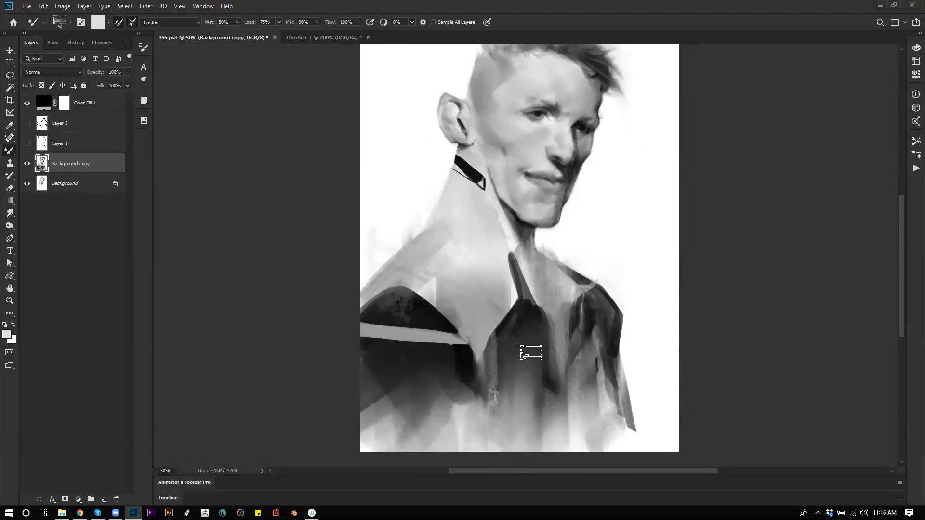
{"action": "key", "text": "bracketleft"}
{"action": "key", "text": "bracketleft"}
{"action": "key", "text": "bracketleft"}
{"action": "key", "text": "bracketleft"}
{"action": "scroll", "coordinate": [578, 144], "scroll_direction": "up", "scroll_amount": 2}
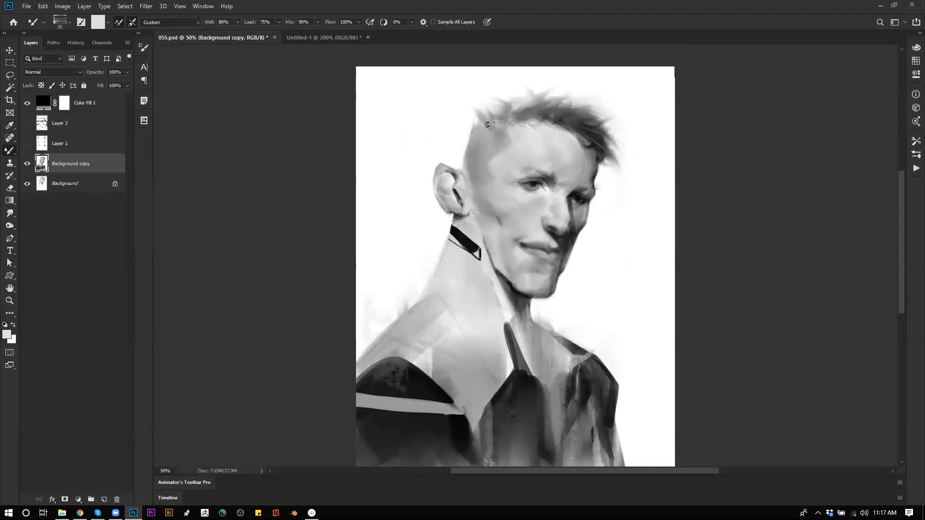
{"action": "mouse_move", "coordinate": [485, 112]}
{"action": "left_mouse_down"}
{"action": "mouse_move", "coordinate": [475, 134]}
{"action": "mouse_move", "coordinate": [509, 96]}
{"action": "mouse_move", "coordinate": [500, 118]}
{"action": "mouse_move", "coordinate": [522, 99]}
{"action": "mouse_move", "coordinate": [494, 122]}
{"action": "mouse_move", "coordinate": [525, 102]}
{"action": "mouse_move", "coordinate": [495, 128]}
{"action": "mouse_move", "coordinate": [519, 129]}
{"action": "left_mouse_up"}
- Return to the regular Brush, darken the shaved side of the head in black at 60 px, and clean its outline with sampled background colour
{"action": "key", "text": "shift+b"}
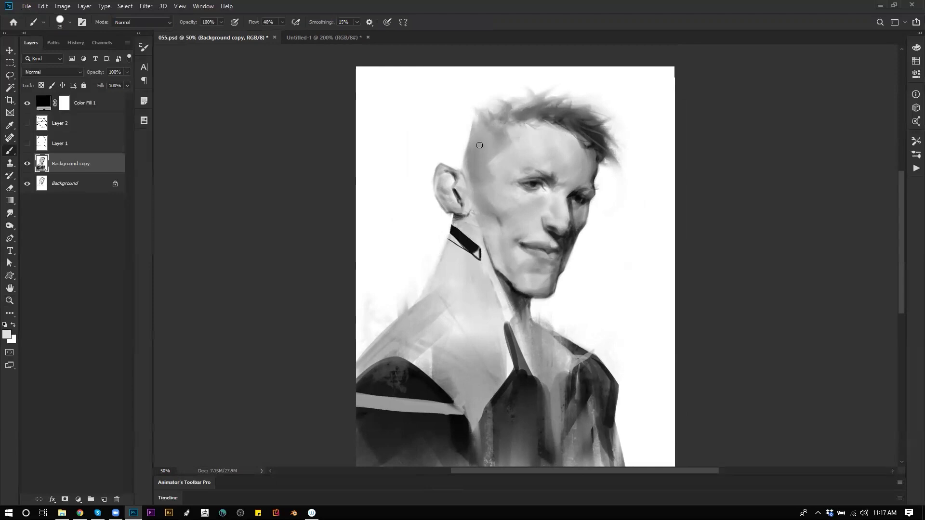
{"action": "key", "text": "d"}
{"action": "mouse_move", "coordinate": [489, 112]}
{"action": "left_mouse_down"}
{"action": "mouse_move", "coordinate": [476, 151]}
{"action": "mouse_move", "coordinate": [487, 115]}
{"action": "mouse_move", "coordinate": [473, 136]}
{"action": "mouse_move", "coordinate": [478, 157]}
{"action": "mouse_move", "coordinate": [483, 112]}
{"action": "mouse_move", "coordinate": [475, 164]}
{"action": "left_mouse_up"}
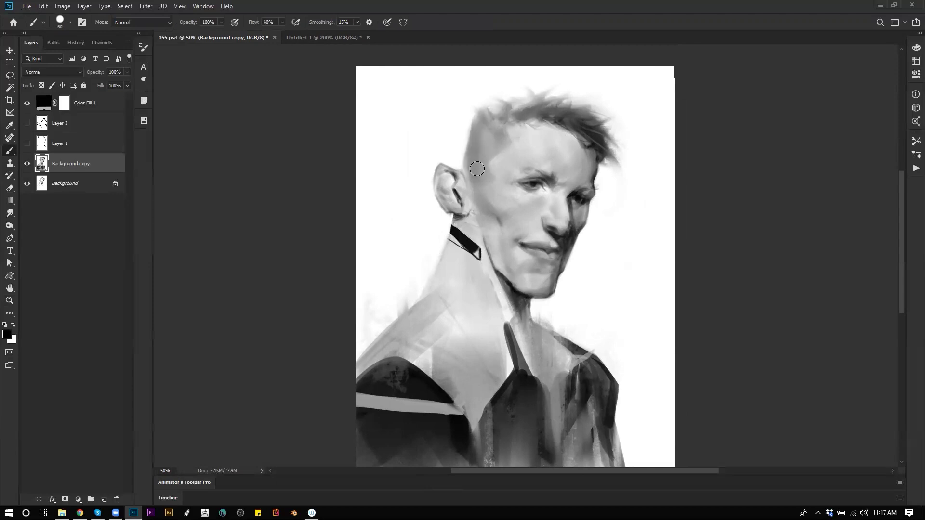
{"action": "left_click", "coordinate": [457, 127], "text": "alt"}
{"action": "key", "text": "d"}
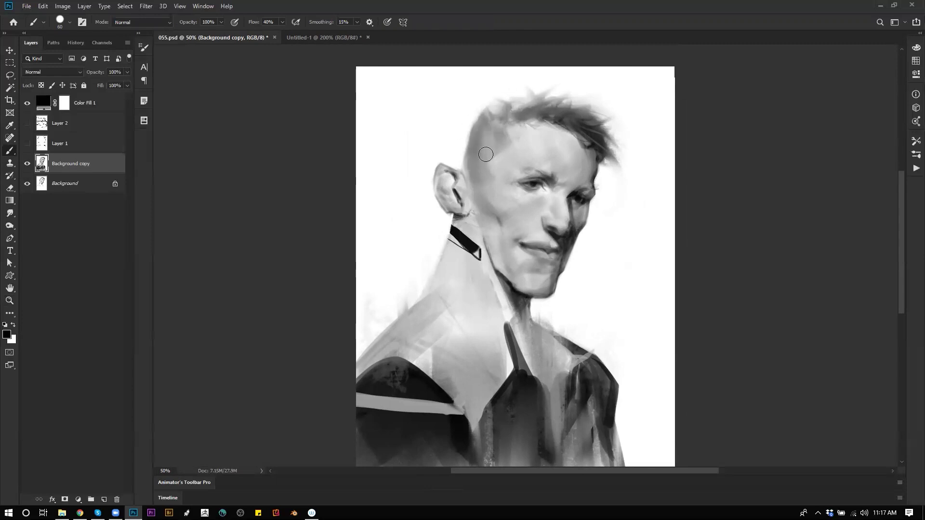
- Smooth the shading and rounded outline of the shaved head with sampled tones, and darken the area in front of the ear
{"action": "left_click", "coordinate": [493, 135], "text": "alt"}
{"action": "left_click", "coordinate": [480, 139], "text": "alt"}
{"action": "left_click", "coordinate": [469, 118], "text": "alt"}
{"action": "left_click", "coordinate": [477, 127], "text": "alt"}
{"action": "key", "text": "bracketright"}
{"action": "key", "text": "bracketright"}
{"action": "key", "text": "bracketright"}
{"action": "key", "text": "bracketright"}
{"action": "left_click_drag", "start_coordinate": [465, 167], "coordinate": [475, 187]}
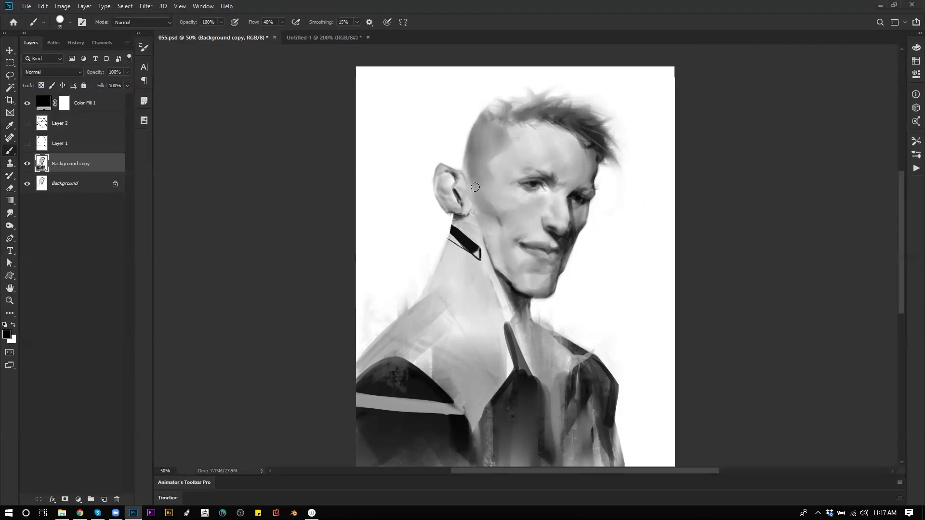
- Flip the canvas to check the portrait's proportions from a distance, and flip it back
{"action": "key", "text": "z"}
{"action": "left_click", "coordinate": [611, 214], "text": "alt"}
{"action": "left_click", "coordinate": [617, 228], "text": "alt"}
{"action": "key", "text": "ctrl+shift+h"}
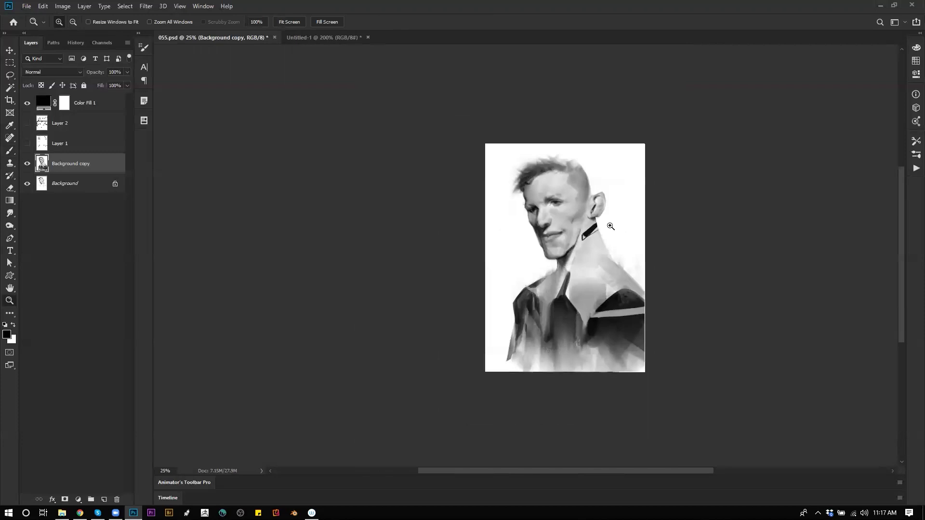
{"action": "left_click", "coordinate": [572, 167]}
{"action": "key", "text": "b"}
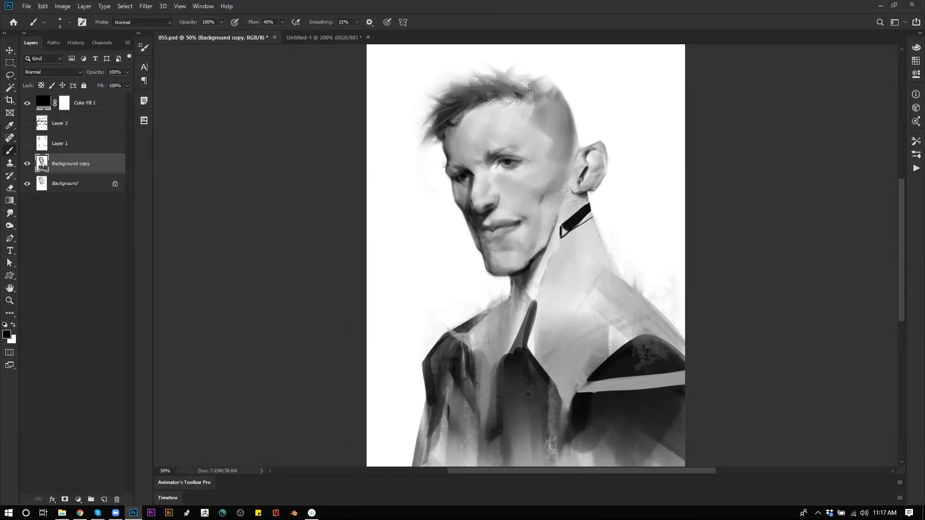
{"action": "key", "text": "ctrl+shift+h"}
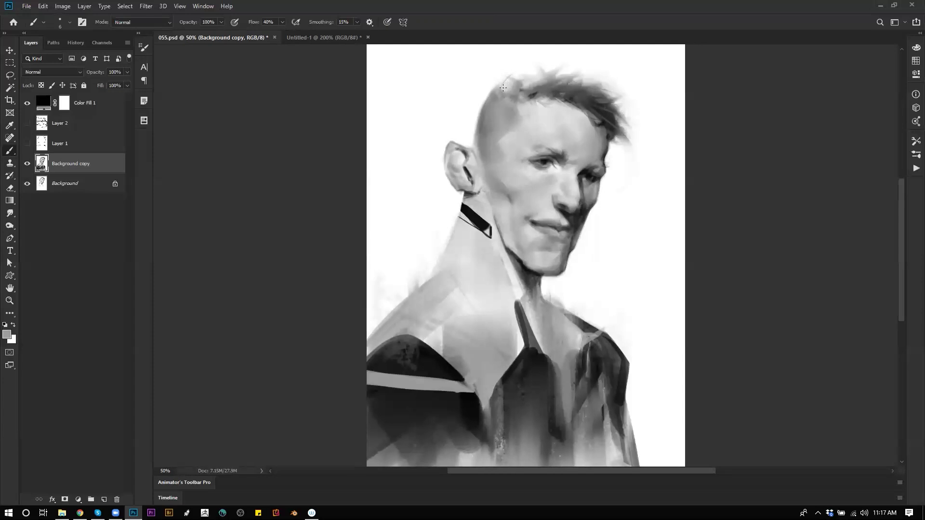
- Enlarge the Brush and darken the hairline at the upper back of the head with soft black strokes
{"action": "key", "text": "bracketright"}
{"action": "key", "text": "bracketright"}
{"action": "key", "text": "bracketright"}
{"action": "key", "text": "bracketright"}
{"action": "key", "text": "bracketright"}
{"action": "key", "text": "bracketright"}
{"action": "key", "text": "bracketright"}
{"action": "key", "text": "bracketright"}
{"action": "key", "text": "bracketright"}
{"action": "key", "text": "bracketright"}
{"action": "key", "text": "bracketright"}
{"action": "key", "text": "bracketright"}
{"action": "key", "text": "d"}
{"action": "mouse_move", "coordinate": [523, 93]}
{"action": "left_mouse_down"}
{"action": "mouse_move", "coordinate": [500, 95]}
{"action": "mouse_move", "coordinate": [514, 88]}
{"action": "left_mouse_up"}
- Shade the shaved side of the head at 70 px and blend it towards the temple with sampled greys
{"action": "key", "text": "bracketright"}
{"action": "key", "text": "bracketright"}
{"action": "mouse_move", "coordinate": [492, 120]}
{"action": "left_mouse_down"}
{"action": "mouse_move", "coordinate": [506, 112]}
{"action": "mouse_move", "coordinate": [502, 96]}
{"action": "mouse_move", "coordinate": [492, 107]}
{"action": "mouse_move", "coordinate": [508, 104]}
{"action": "left_mouse_up"}
{"action": "left_click", "coordinate": [487, 131], "text": "alt"}
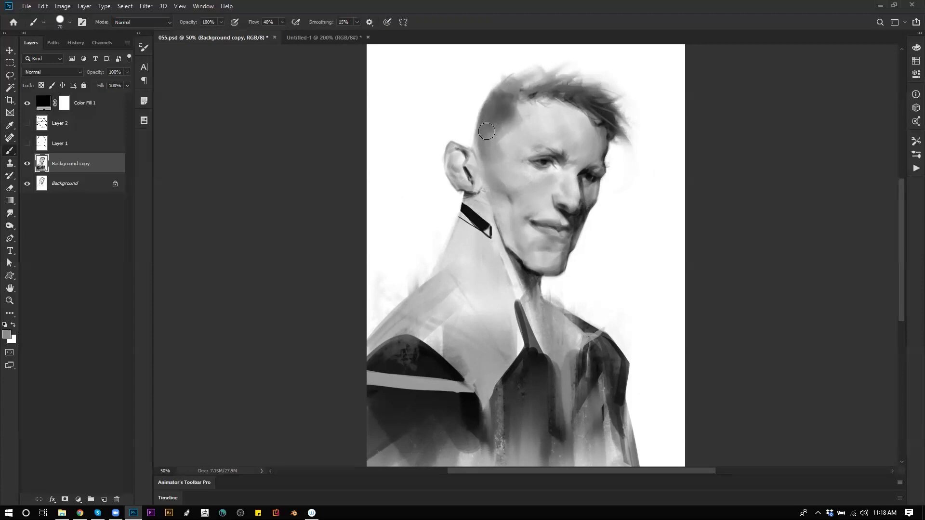
{"action": "left_click", "coordinate": [501, 109], "text": "alt"}
{"action": "left_click", "coordinate": [504, 125], "text": "alt"}
{"action": "left_click", "coordinate": [501, 131], "text": "alt"}
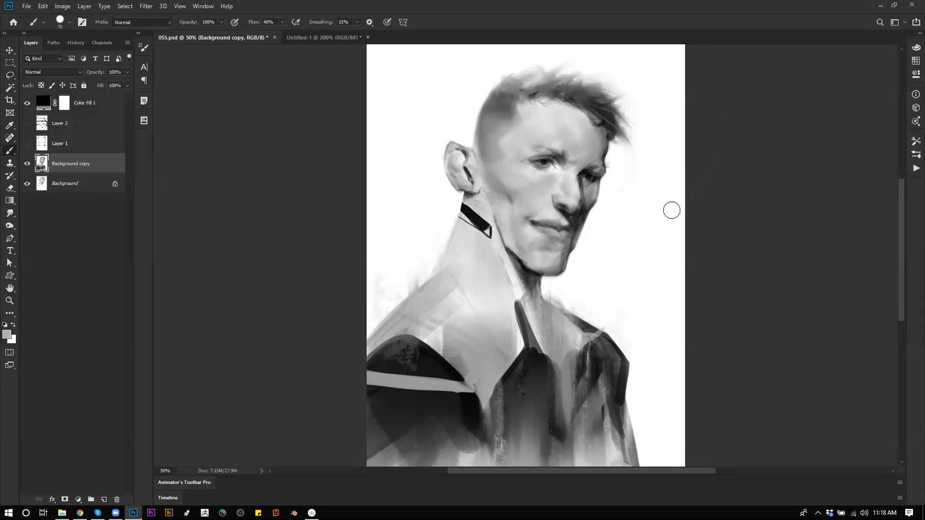
- Flip the canvas, sample forehead and temple tones, and darken the cheek, mouth and chin area with soft black strokes at up to 100 px
{"action": "key", "text": "ctrl+shift+h"}
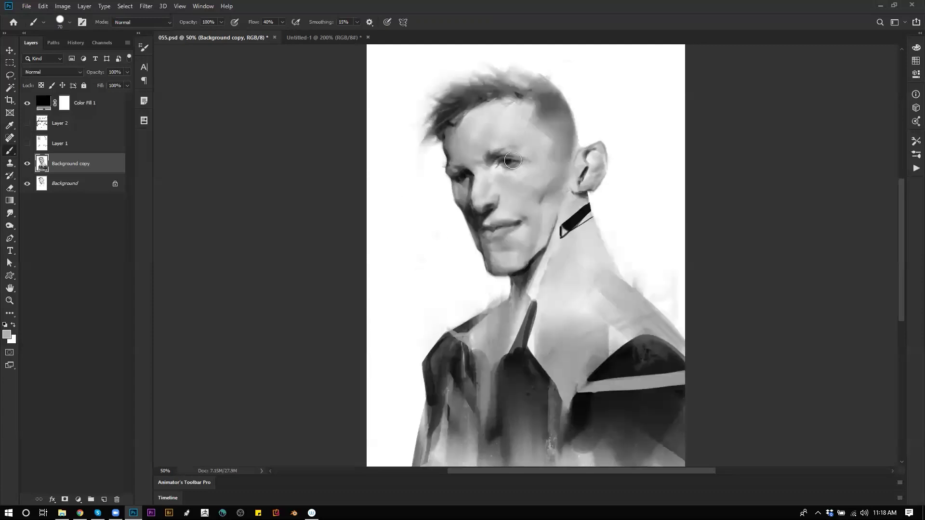
{"action": "left_click", "coordinate": [512, 117], "text": "alt"}
{"action": "key", "text": "bracketleft"}
{"action": "key", "text": "bracketleft"}
{"action": "left_click", "coordinate": [545, 147], "text": "alt"}
{"action": "key", "text": "d"}
{"action": "key", "text": "bracketright"}
{"action": "mouse_move", "coordinate": [555, 211]}
{"action": "left_mouse_down"}
{"action": "mouse_move", "coordinate": [540, 250]}
{"action": "mouse_move", "coordinate": [544, 227]}
{"action": "mouse_move", "coordinate": [537, 249]}
{"action": "mouse_move", "coordinate": [493, 271]}
{"action": "mouse_move", "coordinate": [549, 217]}
{"action": "mouse_move", "coordinate": [520, 246]}
{"action": "mouse_move", "coordinate": [534, 230]}
{"action": "mouse_move", "coordinate": [494, 213]}
{"action": "mouse_move", "coordinate": [534, 215]}
{"action": "mouse_move", "coordinate": [525, 212]}
{"action": "mouse_move", "coordinate": [542, 227]}
{"action": "mouse_move", "coordinate": [507, 206]}
{"action": "left_mouse_up"}
{"action": "key", "text": "bracketright"}
{"action": "mouse_move", "coordinate": [546, 193]}
{"action": "left_mouse_down"}
{"action": "mouse_move", "coordinate": [540, 239]}
{"action": "mouse_move", "coordinate": [504, 254]}
{"action": "left_mouse_up"}
{"action": "left_click_drag", "start_coordinate": [529, 223], "coordinate": [500, 251]}
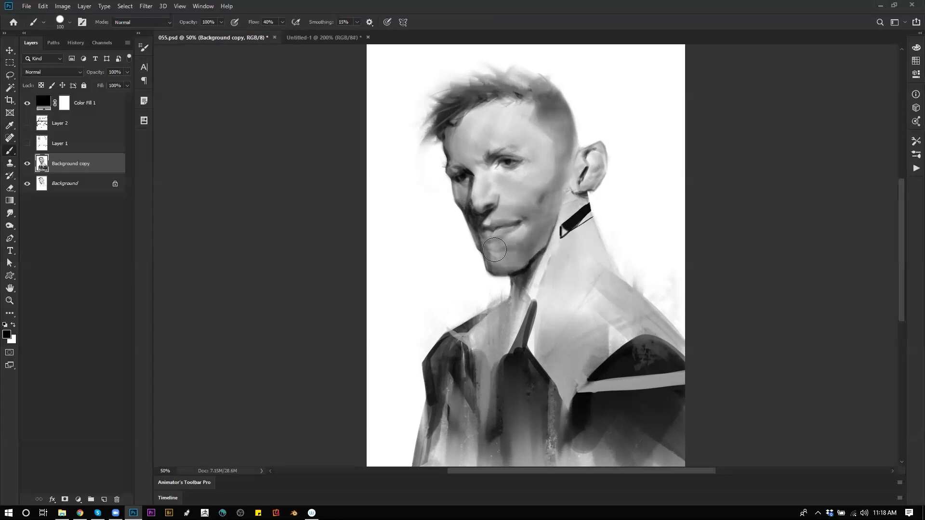
- Check the face's proportions at reduced size by flipping the canvas back and forth, ending with the man facing right
{"action": "key", "text": "z"}
{"action": "left_click", "coordinate": [555, 267], "text": "alt"}
{"action": "left_click", "coordinate": [556, 267], "text": "alt"}
{"action": "left_click", "coordinate": [559, 267], "text": "alt"}
{"action": "key", "text": "ctrl+shift+h"}
{"action": "left_click", "coordinate": [571, 250]}
{"action": "left_click", "coordinate": [565, 246]}
{"action": "key", "text": "ctrl+shift+h"}
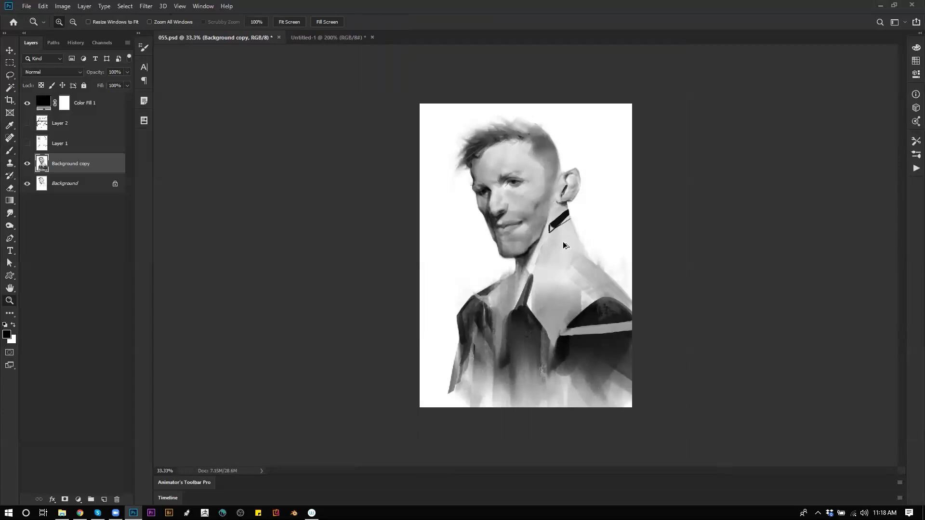
{"action": "key", "text": "ctrl+shift+h"}
{"action": "left_click", "coordinate": [561, 213]}
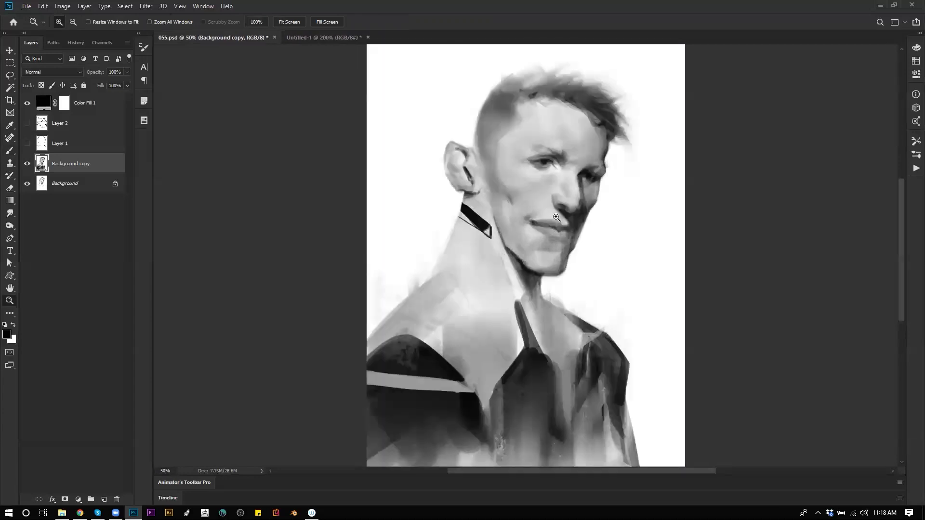
- Return to the Brush and soften the temple beside the shaved hair with a sampled light grey at about 45 px
{"action": "key", "text": "b"}
{"action": "left_click", "coordinate": [505, 152], "text": "alt"}
{"action": "key", "text": "bracketleft"}
{"action": "key", "text": "bracketleft"}
{"action": "key", "text": "bracketleft"}
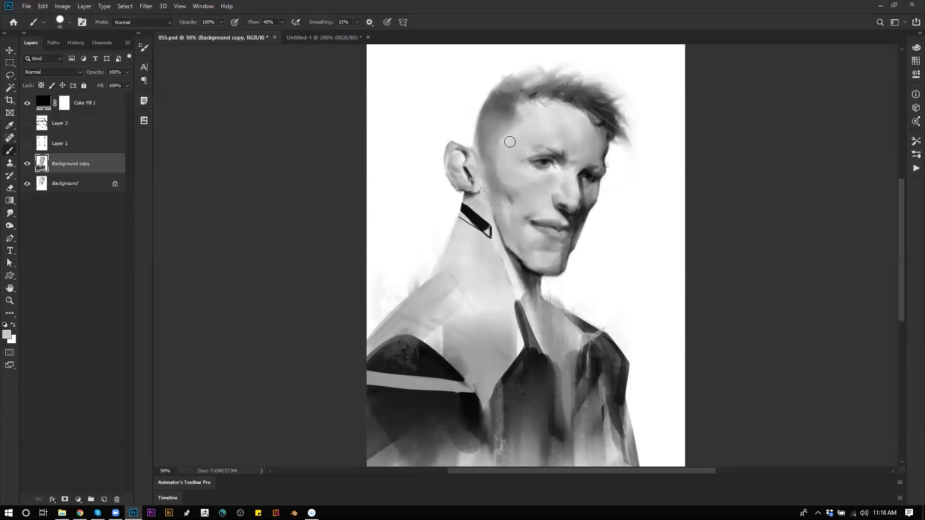
{"action": "key", "text": "bracketright"}
{"action": "key", "text": "bracketleft"}
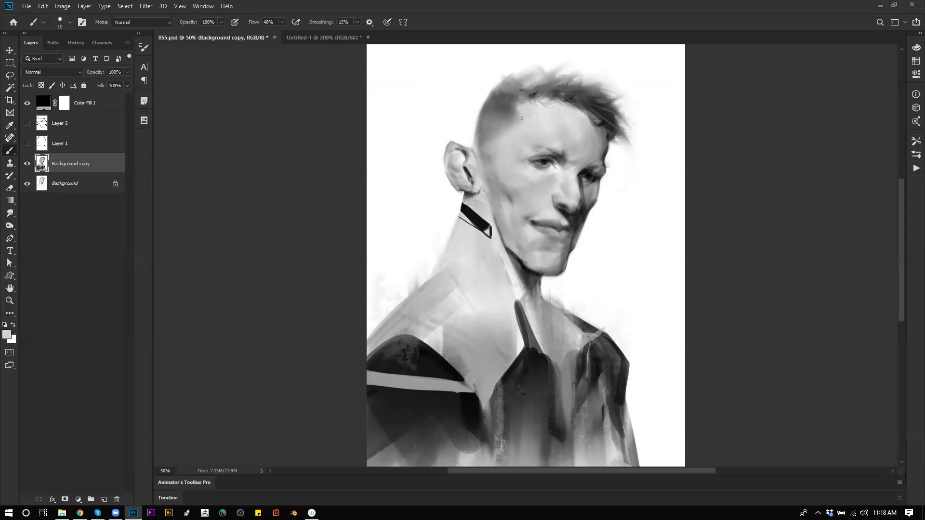
- Brighten the cheek softly with white at 50 to 70 px and sample a light cheek grey for blending
{"action": "key", "text": "bracketright"}
{"action": "key", "text": "bracketright"}
{"action": "key", "text": "bracketright"}
{"action": "key", "text": "bracketright"}
{"action": "key", "text": "d"}
{"action": "key", "text": "x"}
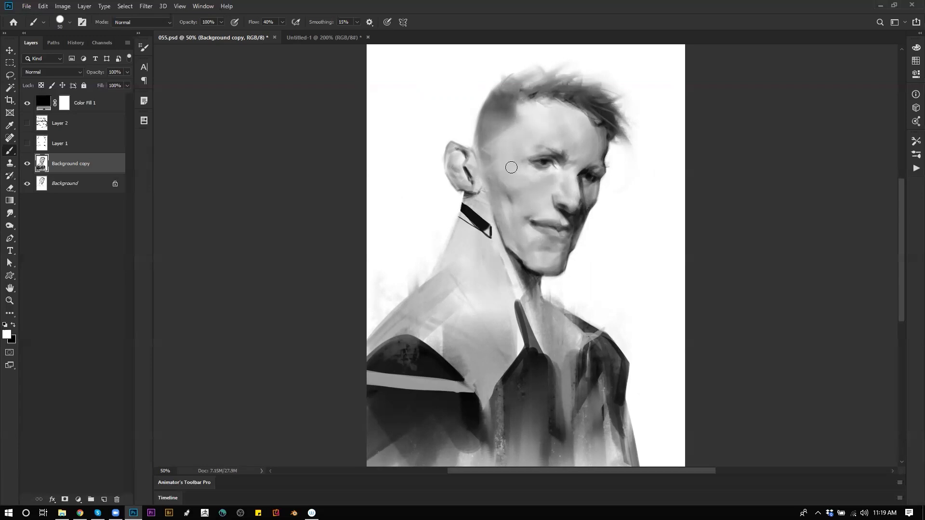
{"action": "key", "text": "bracketright"}
{"action": "key", "text": "bracketright"}
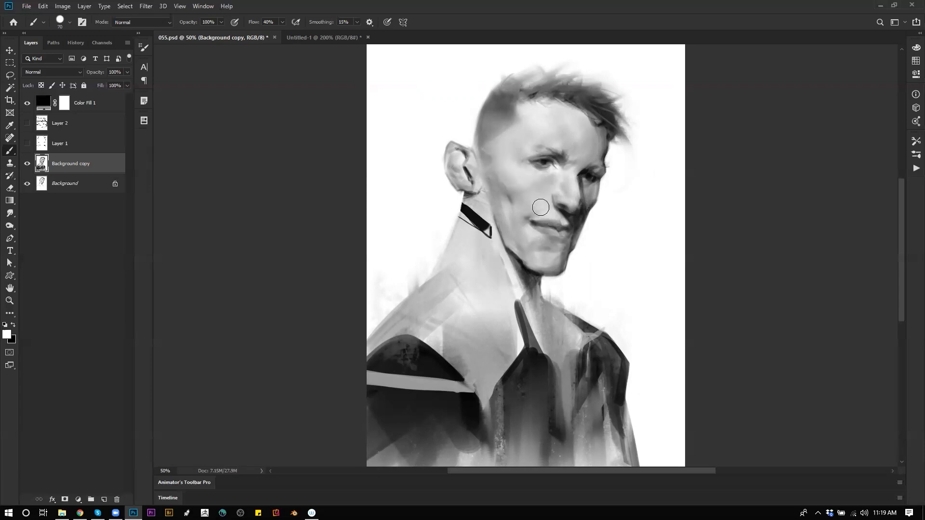
{"action": "left_click", "coordinate": [501, 198], "text": "alt"}
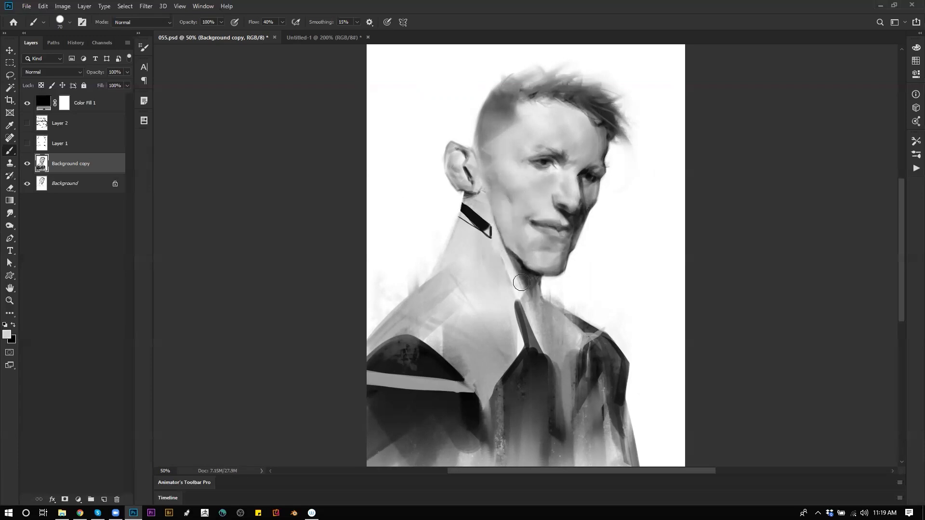
- Flip the canvas and clean the outline below the ear with the sampled background white at 35 px
{"action": "key", "text": "ctrl+alt+space"}
{"action": "left_click", "coordinate": [527, 341], "text": "ctrl+alt"}
{"action": "left_click", "coordinate": [534, 342], "text": "ctrl+alt"}
{"action": "left_click", "coordinate": [534, 342], "text": "ctrl+alt"}
{"action": "key", "text": "ctrl+shift+h"}
{"action": "key", "text": "ctrl+space"}
{"action": "left_click", "coordinate": [547, 304], "text": "ctrl"}
{"action": "left_click", "coordinate": [547, 301], "text": "ctrl"}
{"action": "key", "text": "ctrl+space"}
{"action": "left_click", "coordinate": [585, 225], "text": "ctrl"}
{"action": "key", "text": "b"}
{"action": "left_click", "coordinate": [611, 206], "text": "alt"}
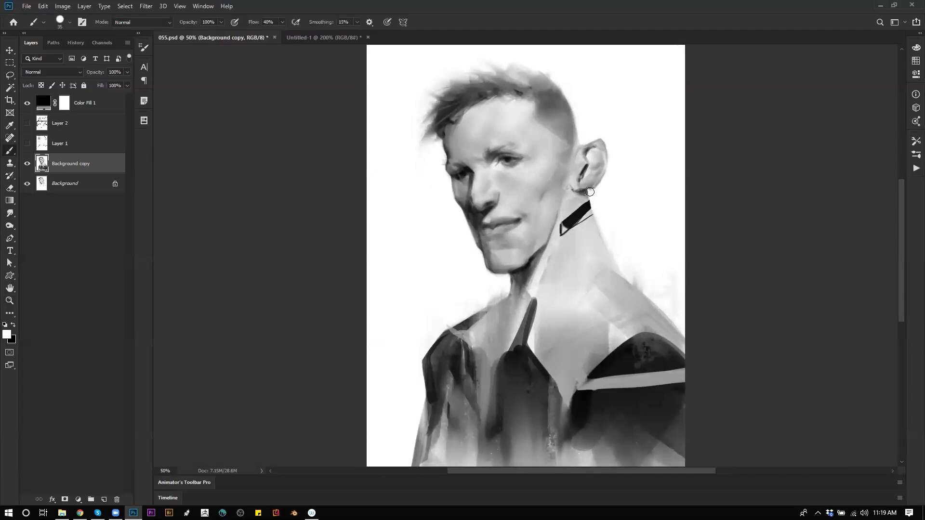
- Smooth the back edge and shoulder side of the collar with a sampled light grey, working from 30 px to 60 px
{"action": "key", "text": "bracketleft"}
{"action": "left_click", "coordinate": [601, 252], "text": "alt"}
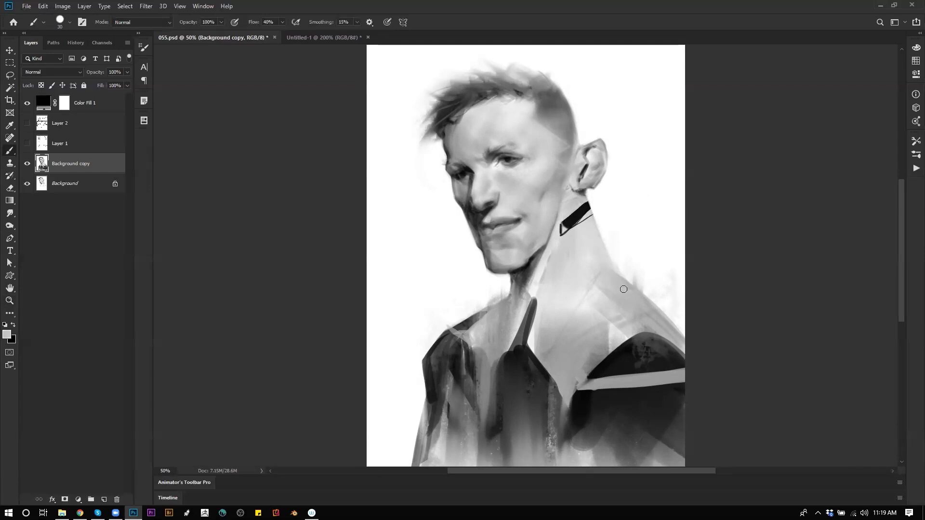
{"action": "key", "text": "bracketright"}
{"action": "key", "text": "bracketright"}
{"action": "key", "text": "bracketright"}
{"action": "key", "text": "bracketright"}
{"action": "key", "text": "bracketright"}
{"action": "key", "text": "bracketright"}
{"action": "key", "text": "bracketleft"}
{"action": "key", "text": "bracketleft"}
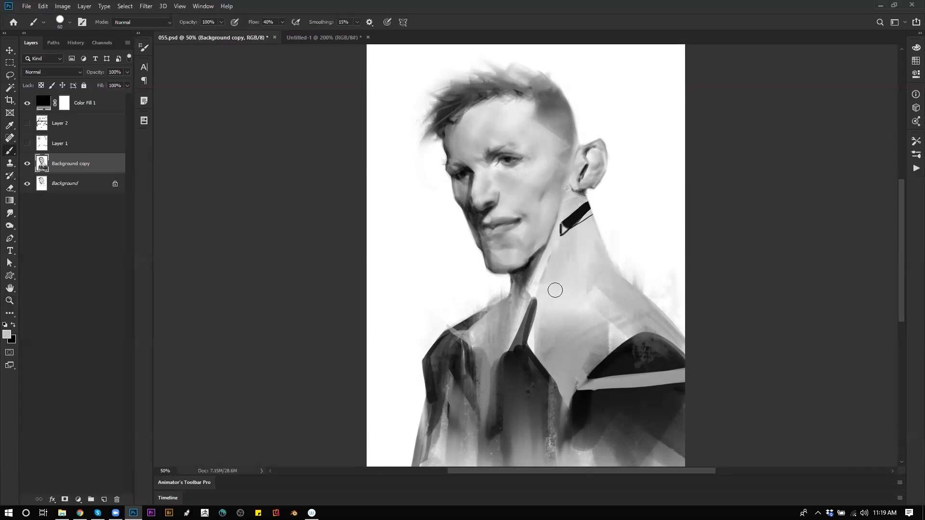
- Blend the front of the collar beside the neck with sampled light greys, varying the brush size
{"action": "left_click_drag", "start_coordinate": [542, 303], "coordinate": [549, 297]}
{"action": "left_click", "coordinate": [581, 240], "text": "alt"}
{"action": "key", "text": "bracketleft"}
{"action": "left_click", "coordinate": [540, 277], "text": "alt"}
{"action": "key", "text": "bracketright"}
{"action": "key", "text": "bracketright"}
{"action": "key", "text": "bracketright"}
{"action": "key", "text": "bracketright"}
{"action": "key", "text": "bracketright"}
{"action": "key", "text": "bracketright"}
{"action": "key", "text": "bracketright"}
{"action": "key", "text": "bracketright"}
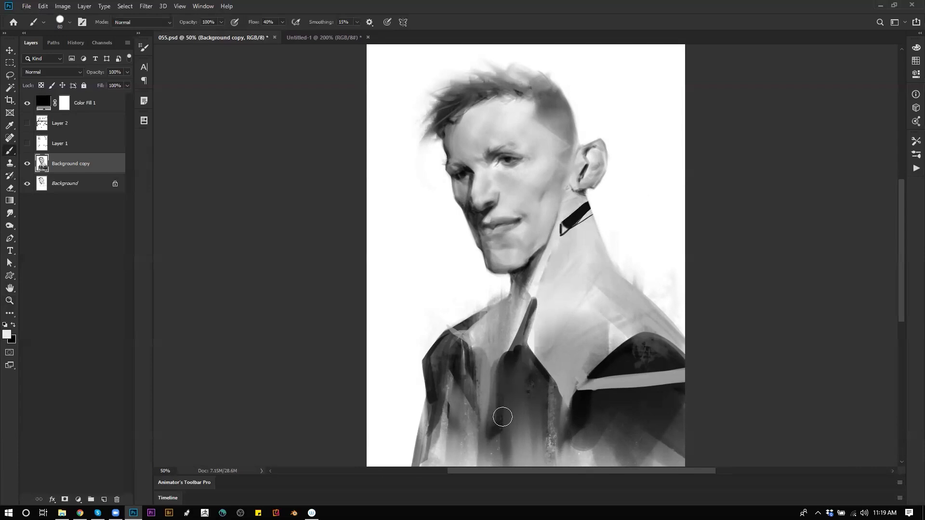
- Flip the canvas, check the portrait at thumbnail size, and fit the whole image in view
{"action": "key", "text": "z"}
{"action": "left_click", "coordinate": [559, 381], "text": "alt"}
{"action": "left_click", "coordinate": [559, 382], "text": "alt"}
{"action": "left_click", "coordinate": [559, 381], "text": "alt"}
{"action": "key", "text": "ctrl+shift+h"}
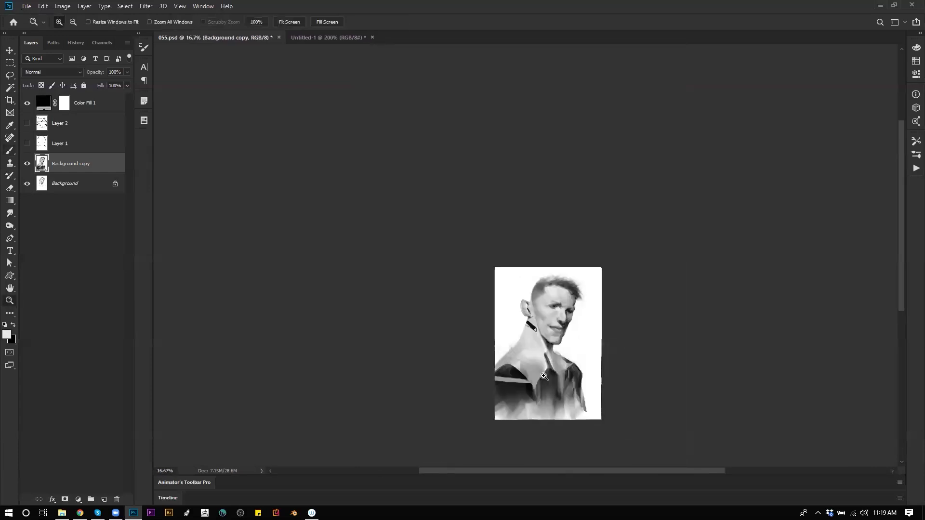
{"action": "left_click_drag", "start_coordinate": [544, 360], "coordinate": [551, 343]}
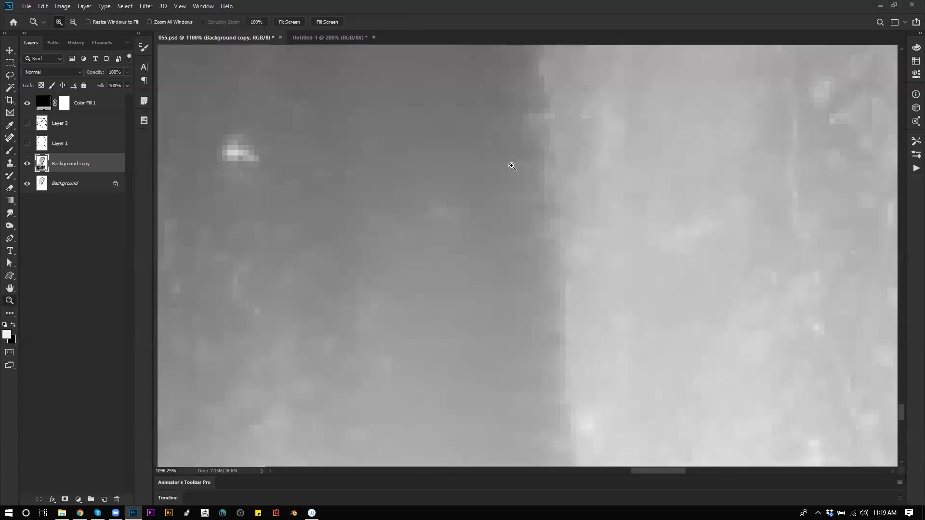
{"action": "key", "text": "ctrl+0"}
- Switch to a much smaller black Brush and refine the details around the hairline and near eye
{"action": "key", "text": "b"}
{"action": "key", "text": "x"}
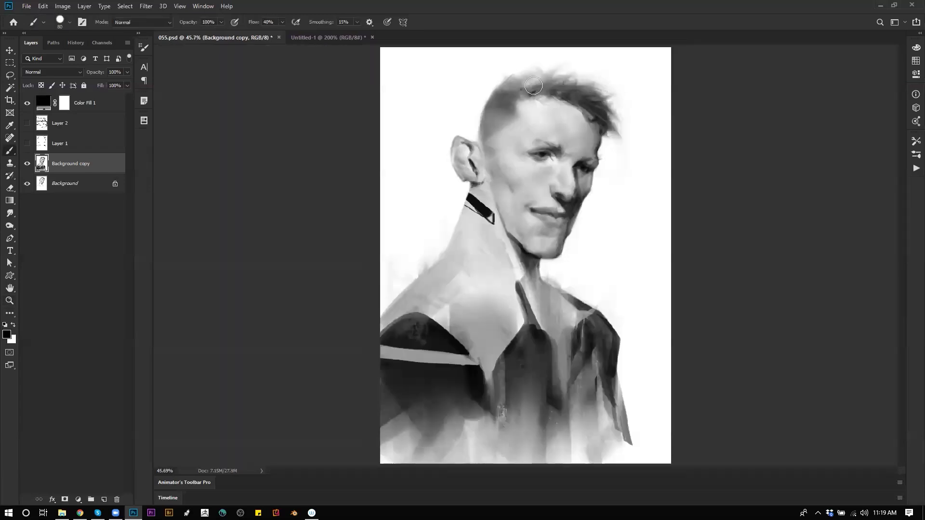
{"action": "key", "text": "bracketleft"}
{"action": "key", "text": "bracketleft"}
{"action": "key", "text": "bracketleft"}
{"action": "key", "text": "bracketleft"}
{"action": "key", "text": "bracketleft"}
{"action": "key", "text": "bracketleft"}
{"action": "key", "text": "bracketleft"}
{"action": "key", "text": "bracketleft"}
{"action": "key", "text": "bracketleft"}
{"action": "key", "text": "bracketleft"}
{"action": "key", "text": "bracketleft"}
{"action": "key", "text": "bracketleft"}
{"action": "key", "text": "bracketleft"}
{"action": "key", "text": "ctrl+space"}
{"action": "left_click", "coordinate": [523, 162], "text": "ctrl"}
- Soften the area beside the brow with a sampled grey at 30 px and shade the temple down to the cheek at 50 px
{"action": "left_click", "coordinate": [530, 141], "text": "alt"}
{"action": "key", "text": "]"}
{"action": "key", "text": "bracketright"}
{"action": "key", "text": "bracketright"}
{"action": "key", "text": "bracketright"}
{"action": "key", "text": "bracketright"}
{"action": "key", "text": "bracketright"}
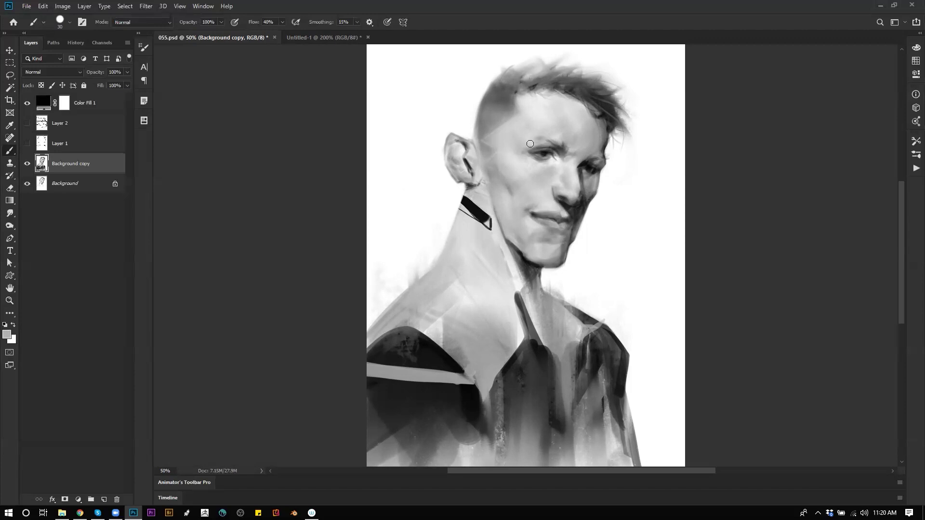
{"action": "key", "text": "bracketright"}
{"action": "key", "text": "bracketright"}
{"action": "left_click_drag", "start_coordinate": [499, 138], "coordinate": [511, 176]}
- Compare the portrait with the original by toggling the Background copy layer, and check it with the canvas flipped
{"action": "left_click", "coordinate": [27, 163]}
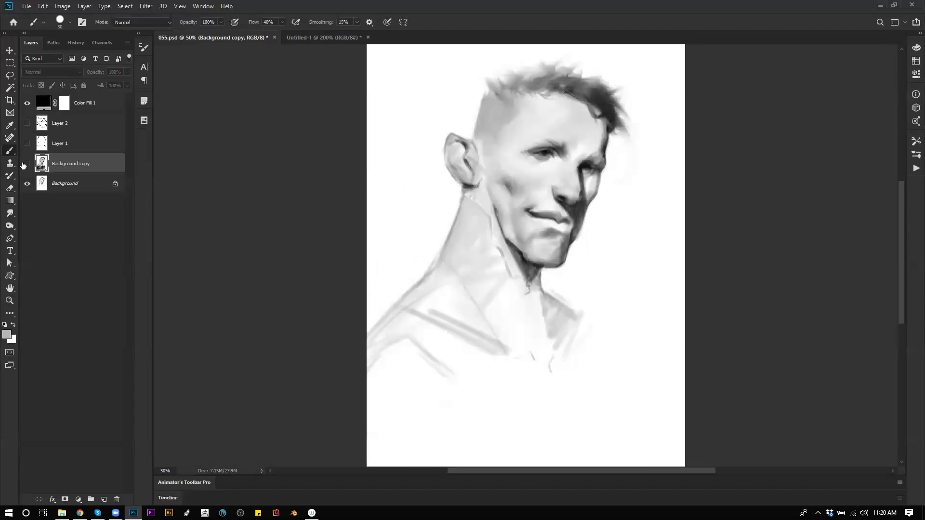
{"action": "left_click", "coordinate": [27, 163]}
{"action": "key", "text": "z"}
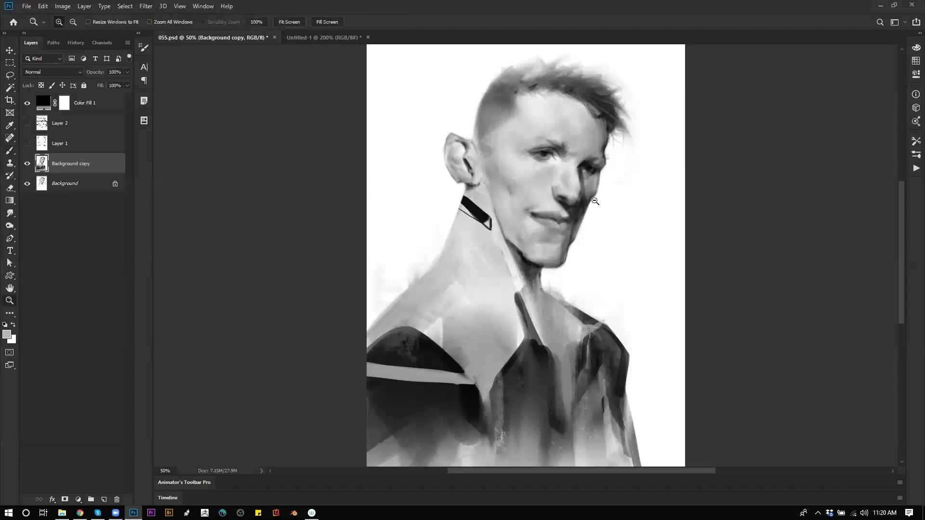
{"action": "left_click", "coordinate": [594, 225], "text": "alt"}
{"action": "left_click", "coordinate": [594, 225], "text": "alt"}
{"action": "key", "text": "ctrl+shift+h"}
{"action": "left_click", "coordinate": [595, 247]}
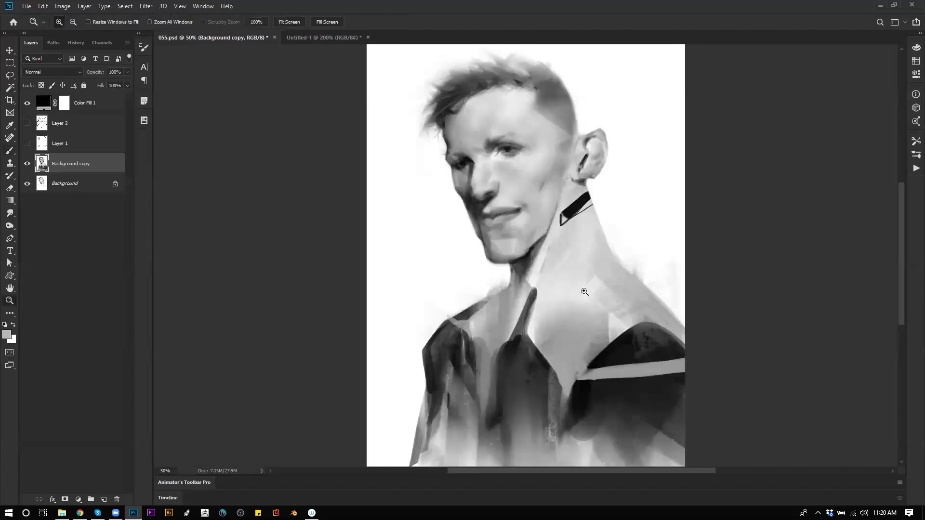
{"action": "key", "text": "b"}
{"action": "left_click", "coordinate": [530, 301], "text": "alt"}
{"action": "left_click", "coordinate": [544, 275], "text": "alt"}
{"action": "mouse_move", "coordinate": [538, 294]}
{"action": "left_mouse_down"}
{"action": "mouse_move", "coordinate": [527, 340]}
{"action": "mouse_move", "coordinate": [544, 254]}
{"action": "mouse_move", "coordinate": [545, 332]}
{"action": "left_mouse_up"}
{"action": "key", "text": "ctrl+z"}
- Even out the large collar panel with sampled grey in broad downward strokes at 125 px
{"action": "left_click", "coordinate": [518, 306], "text": "alt"}
{"action": "left_click", "coordinate": [548, 334], "text": "alt"}
{"action": "key", "text": "]"}
{"action": "key", "text": "]"}
{"action": "key", "text": "]"}
{"action": "key", "text": "]"}
{"action": "key", "text": "]"}
{"action": "key", "text": "]"}
{"action": "mouse_move", "coordinate": [558, 256]}
{"action": "left_mouse_down"}
{"action": "mouse_move", "coordinate": [560, 328]}
{"action": "mouse_move", "coordinate": [574, 357]}
{"action": "left_mouse_up"}
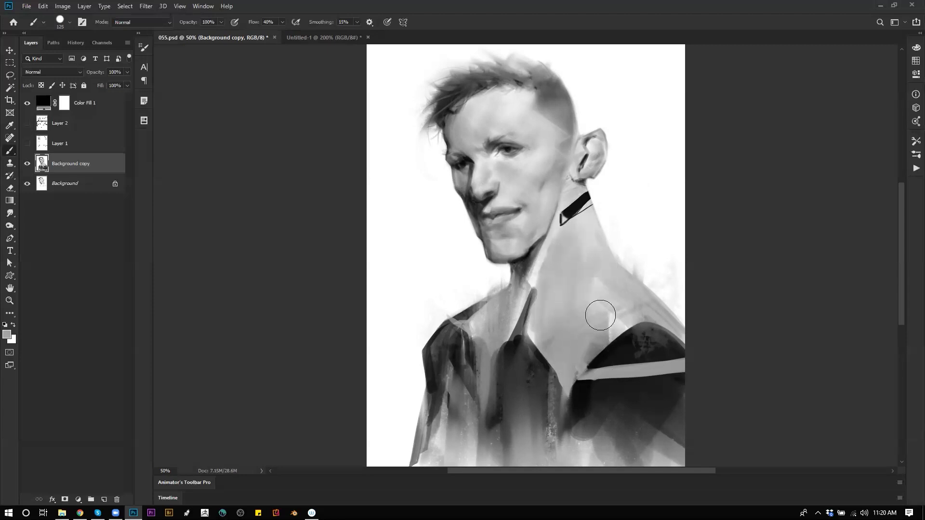
- Flip the canvas again and examine the collar and garment at reduced and closer view
{"action": "key", "text": "z"}
{"action": "left_click", "coordinate": [590, 331], "text": "alt"}
{"action": "key", "text": "ctrl+shift+h"}
{"action": "key", "text": "b"}
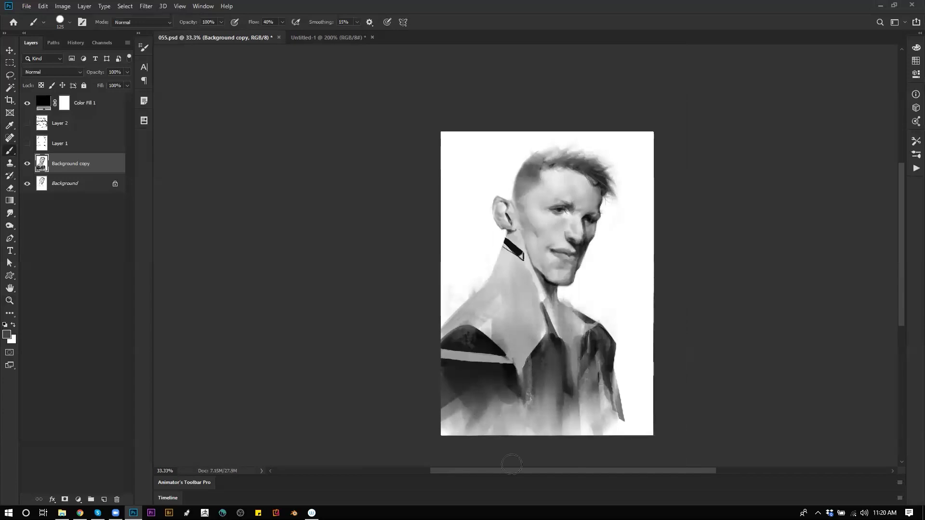
{"action": "key", "text": "z"}
{"action": "left_click", "coordinate": [600, 359]}
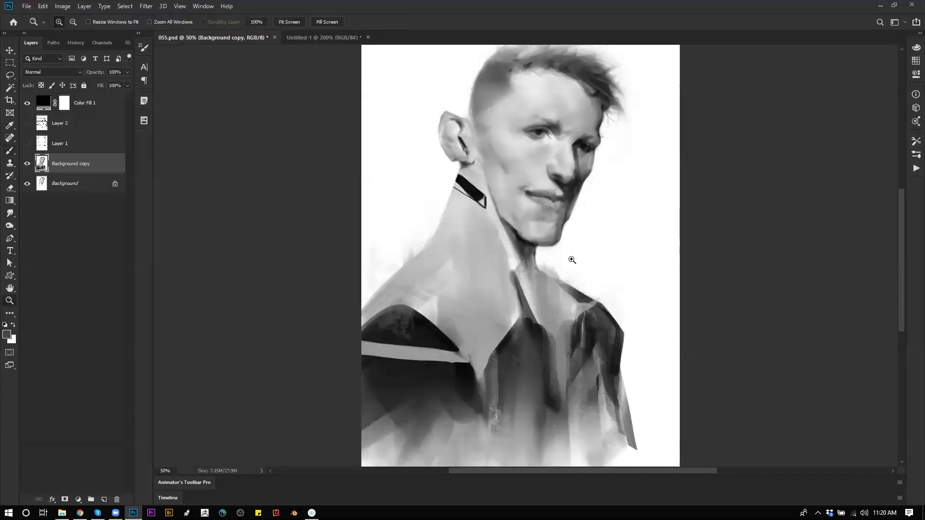
- Brighten the cheek beside the nose with a sampled light grey and white, using a brush of about 9 px
{"action": "key", "text": "b"}
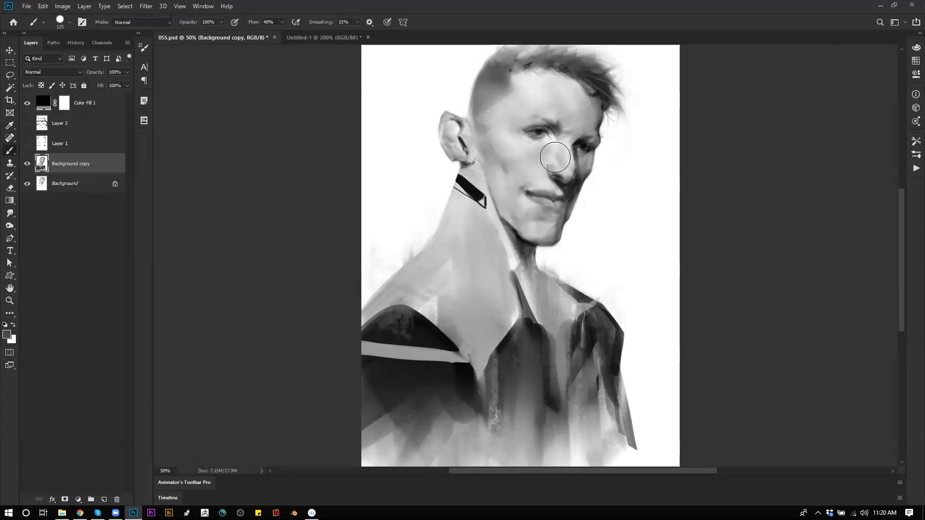
{"action": "key", "text": "bracketleft"}
{"action": "left_click", "coordinate": [551, 135], "text": "alt"}
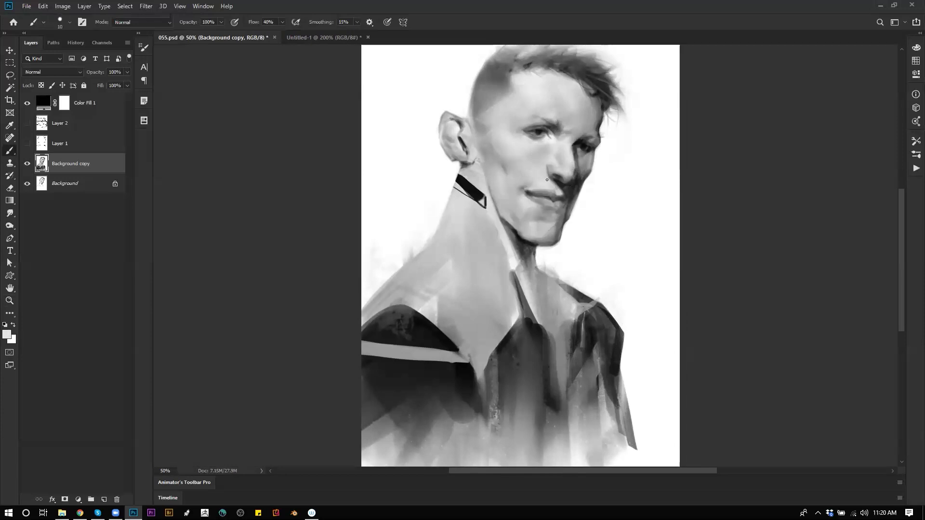
{"action": "key", "text": "bracketright"}
{"action": "key", "text": "d"}
{"action": "key", "text": "x"}
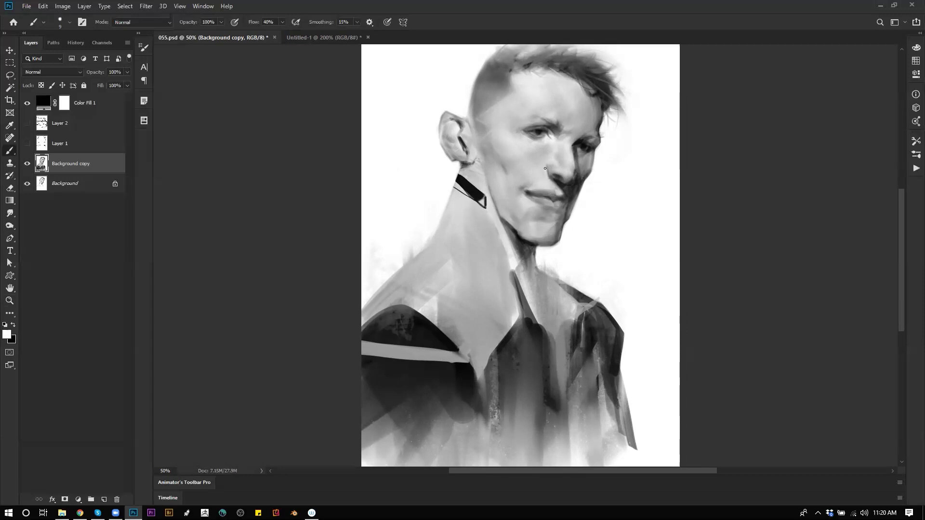
{"action": "key", "text": "bracketleft"}
{"action": "key", "text": "bracketright"}
{"action": "key", "text": "bracketright"}
{"action": "key", "text": "bracketleft"}
{"action": "key", "text": "bracketleft"}
- Check the portrait at reduced and closer views with the canvas flipped and returned to its original direction
{"action": "key", "text": "ctrl+h"}
{"action": "key", "text": "z"}
{"action": "left_click", "coordinate": [554, 204], "text": "alt"}
{"action": "left_click", "coordinate": [556, 203], "text": "alt"}
{"action": "left_click", "coordinate": [559, 188], "text": "alt"}
{"action": "left_click", "coordinate": [559, 192], "text": "alt"}
{"action": "key", "text": "ctrl+h"}
{"action": "left_click", "coordinate": [559, 188]}
{"action": "left_click", "coordinate": [549, 191]}
{"action": "left_click", "coordinate": [525, 200]}
{"action": "left_click", "coordinate": [521, 201]}
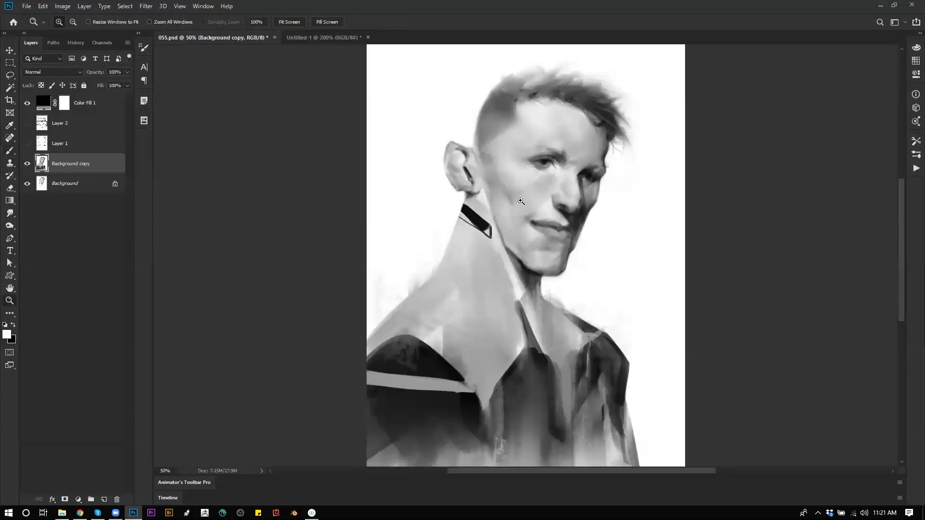
{"action": "left_click", "coordinate": [521, 201]}
- Accent the cheek hollow with a short, thin black stroke at about 9 px
{"action": "key", "text": "b"}
{"action": "key", "text": "x"}
{"action": "key", "text": "bracketright"}
{"action": "key", "text": "bracketright"}
{"action": "left_click_drag", "start_coordinate": [495, 192], "coordinate": [488, 184]}
{"action": "key", "text": "bracketleft"}
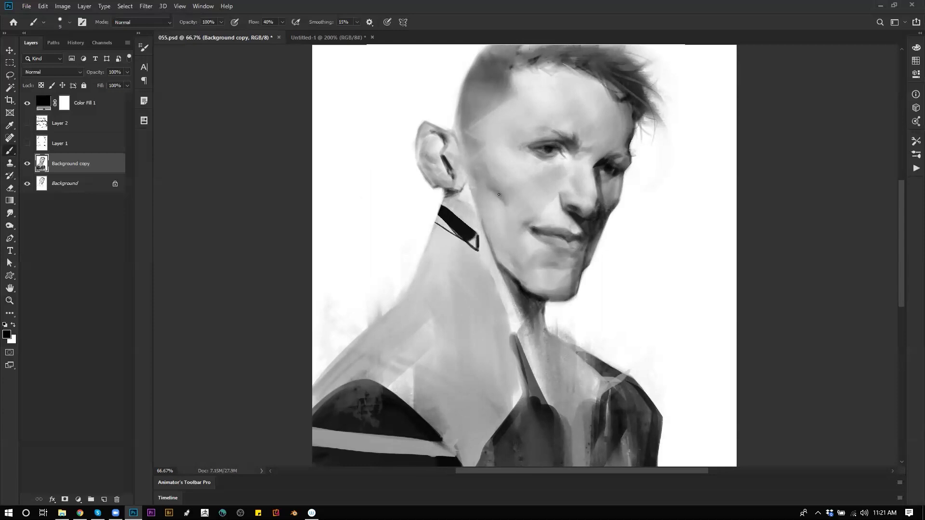
- Flip the canvas and sketch thin black lines at the collar opening below the neck, undoing the last stroke across the collar
{"action": "key", "text": "z"}
{"action": "left_click", "coordinate": [508, 222], "text": "alt"}
{"action": "left_click", "coordinate": [508, 222], "text": "alt"}
{"action": "left_click", "coordinate": [508, 222], "text": "alt"}
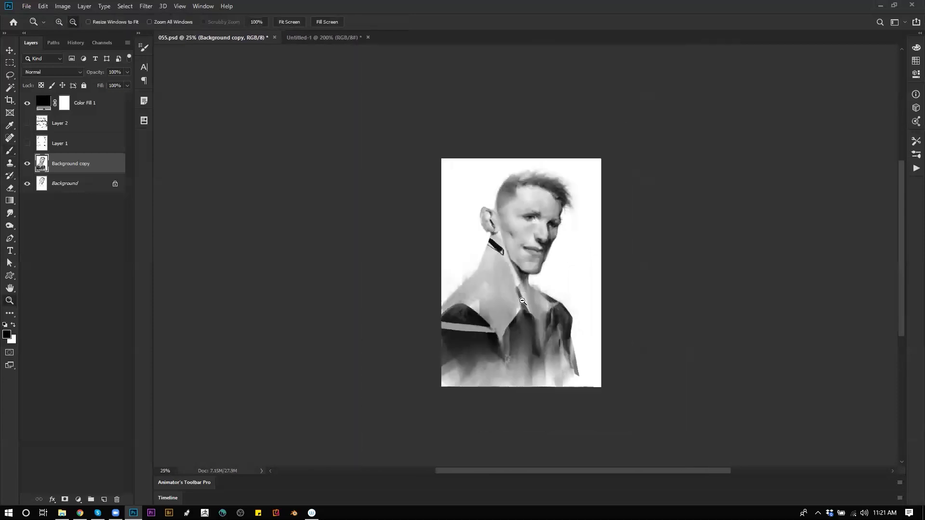
{"action": "key", "text": "ctrl+shift+h"}
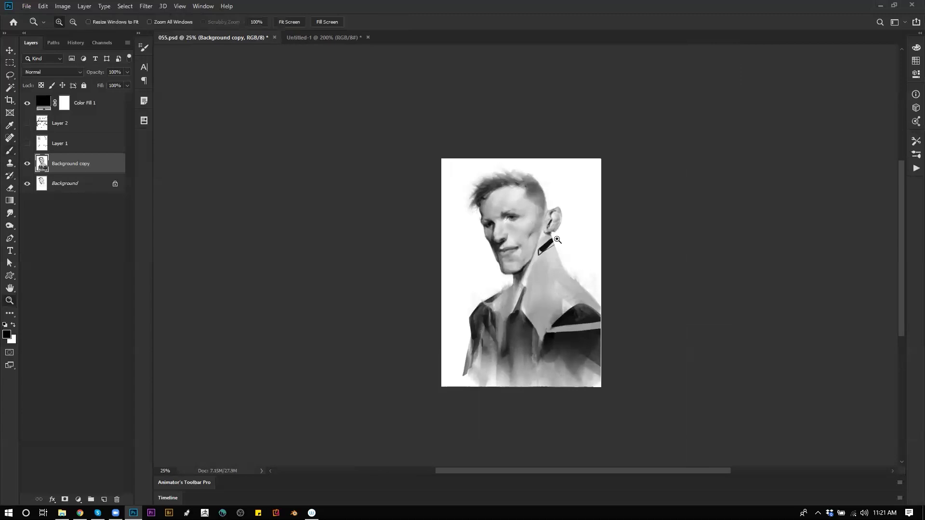
{"action": "left_click", "coordinate": [528, 238]}
{"action": "left_click", "coordinate": [528, 237]}
{"action": "key", "text": "b"}
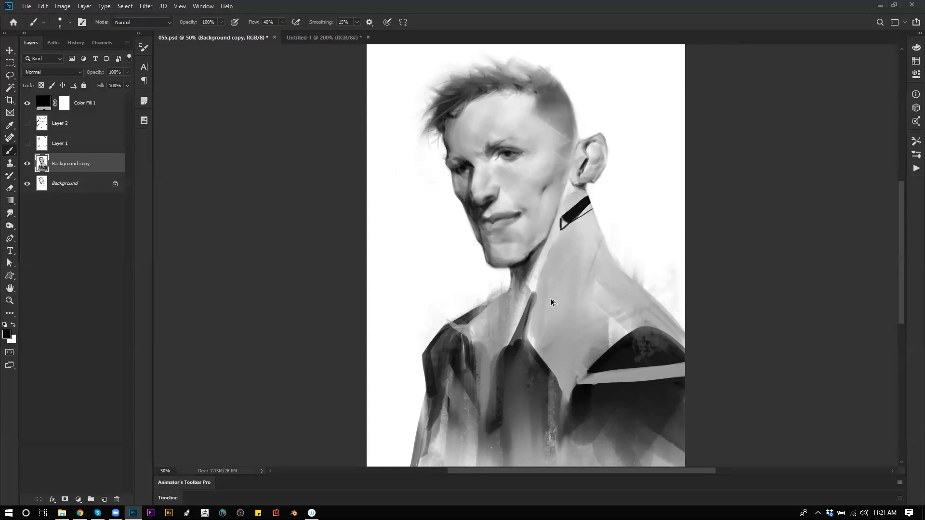
{"action": "left_click_drag", "start_coordinate": [530, 295], "coordinate": [516, 308]}
{"action": "left_click_drag", "start_coordinate": [608, 267], "coordinate": [588, 304]}
{"action": "key", "text": "ctrl+z"}
- Flip the canvas back and add fine white highlights above the brow and along the temple at 7 px
{"action": "key", "text": "ctrl+shift+h"}
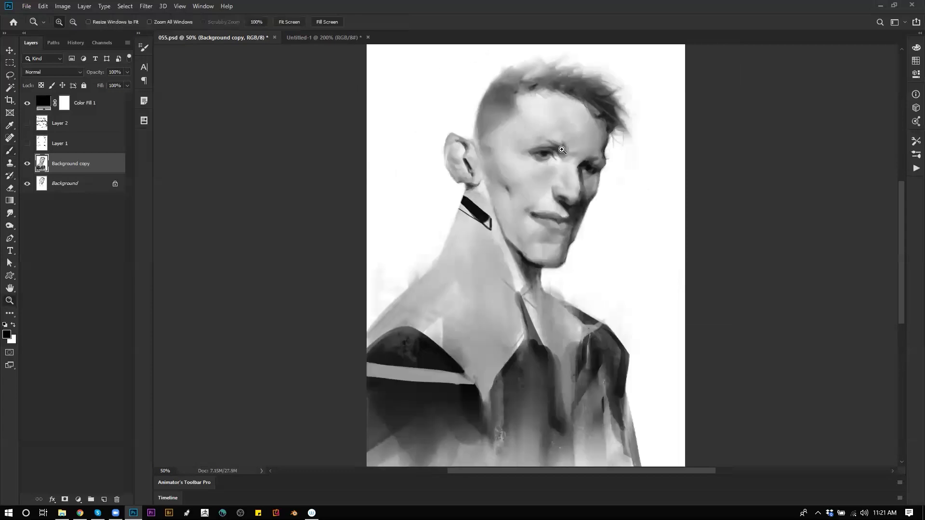
{"action": "scroll", "coordinate": [560, 135], "scroll_direction": "up", "scroll_amount": 1}
{"action": "key", "text": "x"}
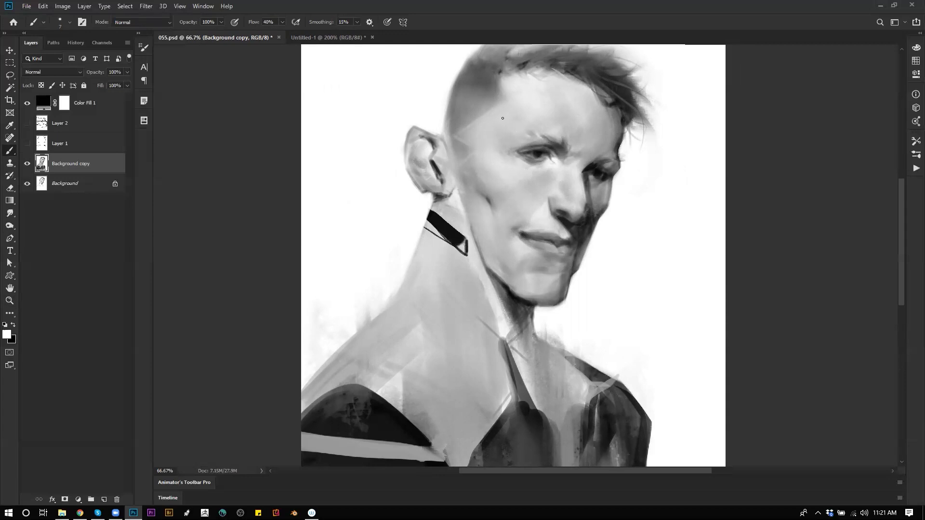
{"action": "key", "text": "z"}
{"action": "left_click", "coordinate": [527, 166], "text": "alt"}
{"action": "left_click", "coordinate": [527, 165], "text": "alt"}
{"action": "left_click", "coordinate": [526, 166], "text": "alt"}
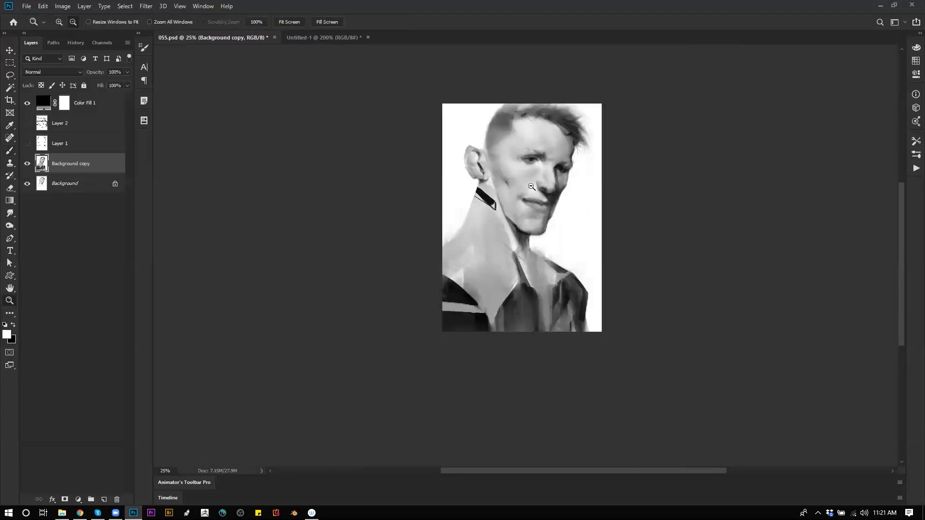
- Flip the canvas and shade the chin below the lips with soft black at 30 px
{"action": "key", "text": "ctrl+shift+h"}
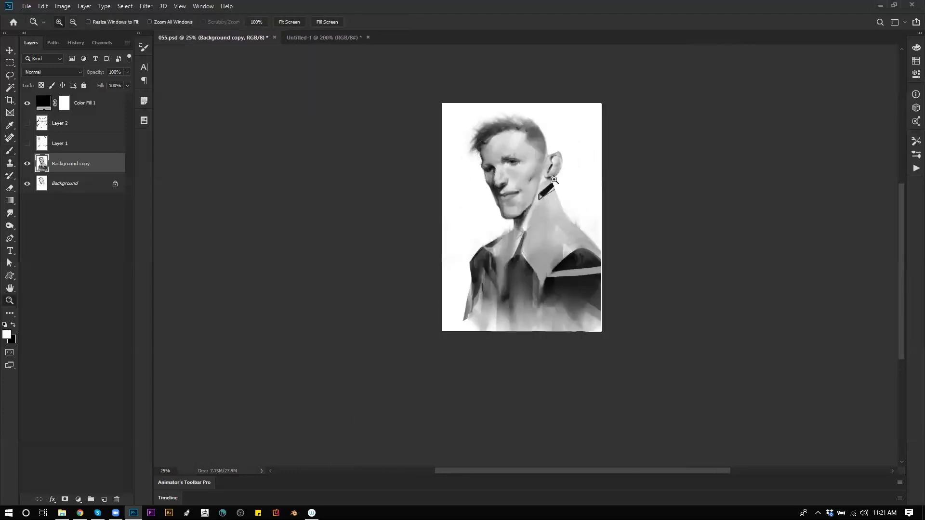
{"action": "left_click", "coordinate": [517, 162]}
{"action": "left_click", "coordinate": [517, 162]}
{"action": "left_click", "coordinate": [516, 162]}
{"action": "key", "text": "b"}
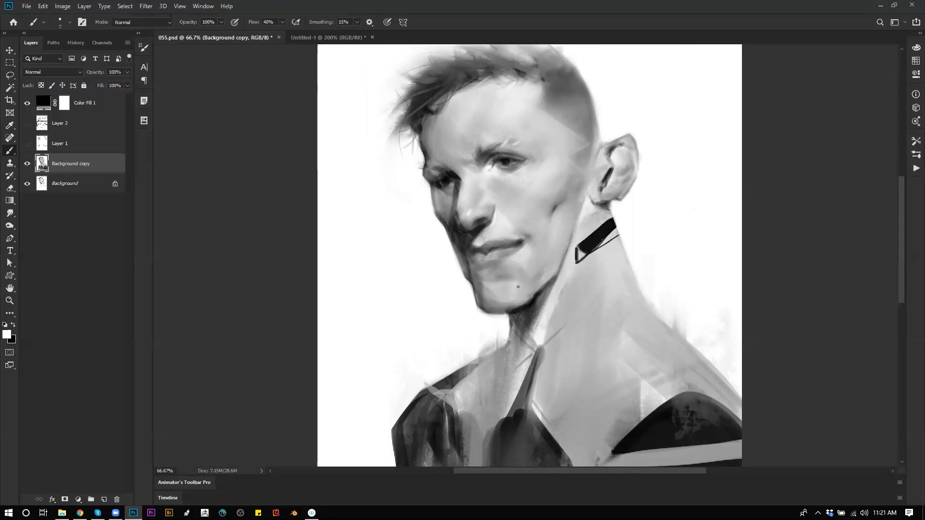
{"action": "key", "text": "bracketright"}
{"action": "key", "text": "bracketright"}
{"action": "key", "text": "x"}
{"action": "mouse_move", "coordinate": [479, 275]}
{"action": "left_mouse_down"}
{"action": "mouse_move", "coordinate": [519, 287]}
{"action": "mouse_move", "coordinate": [494, 283]}
{"action": "left_mouse_up"}
- Flip the canvas back and examine the whole portrait at thumbnail size before returning to a 50% view
{"action": "key", "text": "z"}
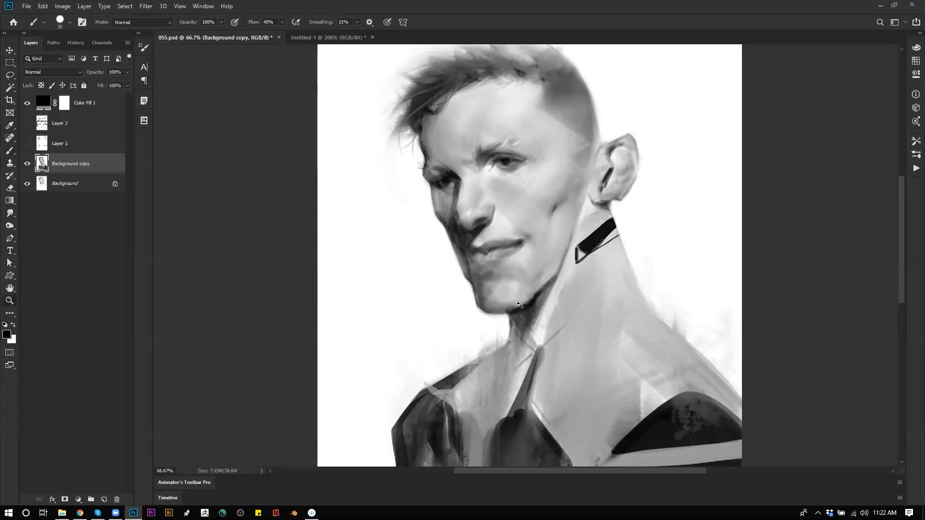
{"action": "left_click", "coordinate": [527, 308], "text": "alt"}
{"action": "left_click", "coordinate": [527, 308], "text": "alt"}
{"action": "left_click", "coordinate": [527, 308], "text": "alt"}
{"action": "left_click", "coordinate": [536, 313], "text": "alt"}
{"action": "key", "text": "b"}
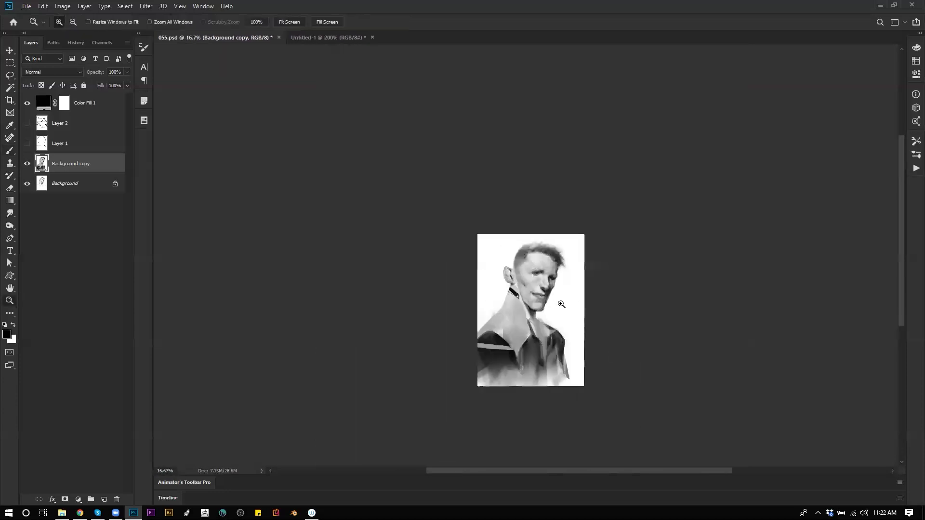
{"action": "key", "text": "ctrl+plus"}
{"action": "key", "text": "ctrl+plus"}
{"action": "key", "text": "ctrl+plus"}
- Darken the far side of the mouth, the neck base and the inner garment front with soft black strokes, enlarging the brush
{"action": "left_click_drag", "start_coordinate": [558, 219], "coordinate": [567, 207]}
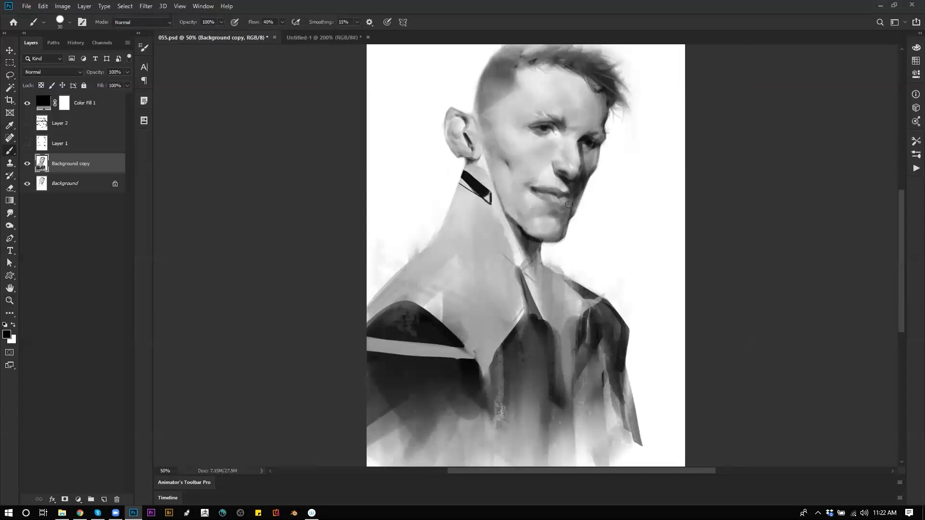
{"action": "mouse_move", "coordinate": [535, 253]}
{"action": "left_mouse_down"}
{"action": "mouse_move", "coordinate": [578, 283]}
{"action": "mouse_move", "coordinate": [545, 269]}
{"action": "mouse_move", "coordinate": [611, 326]}
{"action": "mouse_move", "coordinate": [581, 316]}
{"action": "left_mouse_up"}
{"action": "key", "text": "bracketright"}
{"action": "key", "text": "bracketright"}
{"action": "key", "text": "bracketright"}
{"action": "key", "text": "bracketright"}
{"action": "key", "text": "bracketright"}
{"action": "key", "text": "bracketright"}
{"action": "key", "text": "bracketright"}
{"action": "key", "text": "bracketright"}
{"action": "key", "text": "bracketright"}
{"action": "key", "text": "bracketright"}
{"action": "mouse_move", "coordinate": [561, 281]}
{"action": "left_mouse_down"}
{"action": "mouse_move", "coordinate": [584, 321]}
{"action": "mouse_move", "coordinate": [587, 391]}
{"action": "left_mouse_up"}
{"action": "left_click_drag", "start_coordinate": [540, 290], "coordinate": [557, 358]}
{"action": "key", "text": "bracketleft"}
{"action": "left_click_drag", "start_coordinate": [516, 276], "coordinate": [514, 302]}
- Sample a grey from the shaved side of the head and even out its back edge, enlarging the brush to 25 px
{"action": "key", "text": "bracketleft"}
{"action": "key", "text": "bracketleft"}
{"action": "key", "text": "bracketleft"}
{"action": "key", "text": "bracketleft"}
{"action": "key", "text": "bracketleft"}
{"action": "key", "text": "bracketleft"}
{"action": "key", "text": "bracketleft"}
{"action": "key", "text": "bracketleft"}
{"action": "key", "text": "bracketleft"}
{"action": "key", "text": "bracketleft"}
{"action": "key", "text": "bracketleft"}
{"action": "key", "text": "bracketleft"}
{"action": "key", "text": "bracketleft"}
{"action": "key", "text": "bracketleft"}
{"action": "key", "text": "bracketleft"}
{"action": "key", "text": "bracketleft"}
{"action": "key", "text": "bracketleft"}
{"action": "key", "text": "bracketleft"}
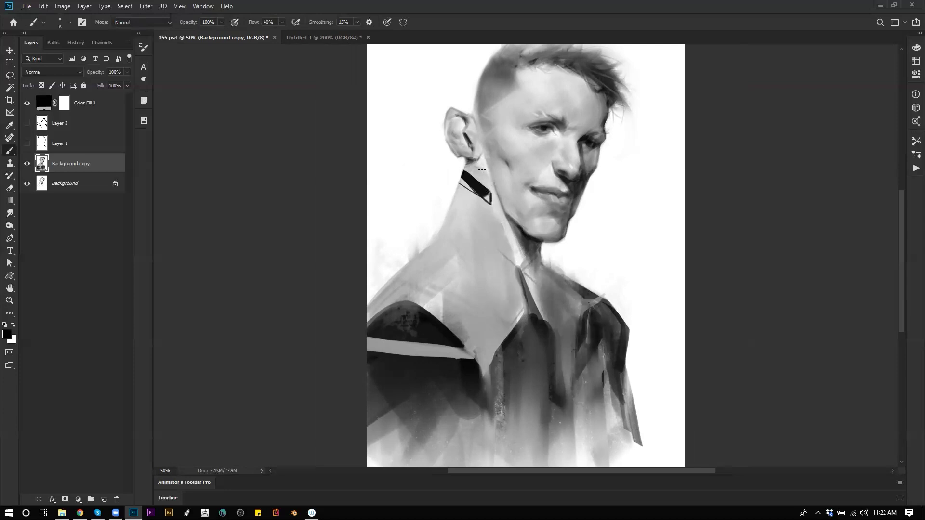
{"action": "scroll", "coordinate": [511, 116], "scroll_direction": "up", "scroll_amount": 3}
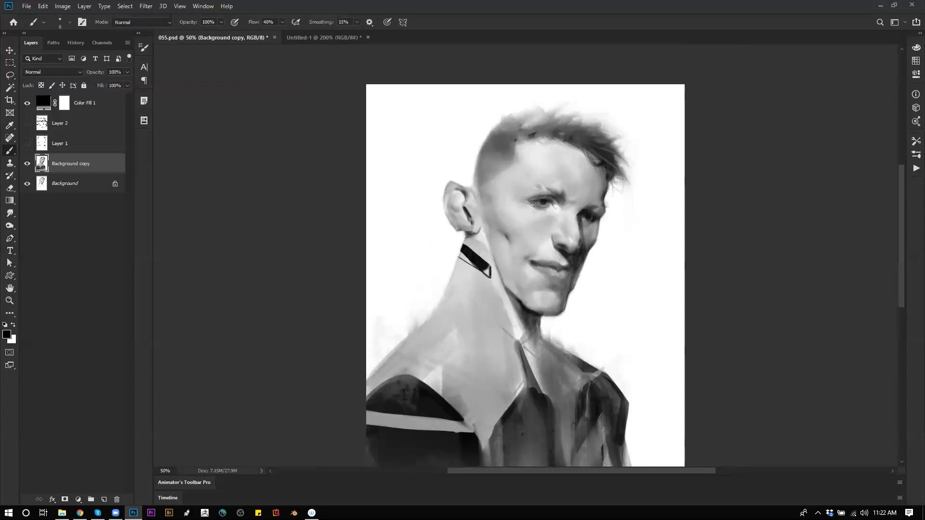
{"action": "left_click", "coordinate": [489, 144], "text": "alt"}
{"action": "mouse_move", "coordinate": [477, 163]}
{"action": "left_mouse_down"}
{"action": "mouse_move", "coordinate": [489, 139]}
{"action": "mouse_move", "coordinate": [477, 167]}
{"action": "left_mouse_up"}
{"action": "key", "text": "bracketright"}
{"action": "key", "text": "bracketright"}
{"action": "key", "text": "bracketright"}
{"action": "key", "text": "bracketright"}
{"action": "key", "text": "bracketright"}
{"action": "key", "text": "bracketright"}
{"action": "key", "text": "bracketright"}
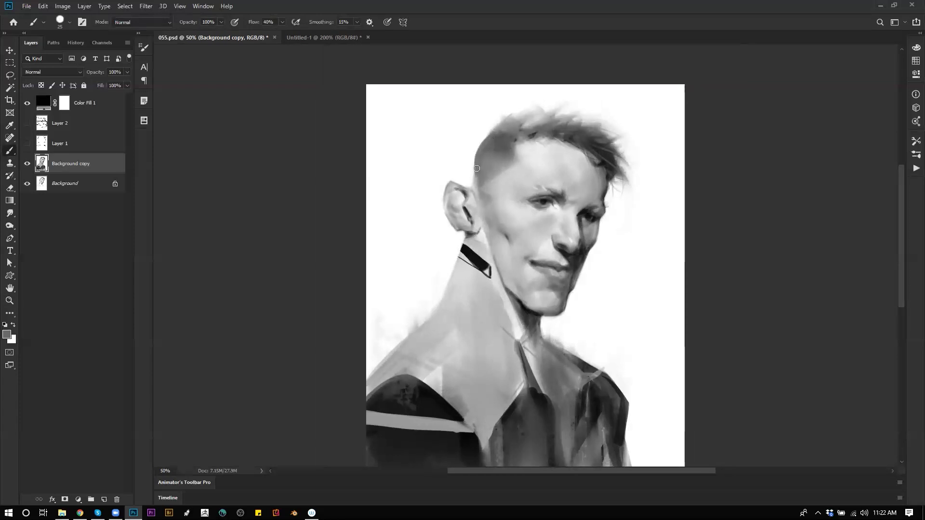
- Add tiny white highlights around the eyes with a very fine brush at 100% view
{"action": "key", "text": "z"}
{"action": "left_click", "coordinate": [577, 225], "text": "alt"}
{"action": "left_click", "coordinate": [577, 225], "text": "alt"}
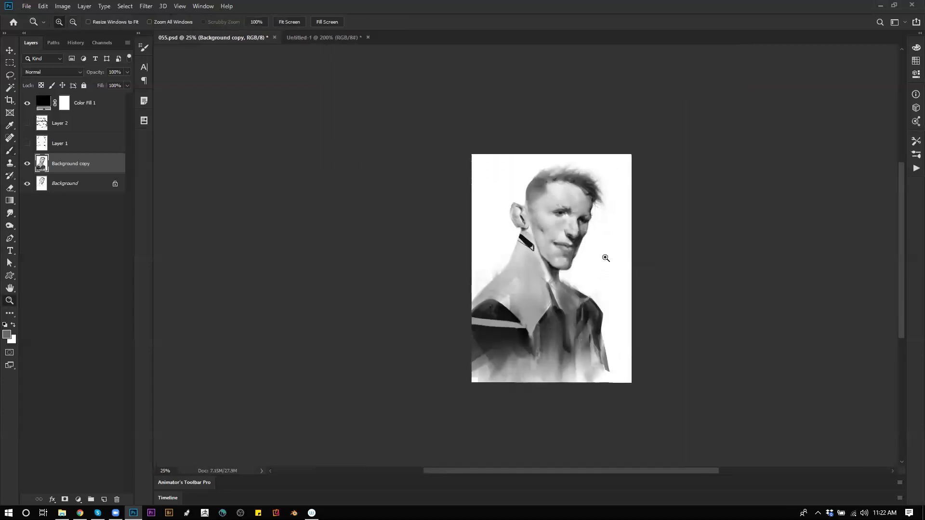
{"action": "left_click", "coordinate": [602, 252]}
{"action": "left_click", "coordinate": [598, 234]}
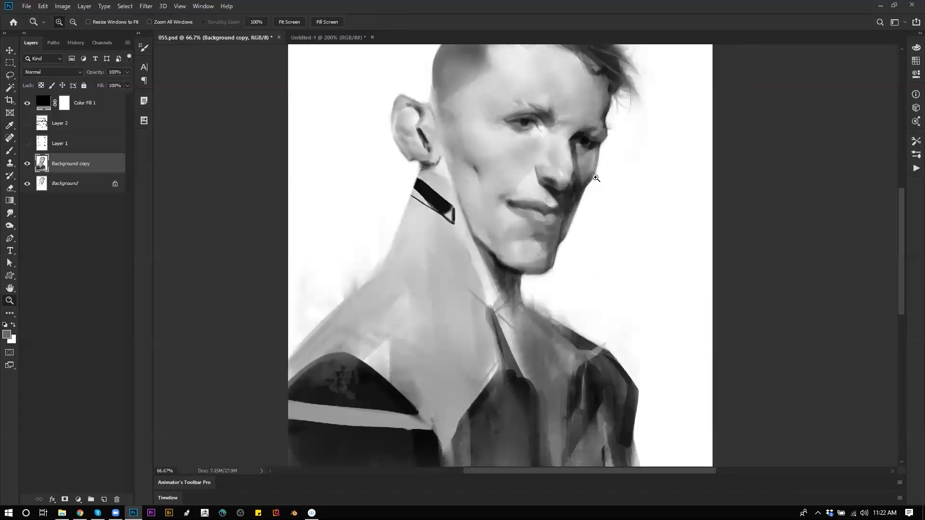
{"action": "left_click", "coordinate": [531, 126]}
{"action": "key", "text": "b"}
{"action": "key", "text": "d"}
{"action": "key", "text": "x"}
{"action": "key", "text": "bracketleft"}
{"action": "key", "text": "bracketleft"}
{"action": "key", "text": "bracketleft"}
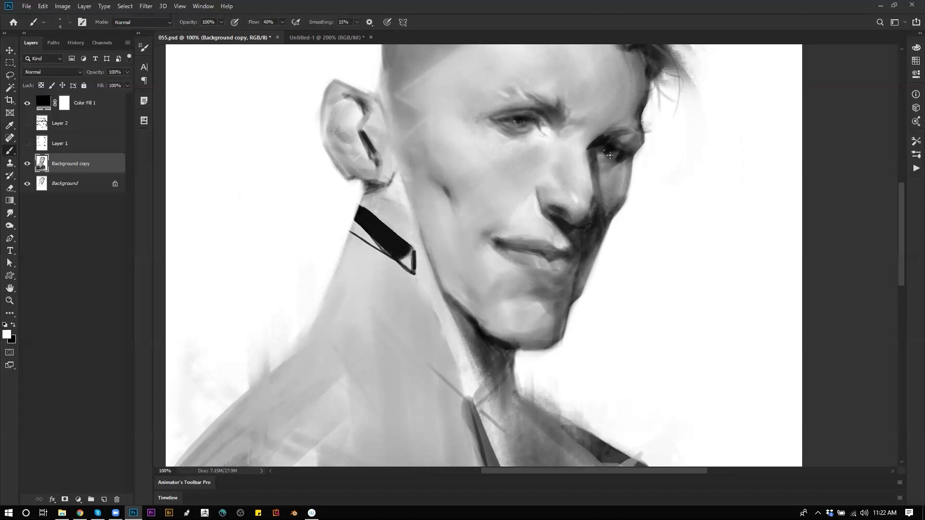
- Flip the canvas and place fine white highlights beside the near eye's inner corner at 5 px
{"action": "key", "text": "z"}
{"action": "left_click", "coordinate": [606, 233], "text": "alt"}
{"action": "left_click", "coordinate": [606, 230], "text": "alt"}
{"action": "left_click", "coordinate": [606, 231], "text": "alt"}
{"action": "key", "text": "ctrl+shift+h"}
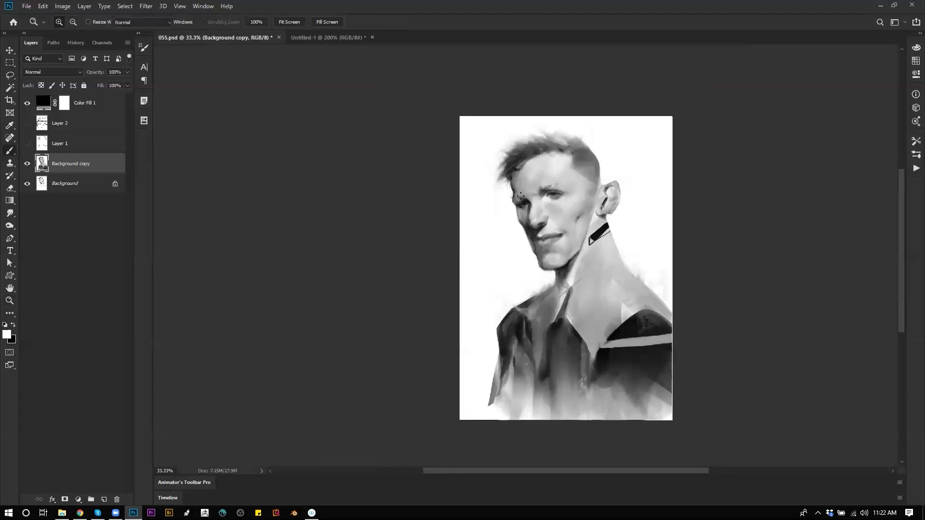
{"action": "left_click", "coordinate": [530, 191]}
{"action": "key", "text": "b"}
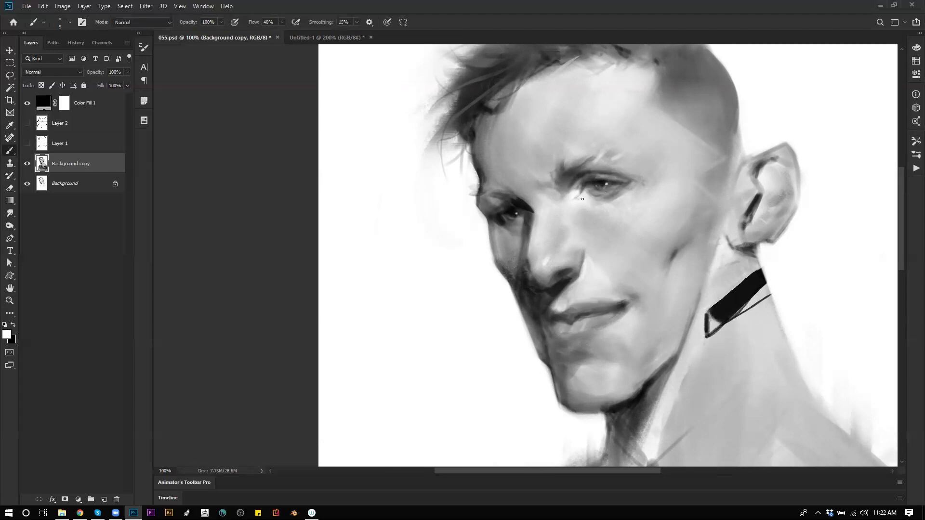
{"action": "key", "text": "z"}
{"action": "left_click", "coordinate": [610, 256], "text": "alt"}
{"action": "left_click", "coordinate": [610, 256], "text": "alt"}
{"action": "left_click", "coordinate": [610, 257], "text": "alt"}
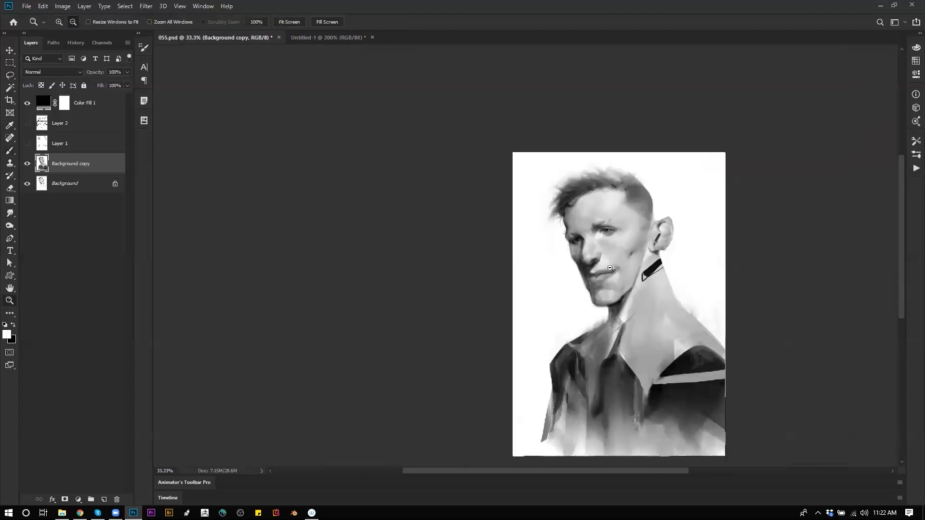
- Switch to the browser, look through the creature artwork and its phone screenshots on ArtStation, and return to the portrait
{"action": "key", "text": "alt+Tab"}
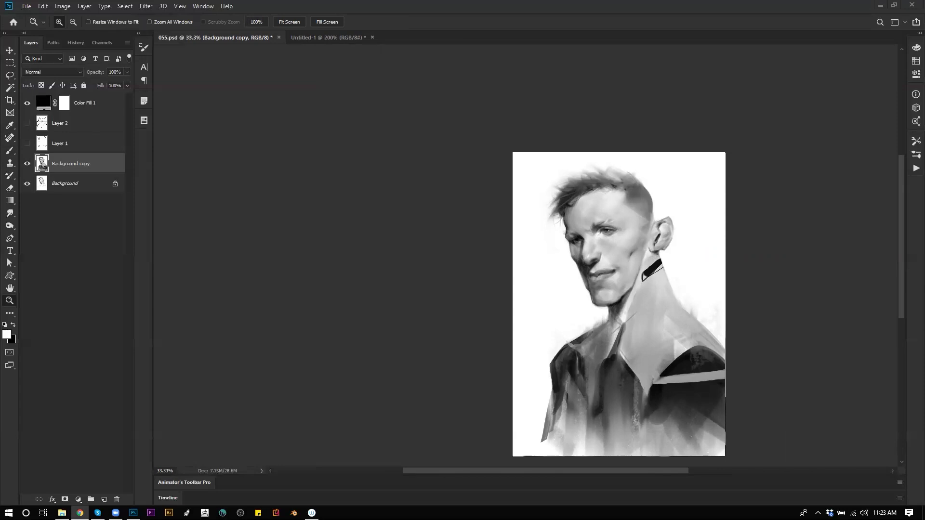
{"action": "key", "text": "alt+Tab"}
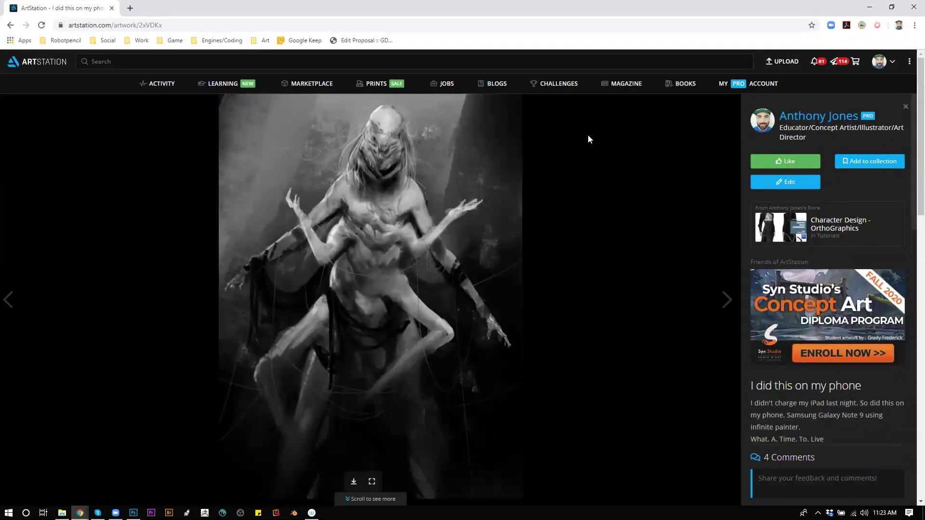
{"action": "scroll", "coordinate": [538, 285], "scroll_direction": "down", "scroll_amount": 12}
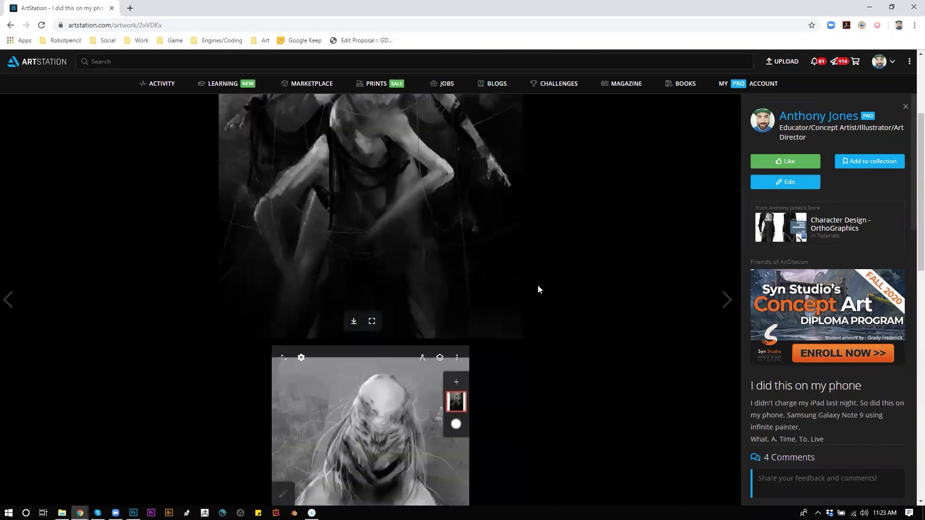
{"action": "scroll", "coordinate": [539, 282], "scroll_direction": "up", "scroll_amount": 2}
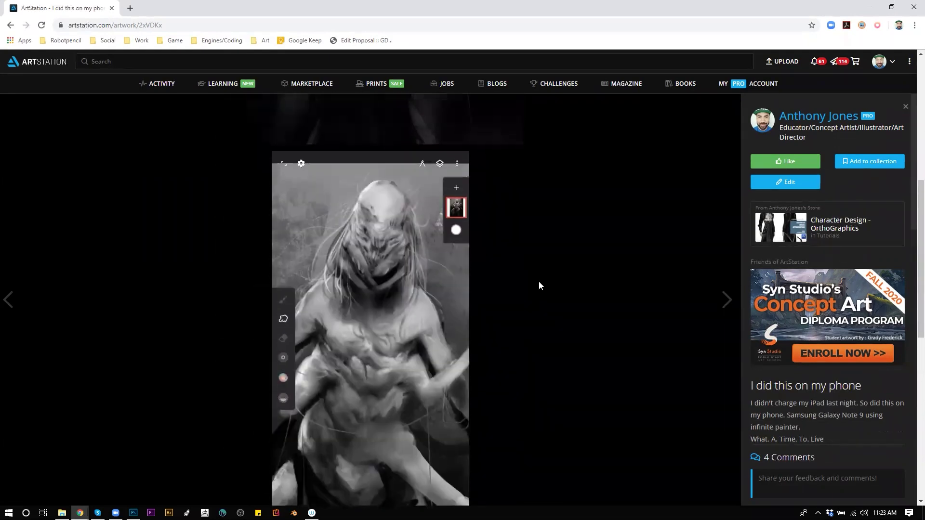
{"action": "scroll", "coordinate": [539, 283], "scroll_direction": "down", "scroll_amount": 6}
{"action": "scroll", "coordinate": [539, 285], "scroll_direction": "down", "scroll_amount": 3}
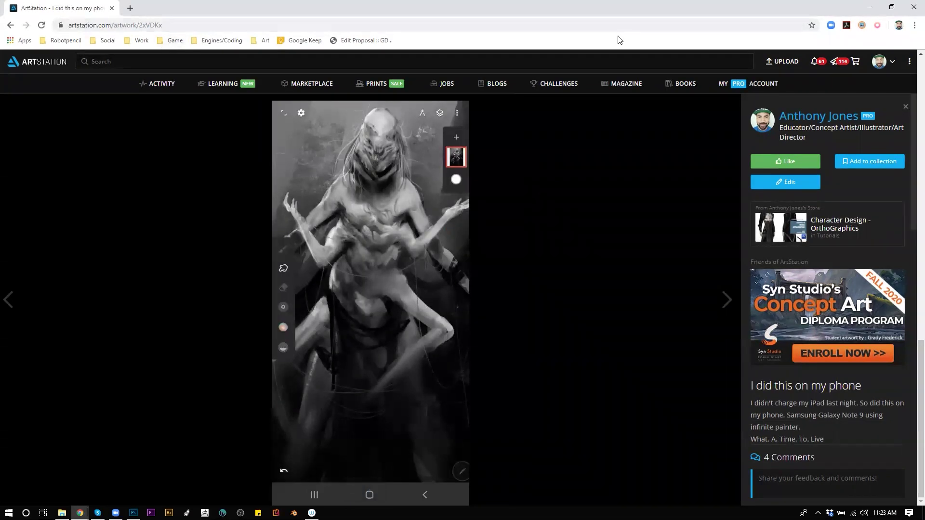
{"action": "left_click", "coordinate": [872, 7]}
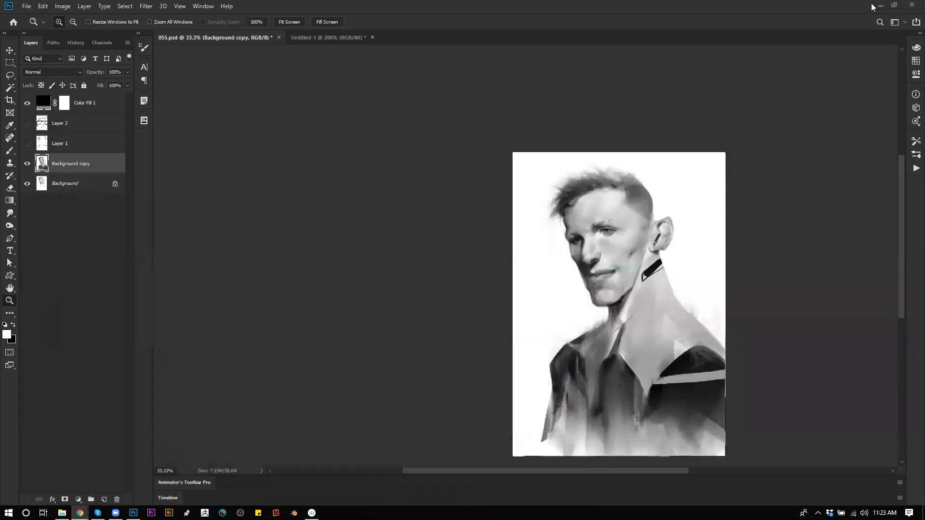
- Flip the canvas back and darken the mouth corner with black, starting at 10 px and enlarging the brush
{"action": "left_click", "coordinate": [620, 339]}
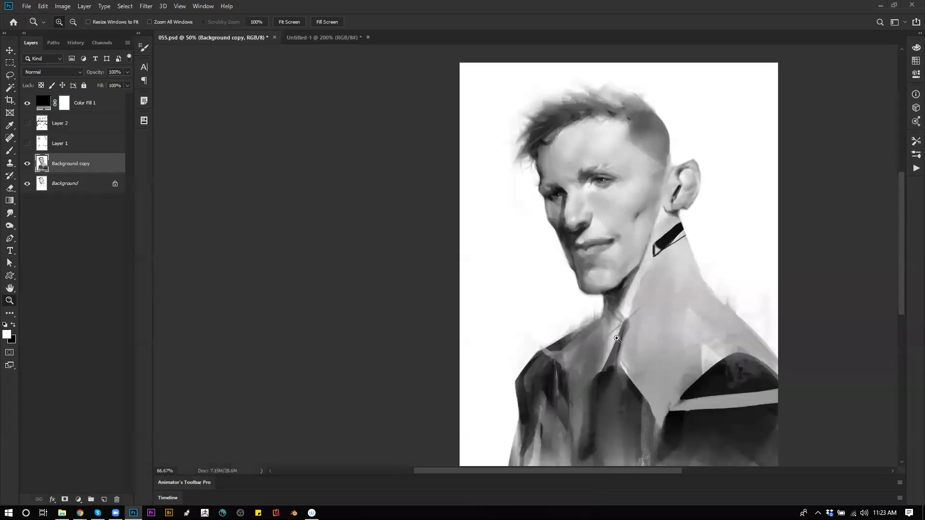
{"action": "left_click", "coordinate": [620, 339]}
{"action": "left_click_drag", "start_coordinate": [561, 341], "coordinate": [494, 350]}
{"action": "key", "text": "b"}
{"action": "key", "text": "x"}
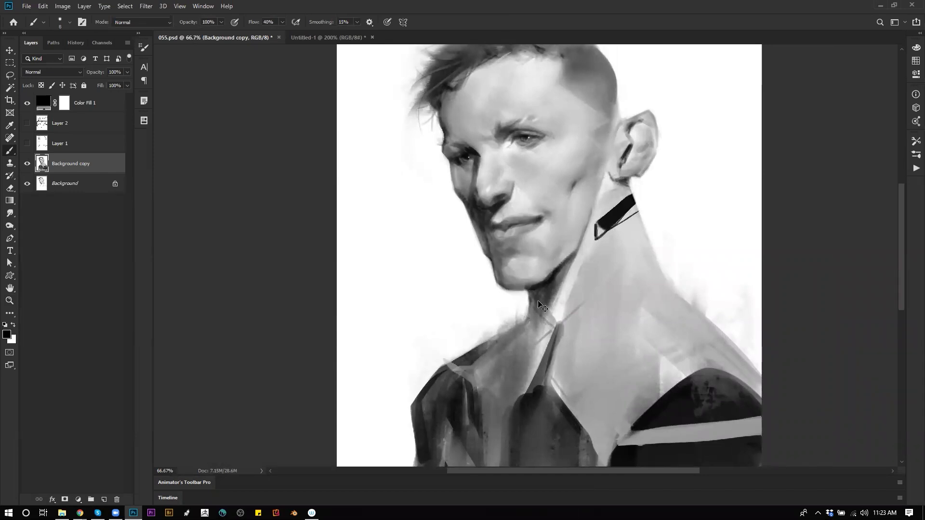
{"action": "key", "text": "ctrl+shift+h"}
{"action": "key", "text": "bracketright"}
{"action": "key", "text": "bracketright"}
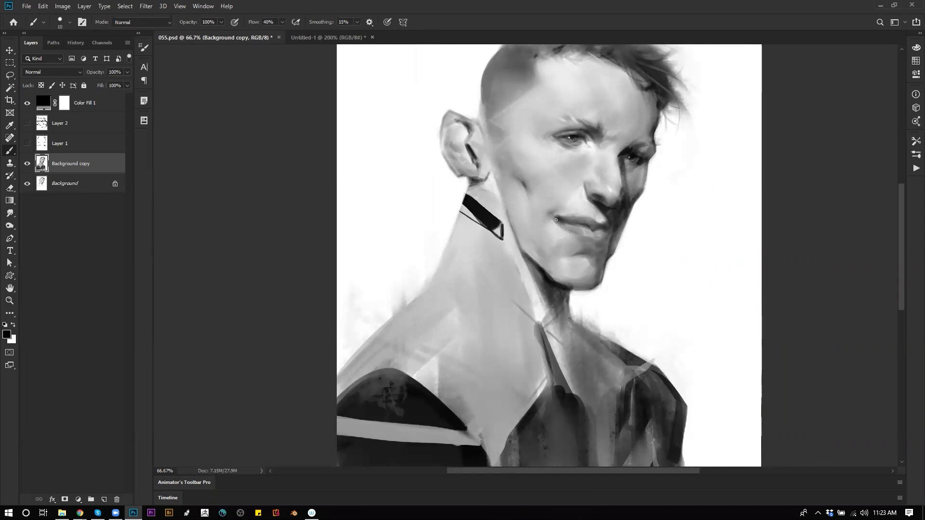
{"action": "key", "text": "bracketright"}
{"action": "key", "text": "bracketright"}
{"action": "key", "text": "bracketright"}
{"action": "key", "text": "bracketright"}
{"action": "key", "text": "bracketright"}
{"action": "key", "text": "bracketright"}
{"action": "key", "text": "bracketright"}
{"action": "key", "text": "bracketright"}
{"action": "key", "text": "z"}
{"action": "left_click", "coordinate": [530, 275], "text": "alt"}
{"action": "left_click", "coordinate": [530, 275], "text": "alt"}
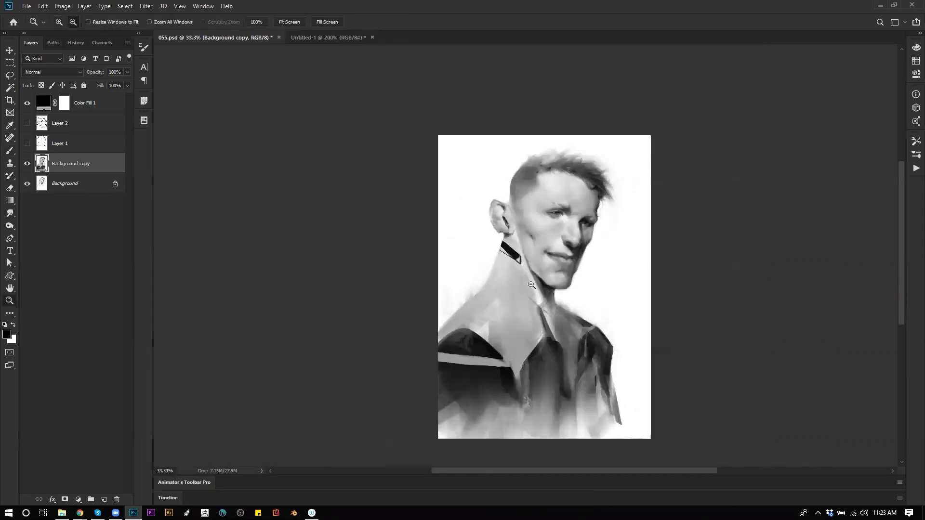
- Flip the canvas and add small white highlights between the brows with the brush reduced to 10 px
{"action": "key", "text": "h"}
{"action": "left_click", "coordinate": [530, 279]}
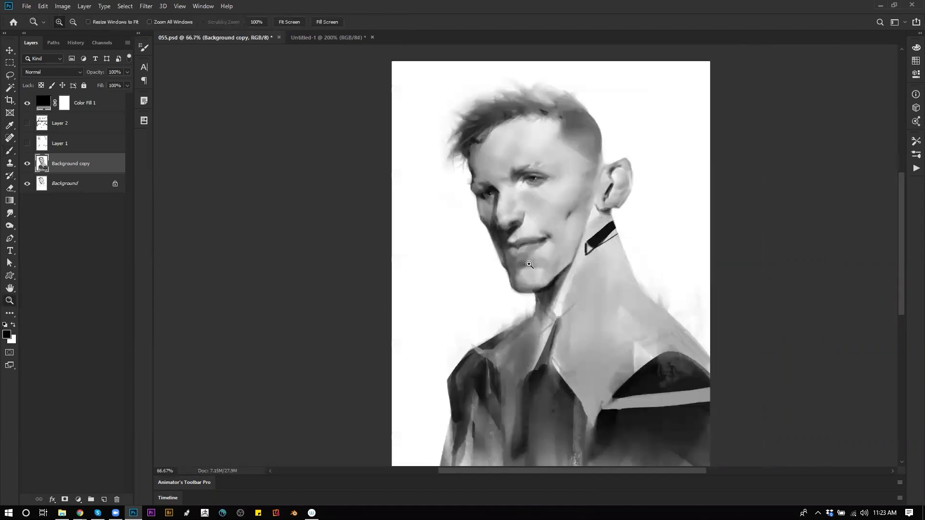
{"action": "left_click", "coordinate": [533, 279]}
{"action": "key", "text": "b"}
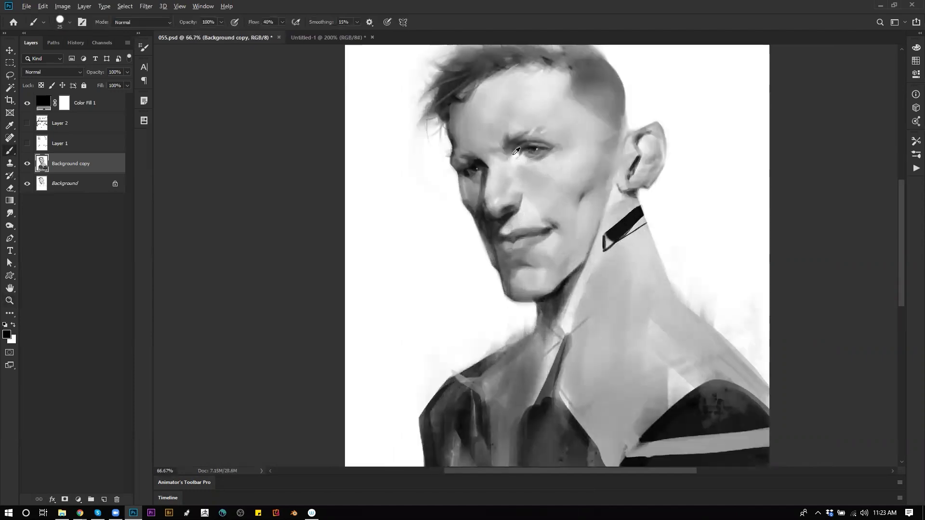
{"action": "key", "text": "x"}
{"action": "key", "text": "bracketleft"}
{"action": "key", "text": "bracketleft"}
{"action": "key", "text": "bracketleft"}
{"action": "key", "text": "bracketleft"}
{"action": "key", "text": "bracketleft"}
{"action": "key", "text": "bracketleft"}
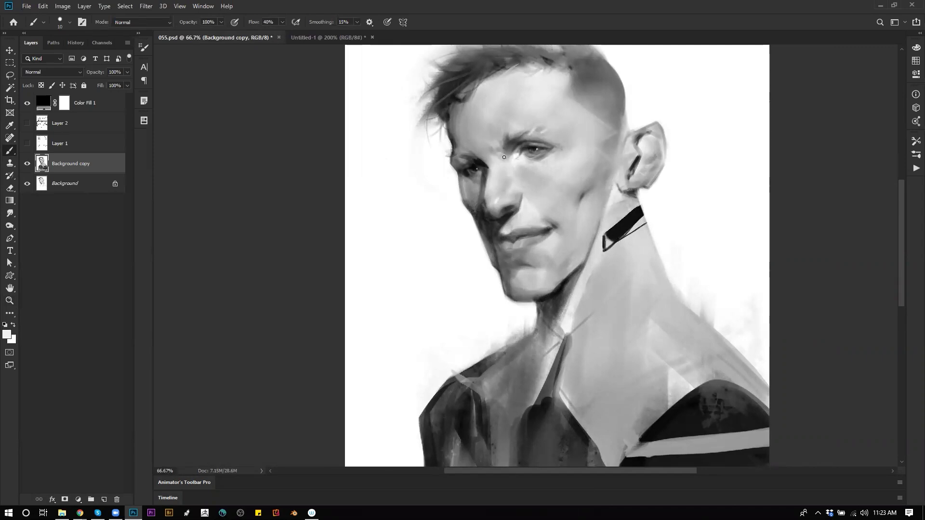
- Flip the canvas back and place fine white highlights around the near eye, using a brush under 10 px
{"action": "key", "text": "ctrl+shift+h"}
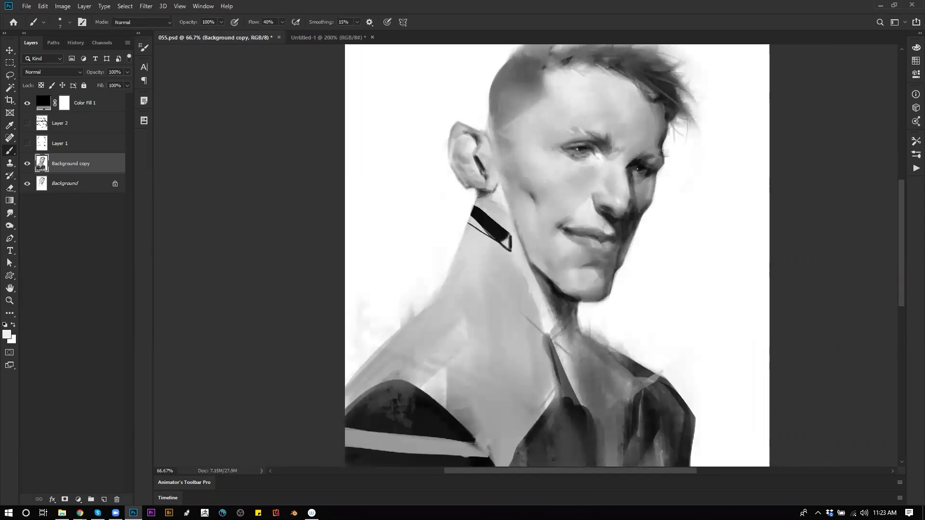
{"action": "key", "text": "bracketright"}
{"action": "key", "text": "z"}
{"action": "left_click", "coordinate": [585, 220], "text": "alt"}
{"action": "left_click", "coordinate": [571, 226]}
{"action": "key", "text": "b"}
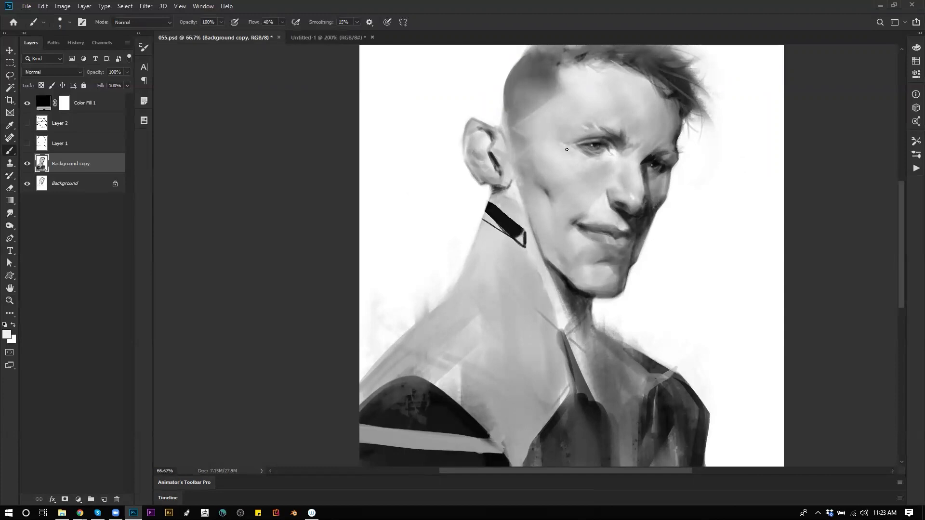
- Lighten the skin above the upper lip with soft white strokes, varying the brush size
{"action": "key", "text": "z"}
{"action": "left_click", "coordinate": [593, 204], "text": "alt"}
{"action": "left_click", "coordinate": [593, 205], "text": "alt"}
{"action": "left_click", "coordinate": [596, 204]}
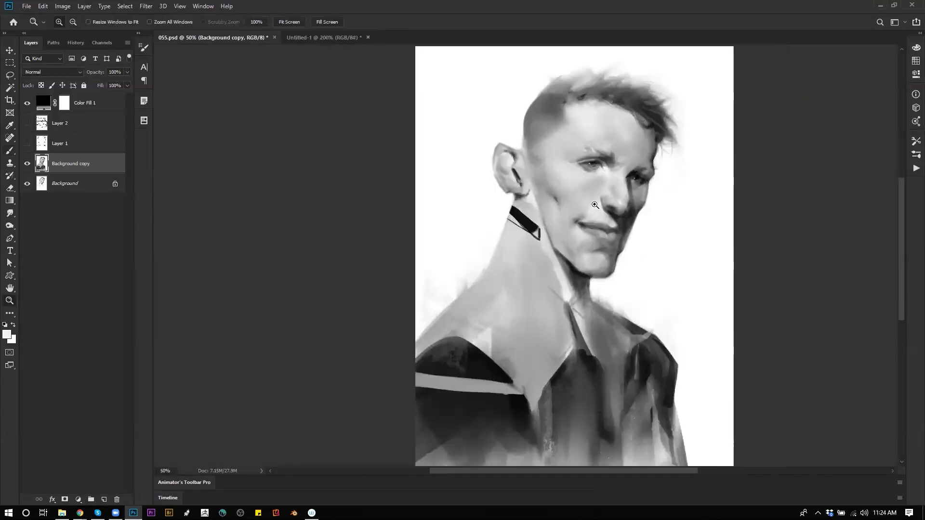
{"action": "left_click", "coordinate": [595, 205]}
{"action": "key", "text": "b"}
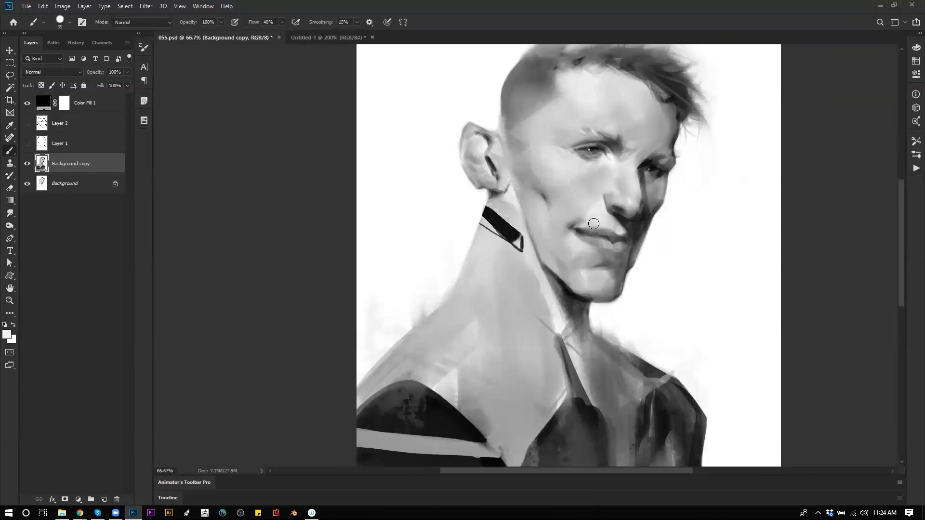
{"action": "key", "text": "bracketleft"}
{"action": "key", "text": "bracketleft"}
{"action": "key", "text": "bracketleft"}
{"action": "key", "text": "bracketright"}
{"action": "key", "text": "bracketright"}
{"action": "key", "text": "bracketright"}
{"action": "key", "text": "bracketright"}
{"action": "key", "text": "bracketright"}
{"action": "key", "text": "bracketright"}
{"action": "key", "text": "bracketright"}
{"action": "key", "text": "bracketleft"}
{"action": "key", "text": "bracketleft"}
{"action": "key", "text": "bracketleft"}
- Flip the canvas and clean up the near ear's outer edge and lobe with white at 10 px
{"action": "key", "text": "z"}
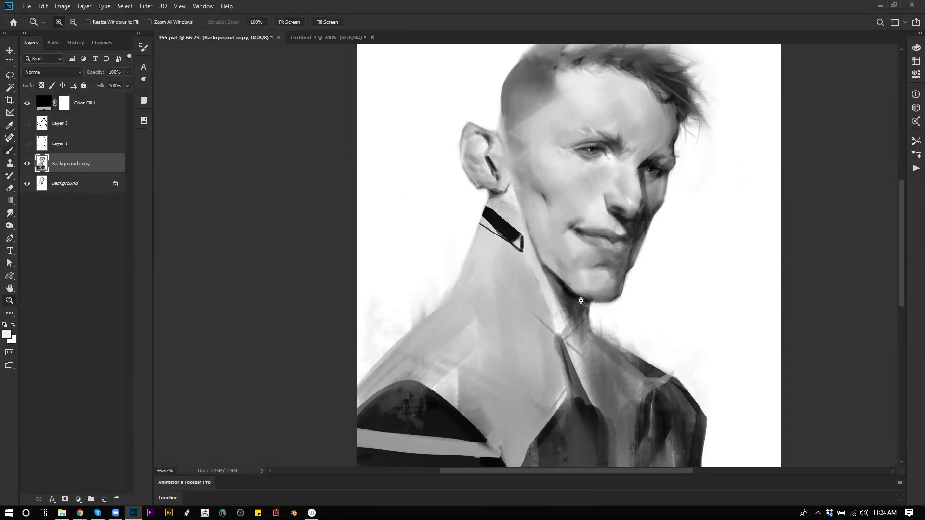
{"action": "left_click", "coordinate": [582, 298], "text": "alt"}
{"action": "left_click", "coordinate": [582, 299], "text": "alt"}
{"action": "key", "text": "ctrl+shift+h"}
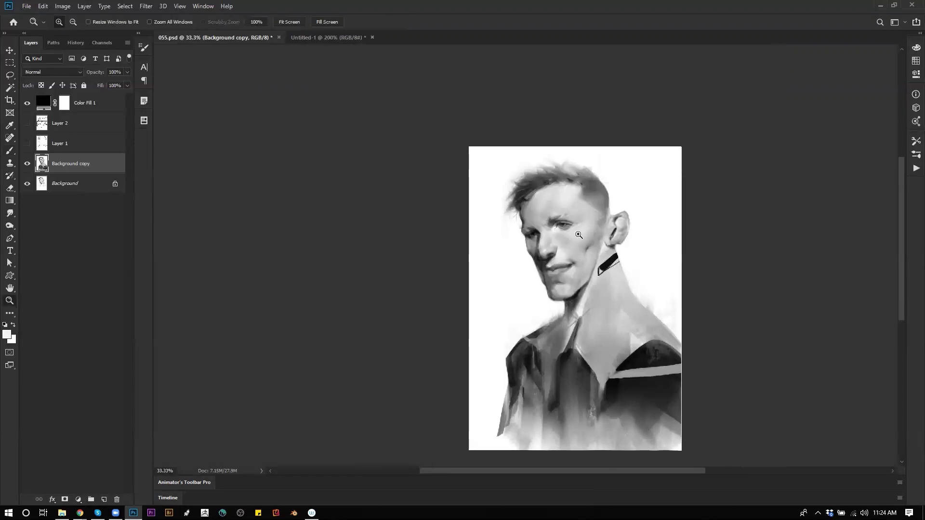
{"action": "left_click", "coordinate": [603, 253]}
{"action": "left_click", "coordinate": [603, 253]}
{"action": "key", "text": "b"}
{"action": "key", "text": "bracketleft"}
{"action": "left_click", "coordinate": [614, 243], "text": "alt"}
{"action": "left_click_drag", "start_coordinate": [616, 242], "coordinate": [625, 238]}
{"action": "left_click", "coordinate": [626, 239], "text": "alt"}
{"action": "left_click", "coordinate": [635, 239], "text": "alt"}
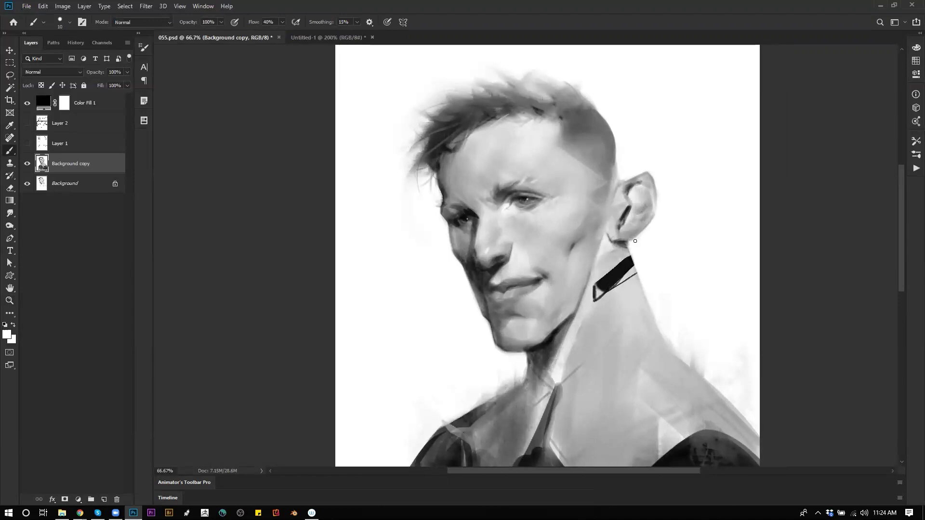
{"action": "left_click_drag", "start_coordinate": [659, 200], "coordinate": [658, 227]}
{"action": "left_click", "coordinate": [622, 185], "text": "alt"}
{"action": "left_click", "coordinate": [653, 177], "text": "alt"}
- Flip the canvas back and darken the contour from the far eye down the cheek with black at 9 px
{"action": "key", "text": "ctrl+shift+h"}
{"action": "key", "text": "d"}
{"action": "key", "text": "bracketleft"}
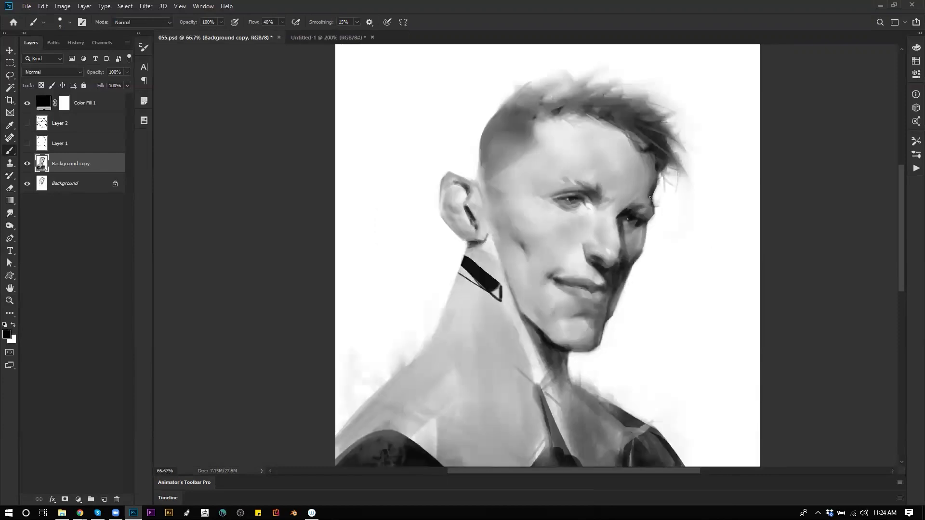
{"action": "left_click_drag", "start_coordinate": [652, 217], "coordinate": [641, 253]}
{"action": "key", "text": "z"}
{"action": "left_click", "coordinate": [642, 294], "text": "alt"}
{"action": "left_click", "coordinate": [642, 295], "text": "alt"}
{"action": "left_click", "coordinate": [642, 294], "text": "alt"}
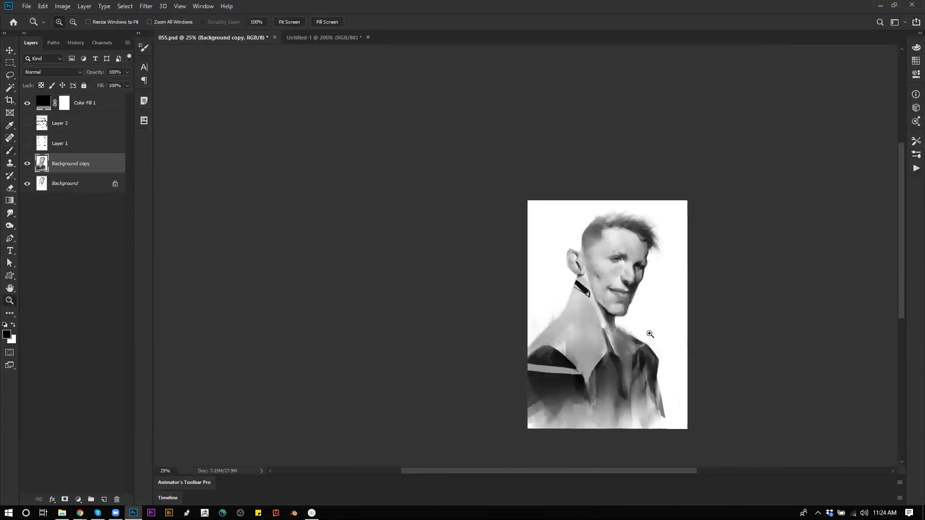
- Compare the portrait in both flip directions, then deepen the shadow beside the far eye with black, starting at 9 px
{"action": "key", "text": "ctrl+shift+h"}
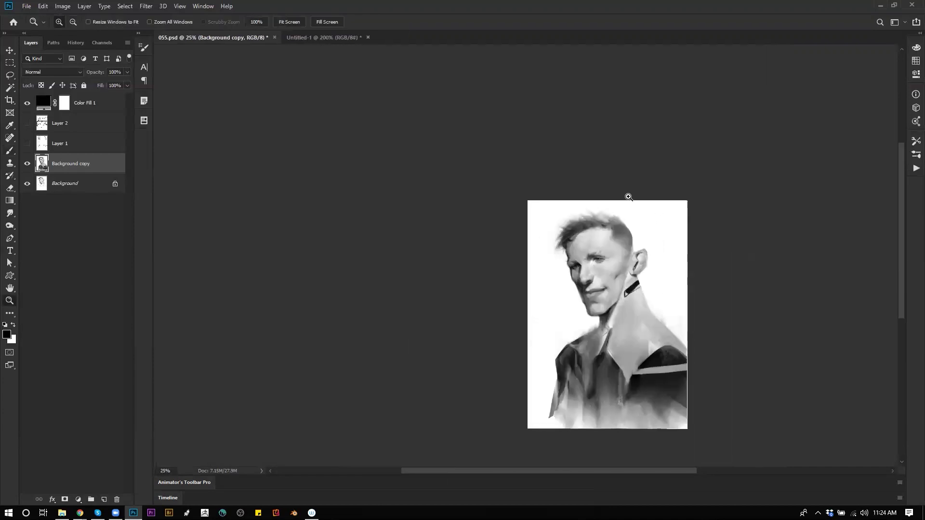
{"action": "left_click", "coordinate": [611, 285]}
{"action": "left_click", "coordinate": [621, 279]}
{"action": "key", "text": "ctrl+alt+h"}
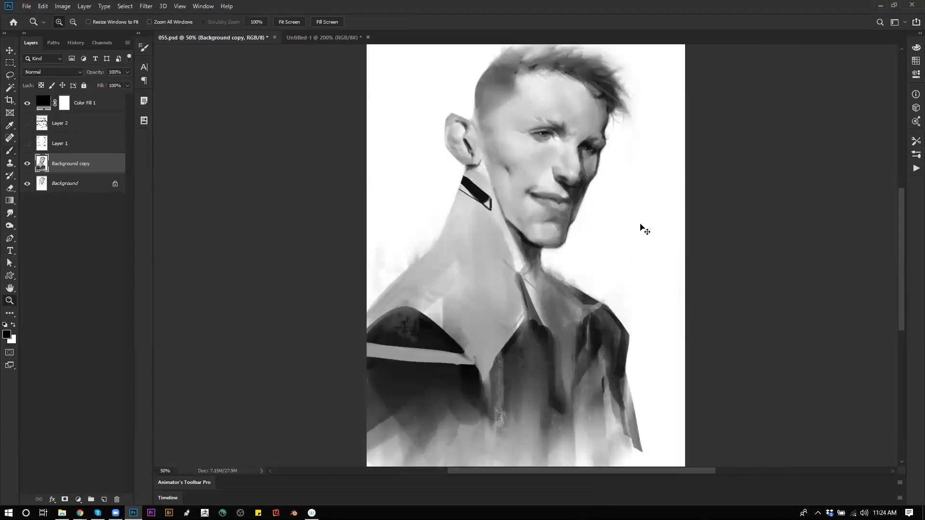
{"action": "key", "text": "ctrl+shift+h"}
{"action": "key", "text": "b"}
{"action": "key", "text": "bracketleft"}
{"action": "key", "text": "bracketleft"}
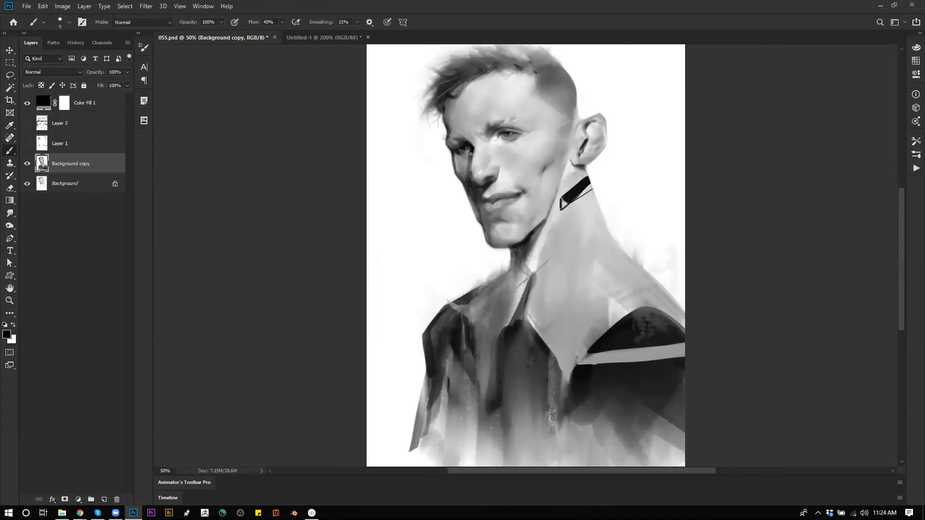
{"action": "key", "text": "bracketright"}
{"action": "key", "text": "bracketright"}
{"action": "key", "text": "bracketright"}
{"action": "key", "text": "bracketright"}
{"action": "key", "text": "bracketleft"}
- Refine the shadow at the far mouth corner with a sampled tone and black, using a brush of at most 15 px
{"action": "key", "text": "ctrl+equal"}
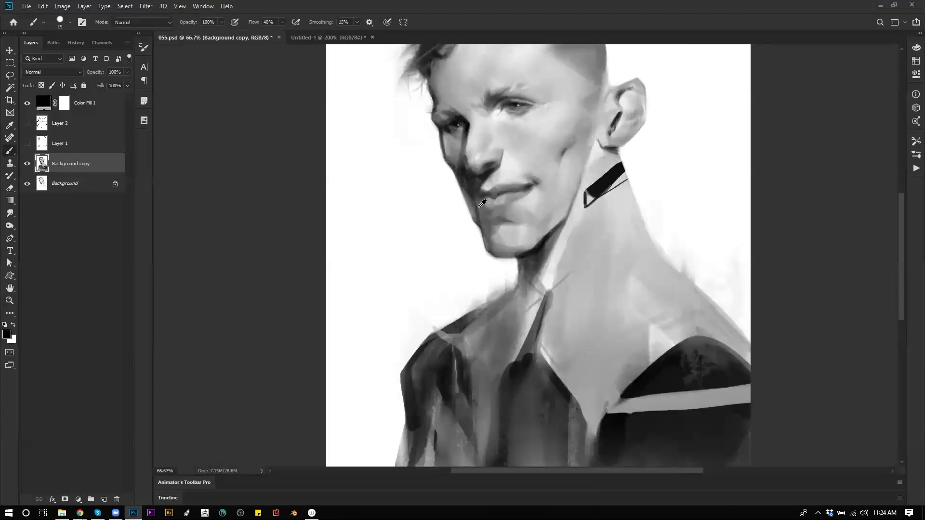
{"action": "left_click", "coordinate": [474, 205], "text": "alt"}
{"action": "key", "text": "bracketleft"}
{"action": "key", "text": "d"}
{"action": "key", "text": "z"}
{"action": "left_click", "coordinate": [510, 246], "text": "alt"}
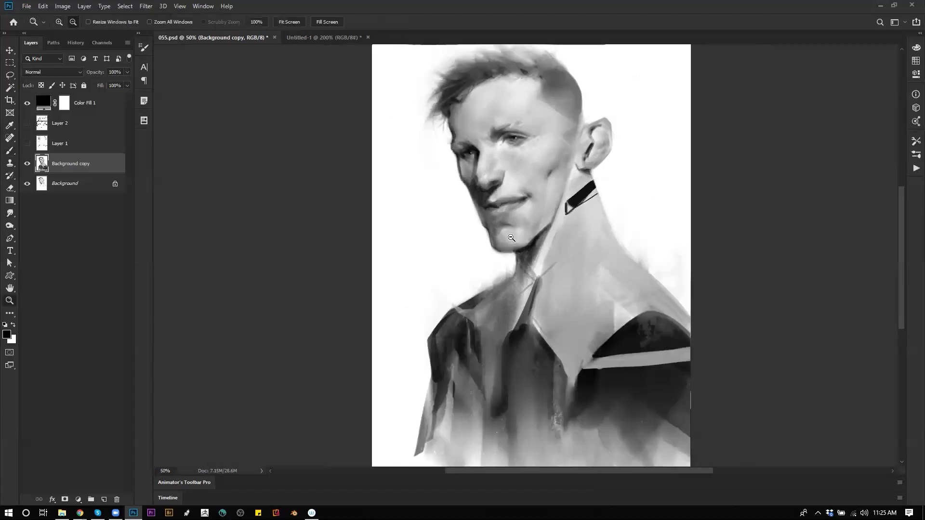
{"action": "left_click", "coordinate": [513, 252], "text": "alt"}
- Flip the canvas and paint a fine white line across the temple from the top of the ear
{"action": "key", "text": "ctrl+shift+h"}
{"action": "key", "text": "z"}
{"action": "left_click", "coordinate": [535, 229]}
{"action": "left_click", "coordinate": [534, 229]}
{"action": "key", "text": "b"}
{"action": "key", "text": "x"}
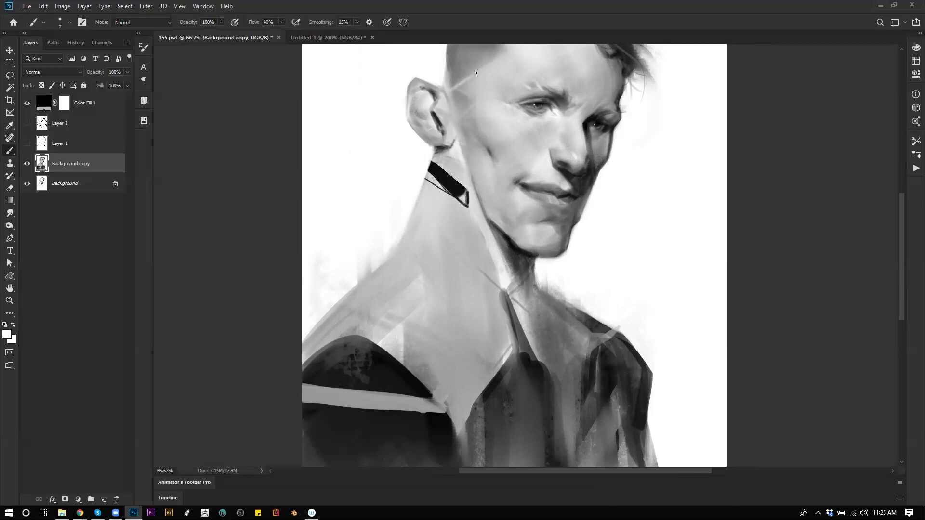
{"action": "left_click", "coordinate": [545, 148], "text": "ctrl+alt"}
{"action": "left_click", "coordinate": [545, 147], "text": "ctrl+alt"}
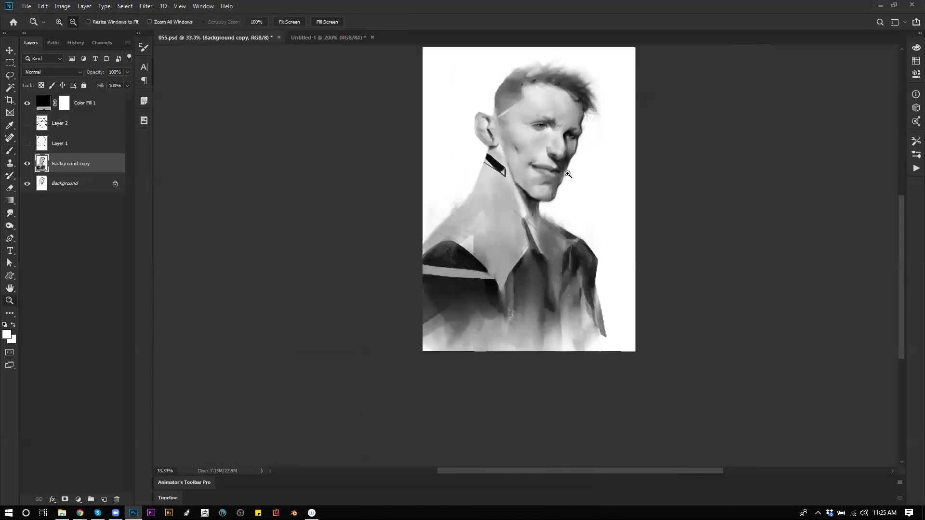
- Flip the canvas, add light strokes on the cheek in front of the ear and smudge them at 25% strength
{"action": "key", "text": "F2"}
{"action": "left_click", "coordinate": [549, 138], "text": "ctrl"}
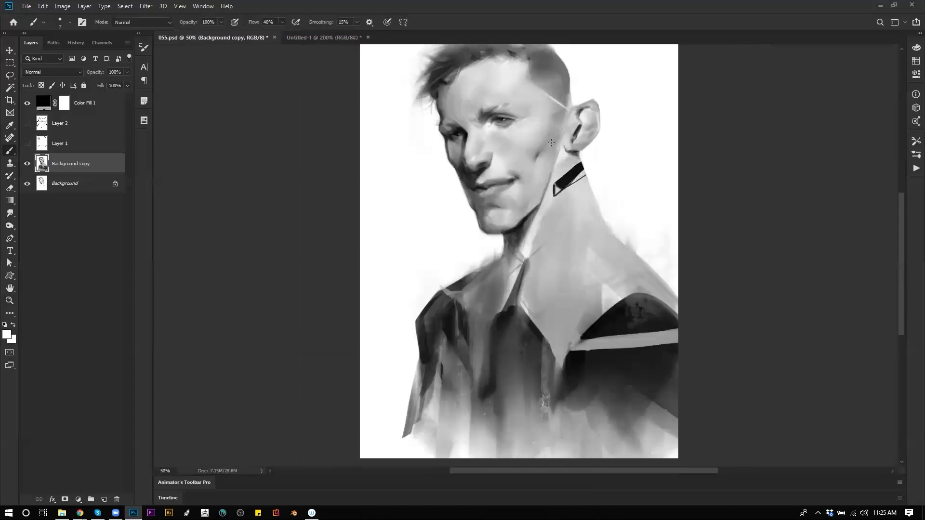
{"action": "left_click", "coordinate": [542, 113], "text": "alt"}
{"action": "key", "text": "r"}
{"action": "left_click_drag", "start_coordinate": [559, 133], "coordinate": [554, 140]}
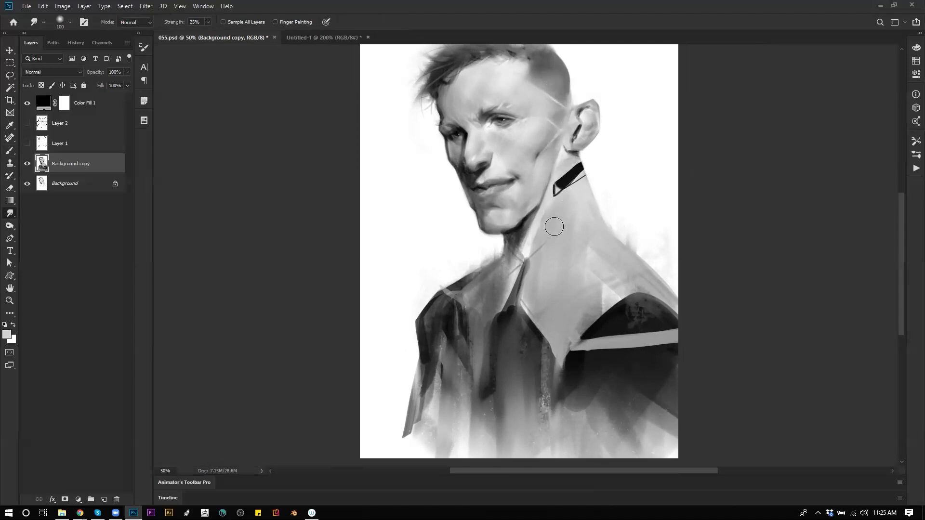
- Touch up the junction between the ear's top and the head with sampled white, adjusting the brush size
{"action": "key", "text": "b"}
{"action": "left_click", "coordinate": [577, 95], "text": "alt"}
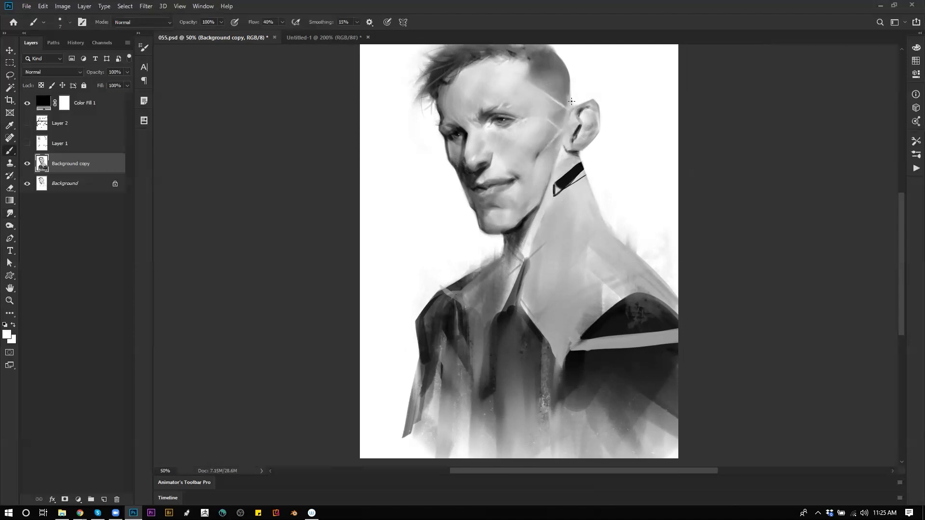
{"action": "key", "text": "bracketright"}
{"action": "key", "text": "bracketright"}
{"action": "key", "text": "bracketright"}
{"action": "key", "text": "bracketright"}
{"action": "key", "text": "bracketleft"}
{"action": "key", "text": "bracketleft"}
- Flip the canvas, undo a trial white stroke on the far cheek's edge and smudge that edge at 25% strength
{"action": "key", "text": "ctrl+shift+h"}
{"action": "key", "text": "bracketleft"}
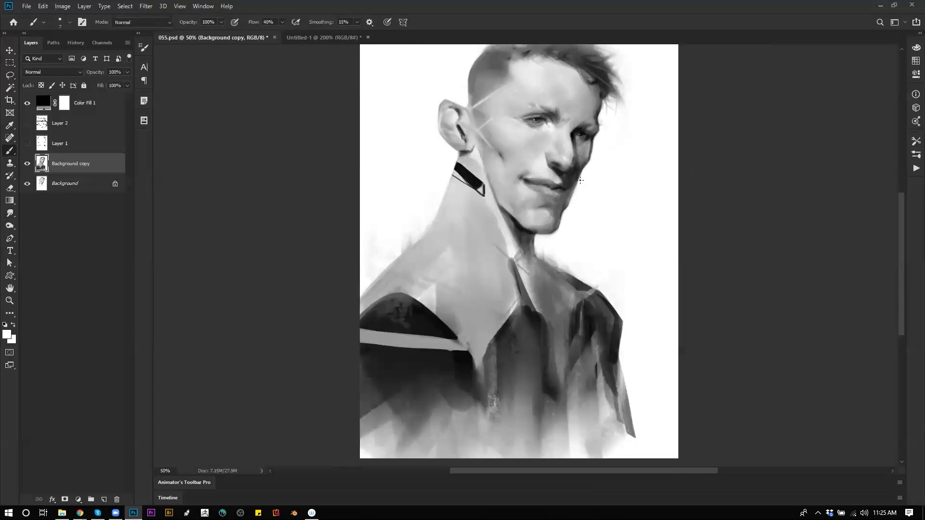
{"action": "left_click_drag", "start_coordinate": [581, 175], "coordinate": [595, 148]}
{"action": "key", "text": "ctrl+z"}
{"action": "key", "text": "r"}
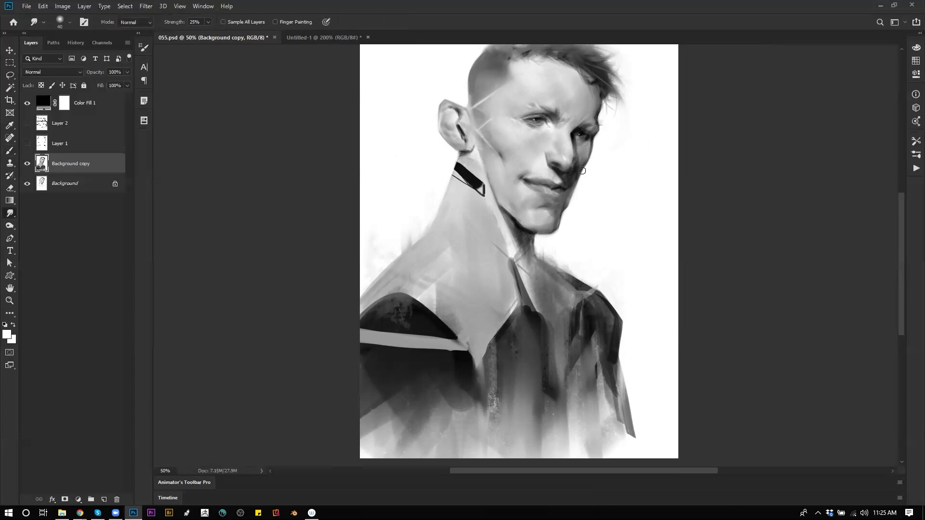
- Blend the far cheek beside the nose with the Mixer Brush at 10 px and the Smudge tool at 25% strength
{"action": "key", "text": "b"}
{"action": "key", "text": "shift+b"}
{"action": "key", "text": "shift+b"}
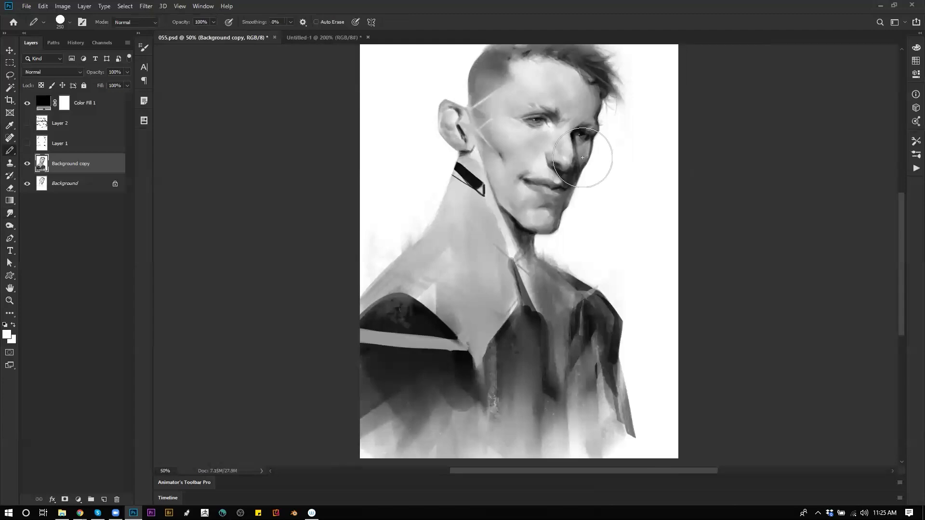
{"action": "key", "text": "shift+b"}
{"action": "key", "text": "bracketleft"}
{"action": "key", "text": "bracketleft"}
{"action": "key", "text": "bracketleft"}
{"action": "key", "text": "bracketleft"}
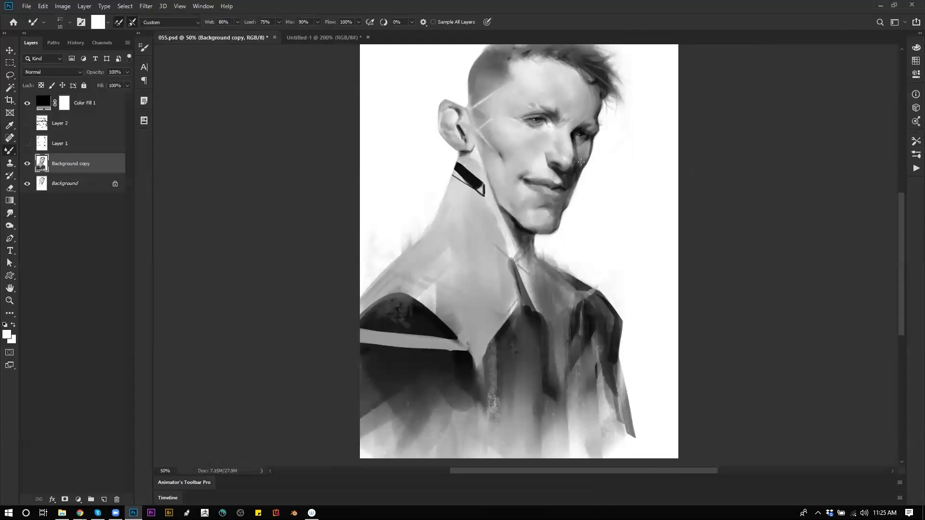
{"action": "key", "text": "r"}
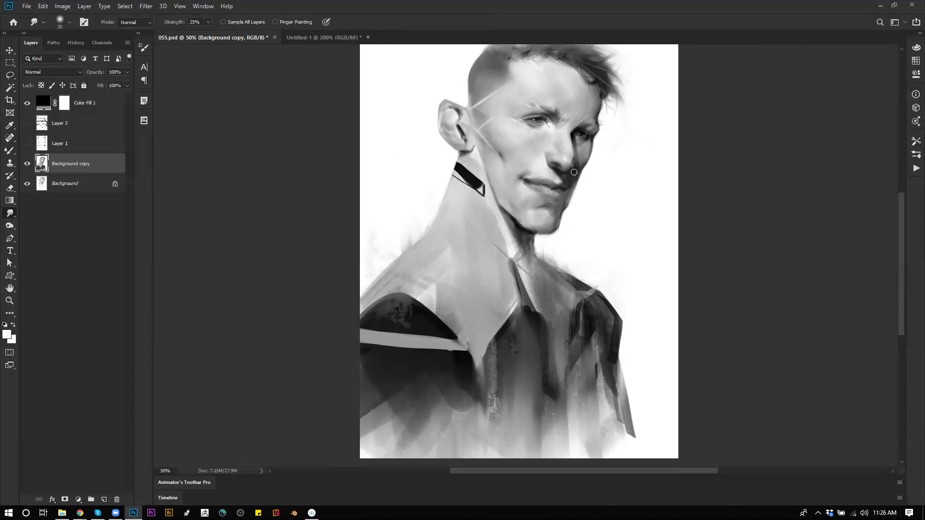
- Flip the canvas and brighten the nose bridge with the regular white brush, starting at 7 px and enlarging it
{"action": "key", "text": "z"}
{"action": "left_click", "coordinate": [568, 237], "text": "alt"}
{"action": "key", "text": "ctrl+shift+h"}
{"action": "left_click", "coordinate": [545, 216]}
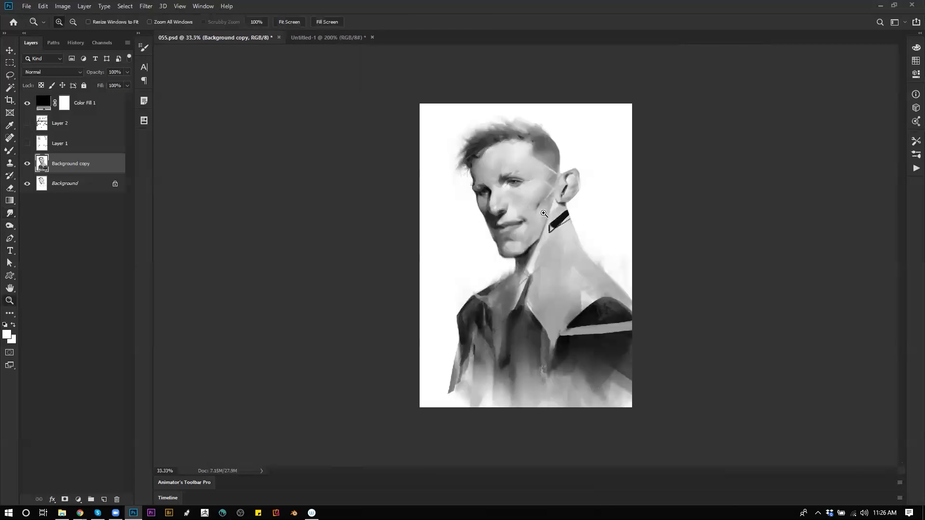
{"action": "left_click", "coordinate": [544, 222]}
{"action": "left_click", "coordinate": [544, 222]}
{"action": "key", "text": "b"}
{"action": "key", "text": "shift+b"}
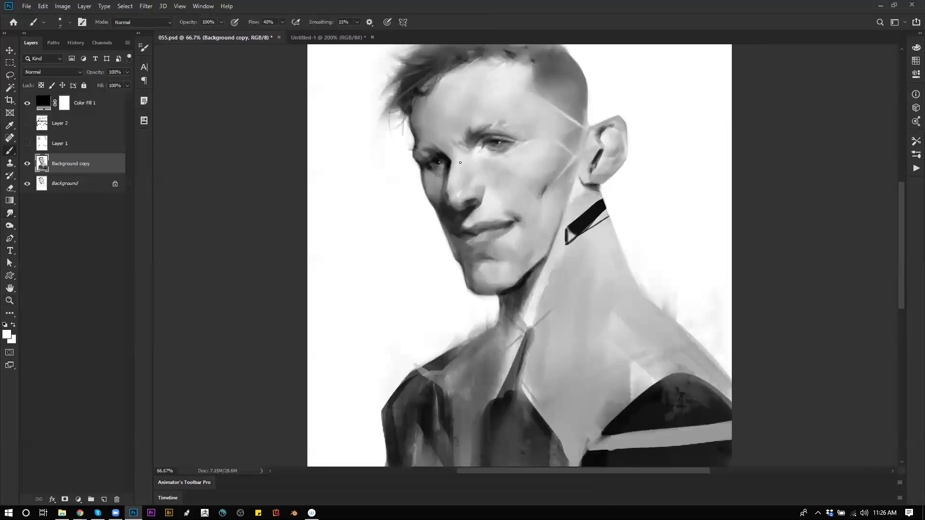
{"action": "key", "text": "bracketright"}
{"action": "key", "text": "bracketright"}
{"action": "key", "text": "bracketright"}
{"action": "key", "text": "bracketright"}
{"action": "key", "text": "bracketright"}
- Darken the shadow edge along the nose bridge beside the far eye with a reduced black brush
{"action": "key", "text": "d"}
{"action": "key", "text": "bracketleft"}
{"action": "key", "text": "bracketleft"}
{"action": "key", "text": "bracketleft"}
{"action": "key", "text": "bracketleft"}
{"action": "key", "text": "bracketleft"}
{"action": "key", "text": "bracketleft"}
{"action": "key", "text": "z"}
{"action": "left_click", "coordinate": [466, 192], "text": "alt"}
{"action": "left_click", "coordinate": [460, 193], "text": "alt"}
- Flip the canvas and shade the far brow softly with black, enlarging the brush to 25 px
{"action": "key", "text": "ctrl+shift+h"}
{"action": "left_click", "coordinate": [548, 181]}
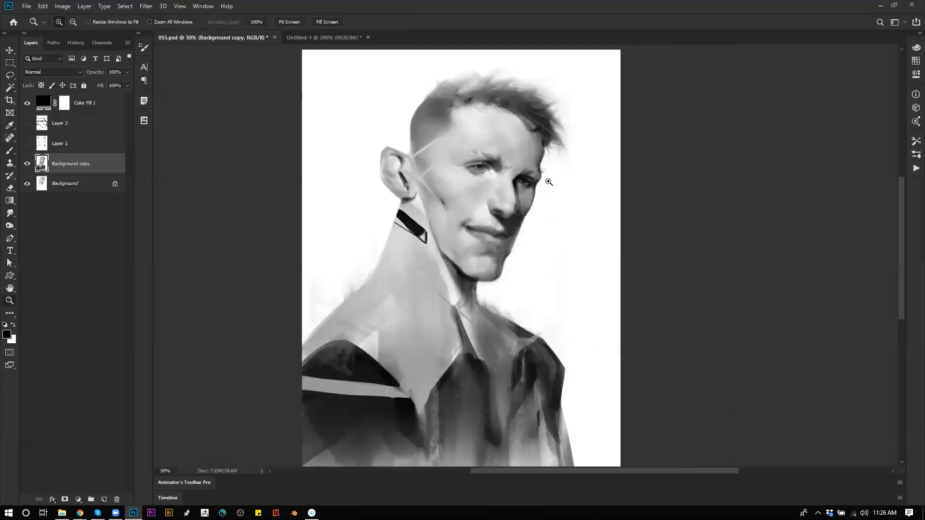
{"action": "left_click", "coordinate": [549, 182]}
{"action": "key", "text": "b"}
{"action": "key", "text": "bracketright"}
{"action": "key", "text": "bracketright"}
{"action": "key", "text": "bracketright"}
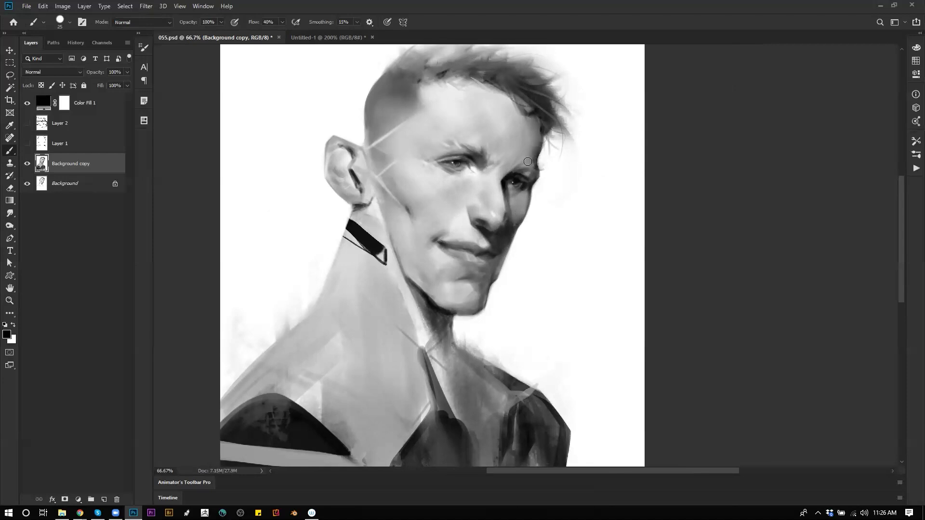
- Flip the canvas horizontally and check the portrait's proportions at a reduced view
{"action": "key", "text": "z"}
{"action": "left_click", "coordinate": [536, 228], "text": "alt"}
{"action": "left_click", "coordinate": [536, 228], "text": "alt"}
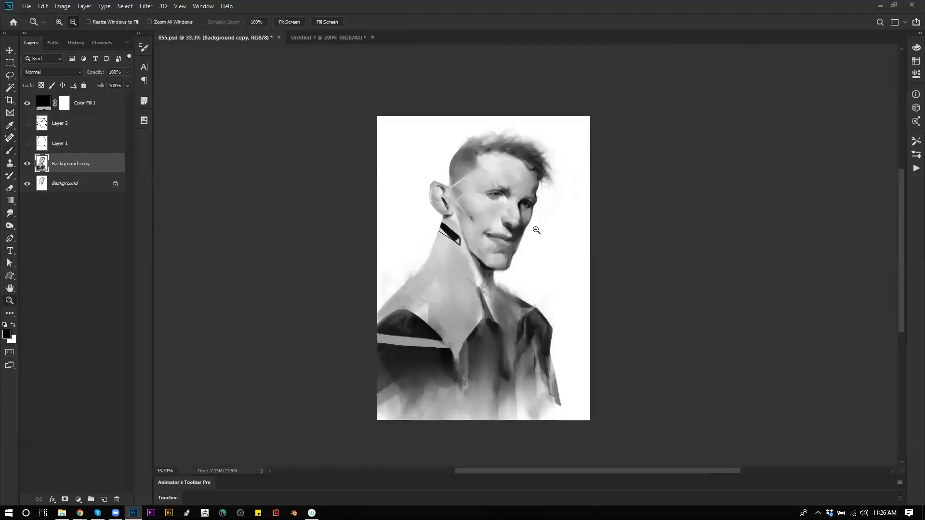
{"action": "left_click", "coordinate": [535, 229], "text": "alt"}
{"action": "key", "text": "ctrl+shift+h"}
{"action": "left_click", "coordinate": [512, 241]}
{"action": "left_click", "coordinate": [522, 257]}
{"action": "key", "text": "b"}
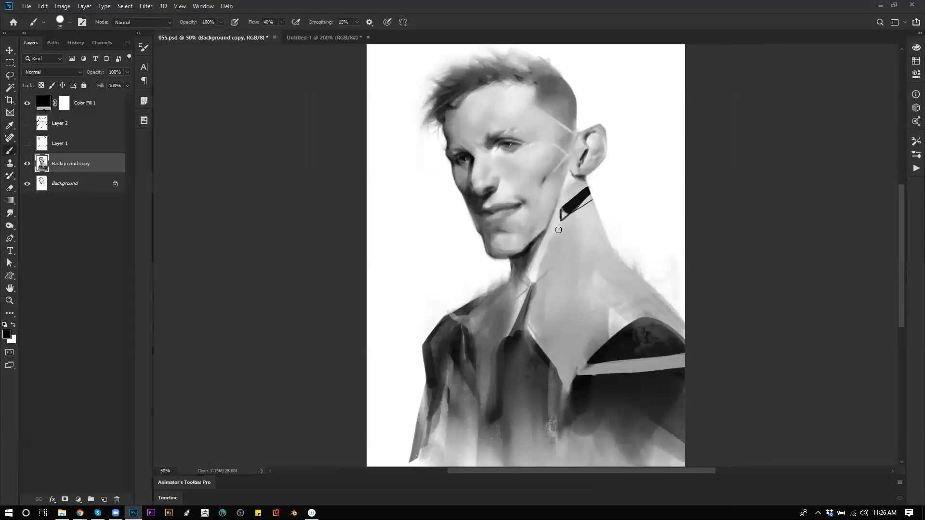
- Touch up the front of the neck and the near cheek with a smaller brush in greys sampled from the painting
{"action": "key", "text": "bracketleft"}
{"action": "key", "text": "bracketleft"}
{"action": "key", "text": "bracketleft"}
{"action": "key", "text": "bracketleft"}
{"action": "key", "text": "bracketleft"}
{"action": "key", "text": "bracketleft"}
{"action": "left_click", "coordinate": [535, 279], "text": "alt"}
{"action": "left_click", "coordinate": [555, 175], "text": "alt"}
- Soften the near temple and hairline with a 50 px brush in dark grey sampled from the hair
{"action": "key", "text": "bracketright"}
{"action": "key", "text": "bracketright"}
{"action": "key", "text": "bracketright"}
{"action": "key", "text": "bracketright"}
{"action": "key", "text": "bracketright"}
{"action": "key", "text": "bracketleft"}
{"action": "left_click", "coordinate": [542, 89], "text": "alt"}
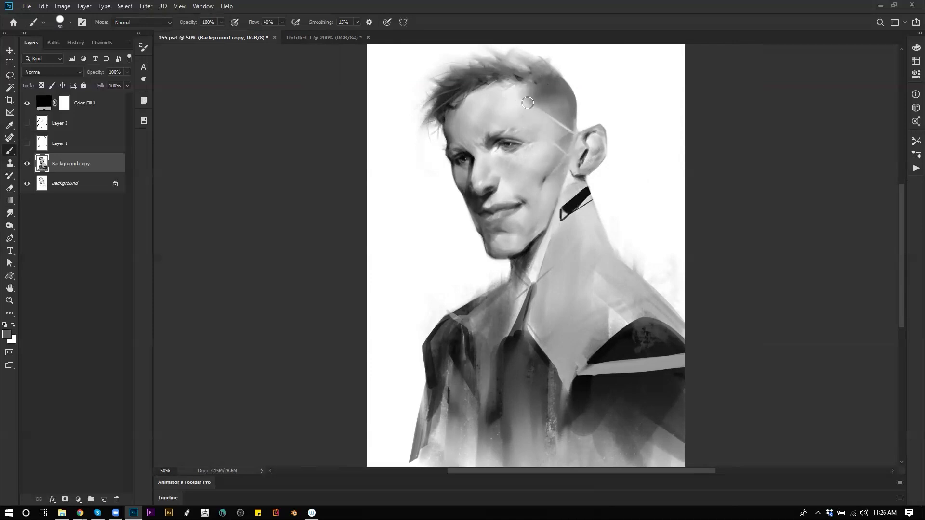
- Flip the canvas and shade the shaved hair above the near ear with dark strokes, starting at 80 px and reducing to 45 px
{"action": "key", "text": "ctrl+shift+h"}
{"action": "left_click", "coordinate": [493, 92], "text": "alt"}
{"action": "key", "text": "bracketright"}
{"action": "key", "text": "bracketright"}
{"action": "key", "text": "bracketright"}
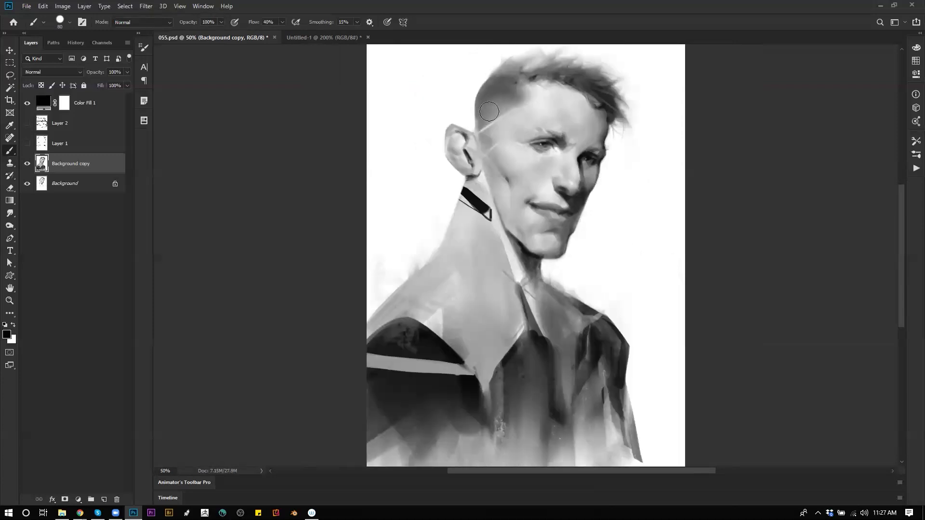
{"action": "left_click_drag", "start_coordinate": [508, 102], "coordinate": [520, 104]}
{"action": "key", "text": "bracketleft"}
{"action": "key", "text": "bracketleft"}
{"action": "key", "text": "bracketleft"}
{"action": "key", "text": "bracketleft"}
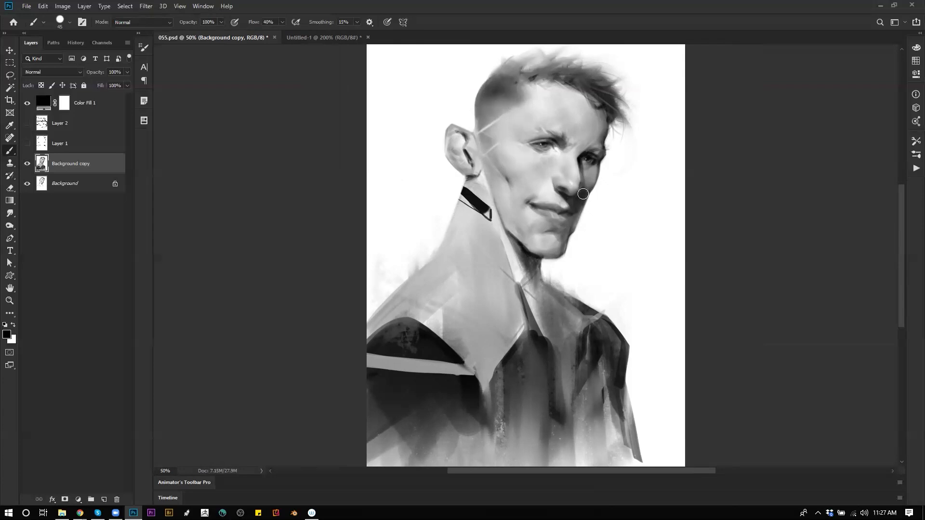
- Paint along the neck below the jaw with a 35 px brush in mid-greys sampled from the neck
{"action": "key", "text": "bracketleft"}
{"action": "left_click", "coordinate": [505, 211], "text": "alt"}
{"action": "left_click", "coordinate": [494, 207], "text": "alt"}
{"action": "left_click", "coordinate": [503, 217], "text": "alt"}
{"action": "key", "text": "bracketright"}
{"action": "left_click_drag", "start_coordinate": [502, 208], "coordinate": [523, 239]}
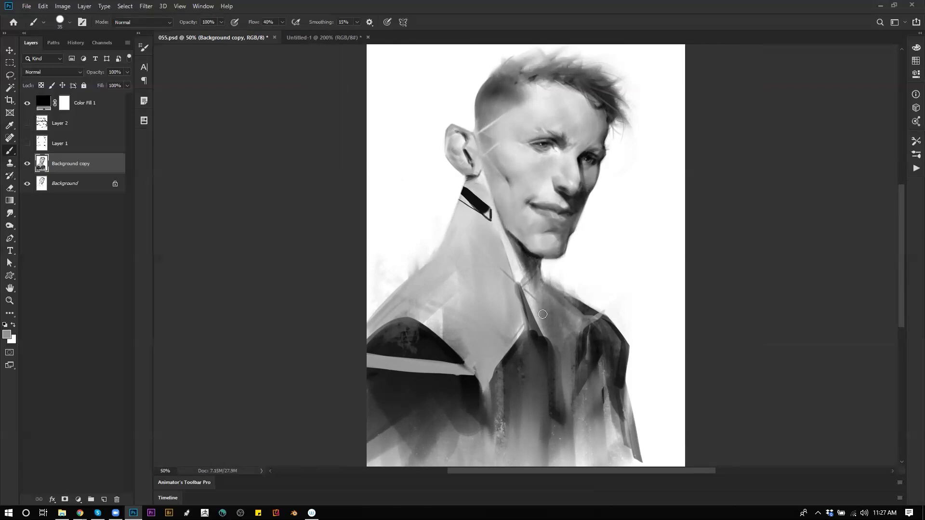
{"action": "left_click", "coordinate": [512, 324], "text": "alt"}
- Smudge the dark jacket front just below the collar at 25% strength
{"action": "key", "text": "r"}
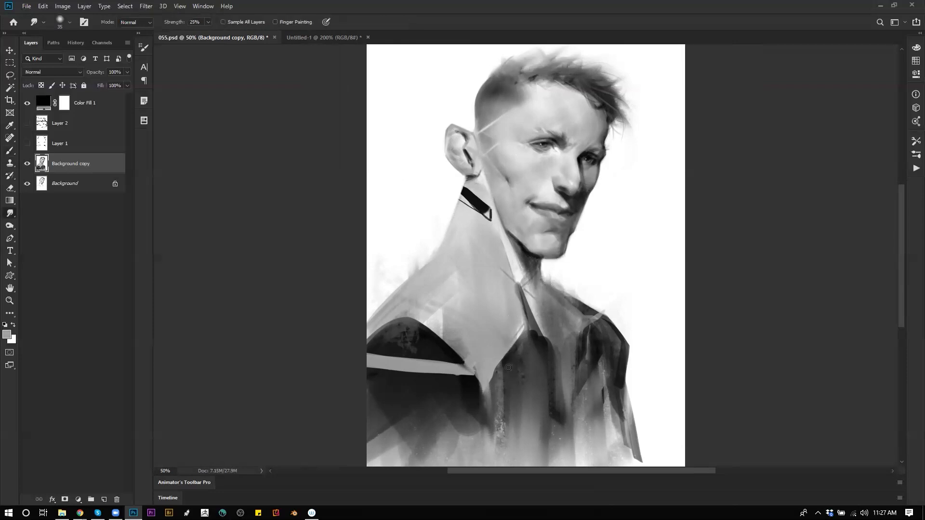
{"action": "key", "text": "b"}
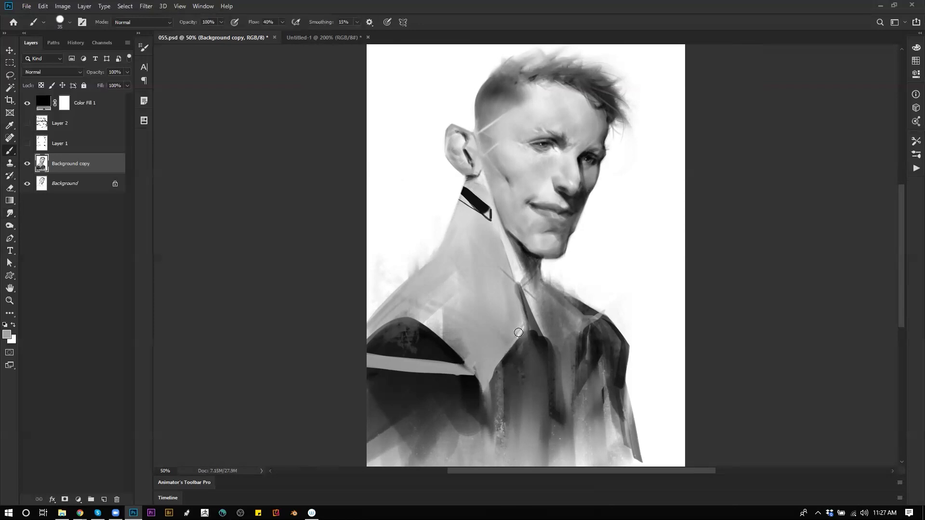
{"action": "key", "text": "r"}
{"action": "key", "text": "shift+b"}
{"action": "key", "text": "b"}
{"action": "key", "text": "r"}
{"action": "left_click_drag", "start_coordinate": [508, 403], "coordinate": [519, 355]}
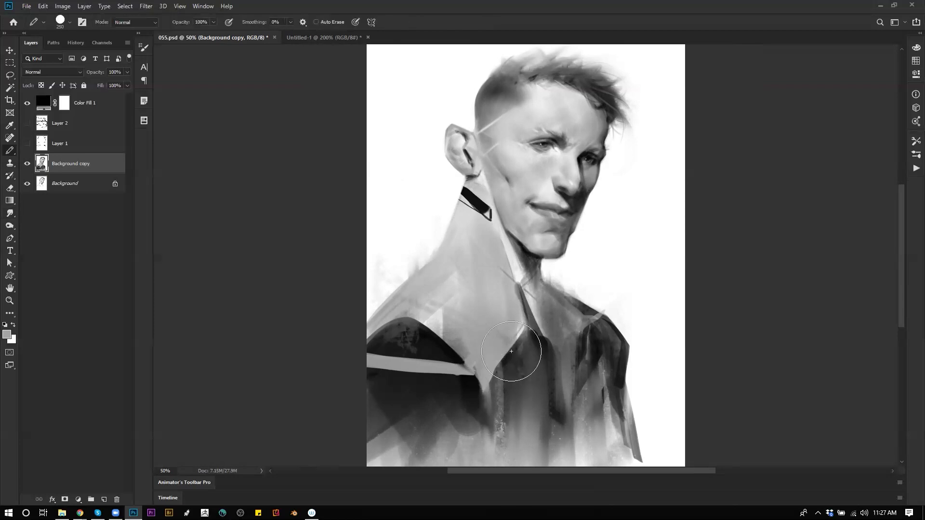
- Blend the dark jacket front with long vertical Mixer Brush strokes at 125 px
{"action": "key", "text": "shift+b"}
{"action": "key", "text": "bracketright"}
{"action": "key", "text": "bracketright"}
{"action": "key", "text": "bracketright"}
{"action": "key", "text": "bracketright"}
{"action": "key", "text": "bracketright"}
{"action": "key", "text": "bracketright"}
{"action": "key", "text": "bracketright"}
{"action": "key", "text": "bracketright"}
{"action": "key", "text": "bracketright"}
{"action": "key", "text": "bracketright"}
{"action": "key", "text": "bracketright"}
{"action": "key", "text": "bracketright"}
{"action": "key", "text": "bracketright"}
{"action": "left_click_drag", "start_coordinate": [509, 342], "coordinate": [505, 420]}
{"action": "left_click_drag", "start_coordinate": [553, 336], "coordinate": [548, 455]}
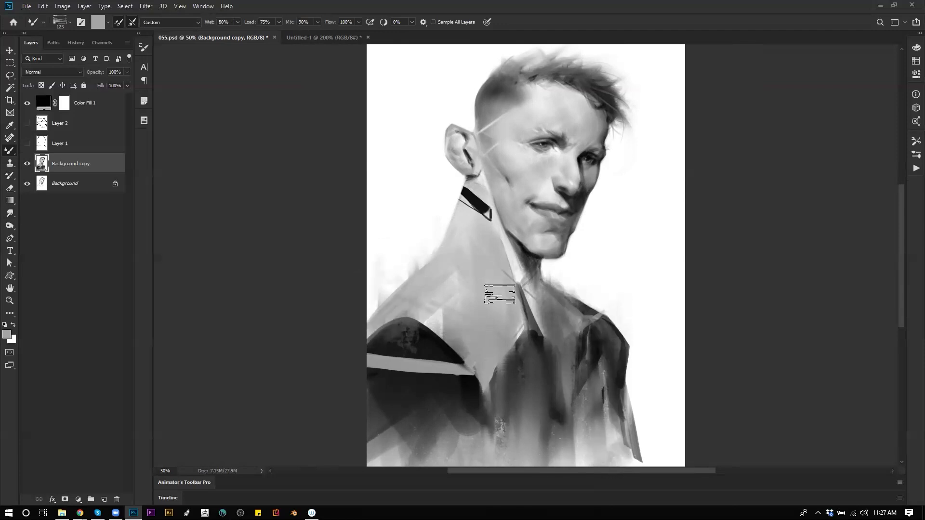
- Flip the canvas and blend around the near inner brow with the Mixer Brush at 35 px
{"action": "key", "text": "z"}
{"action": "left_click", "coordinate": [520, 339], "text": "alt"}
{"action": "left_click", "coordinate": [520, 340], "text": "alt"}
{"action": "key", "text": "ctrl+shift+h"}
{"action": "left_click", "coordinate": [533, 267]}
{"action": "left_click", "coordinate": [525, 218]}
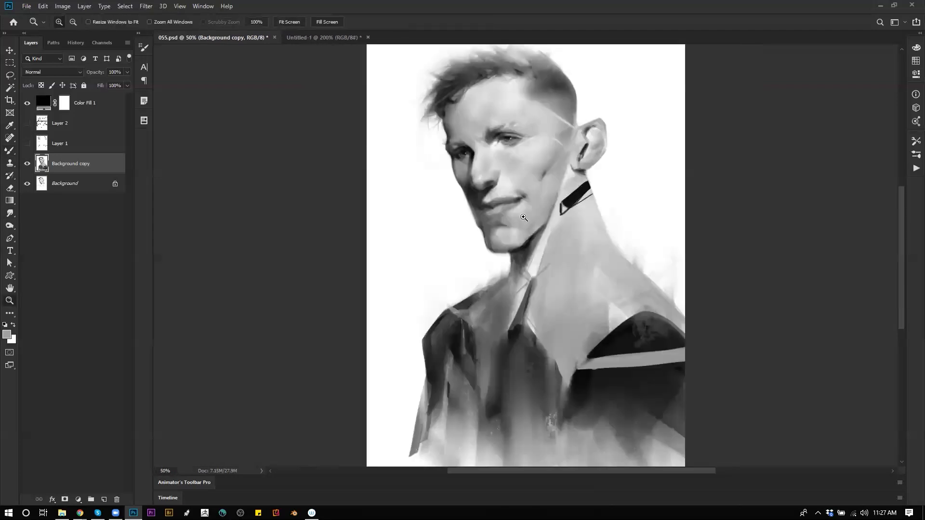
{"action": "key", "text": "b"}
{"action": "mouse_move", "coordinate": [491, 144]}
{"action": "left_mouse_down"}
{"action": "mouse_move", "coordinate": [485, 152]}
{"action": "mouse_move", "coordinate": [491, 144]}
{"action": "left_mouse_up"}
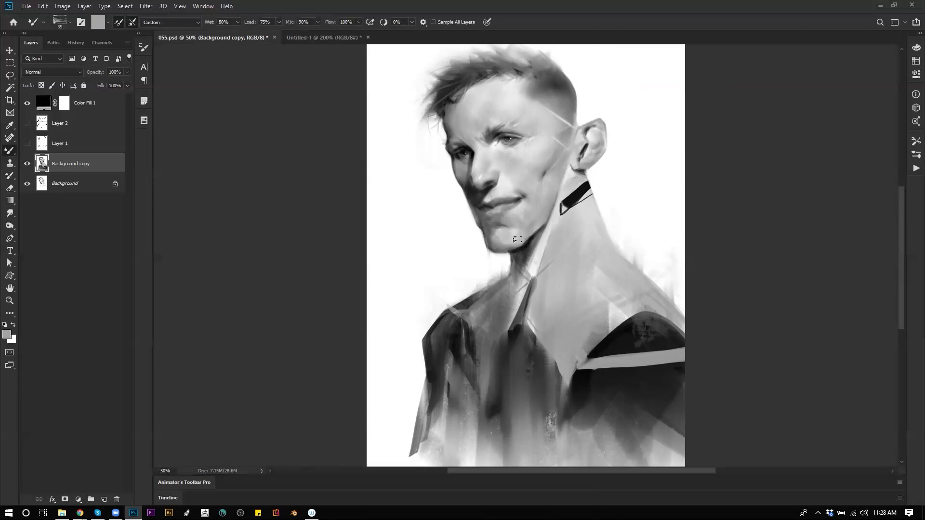
- Compare the mirrored views and blend the far shoulder and the area under the chin with the Mixer Brush at 40 px
{"action": "key", "text": "ctrl+shift+h"}
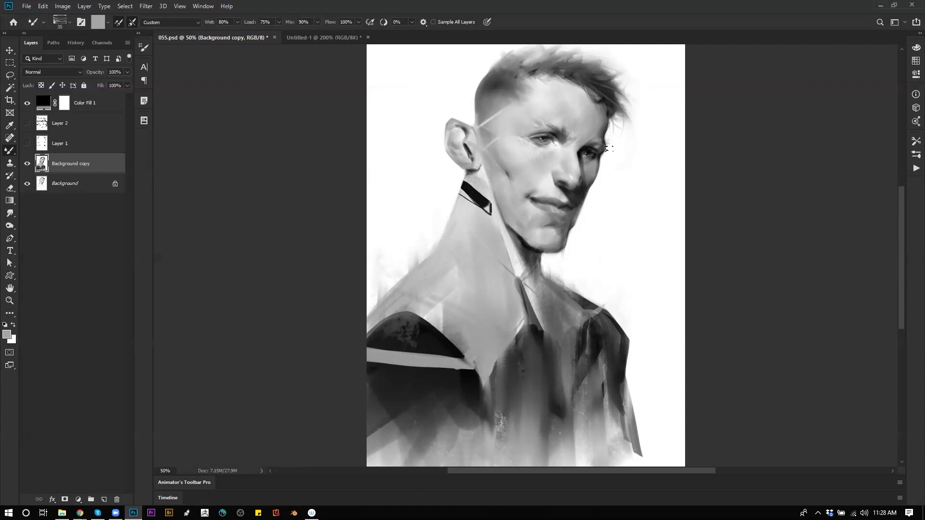
{"action": "key", "text": "ctrl+shift+h"}
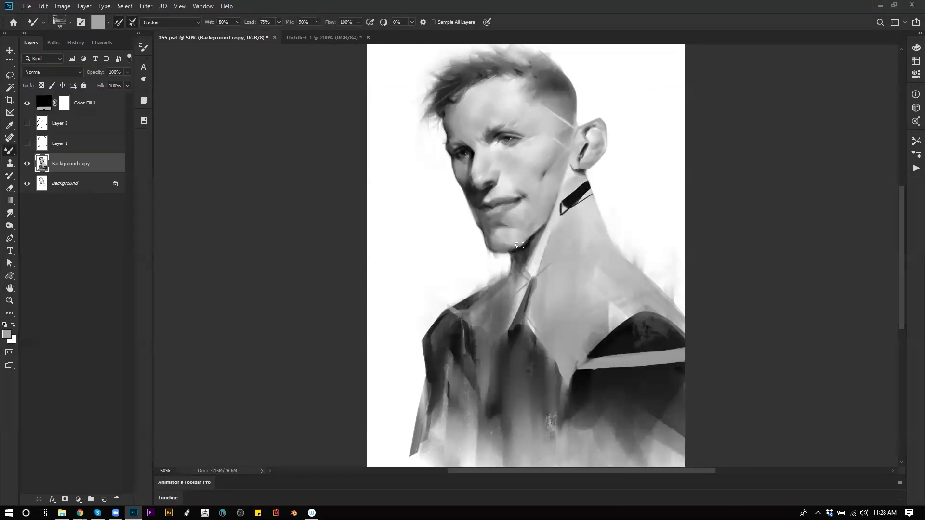
{"action": "key", "text": "bracketright"}
{"action": "left_click_drag", "start_coordinate": [465, 321], "coordinate": [471, 338]}
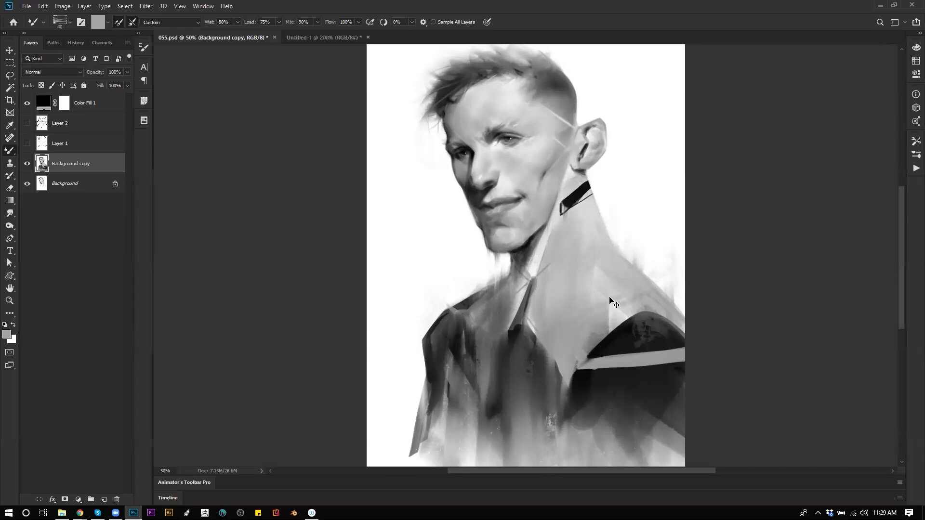
- Hide the interface panels and examine the whole portrait
{"action": "key", "text": "ctrl+shift+h"}
{"action": "key", "text": "h"}
{"action": "key", "text": "h"}
{"action": "key", "text": "h"}
{"action": "key", "text": "Tab"}
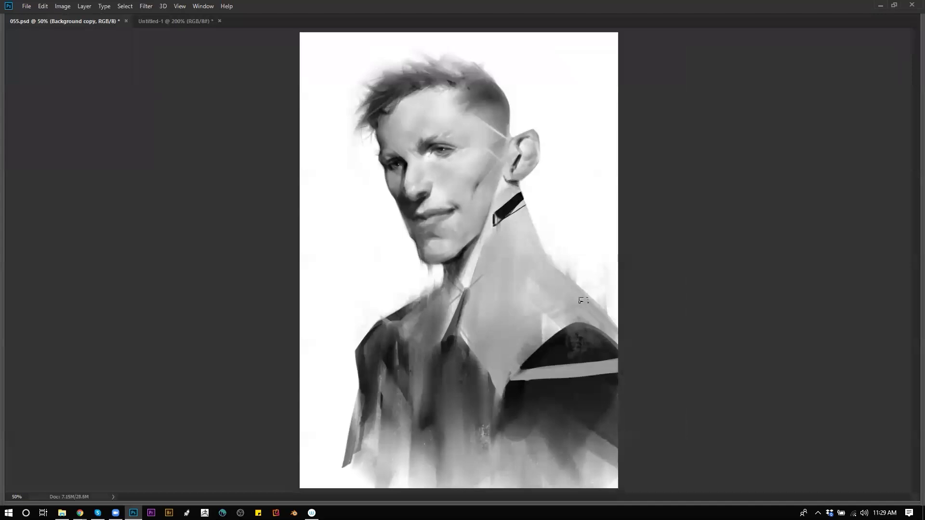
{"action": "key", "text": "Tab"}
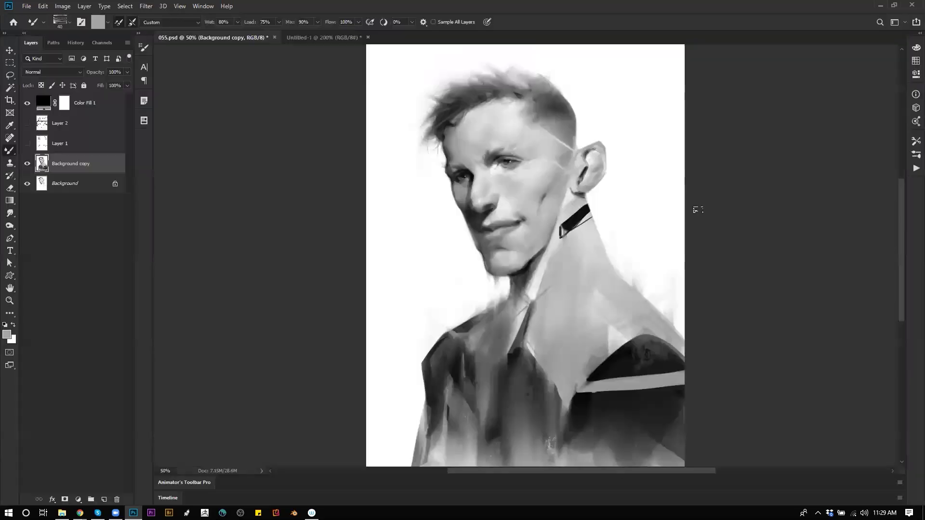
{"action": "key", "text": "Tab"}
- Switch to the 150 px textured brush from the STANDARD set with white as the paint colour
{"action": "right_click", "coordinate": [627, 230]}
{"action": "left_click", "coordinate": [768, 149]}
{"action": "key", "text": "Tab"}
{"action": "right_click", "coordinate": [583, 241]}
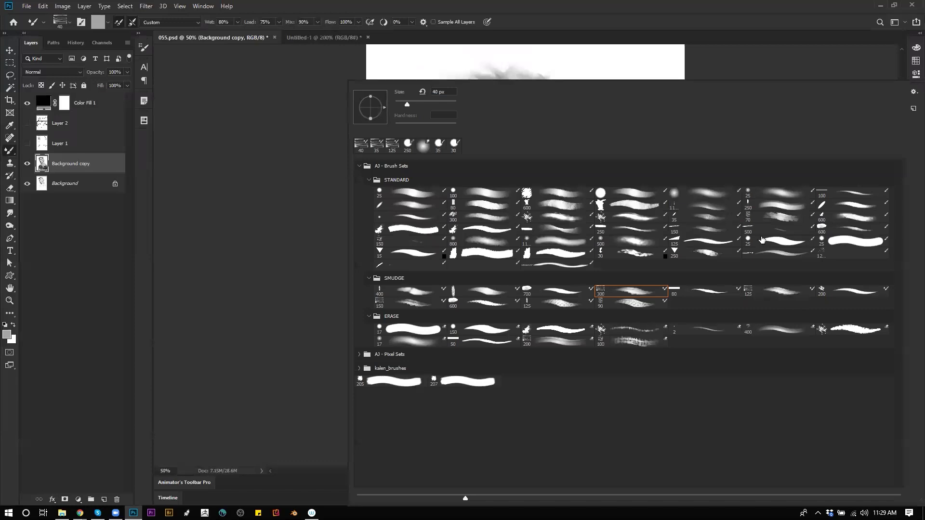
{"action": "left_click", "coordinate": [430, 241]}
{"action": "left_click", "coordinate": [263, 327]}
- Enlarge the textured brush to 250 px and break up the far sleeve's lower edge with white, undoing the last stroke
{"action": "left_click_drag", "start_coordinate": [475, 325], "coordinate": [446, 234]}
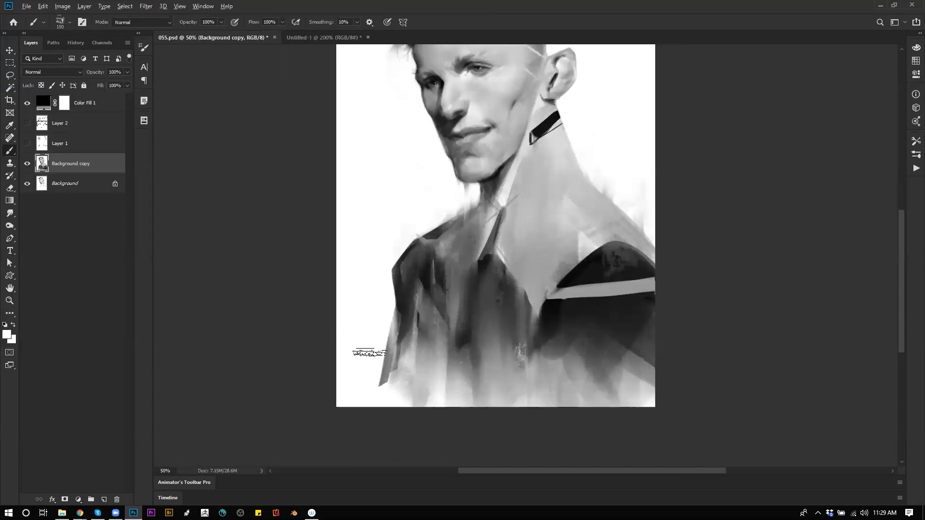
{"action": "key", "text": "bracketright"}
{"action": "key", "text": "bracketright"}
{"action": "key", "text": "bracketright"}
{"action": "left_click_drag", "start_coordinate": [429, 399], "coordinate": [427, 319]}
{"action": "key", "text": "ctrl+z"}
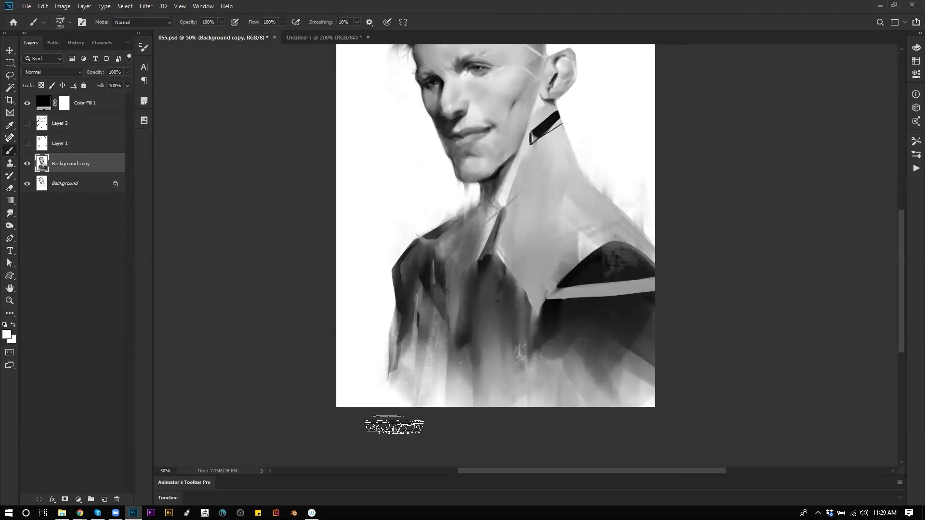
- Fade the bottom of the jacket with a 10% opacity gradient in light grey sampled from the lower edge
{"action": "key", "text": "g"}
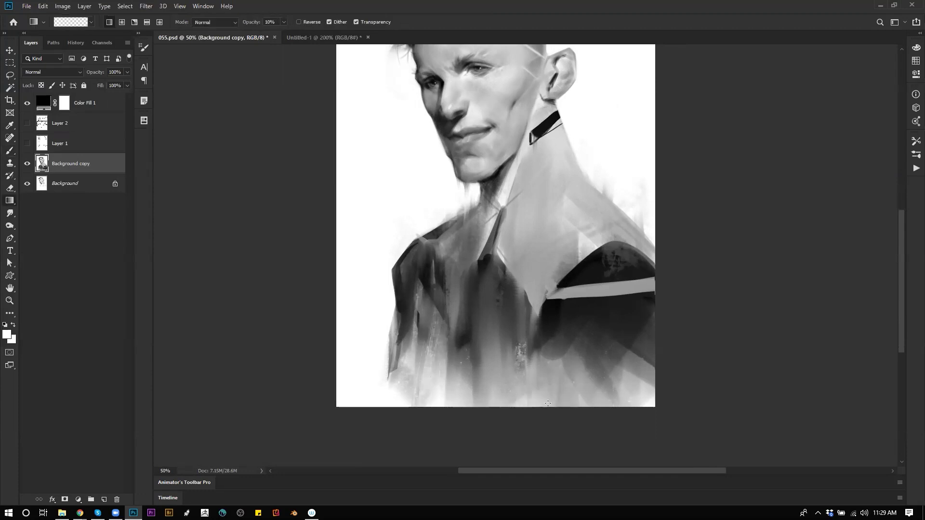
{"action": "left_click", "coordinate": [521, 404], "text": "alt"}
{"action": "left_click_drag", "start_coordinate": [524, 410], "coordinate": [529, 334]}
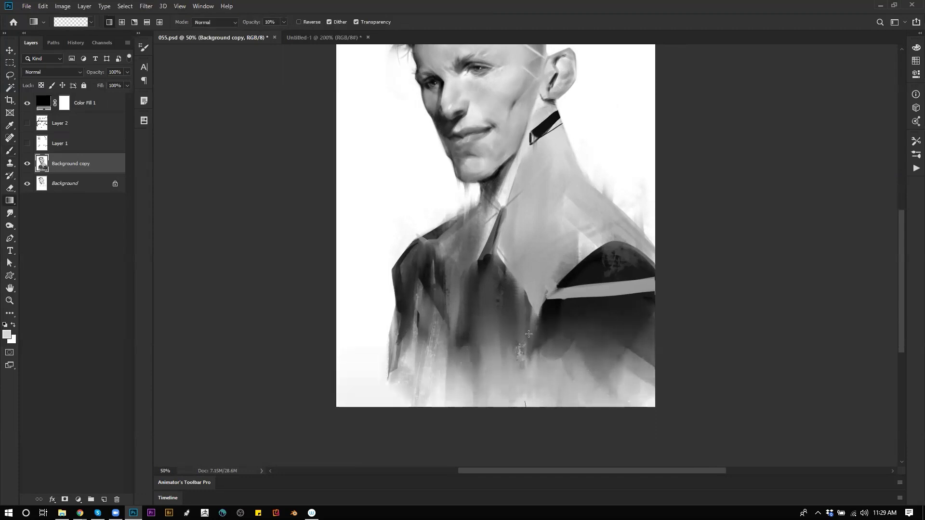
- Sweep light grey textured streaks diagonally across the dark near shoulder with the brush at 1400 px, replacing the first stroke
{"action": "key", "text": "b"}
{"action": "key", "text": "]"}
{"action": "left_click_drag", "start_coordinate": [603, 369], "coordinate": [626, 249]}
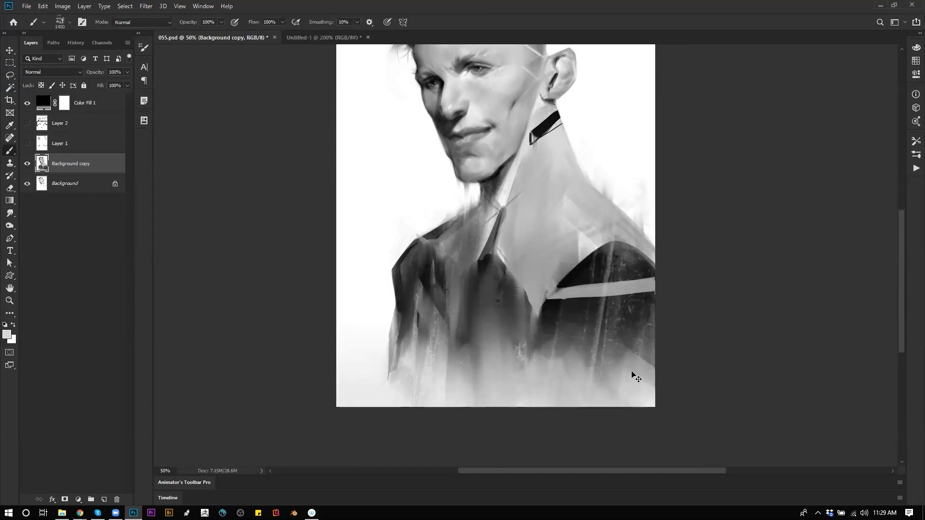
{"action": "key", "text": "ctrl+z"}
{"action": "left_click_drag", "start_coordinate": [597, 437], "coordinate": [692, 165]}
{"action": "left_click_drag", "start_coordinate": [597, 384], "coordinate": [697, 83]}
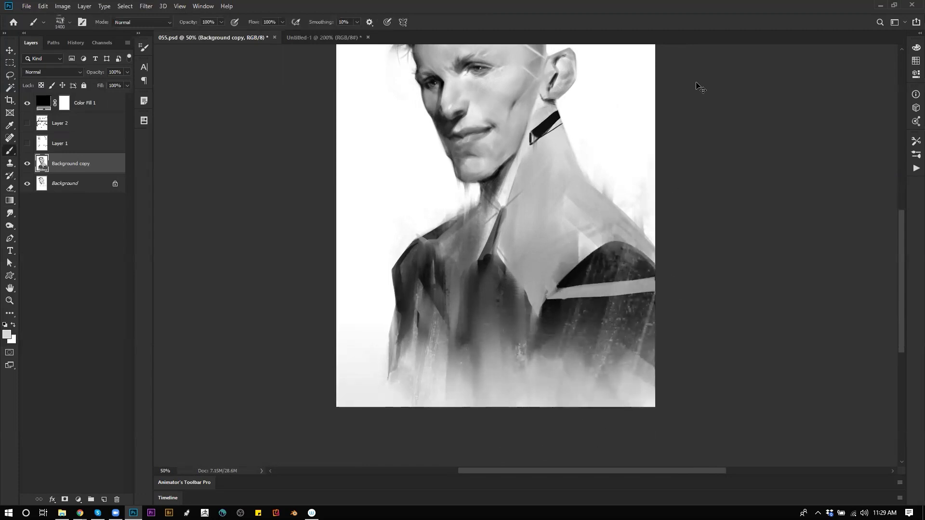
- Reduce the textured brush to 150 px and sample greys from the neck area and the chin
{"action": "left_click_drag", "start_coordinate": [609, 355], "coordinate": [618, 431]}
{"action": "left_click", "coordinate": [582, 313], "text": "alt"}
{"action": "key", "text": "["}
{"action": "key", "text": "bracketleft"}
{"action": "key", "text": "bracketleft"}
{"action": "key", "text": "bracketleft"}
{"action": "key", "text": "bracketleft"}
{"action": "key", "text": "bracketleft"}
{"action": "key", "text": "bracketleft"}
{"action": "key", "text": "bracketleft"}
{"action": "key", "text": "bracketleft"}
{"action": "key", "text": "bracketleft"}
{"action": "key", "text": "bracketleft"}
{"action": "key", "text": "bracketleft"}
{"action": "key", "text": "bracketleft"}
{"action": "key", "text": "bracketleft"}
{"action": "key", "text": "bracketleft"}
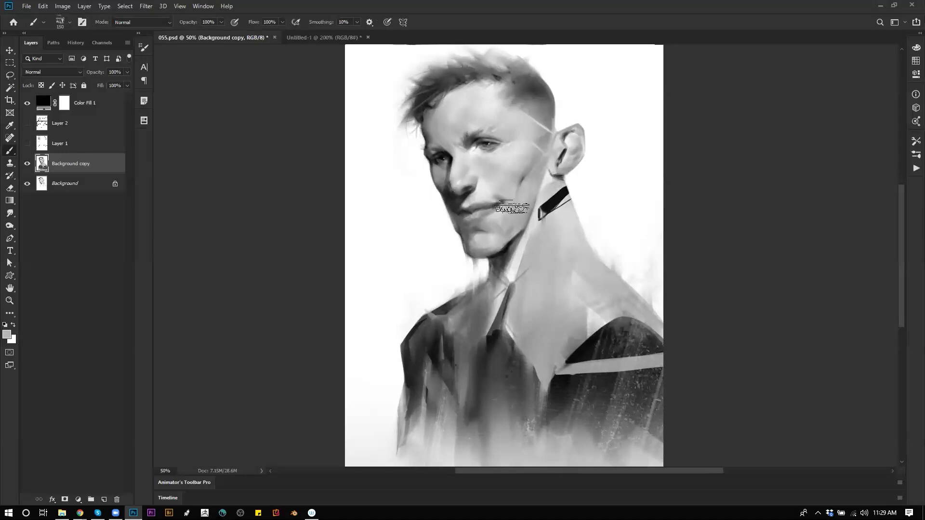
{"action": "left_click", "coordinate": [486, 253], "text": "alt"}
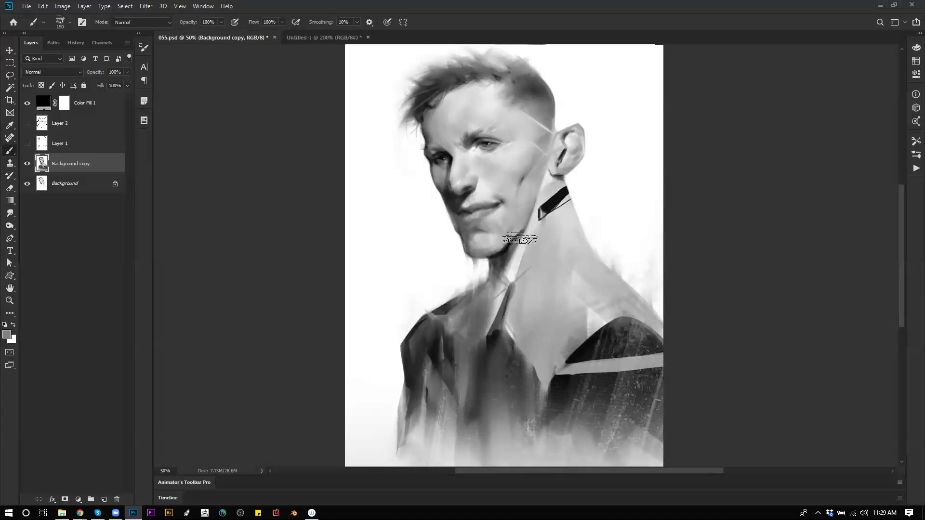
- Check the mirrored view and roughen the far shoulder and sleeve edges with alternating dark grey and white textured strokes
{"action": "key", "text": "ctrl+shift+h"}
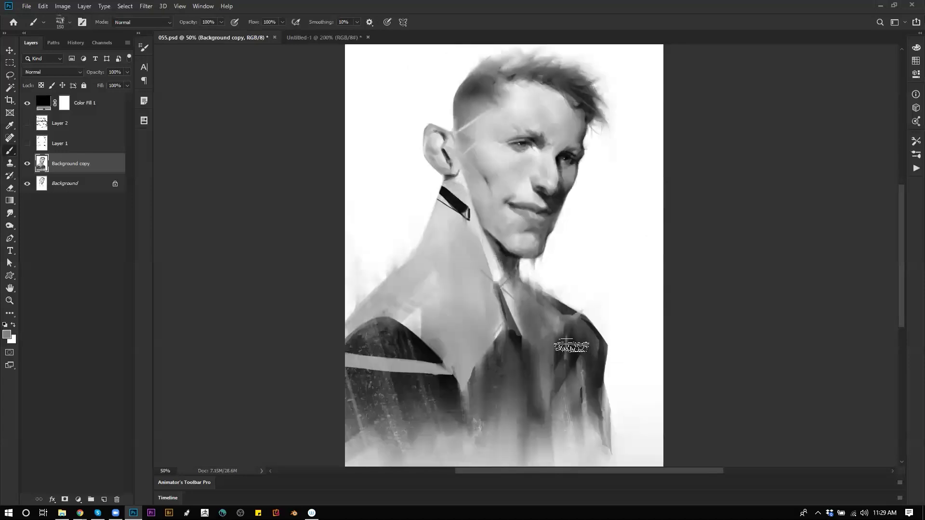
{"action": "key", "text": "ctrl+shift+h"}
{"action": "left_click", "coordinate": [422, 336], "text": "alt"}
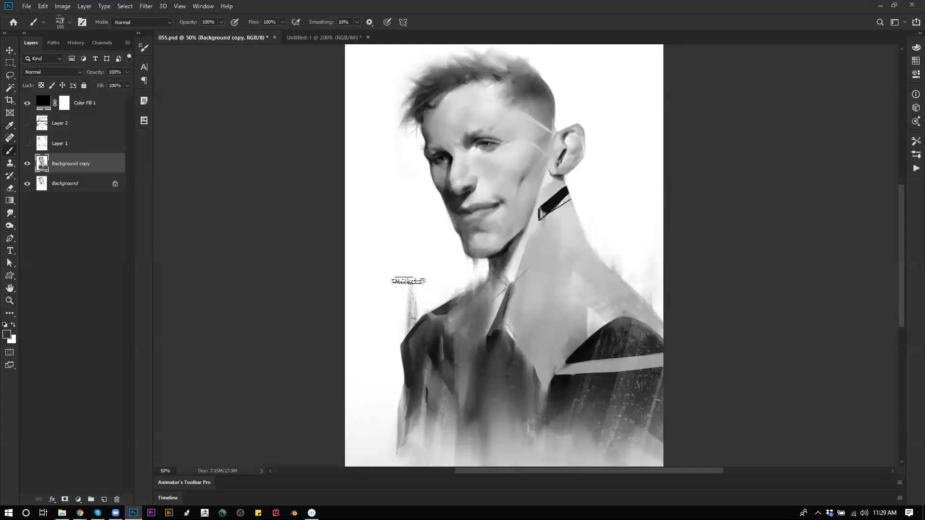
{"action": "key", "text": "x"}
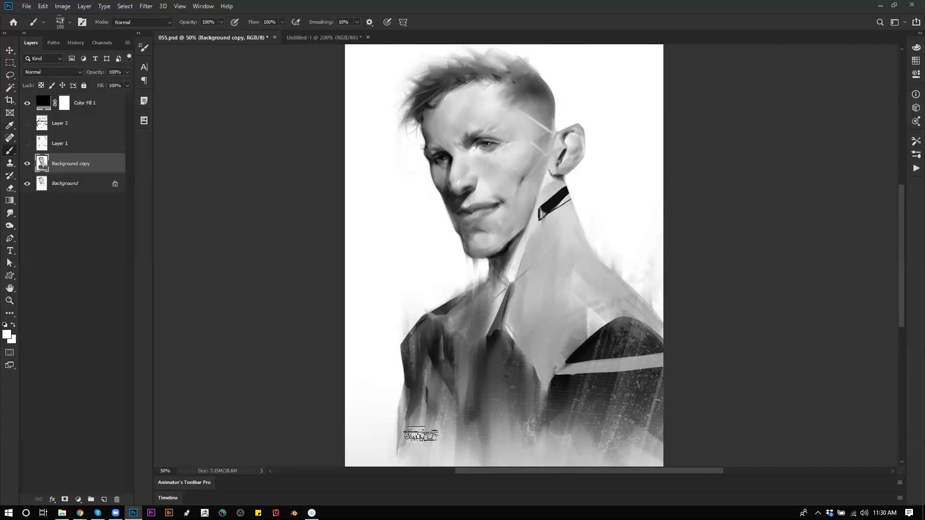
{"action": "key", "text": "x"}
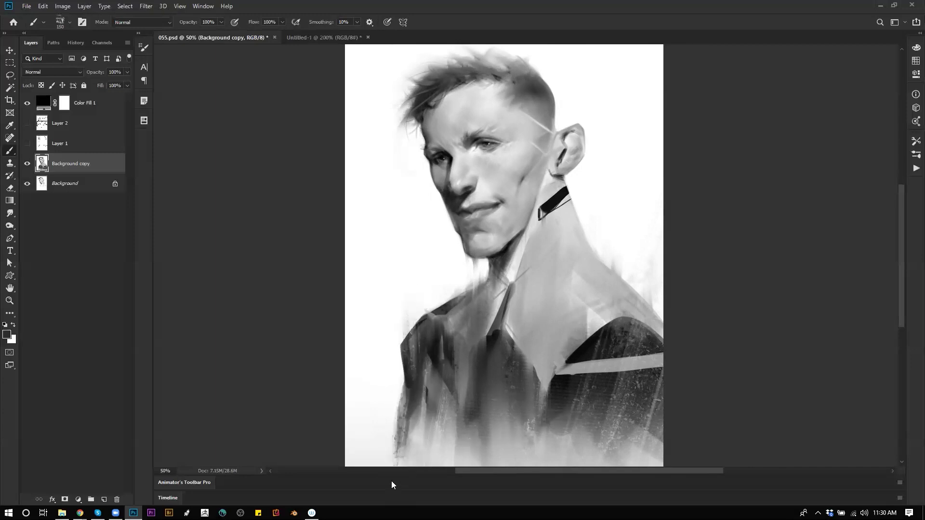
{"action": "key", "text": "x"}
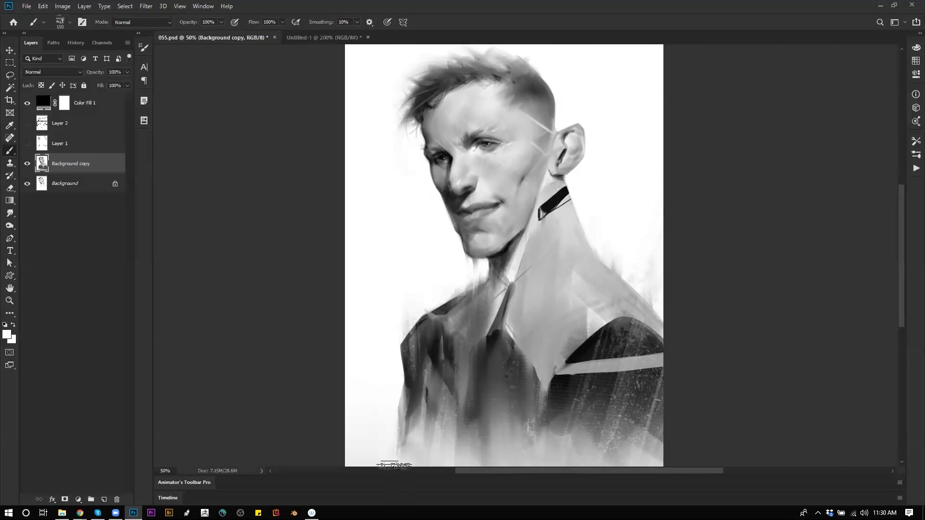
- Flip the canvas, streak dark grey texture down the far sleeve, and sample white beside the outer neck edge
{"action": "left_click_drag", "start_coordinate": [401, 419], "coordinate": [406, 334]}
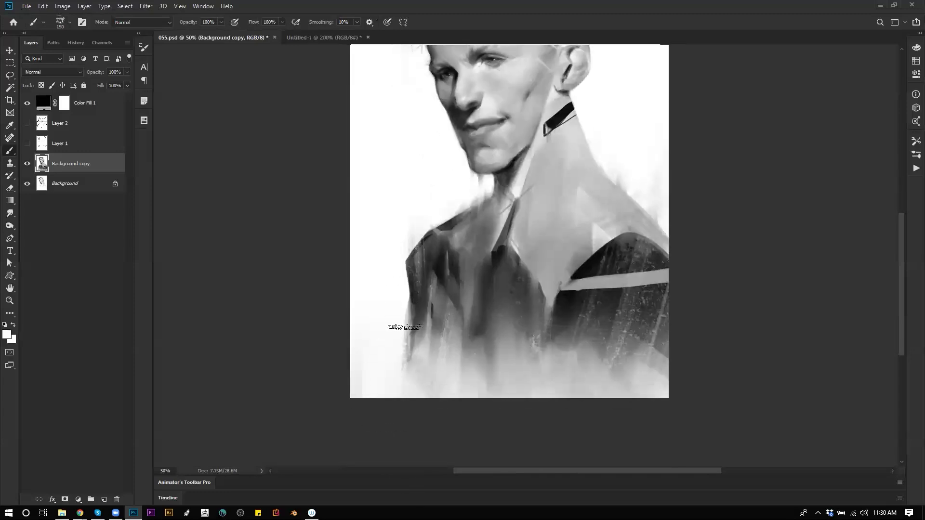
{"action": "key", "text": "ctrl+shift+h"}
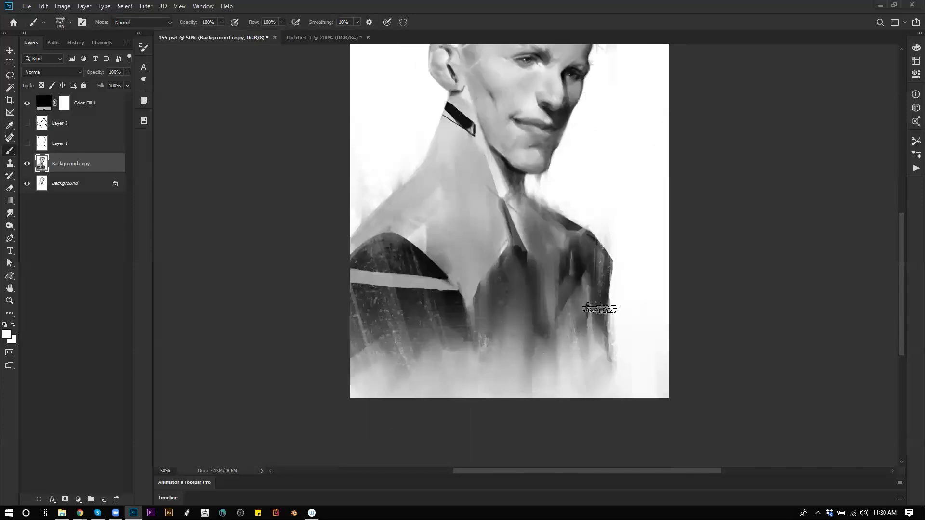
{"action": "left_click", "coordinate": [598, 288], "text": "alt"}
{"action": "left_click_drag", "start_coordinate": [601, 289], "coordinate": [608, 375]}
{"action": "left_click_drag", "start_coordinate": [605, 277], "coordinate": [631, 368]}
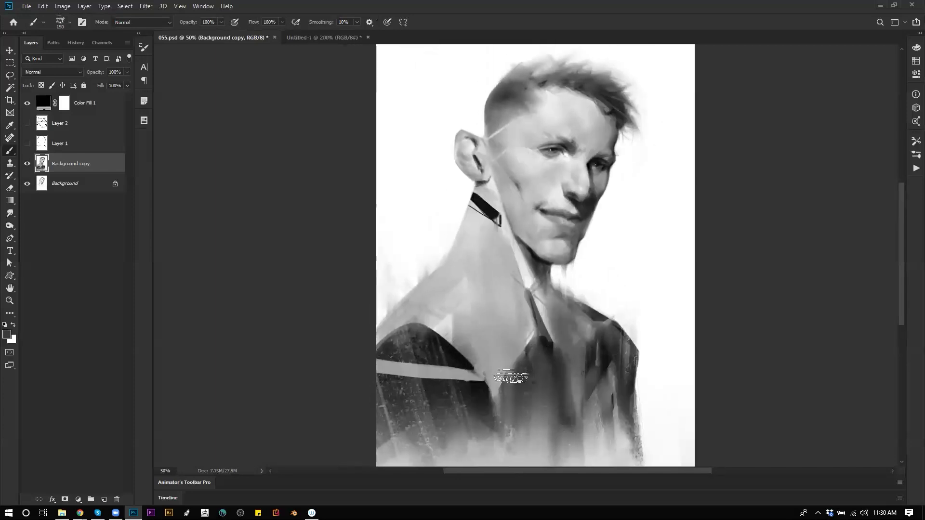
{"action": "left_click", "coordinate": [452, 237], "text": "alt"}
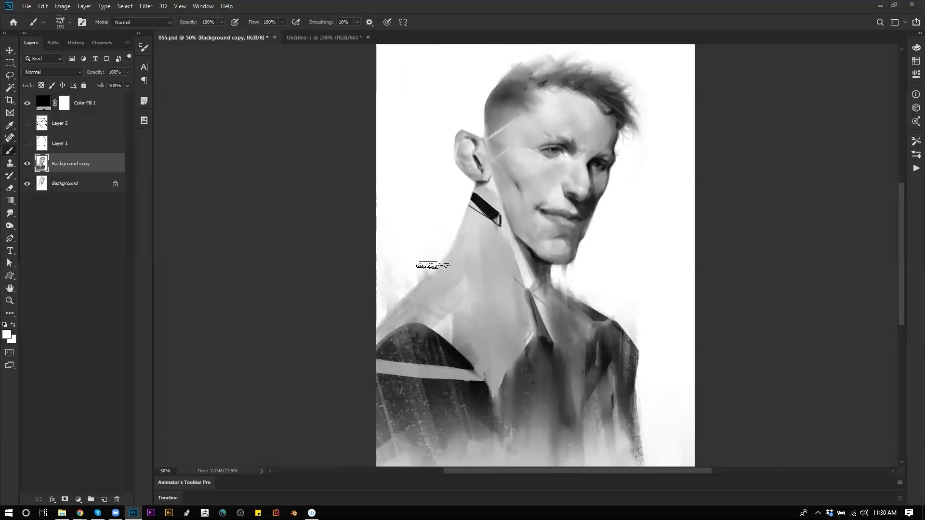
{"action": "left_click", "coordinate": [597, 102], "text": "alt"}
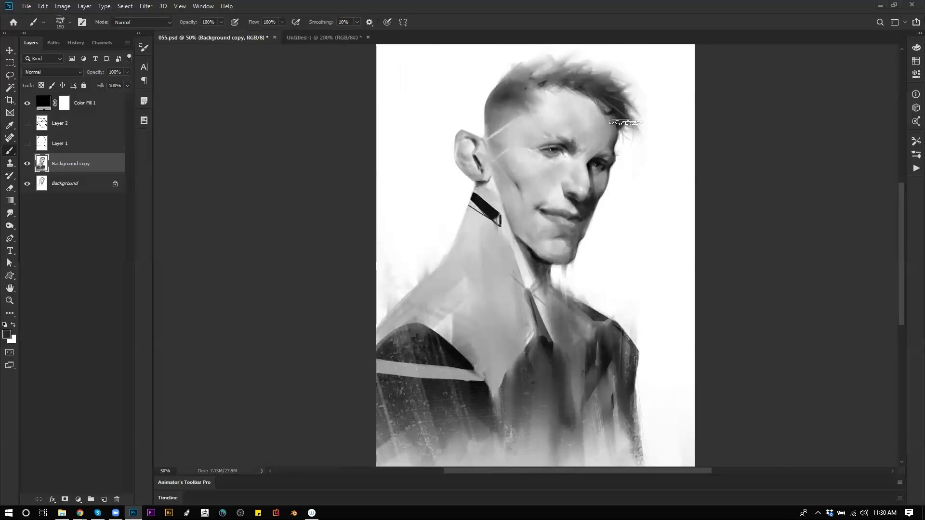
{"action": "left_click_drag", "start_coordinate": [621, 102], "coordinate": [662, 120]}
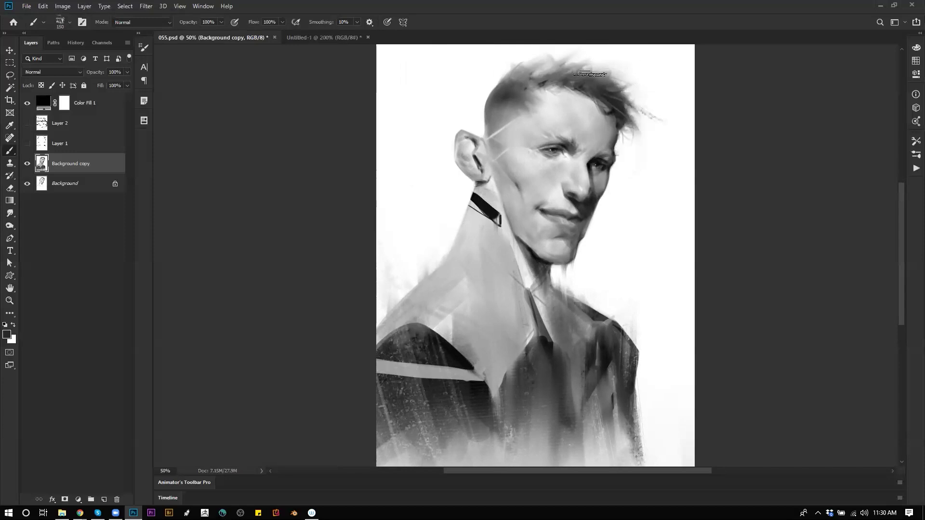
{"action": "key", "text": "ctrl+z"}
- Touch up the near temple and forehead with tones sampled there, reducing the textured brush to 80 px
{"action": "left_click", "coordinate": [522, 96], "text": "alt"}
{"action": "left_click", "coordinate": [533, 107], "text": "alt"}
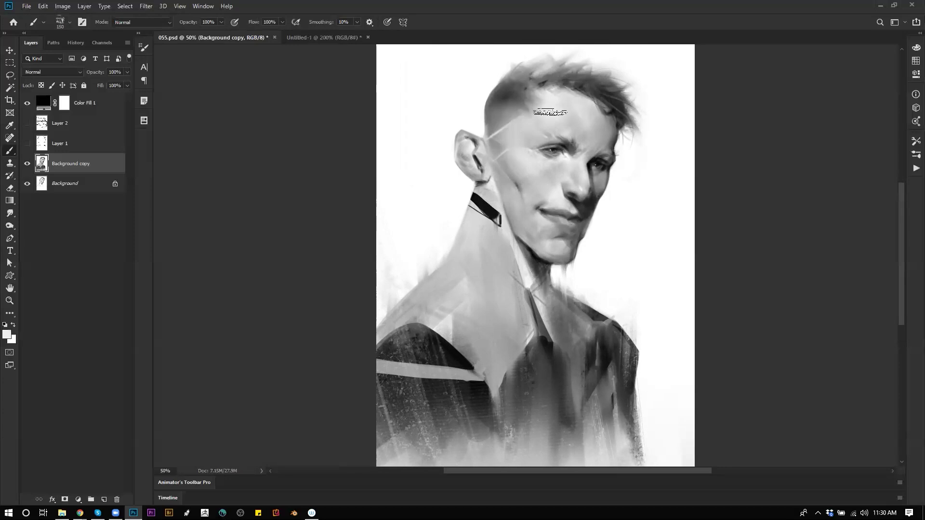
{"action": "key", "text": "bracketleft"}
{"action": "key", "text": "bracketleft"}
{"action": "key", "text": "bracketleft"}
- Flip the canvas and start softening the far brow edge with the Smudge tool at 25% strength
{"action": "key", "text": "ctrl+shift+h"}
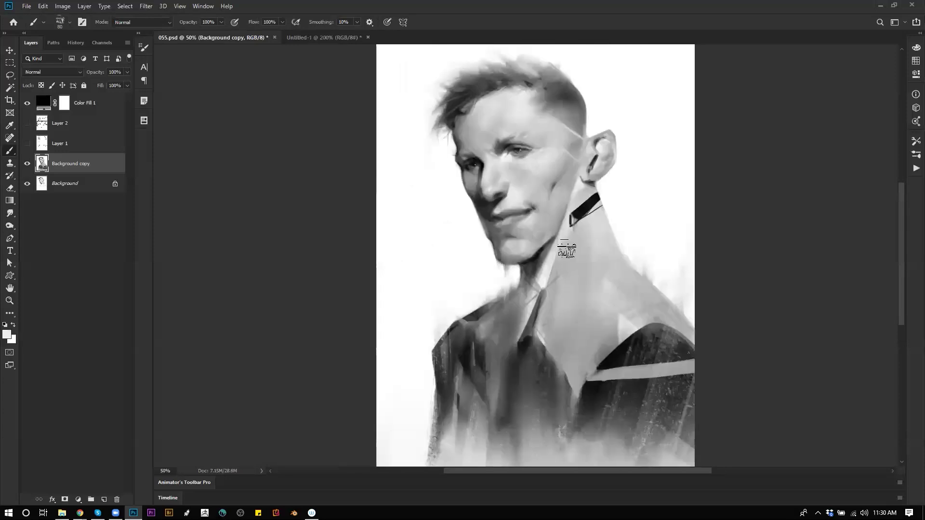
{"action": "key", "text": "r"}
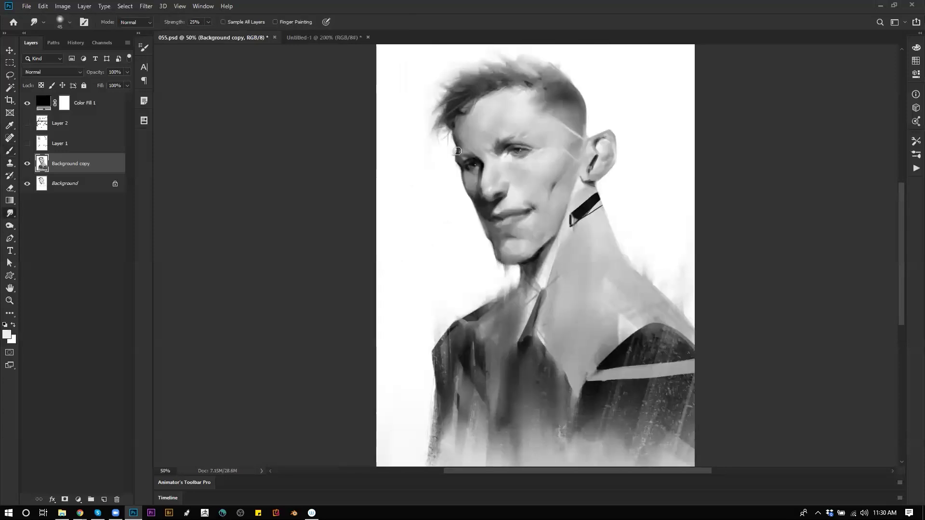